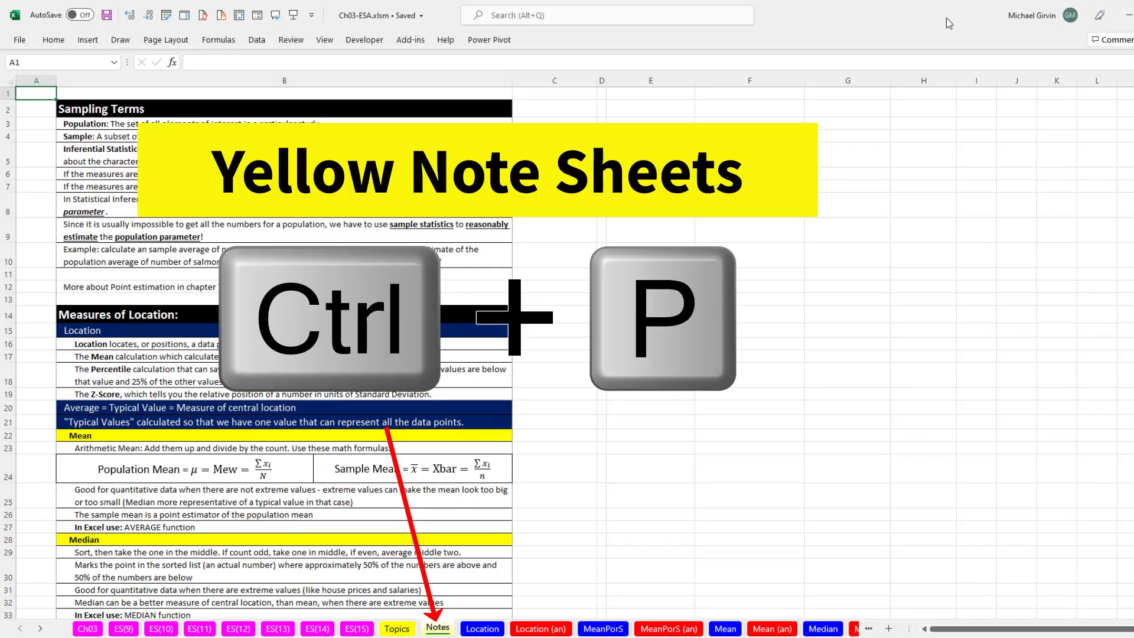
# Open the print preview of the Notes sheet and page through it
pyautogui.hotkey('ctrl', 'p')
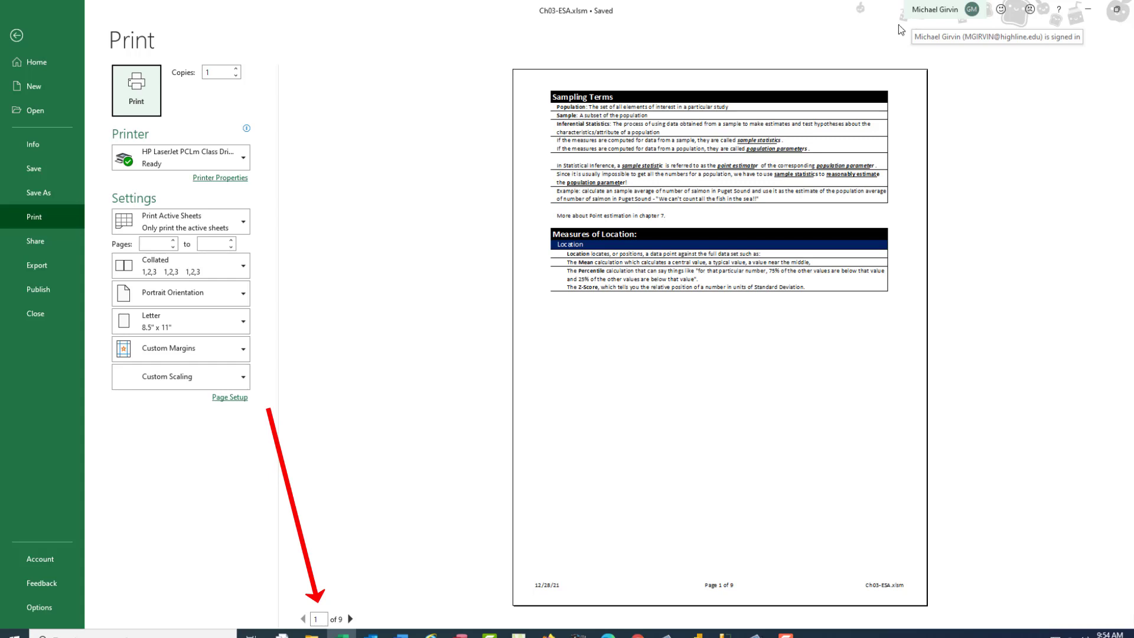
pyautogui.click(350, 619)
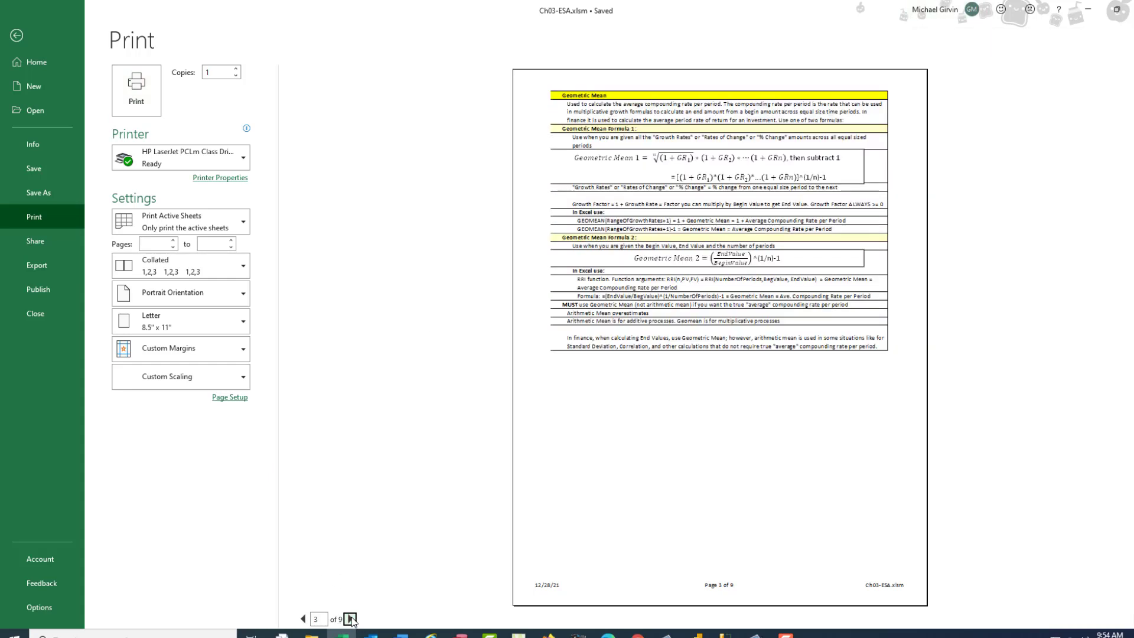
pyautogui.click(350, 619)
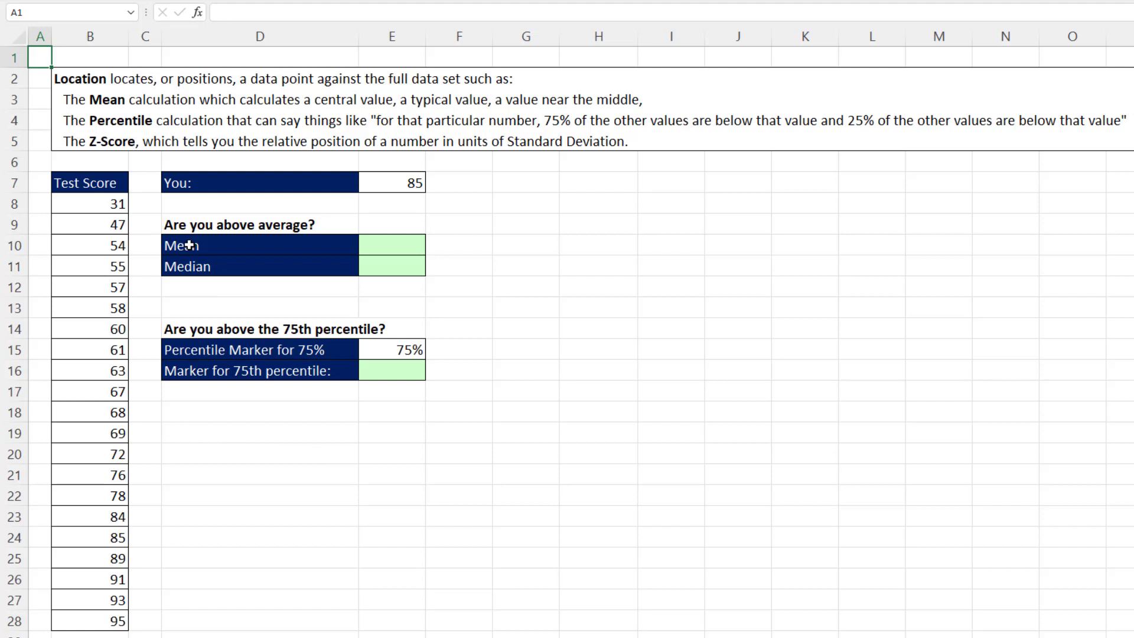
# Enter =AVERAGE(B8:B28) in the Mean cell E10 to average the test scores
pyautogui.click(372, 238)
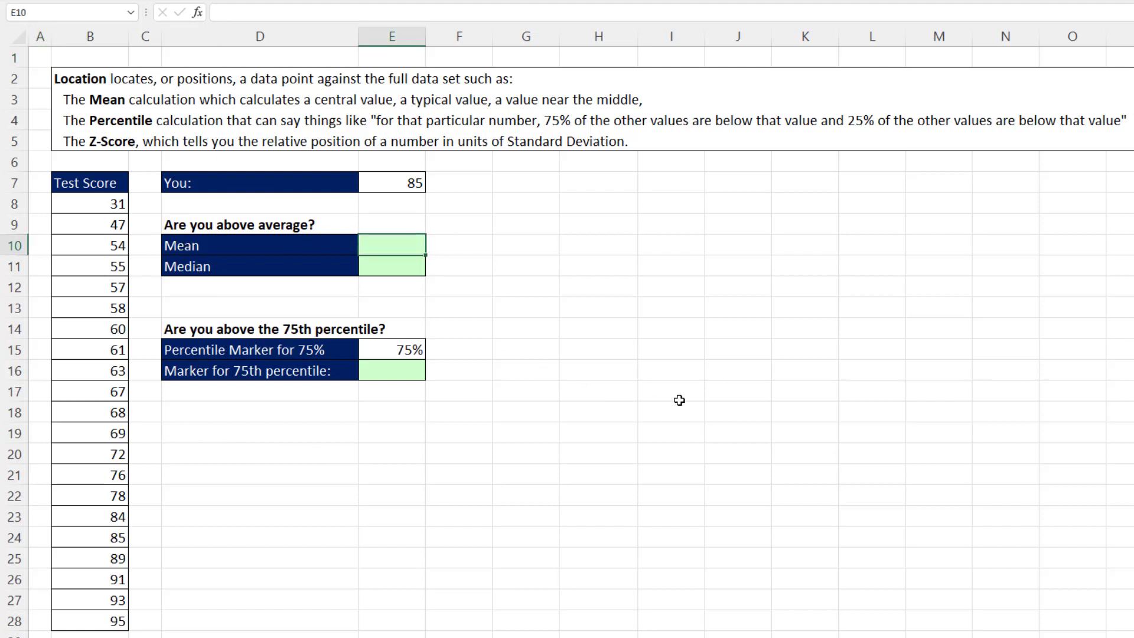
pyautogui.write('=aver')
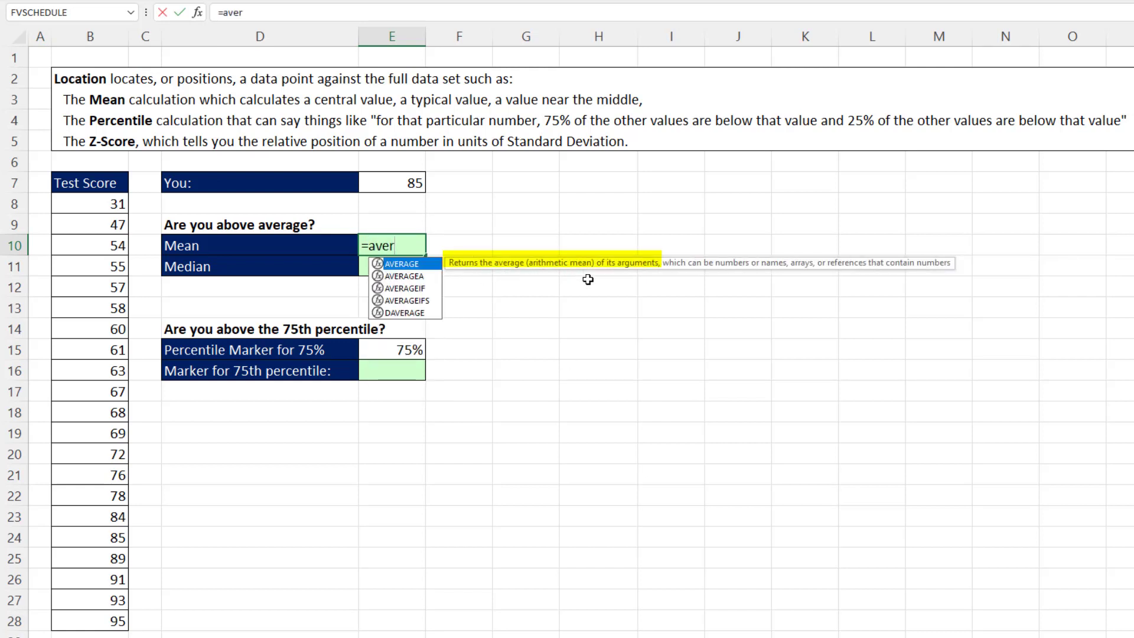
pyautogui.press('Tab')
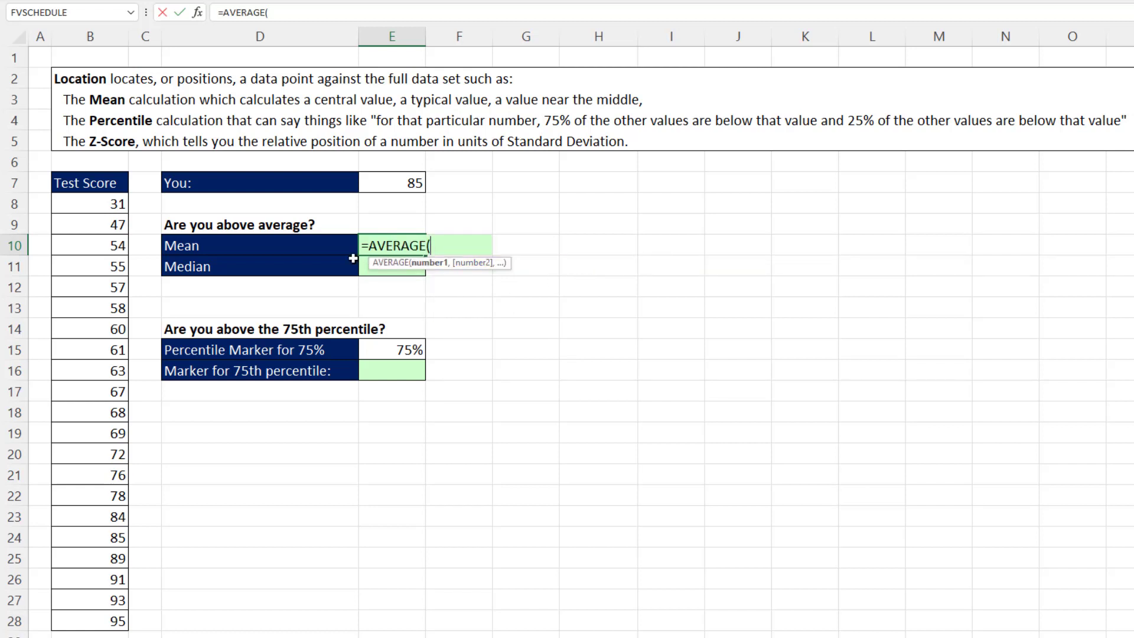
pyautogui.moveTo(89, 204); pyautogui.dragTo(86, 619)
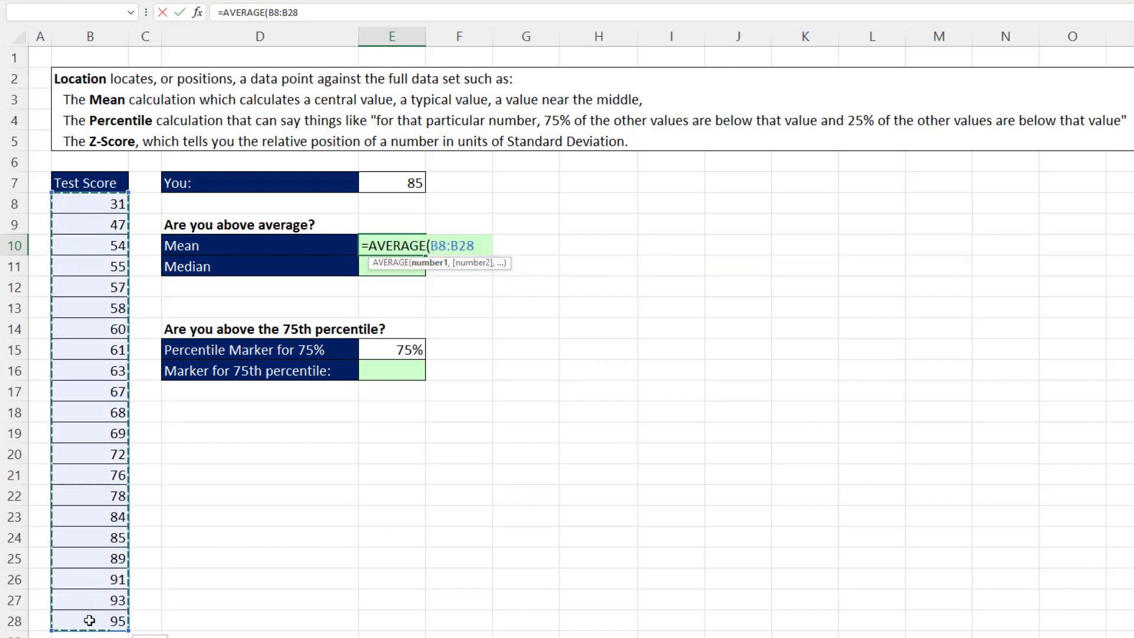
pyautogui.press('Return')
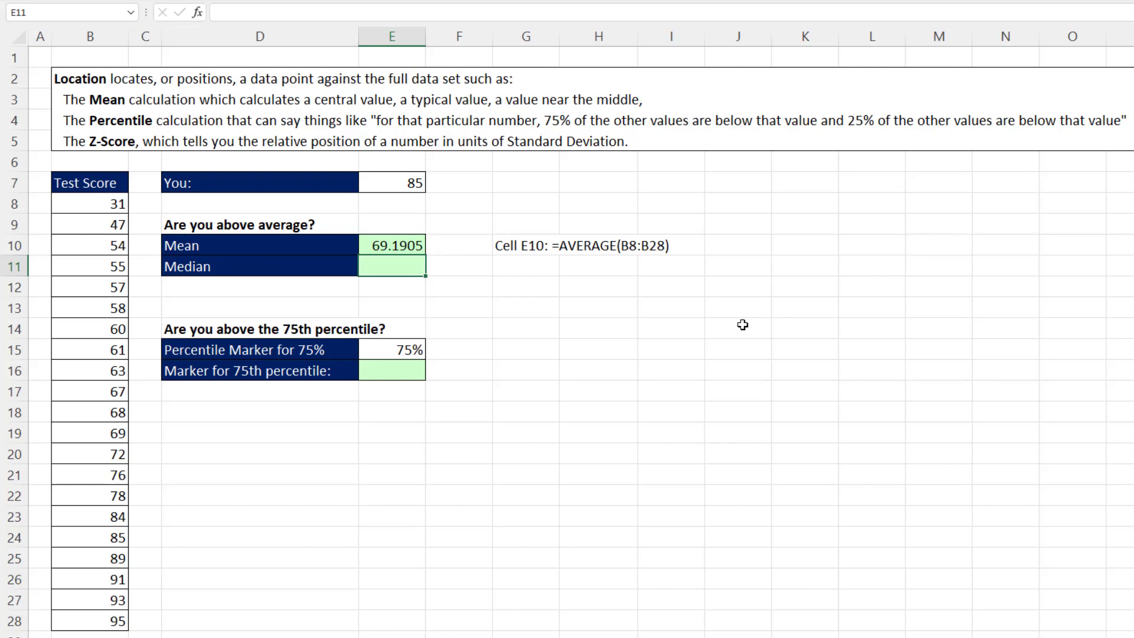
# Enter =MEDIAN(B8:B28) in the Median cell E11 after highlighting the lower and upper halves of the scores
pyautogui.click(417, 244)
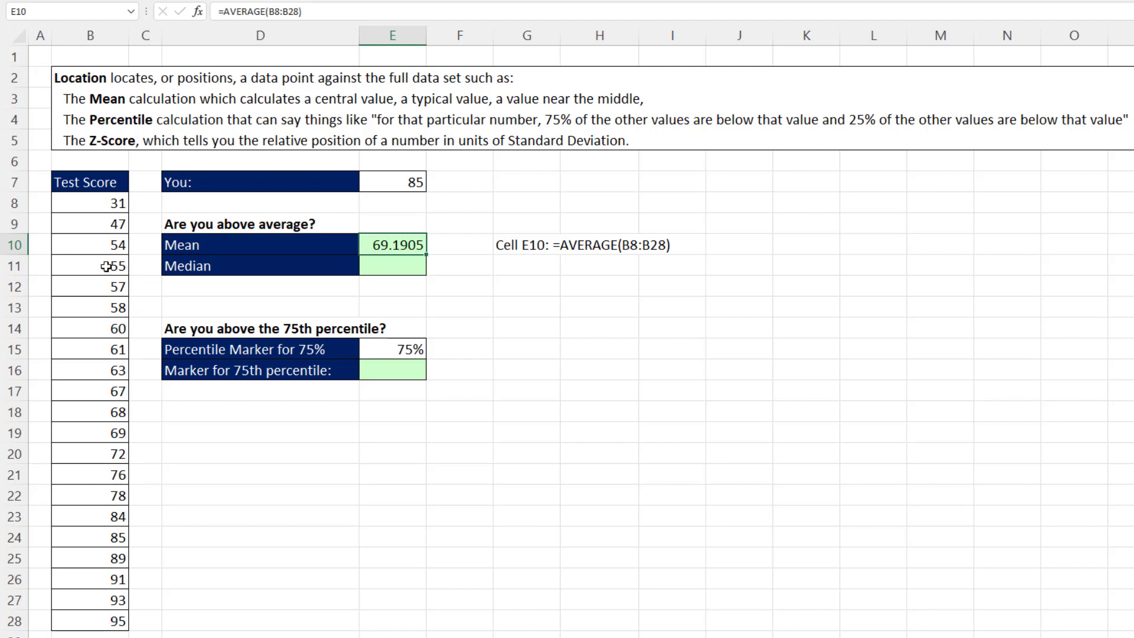
pyautogui.moveTo(94, 208); pyautogui.dragTo(108, 391)
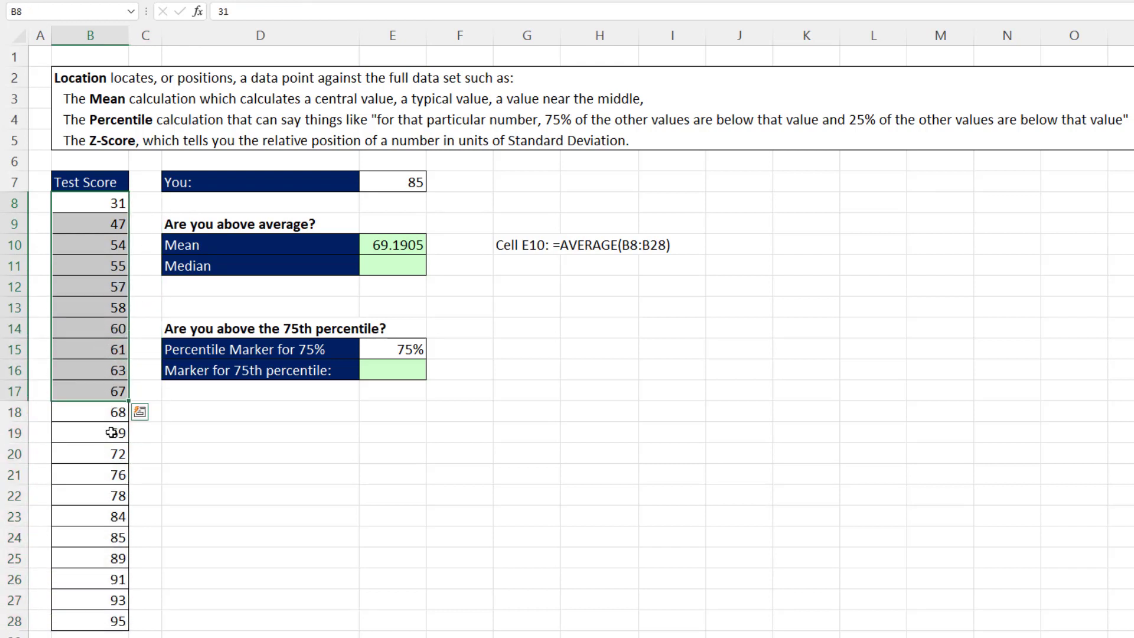
pyautogui.moveTo(113, 440); pyautogui.dragTo(101, 620)
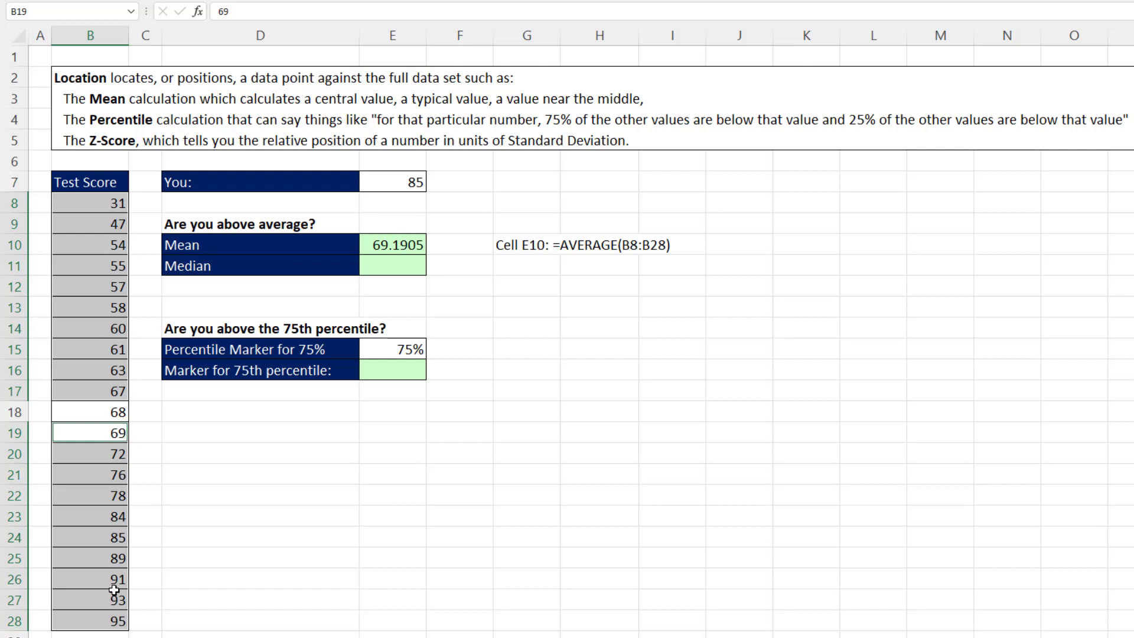
pyautogui.click(370, 266)
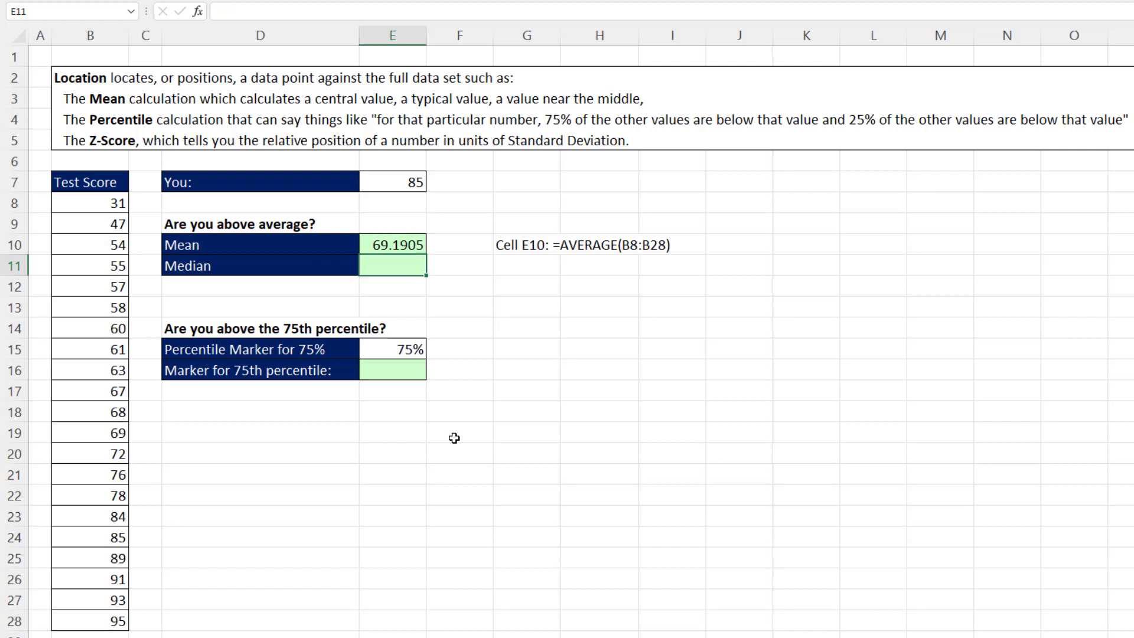
pyautogui.write('=me')
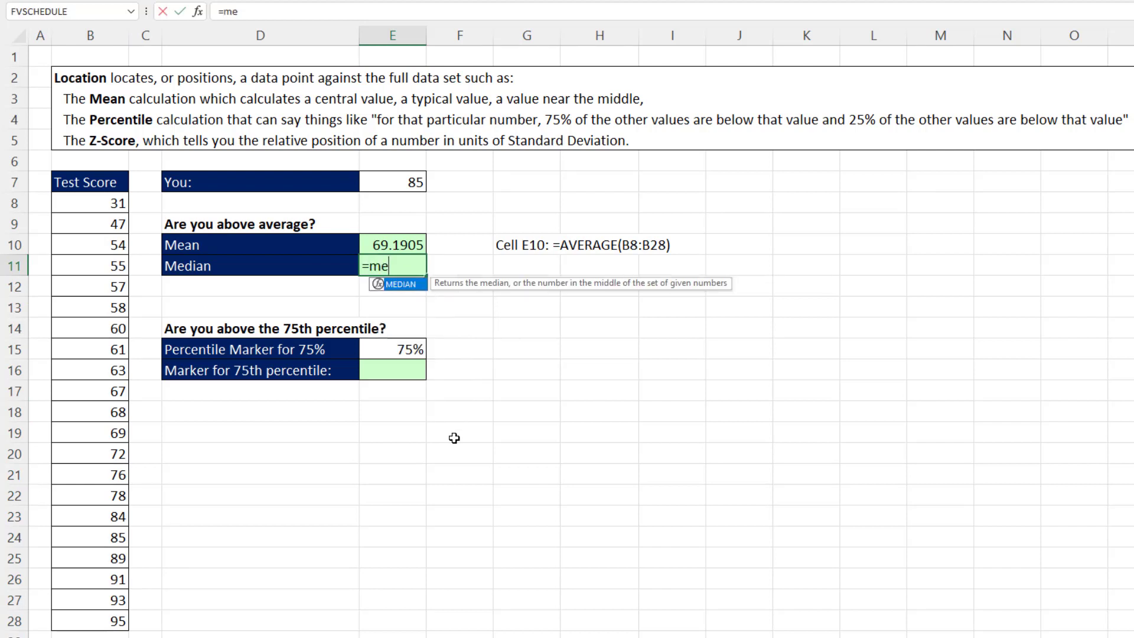
pyautogui.press('Tab')
pyautogui.moveTo(89, 203); pyautogui.dragTo(96, 607)
pyautogui.press('Return')
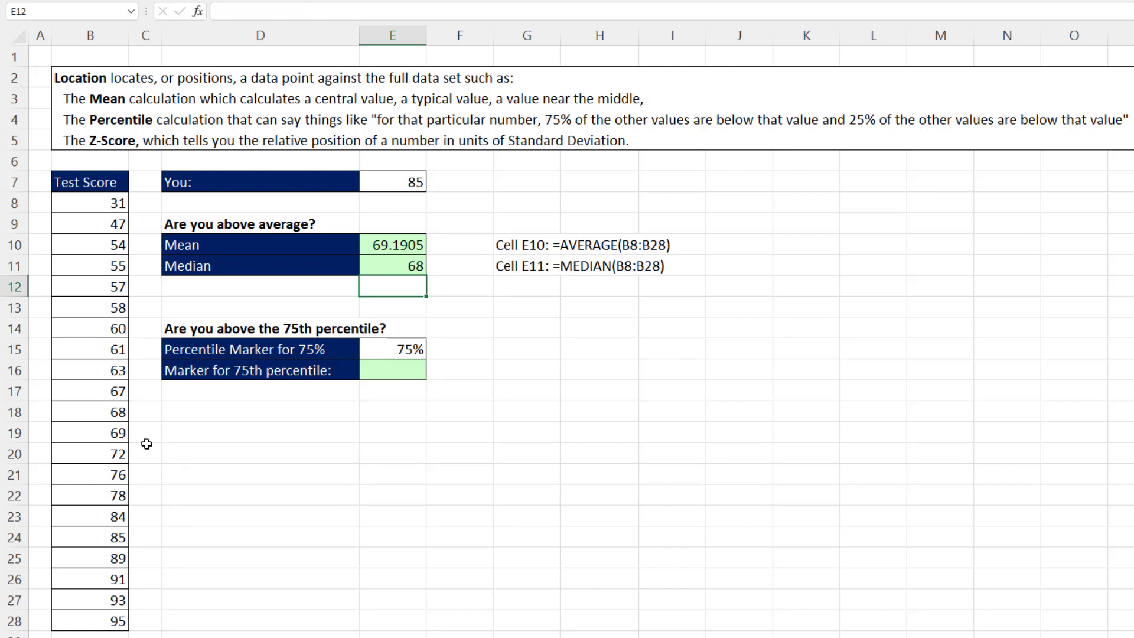
# Enter =PERCENTILE.EXC(B8:B28,E15) in the 75th percentile marker cell E16
pyautogui.click(114, 418)
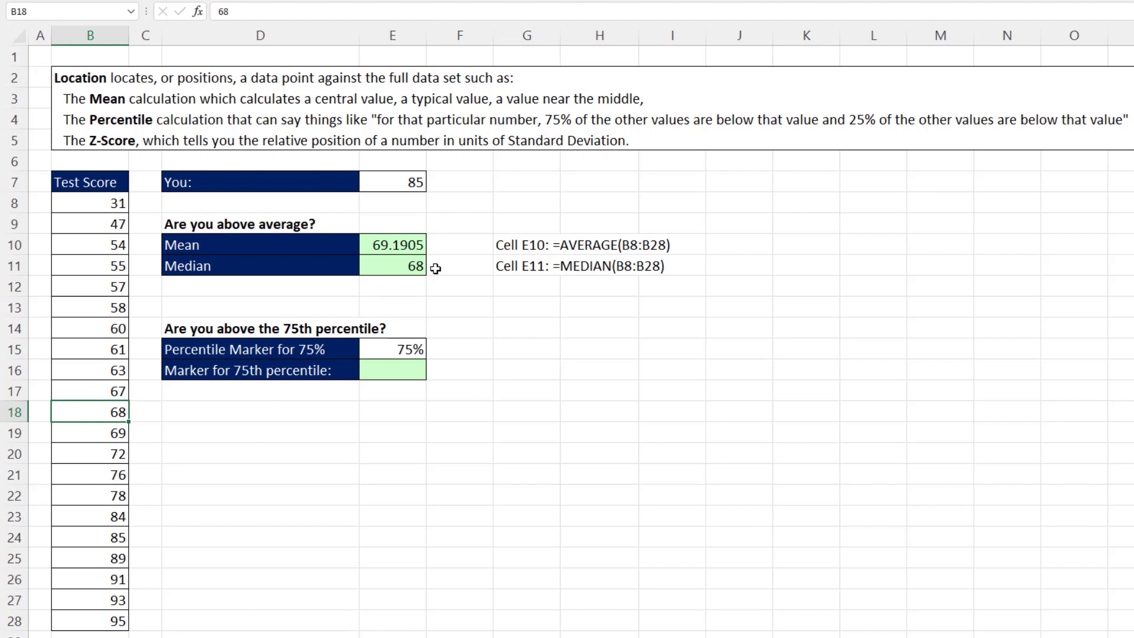
pyautogui.click(385, 371)
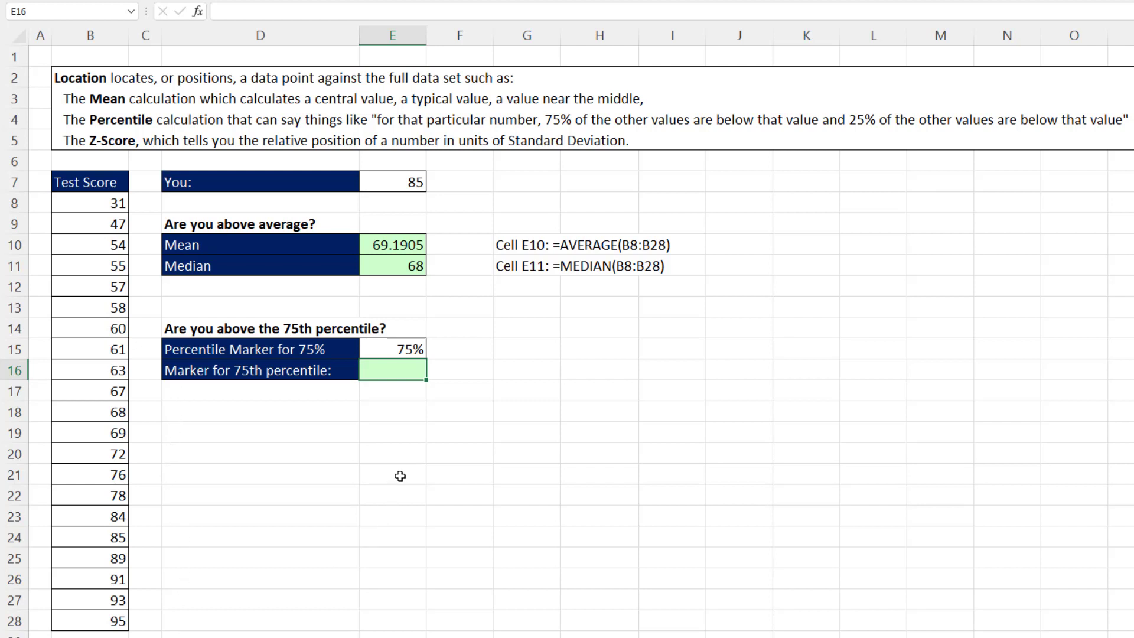
pyautogui.write('=per')
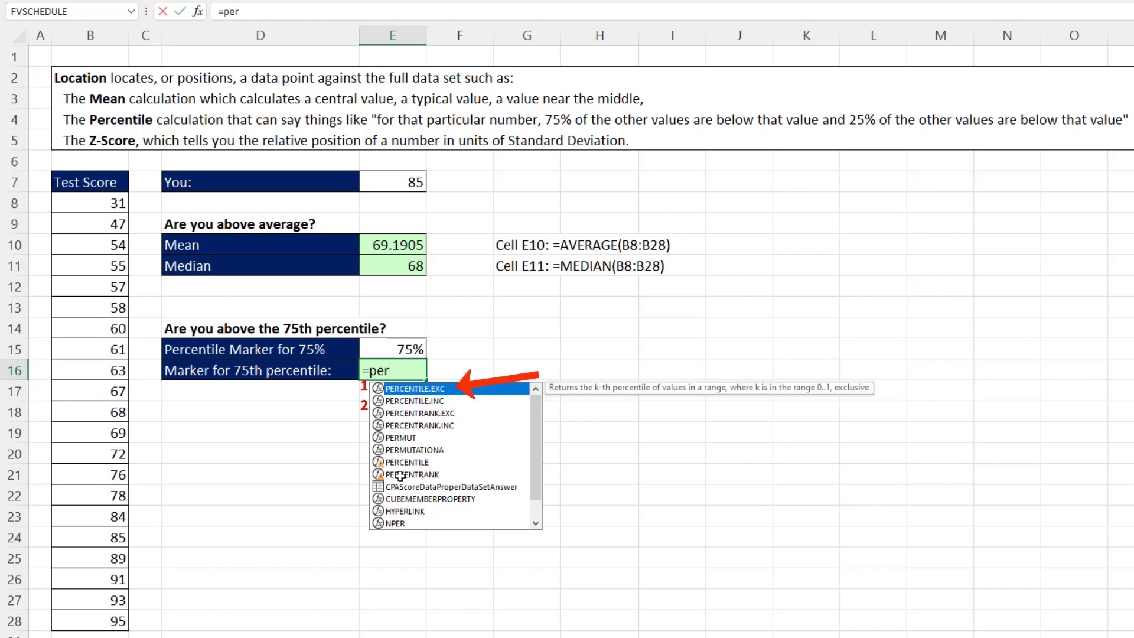
pyautogui.press('Tab')
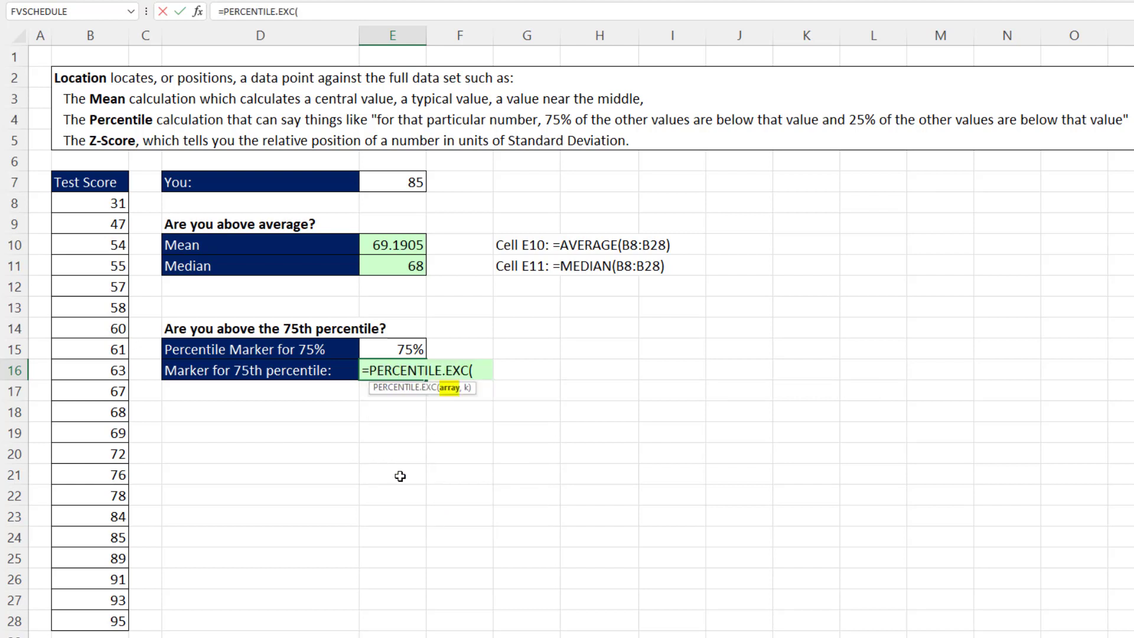
pyautogui.moveTo(110, 204)
pyautogui.mouseDown()
pyautogui.moveTo(97, 228)
pyautogui.moveTo(118, 621)
pyautogui.mouseUp()
pyautogui.write(',')
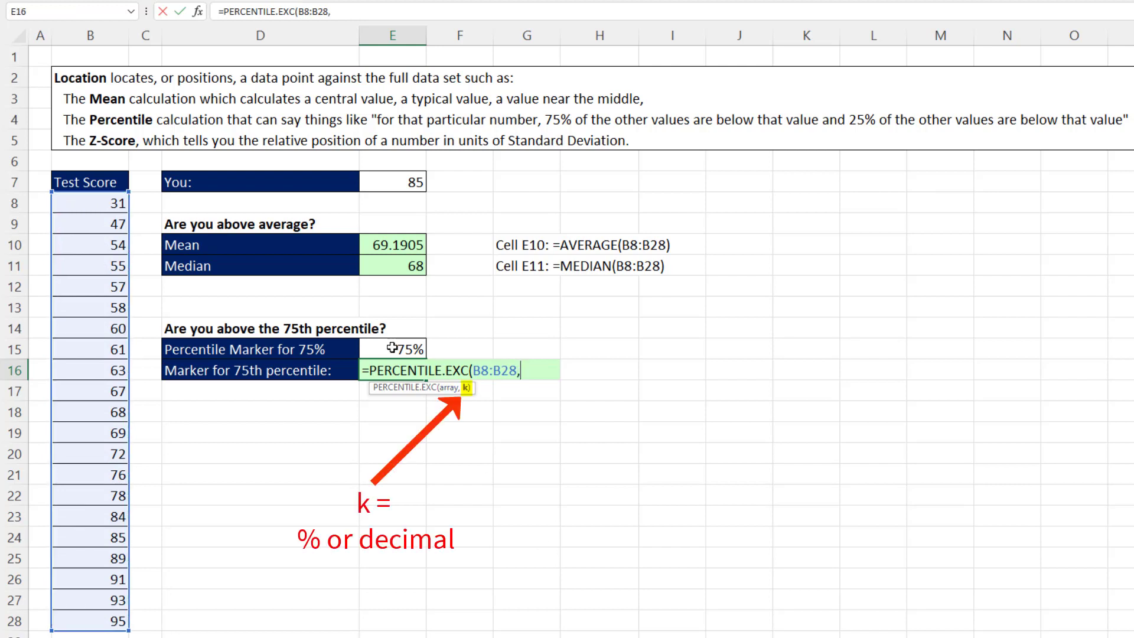
pyautogui.click(392, 348)
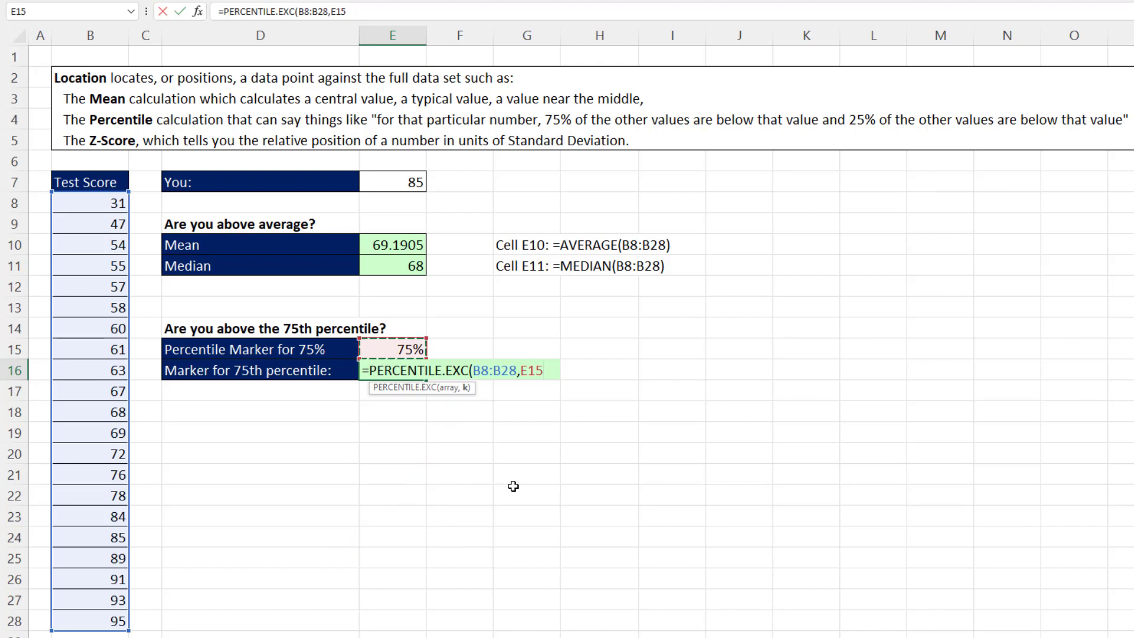
pyautogui.write(')')
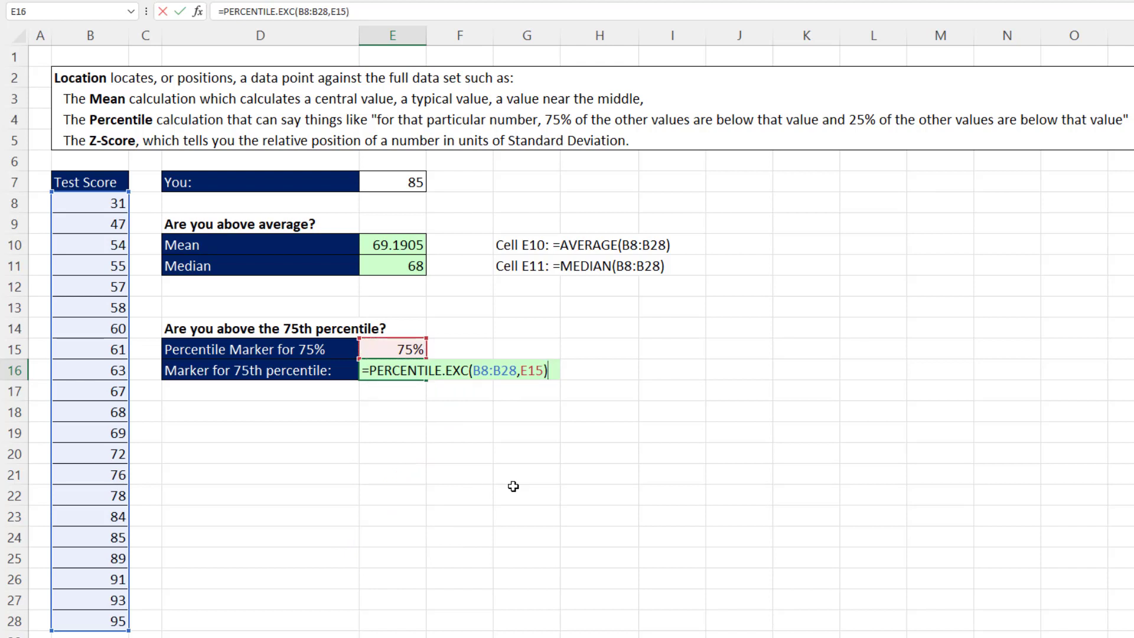
pyautogui.press('Return')
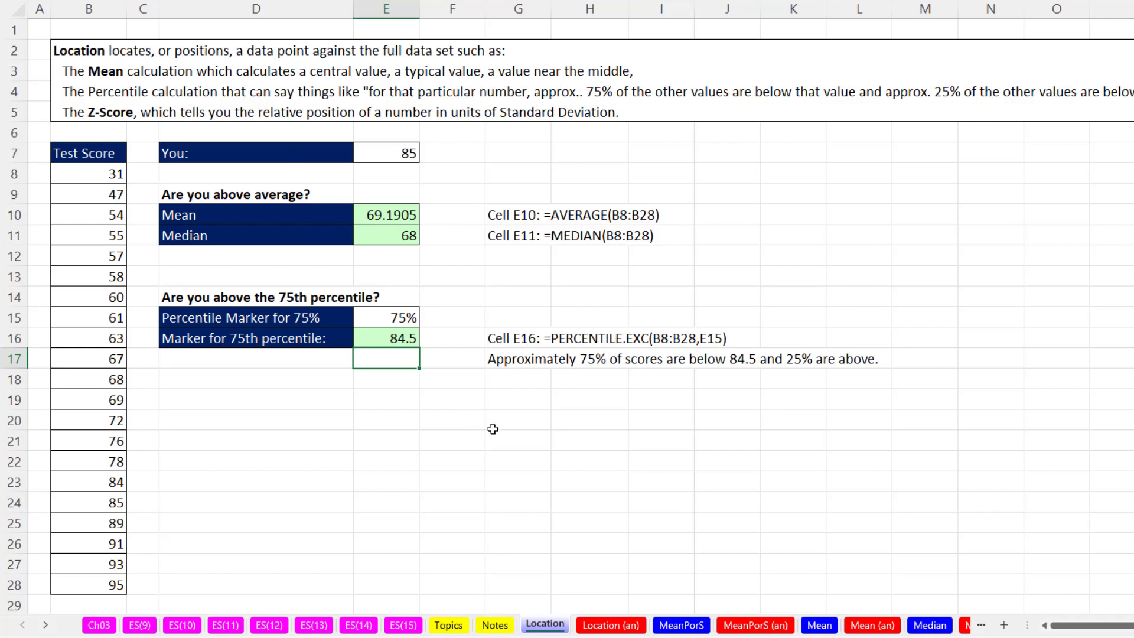
# On the MeanPorS sheet, compute the population mean in C22 with =AVERAGE(C6:C20)
pyautogui.click(682, 627)
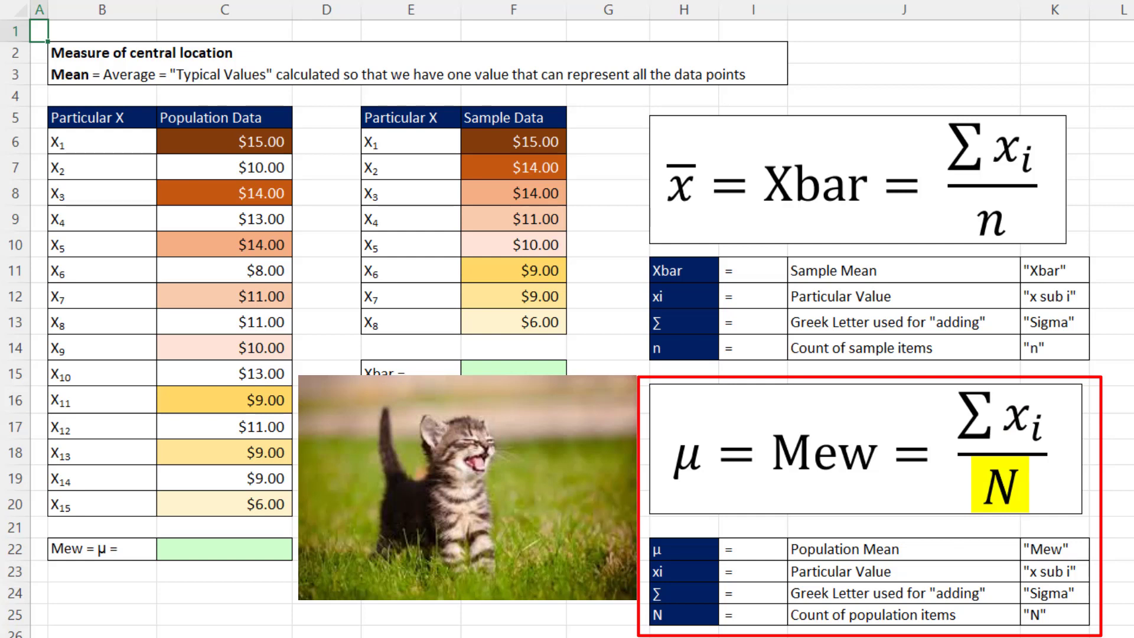
pyautogui.click(269, 550)
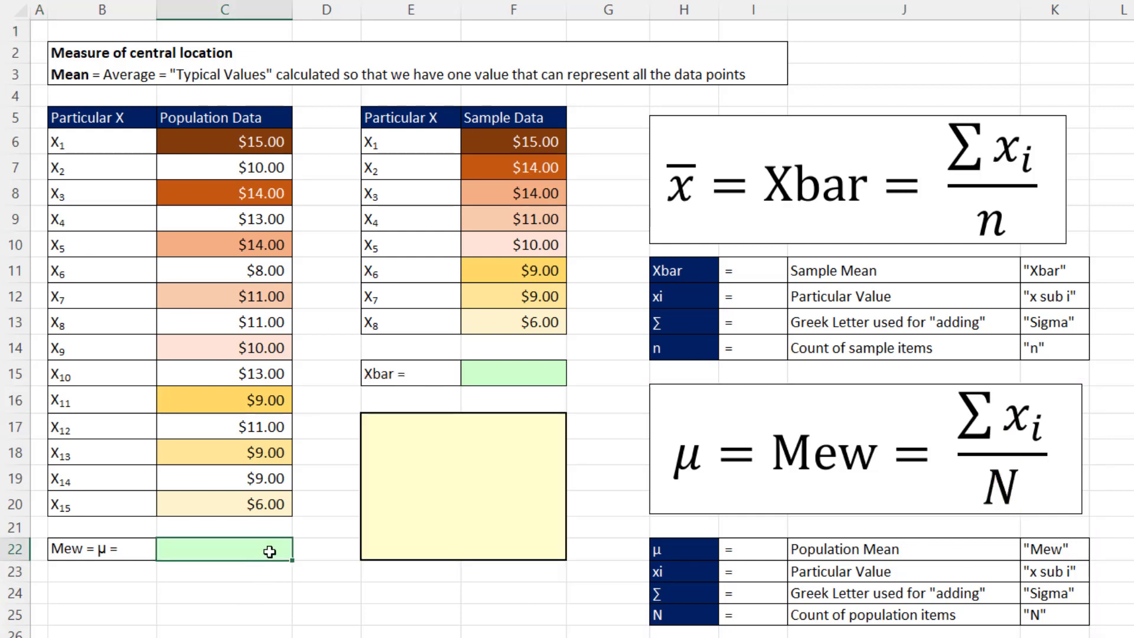
pyautogui.write('=avera')
pyautogui.press('Tab')
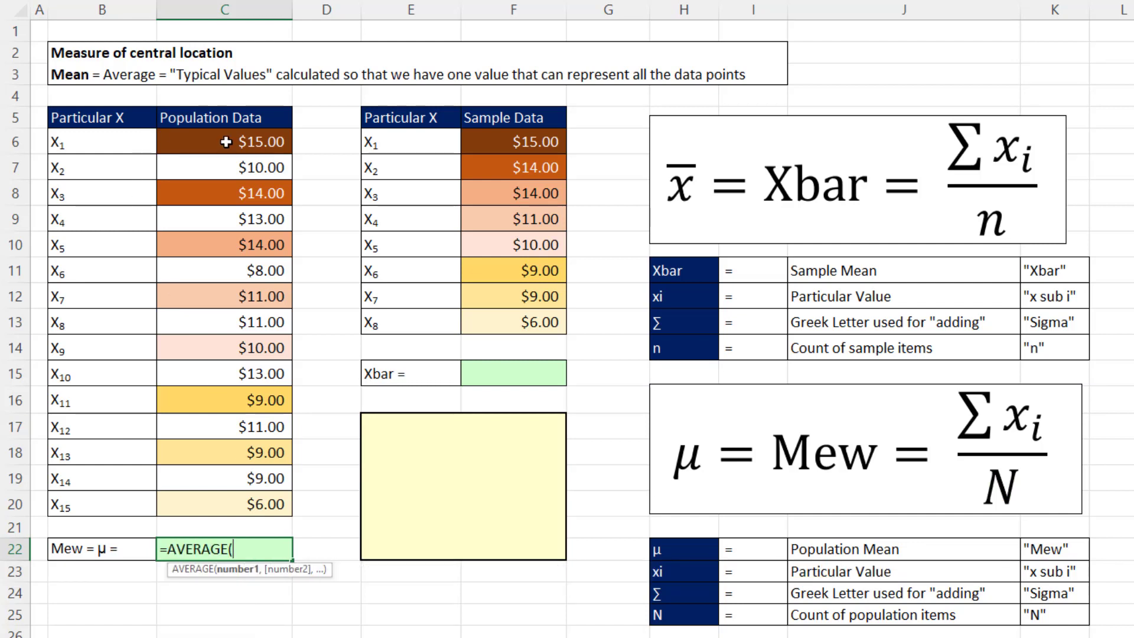
pyautogui.moveTo(226, 142); pyautogui.dragTo(225, 494)
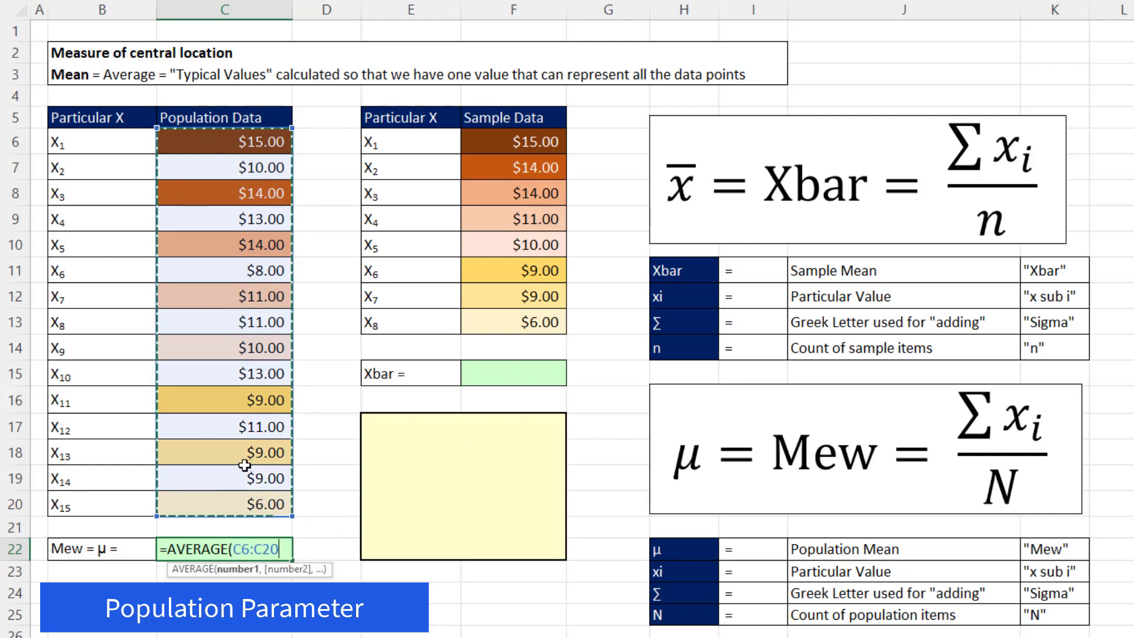
pyautogui.press('Return')
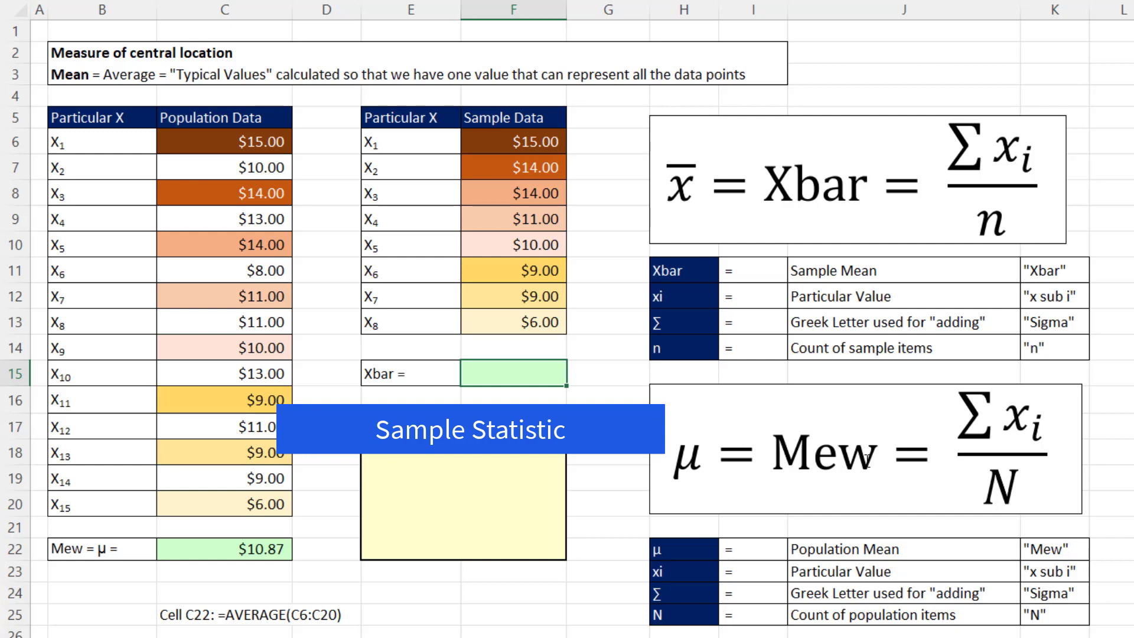
# Compute the sample mean Xbar in F15 with =AVERAGE(F6:F13)
pyautogui.write('=aver')
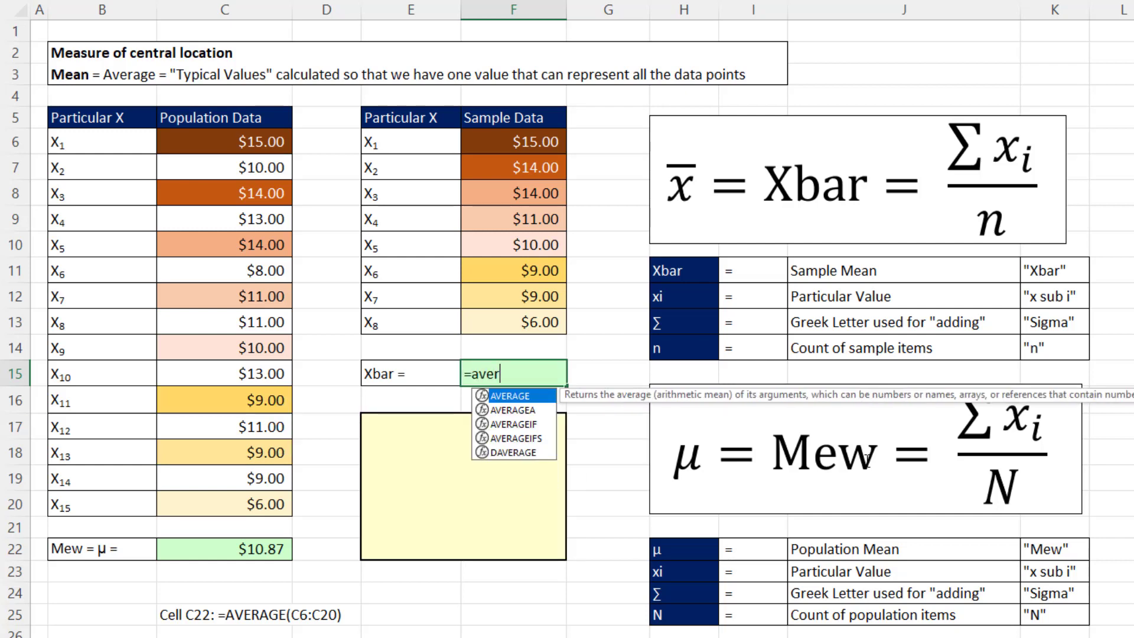
pyautogui.press('Tab')
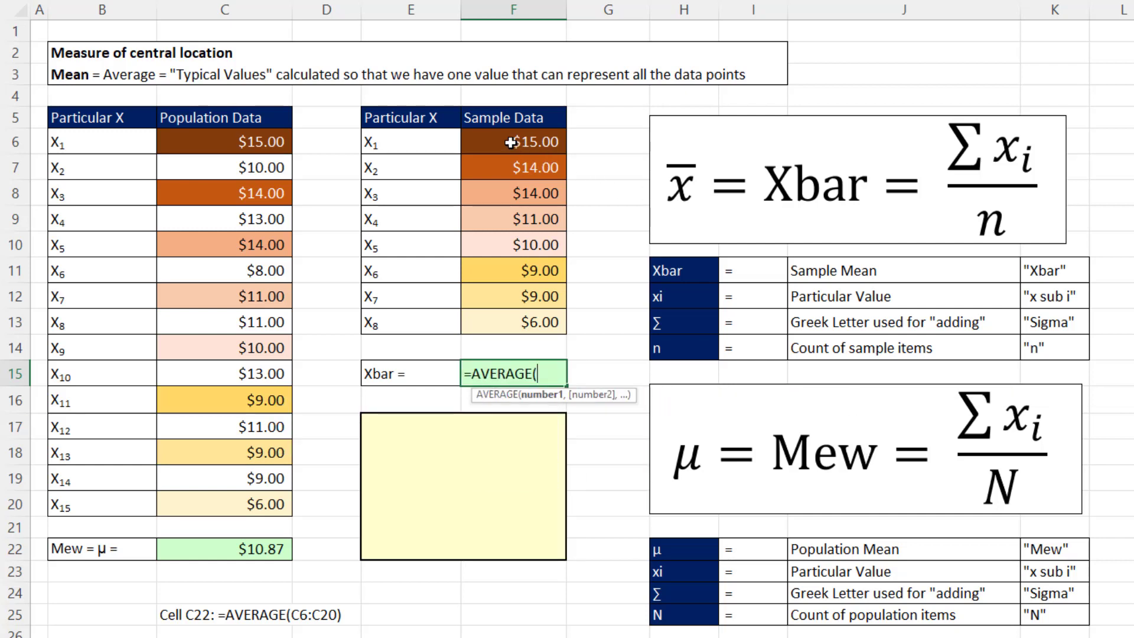
pyautogui.moveTo(492, 140); pyautogui.dragTo(520, 311)
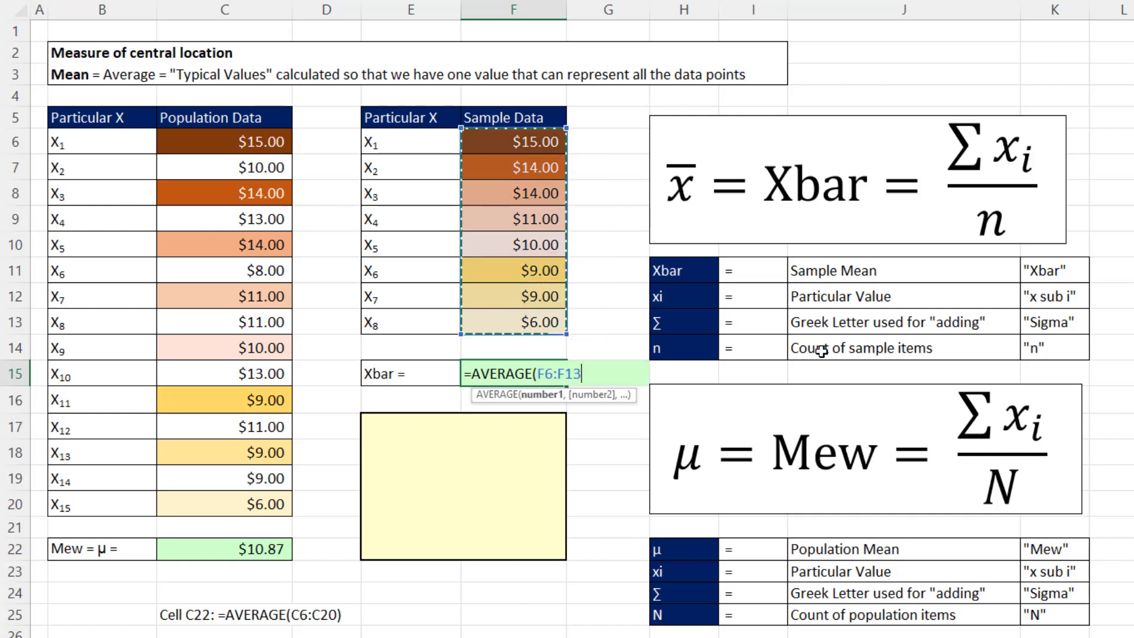
pyautogui.press('Return')
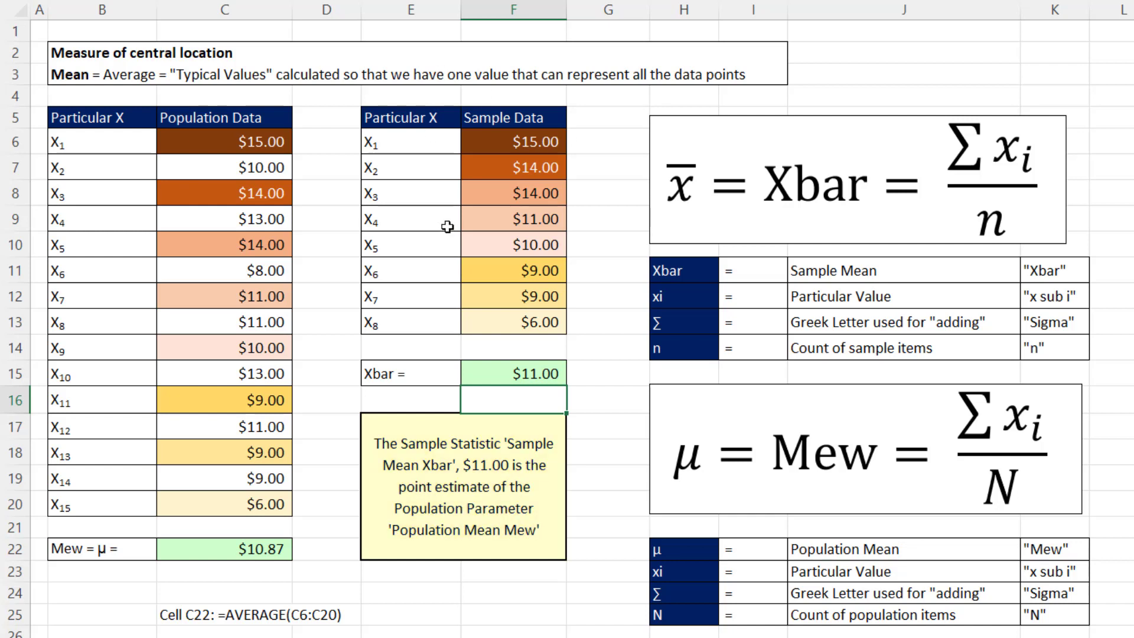
pyautogui.click(507, 379)
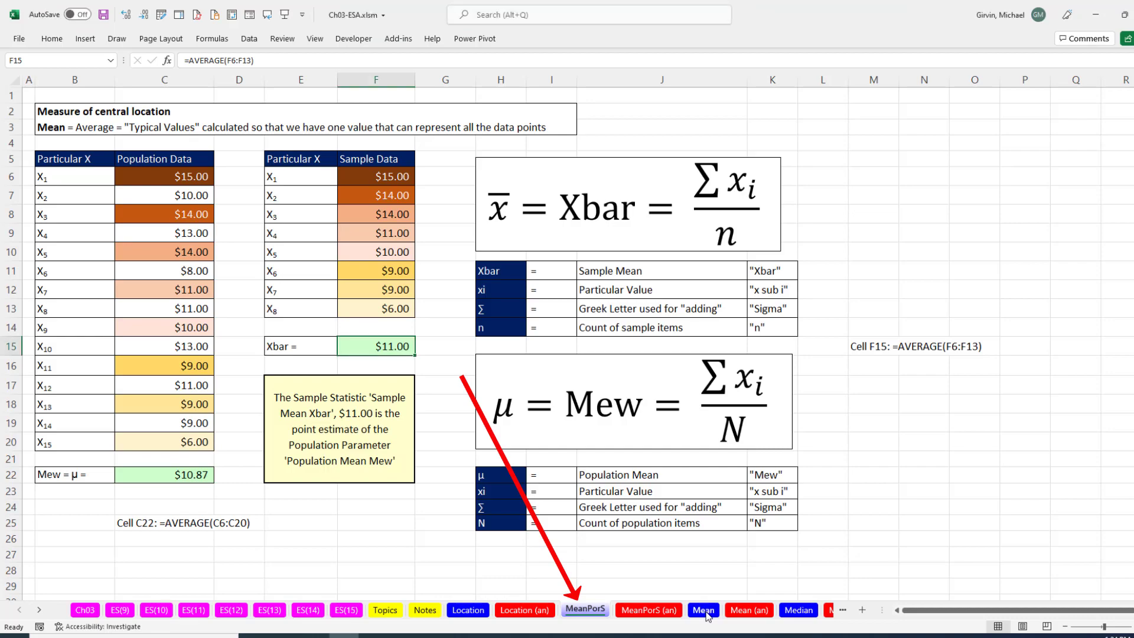
# On the Mean sheet, enter =AVERAGE(B14:B33) in C10 to compute the mean test score
pyautogui.click(704, 612)
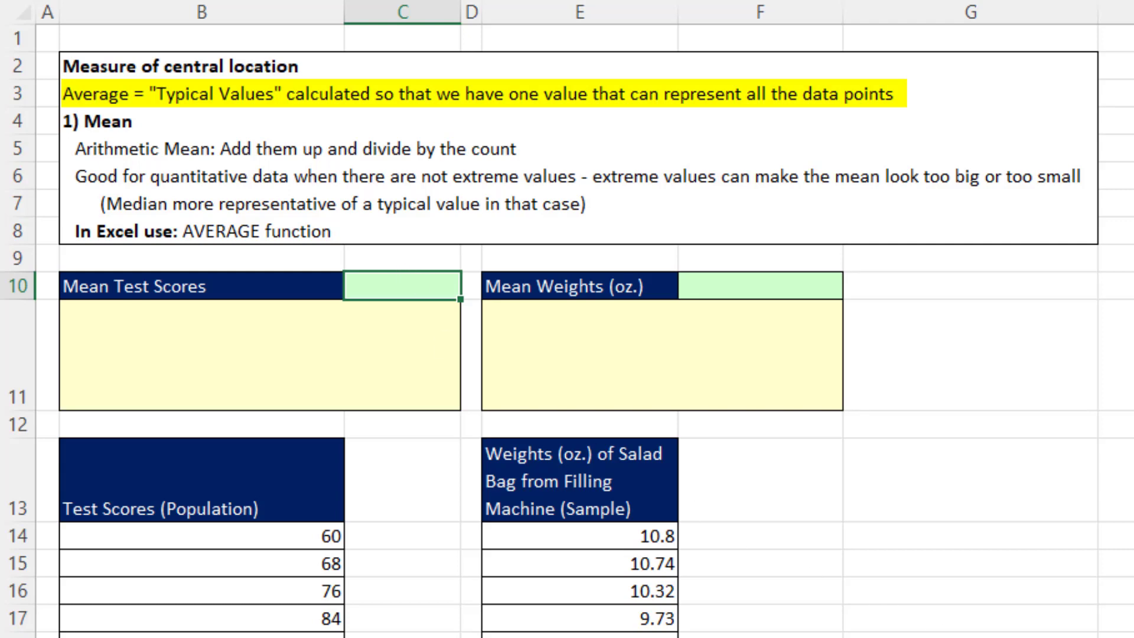
pyautogui.write('=aver')
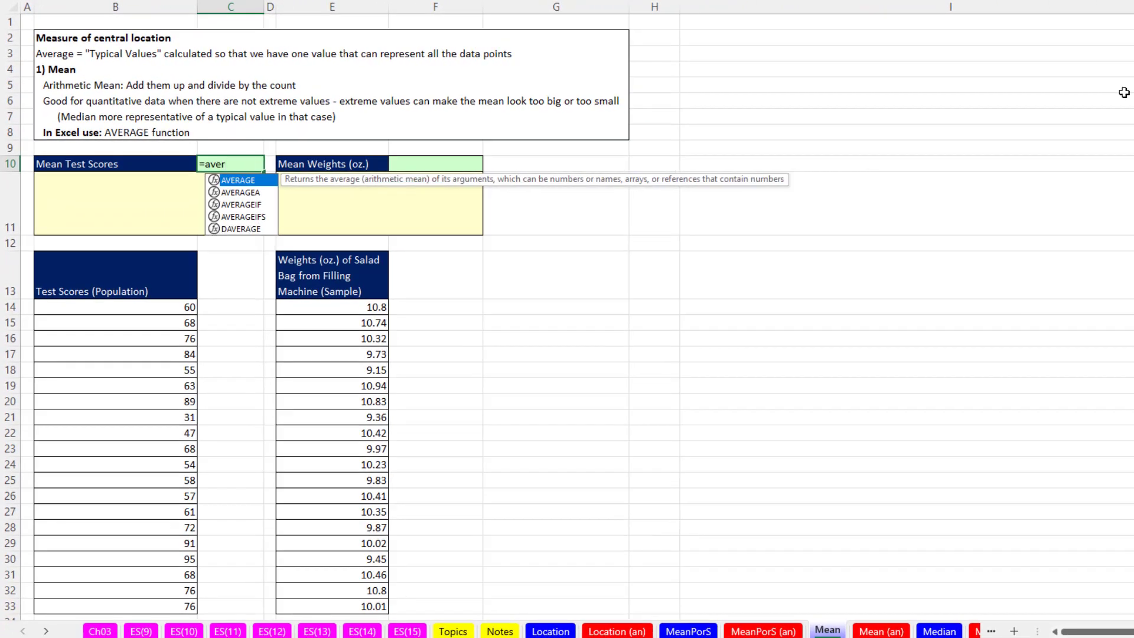
pyautogui.press('Tab')
pyautogui.click(175, 307)
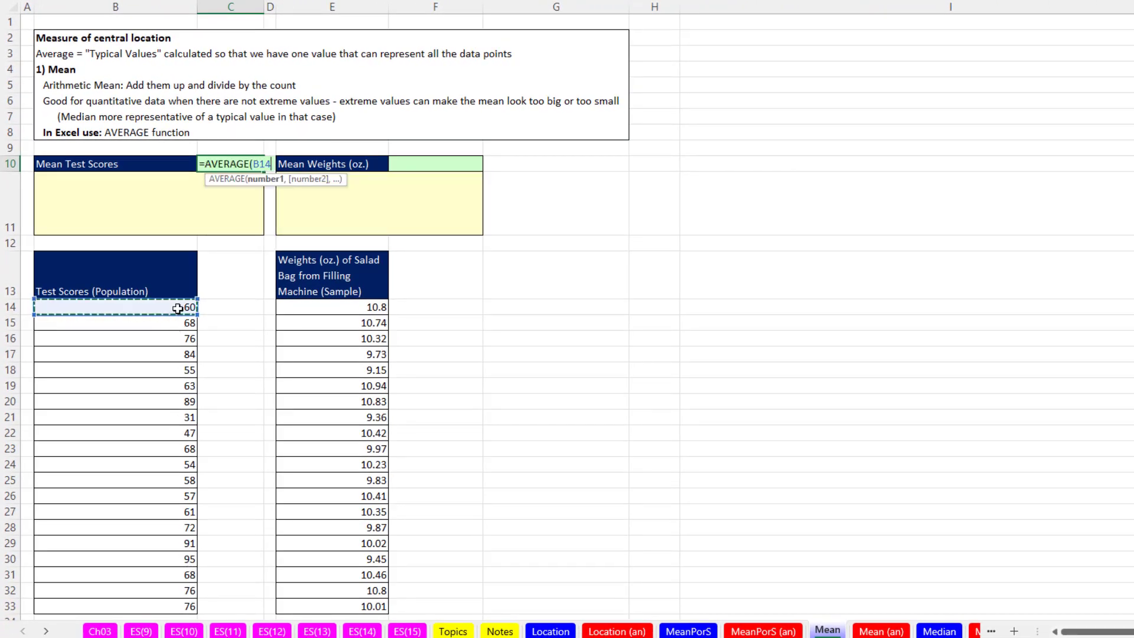
pyautogui.moveTo(177, 309); pyautogui.dragTo(167, 584)
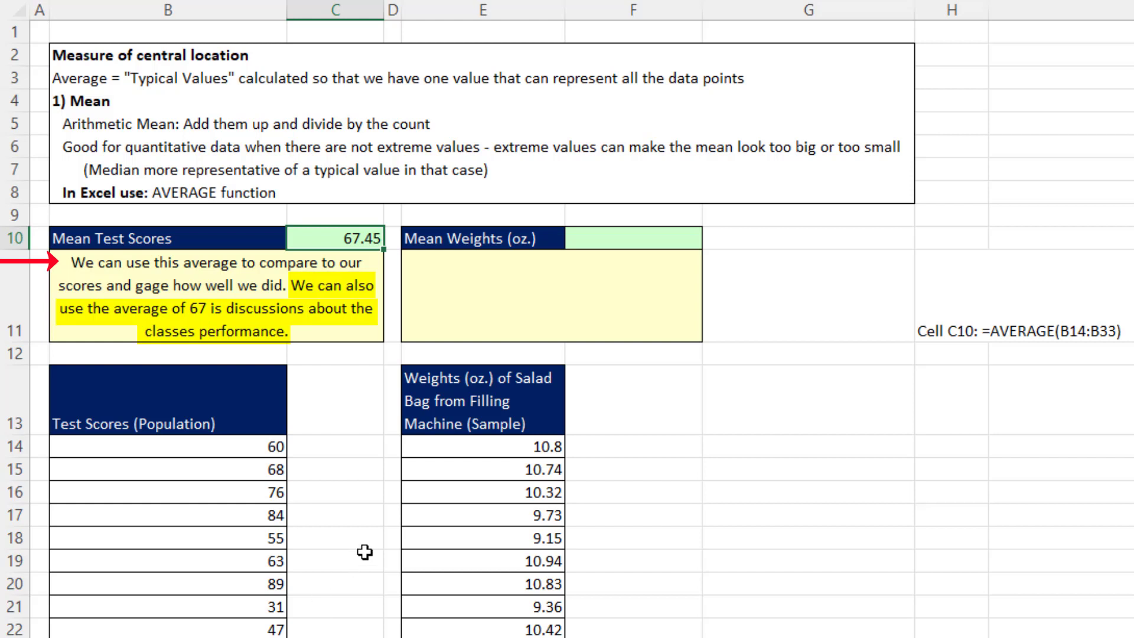
# Enter =AVERAGE(E14:E33) in F10 to compute the mean salad bag weight
pyautogui.click(607, 236)
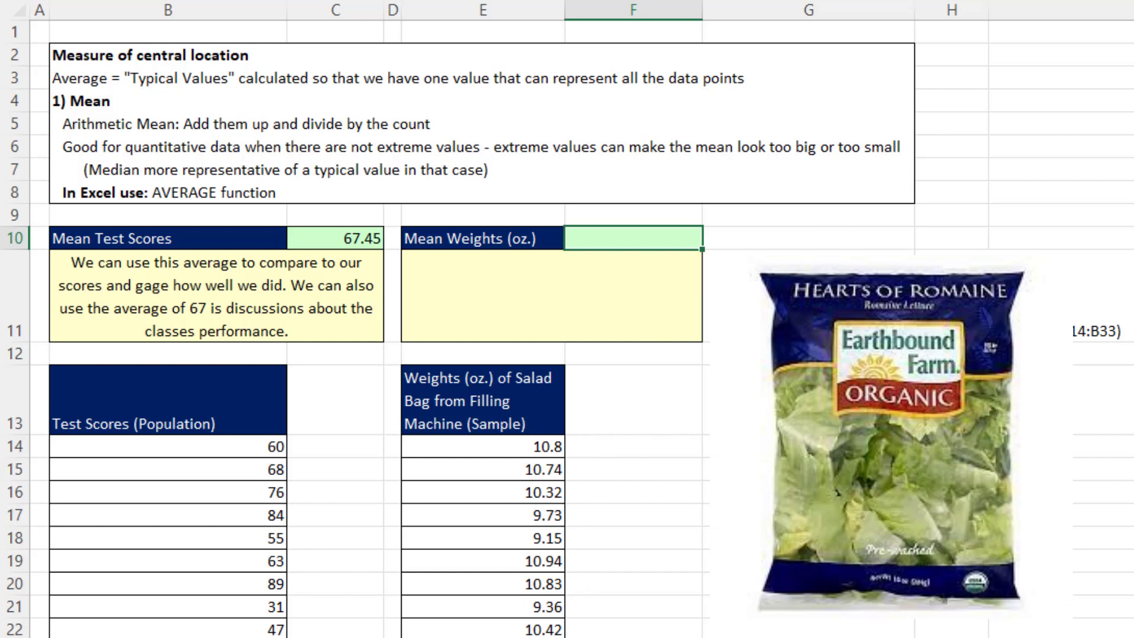
pyautogui.write('=aver')
pyautogui.press('Tab')
pyautogui.moveTo(496, 447); pyautogui.dragTo(378, 621)
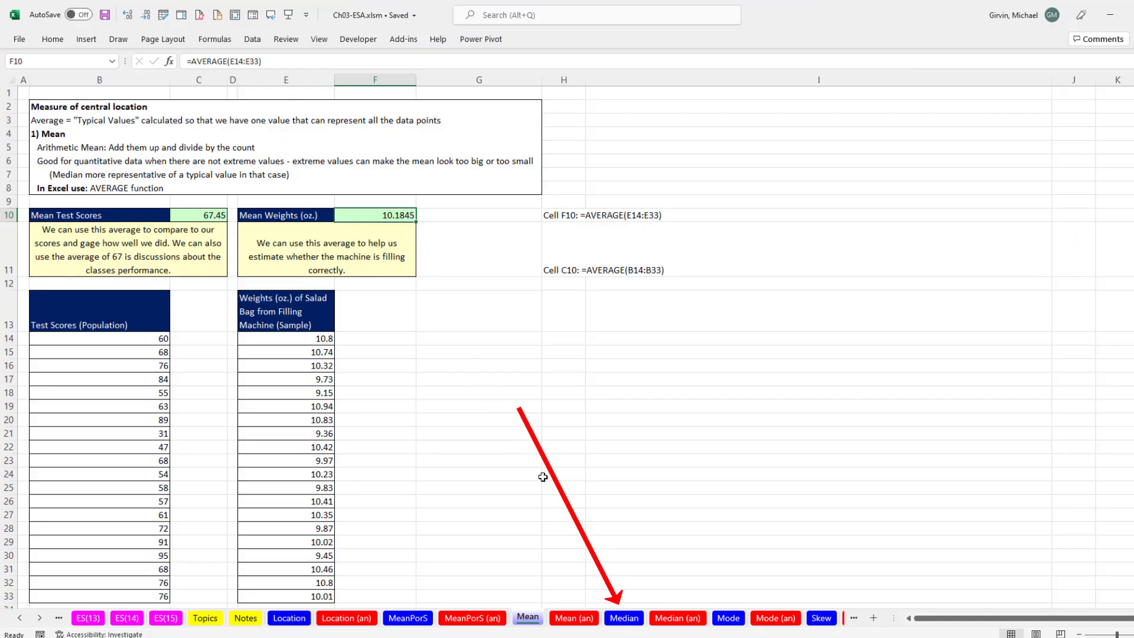
# On the Median sheet, enter =AVERAGE(B16:B35) in D11 for the mean house price
pyautogui.click(628, 623)
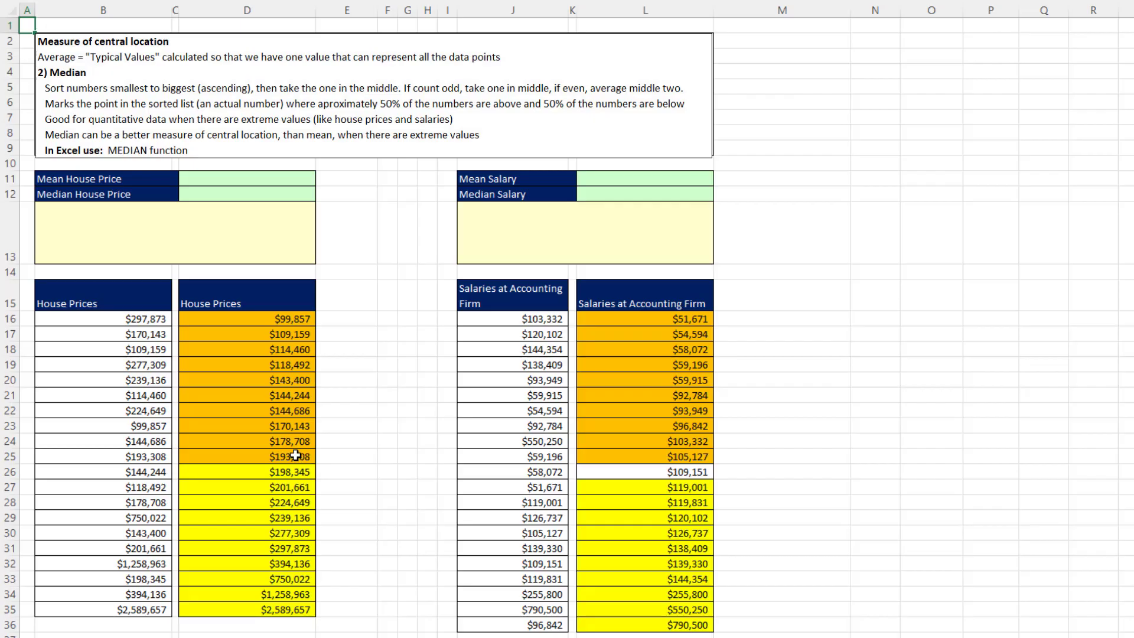
pyautogui.click(457, 637)
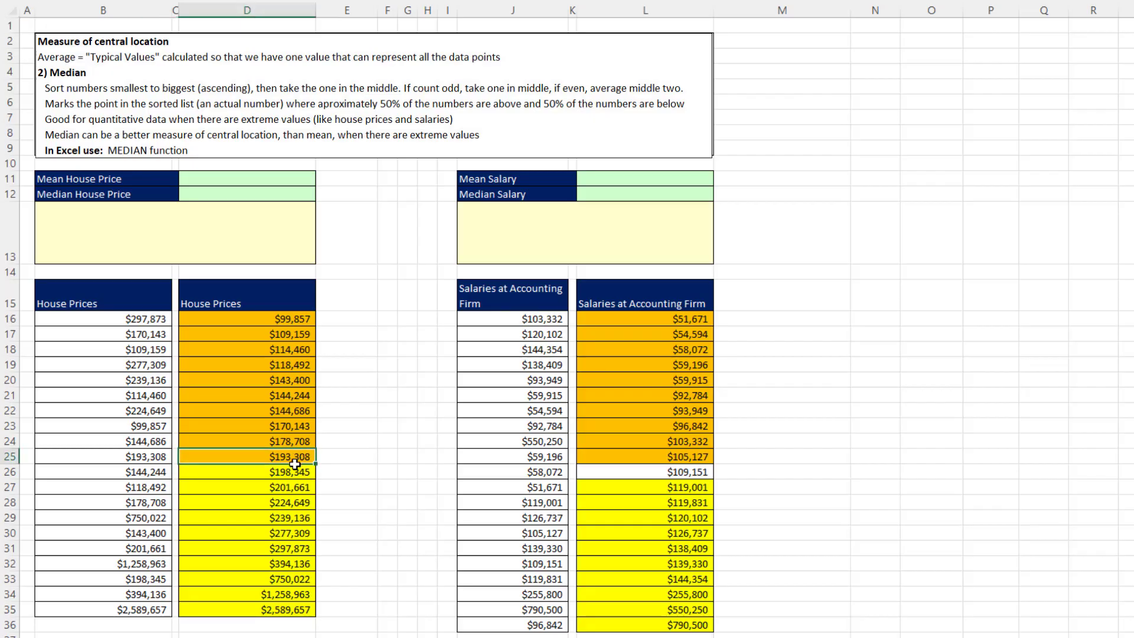
pyautogui.moveTo(295, 464); pyautogui.dragTo(296, 471)
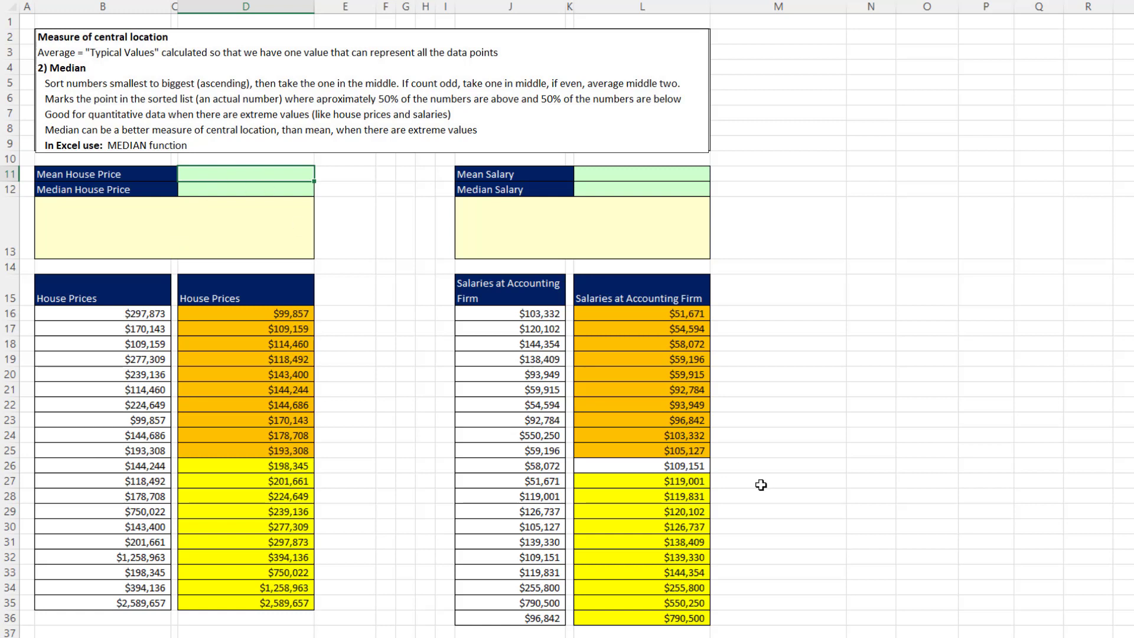
pyautogui.write('=aver')
pyautogui.press('Tab')
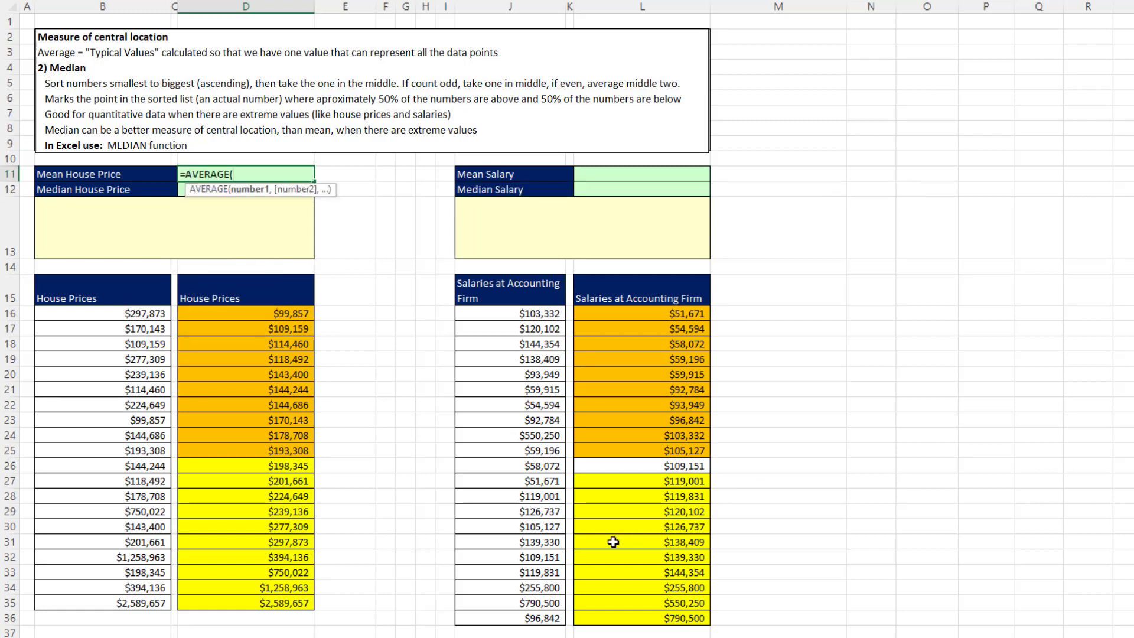
pyautogui.moveTo(132, 316); pyautogui.dragTo(111, 604)
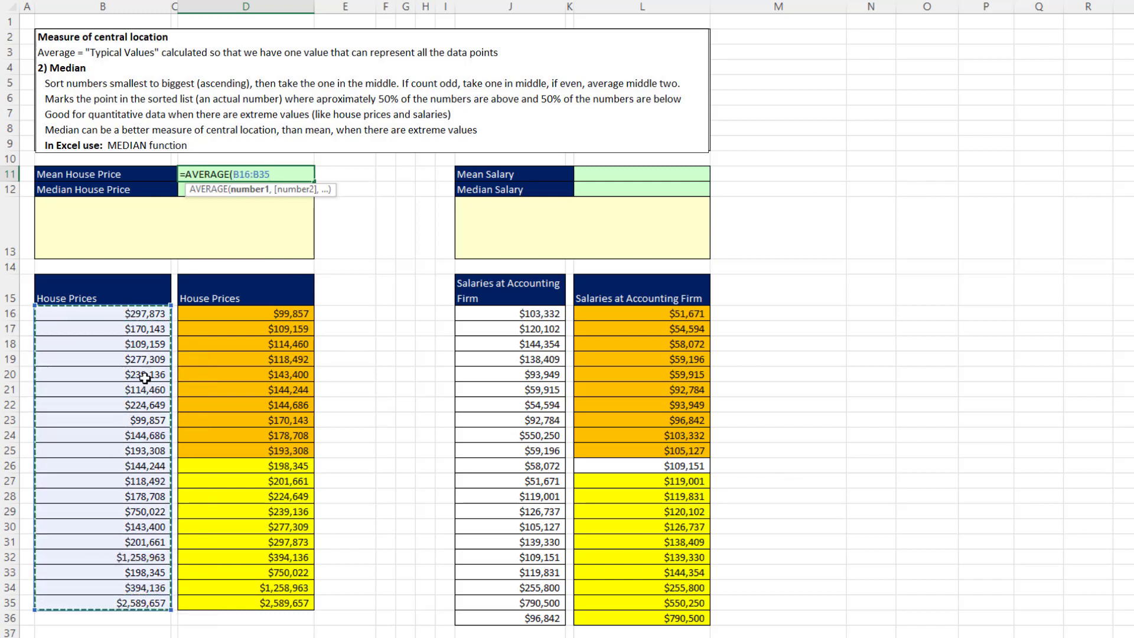
pyautogui.press('Return')
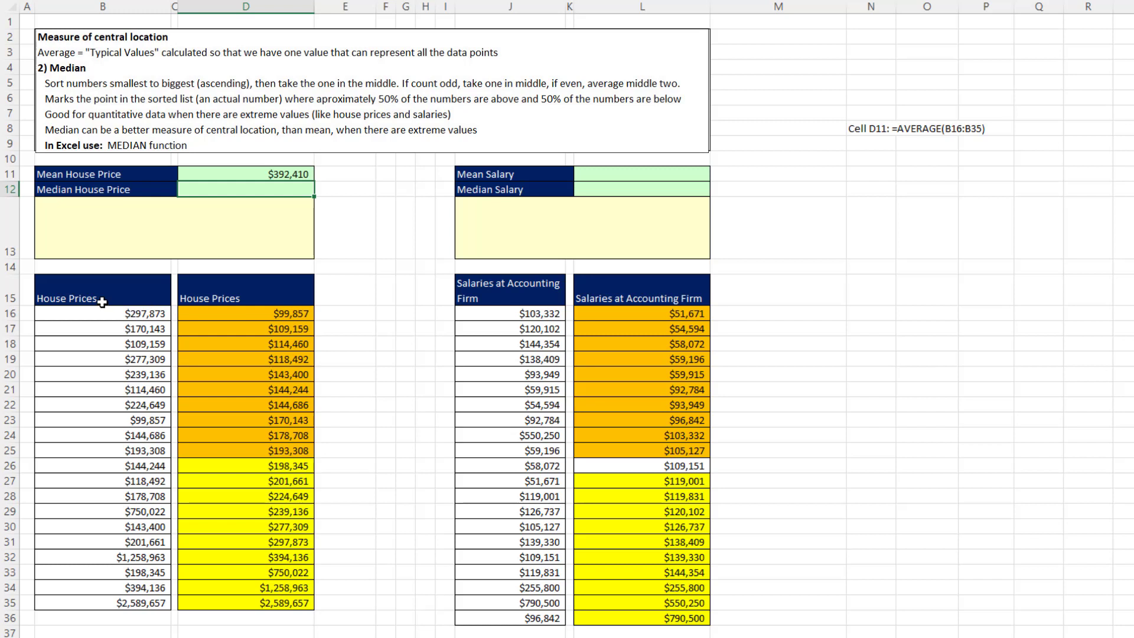
# Copy the House Prices column B15:B35 into column O starting at O15
pyautogui.moveTo(110, 301); pyautogui.dragTo(117, 604)
pyautogui.hotkey('ctrl', 'c')
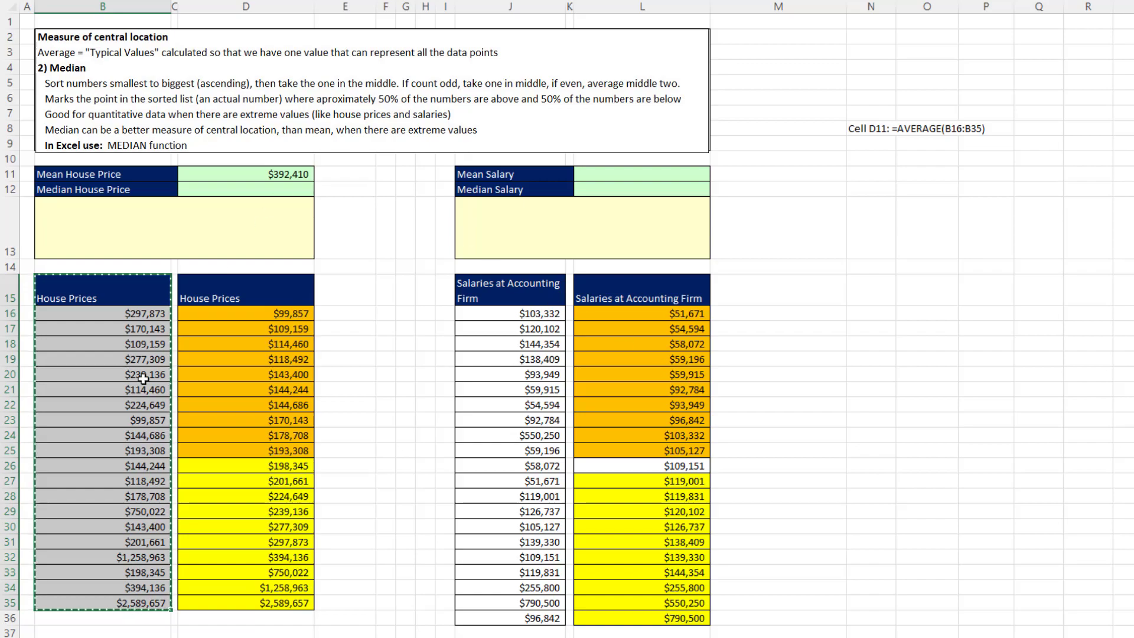
pyautogui.click(926, 289)
pyautogui.hotkey('ctrl', 'v')
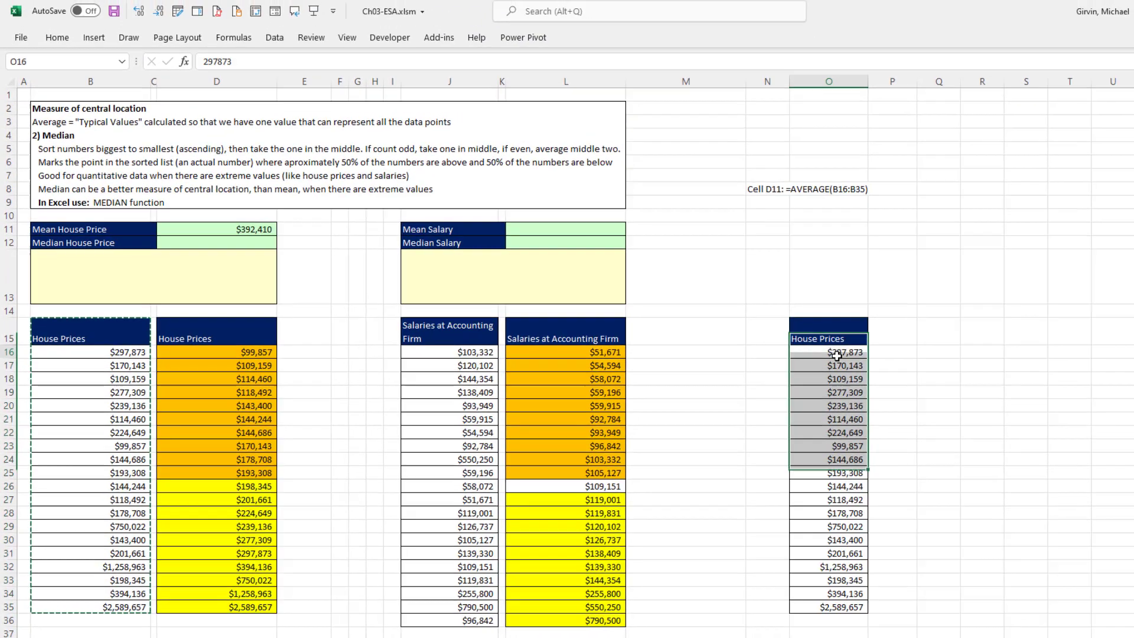
# Sort the copied house prices in column O smallest to largest
pyautogui.click(935, 316)
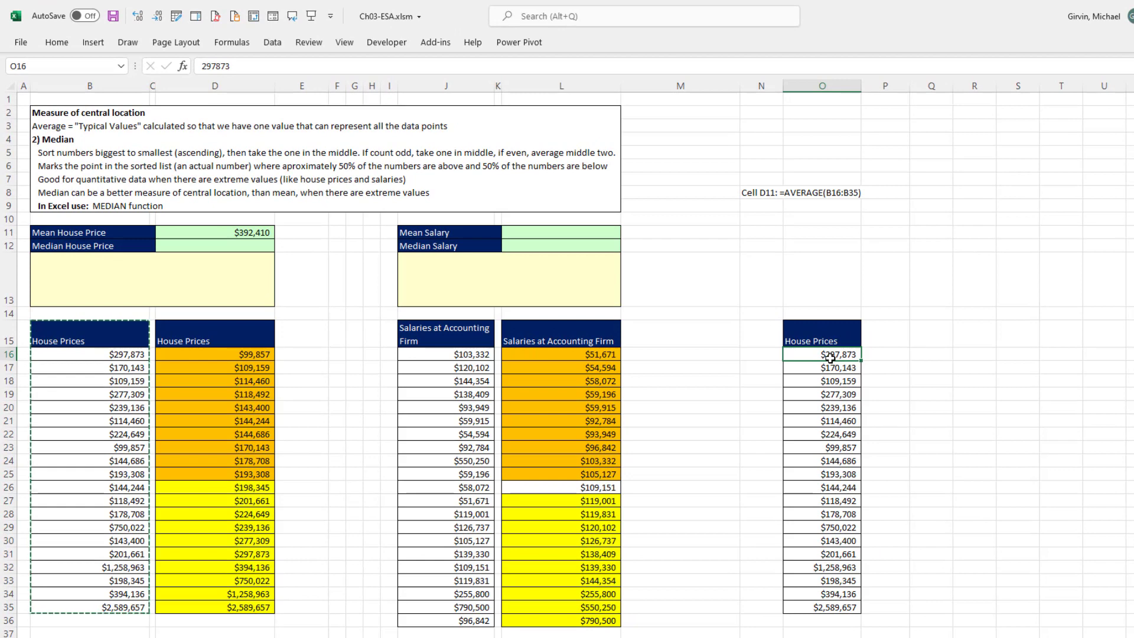
pyautogui.click(272, 42)
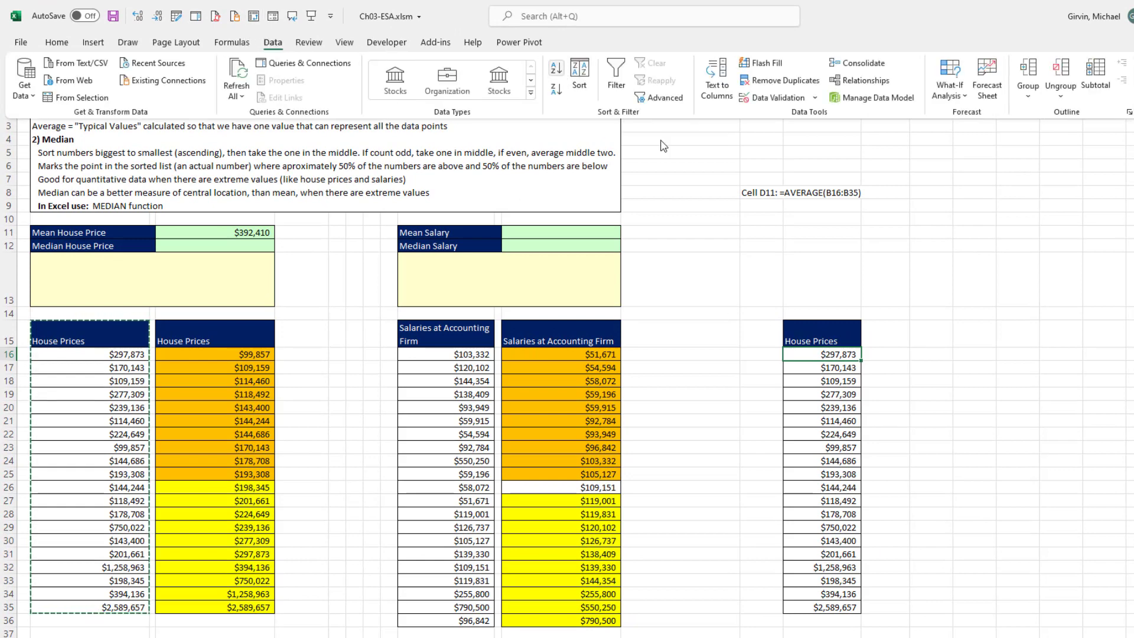
pyautogui.rightClick(827, 359)
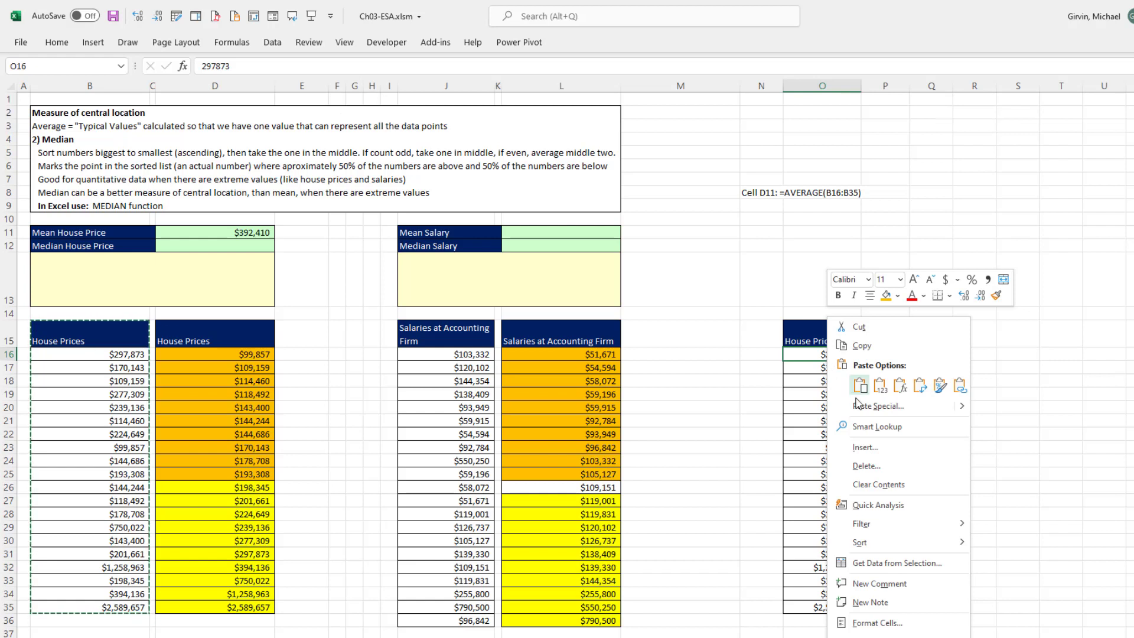
pyautogui.moveTo(899, 554)
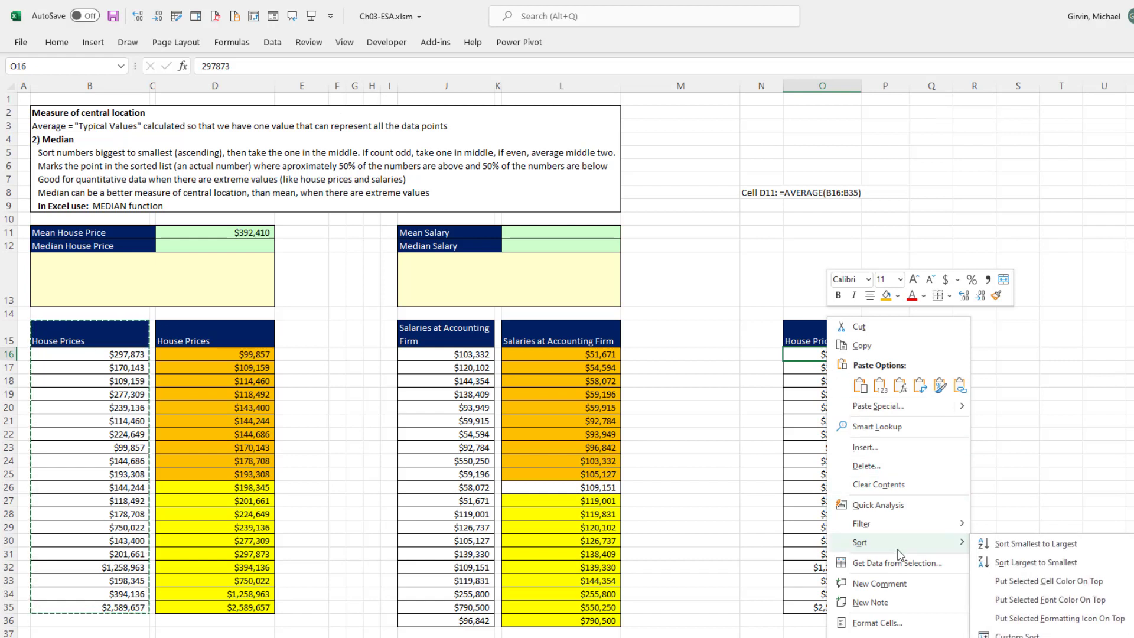
pyautogui.click(1003, 544)
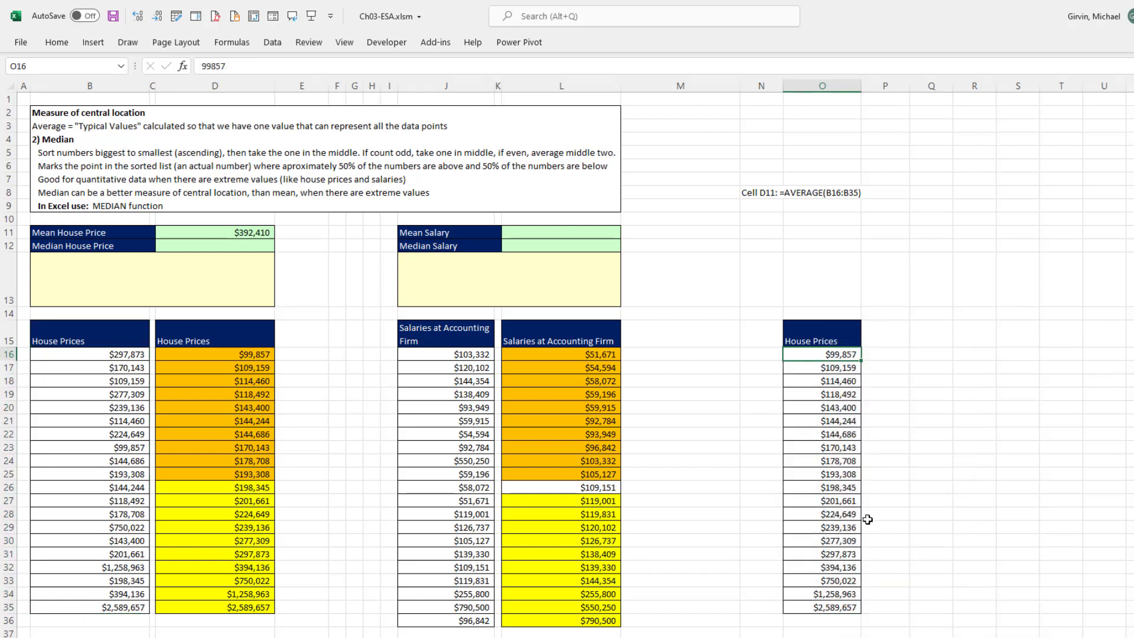
# Select the sorted house prices and check their summary statistics in the status bar
pyautogui.moveTo(809, 353); pyautogui.dragTo(829, 522)
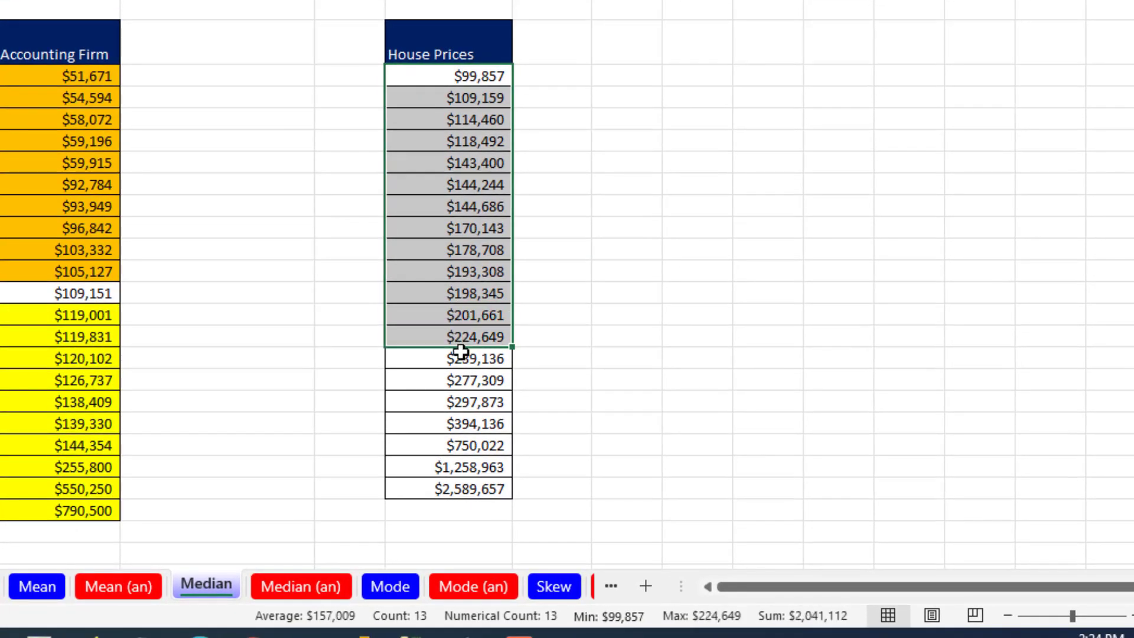
pyautogui.moveTo(460, 352); pyautogui.dragTo(495, 480)
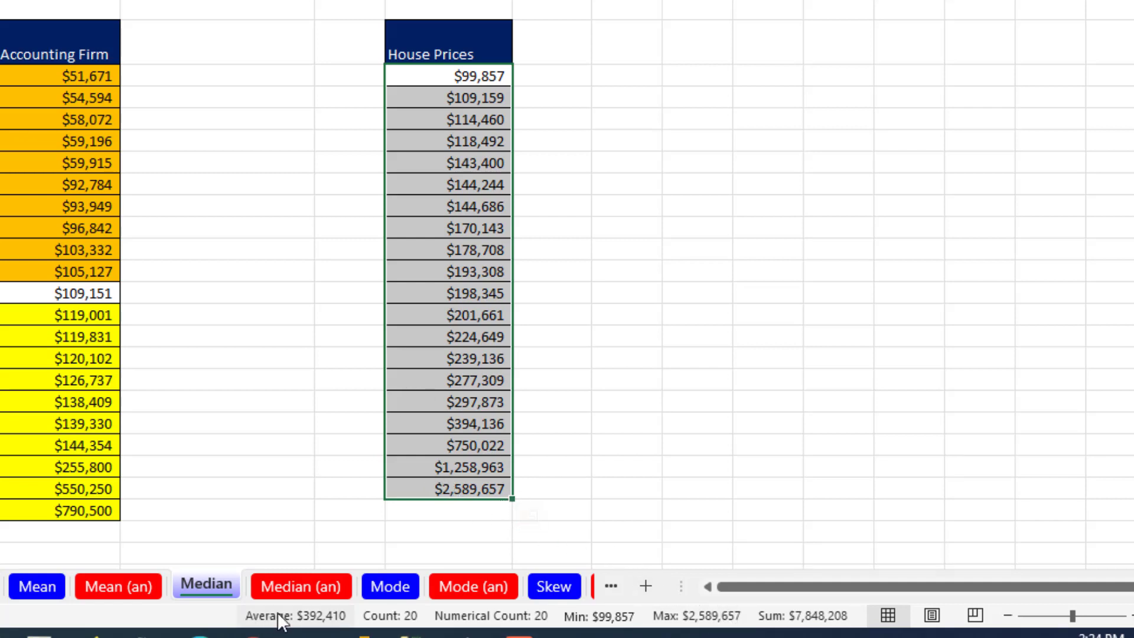
pyautogui.rightClick(468, 620)
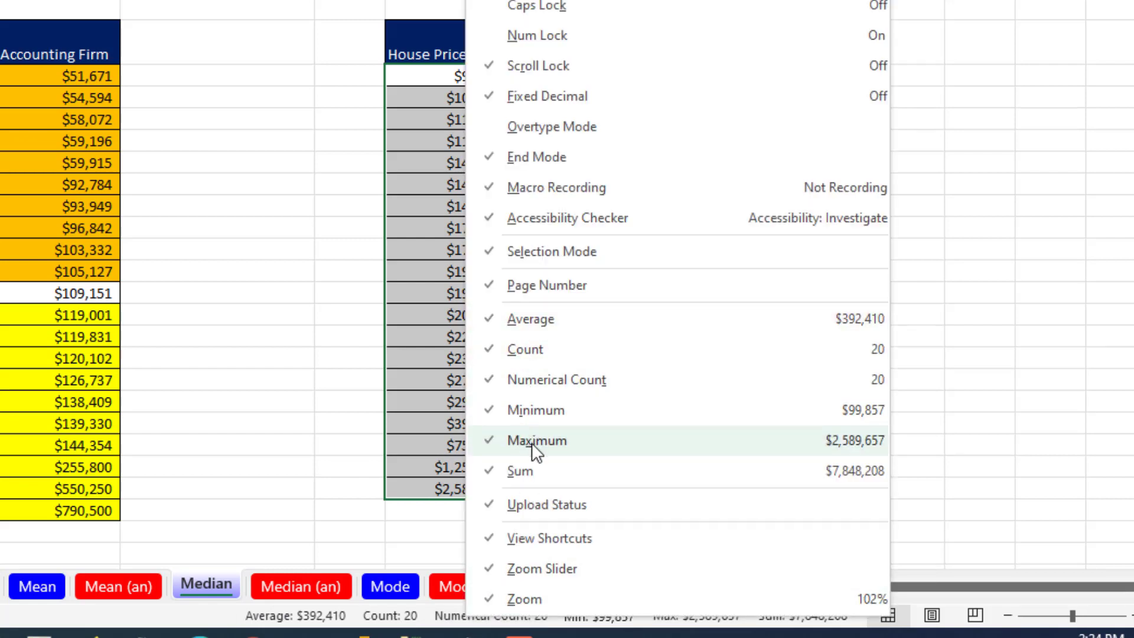
pyautogui.press('Escape')
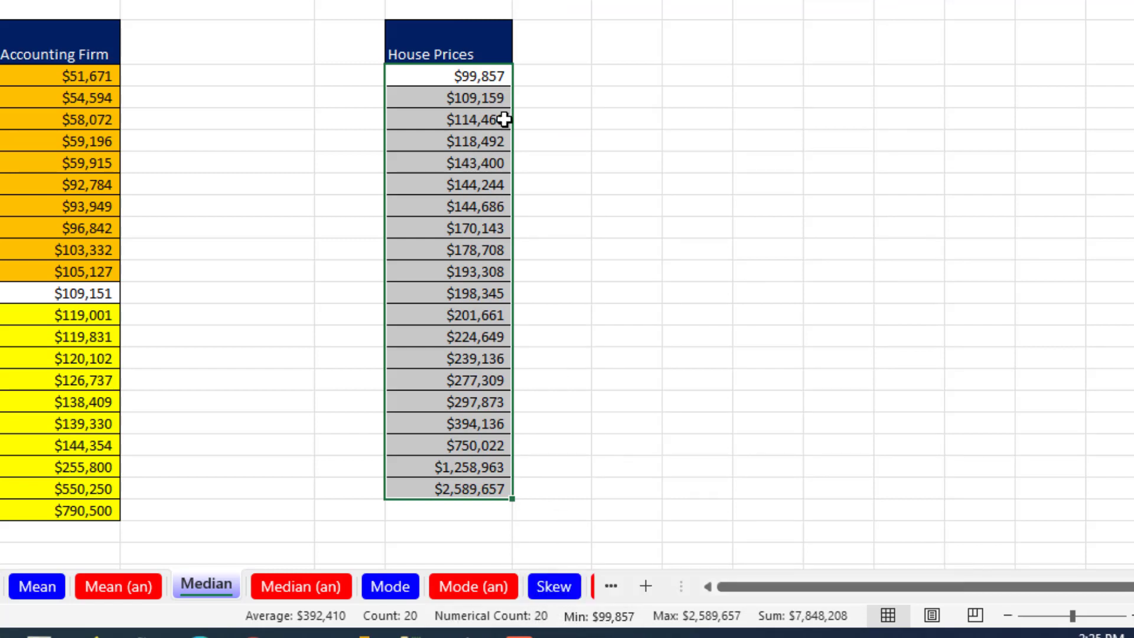
# Fill the lower ten sorted prices O16:O25 orange and the upper ten O26:O35 yellow
pyautogui.moveTo(461, 76); pyautogui.dragTo(464, 275)
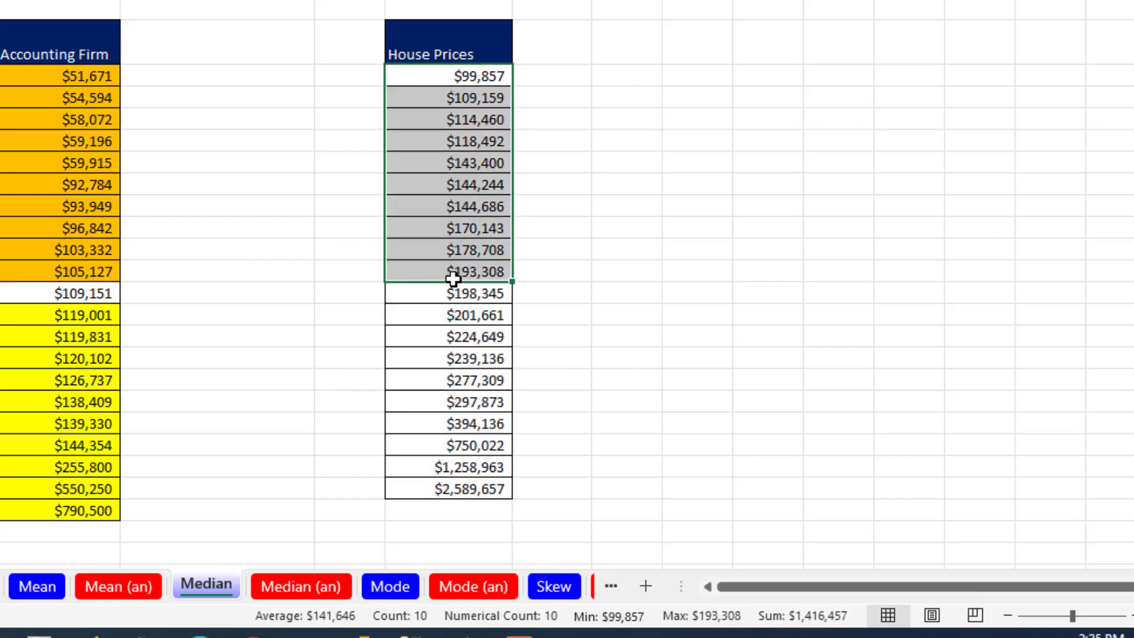
pyautogui.rightClick(470, 258)
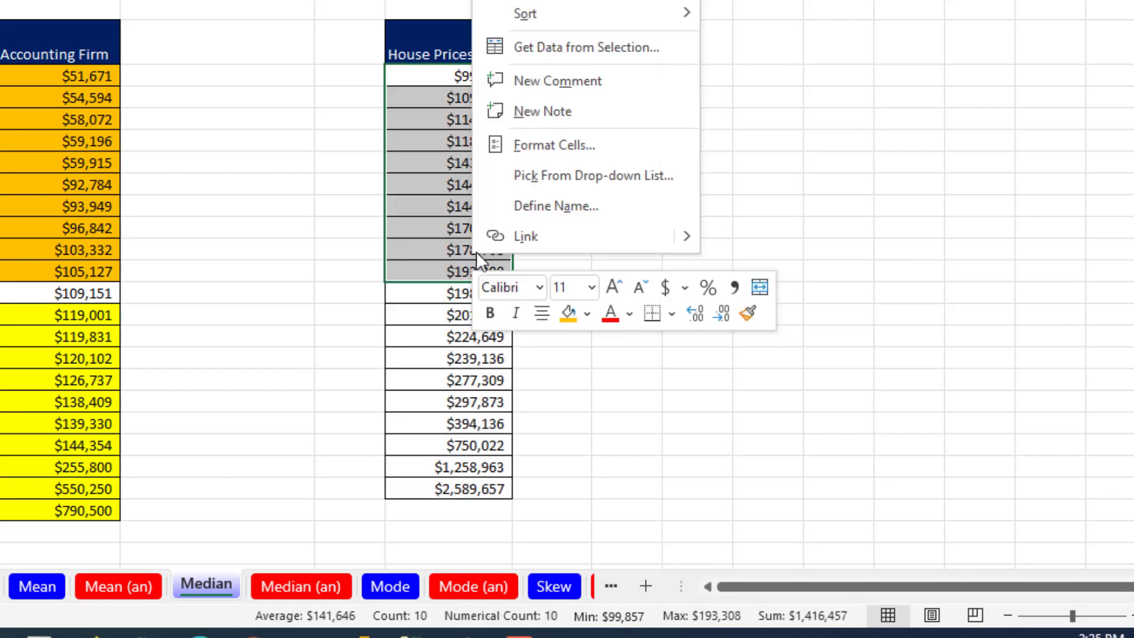
pyautogui.click(568, 316)
pyautogui.moveTo(449, 293); pyautogui.dragTo(448, 486)
pyautogui.rightClick(458, 467)
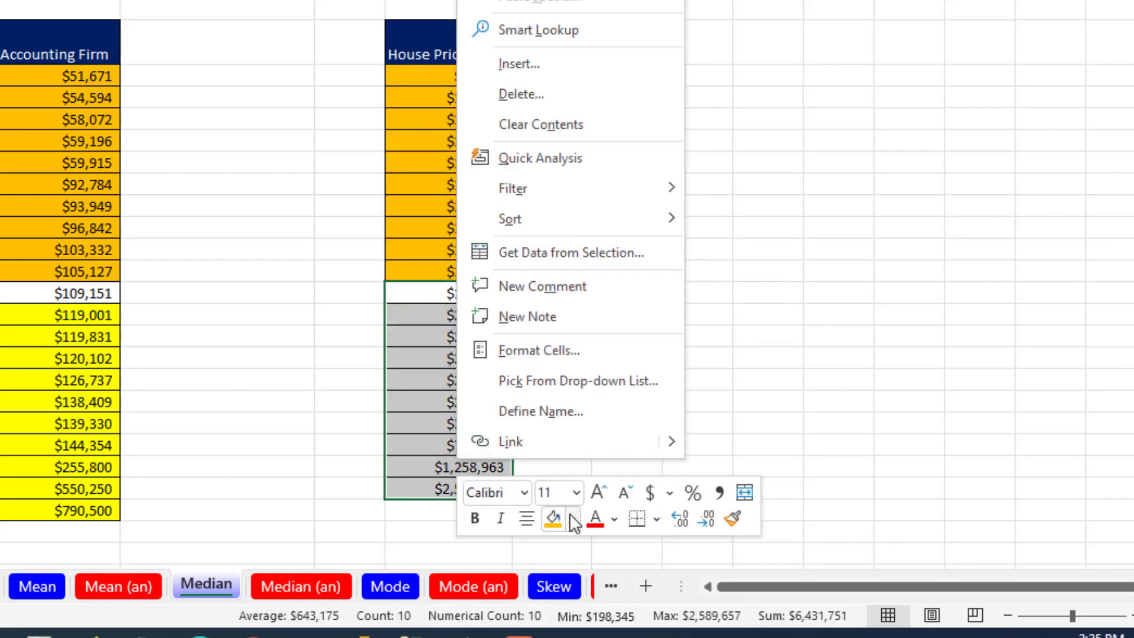
pyautogui.click(571, 518)
pyautogui.click(611, 352)
# Enter =AVERAGE(O25:O26) in E12 to average the two middle sorted house prices
pyautogui.moveTo(498, 273); pyautogui.dragTo(500, 291)
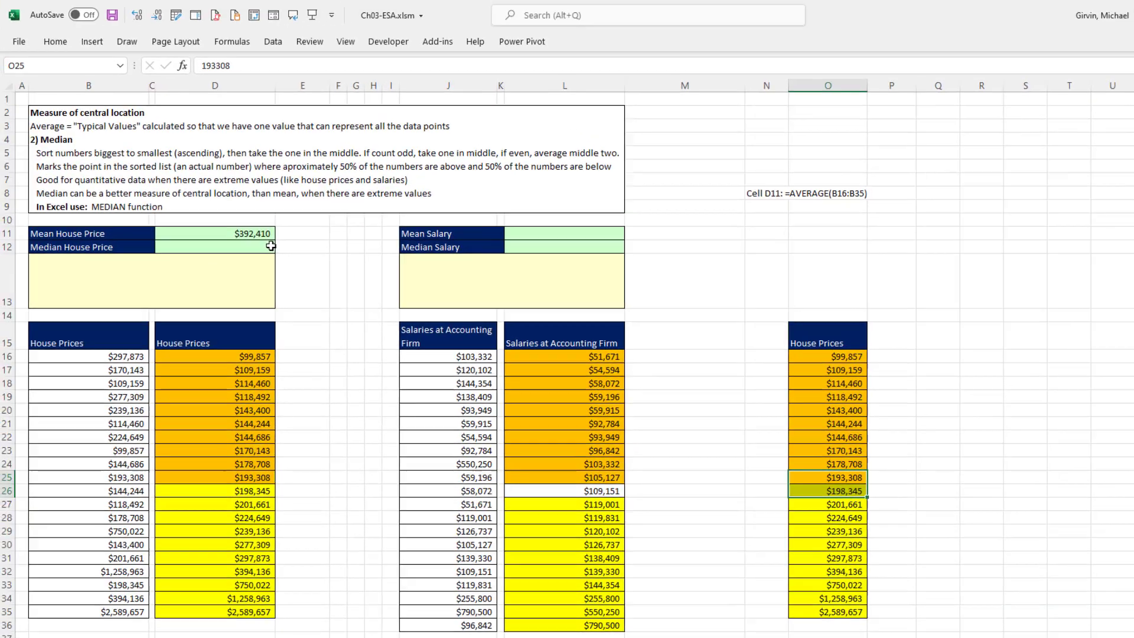
pyautogui.click(290, 246)
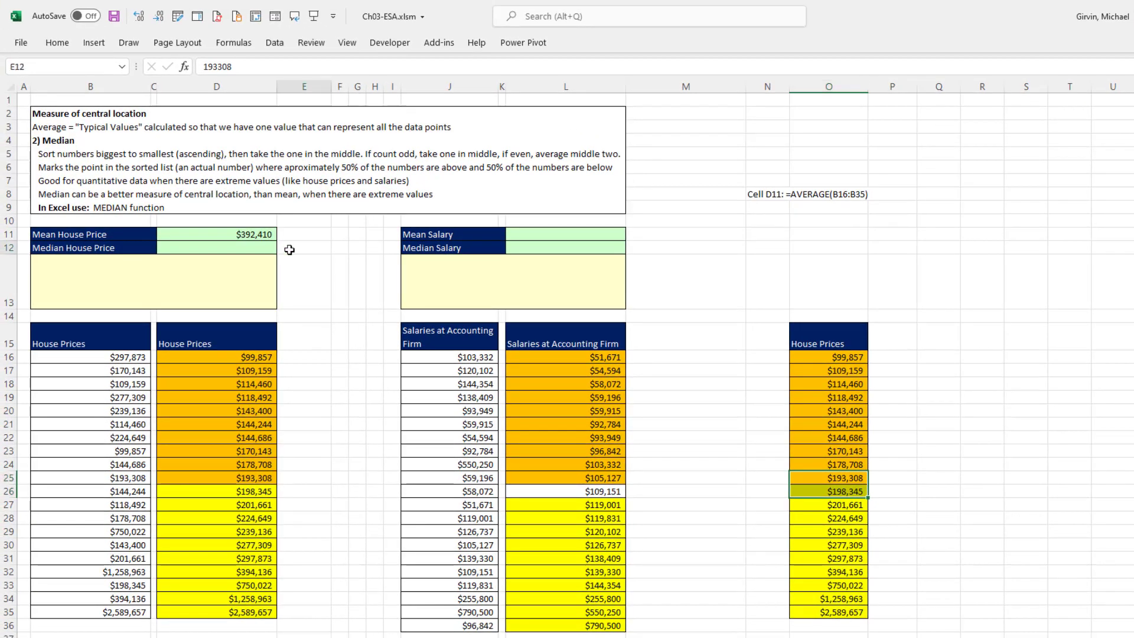
pyautogui.write('=aver')
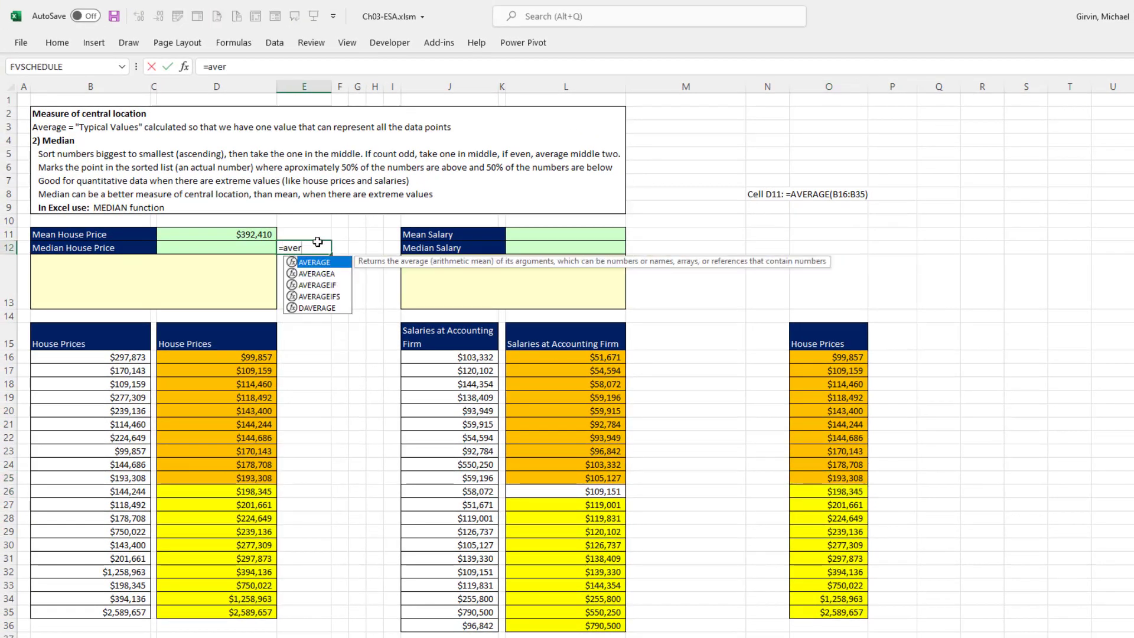
pyautogui.press('Tab')
pyautogui.moveTo(849, 482); pyautogui.dragTo(849, 494)
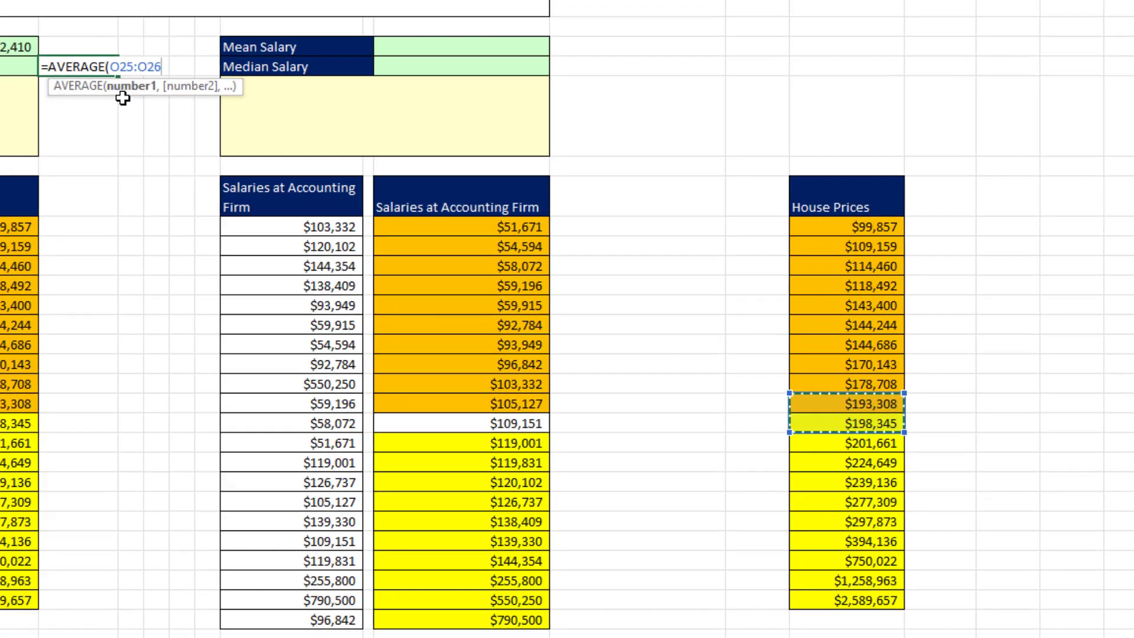
pyautogui.hotkey('ctrl', 'Return')
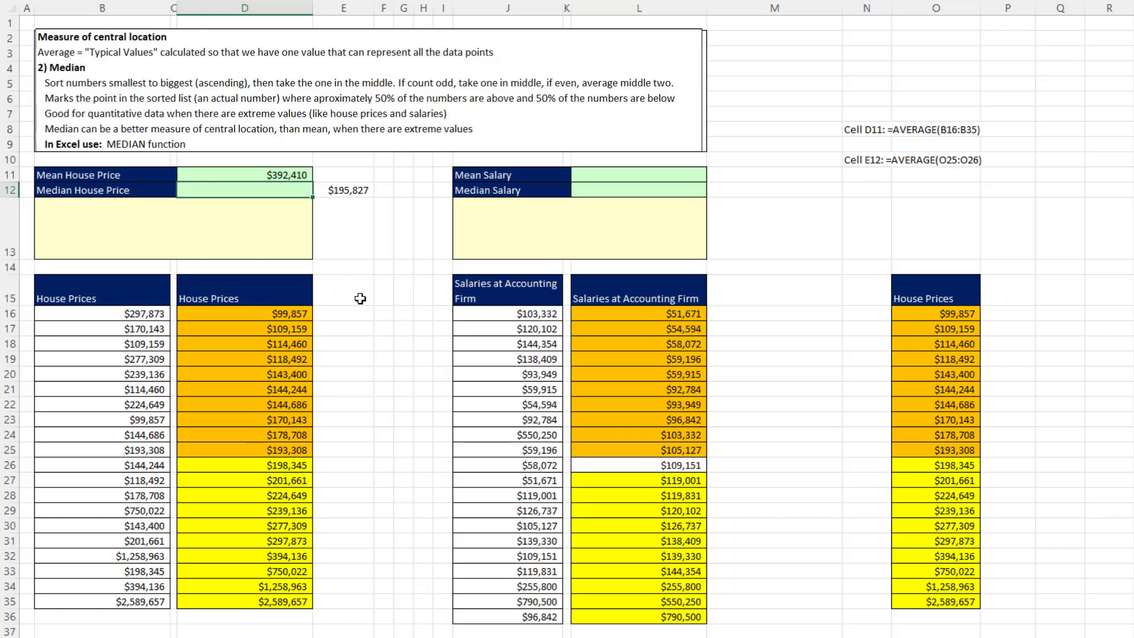
# Enter =MEDIAN(B16:B35) in D12 for the median house price
pyautogui.write('=med')
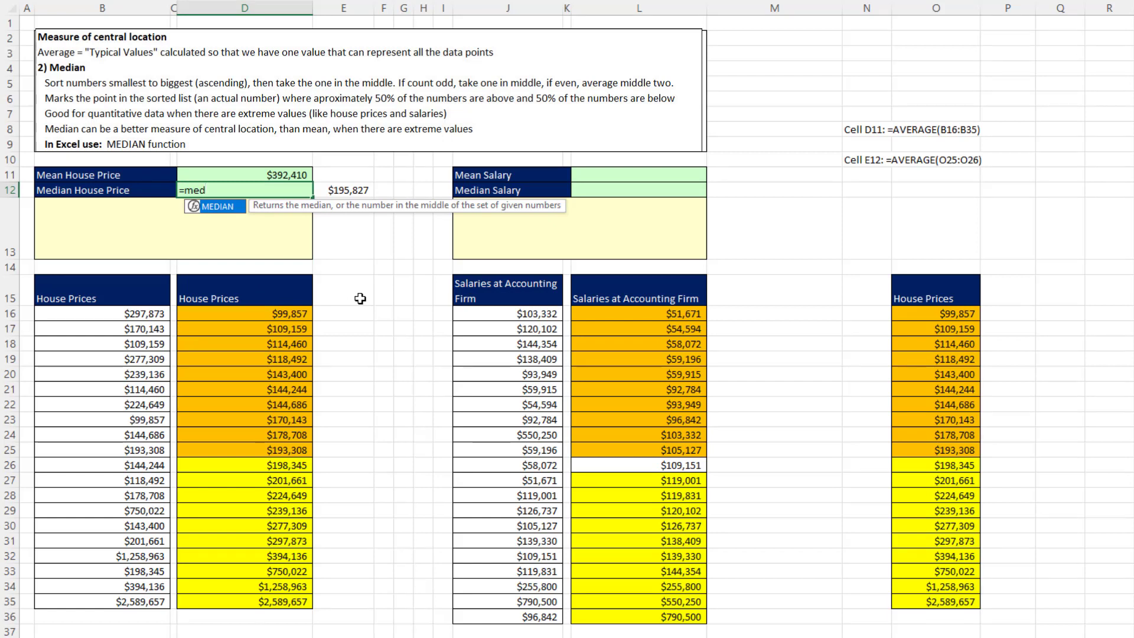
pyautogui.press('Tab')
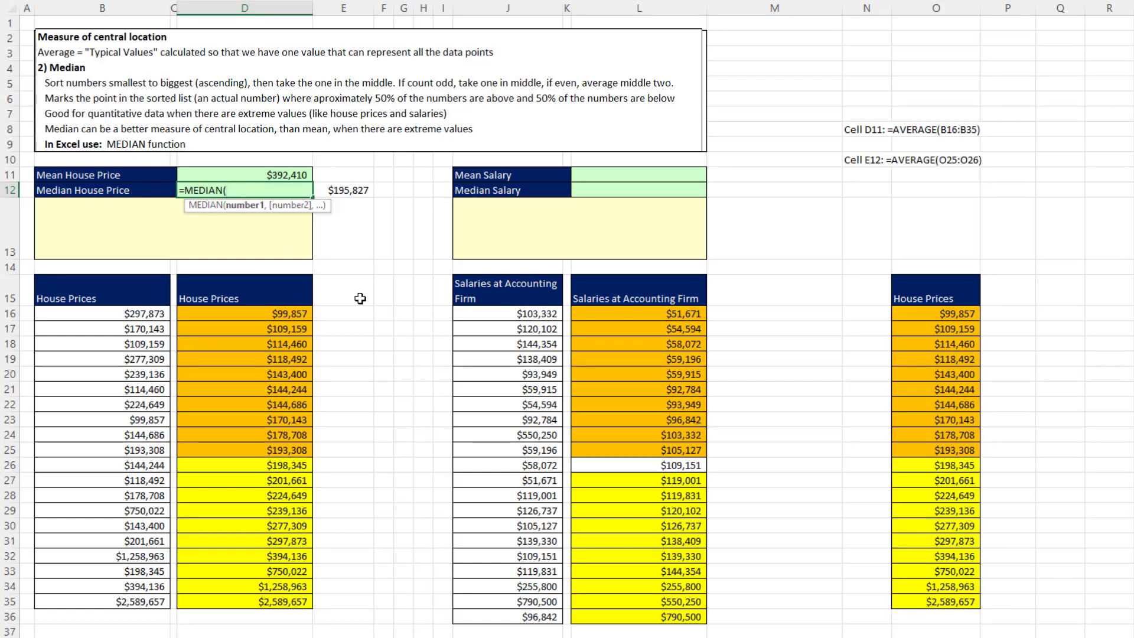
pyautogui.click(136, 318)
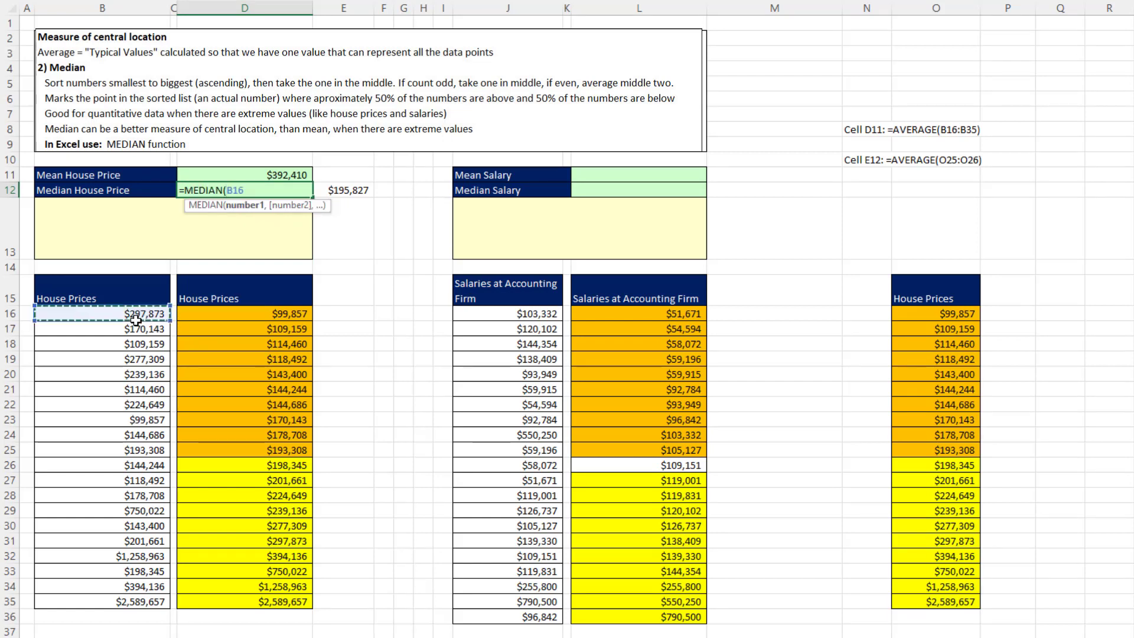
pyautogui.moveTo(136, 319); pyautogui.dragTo(114, 600)
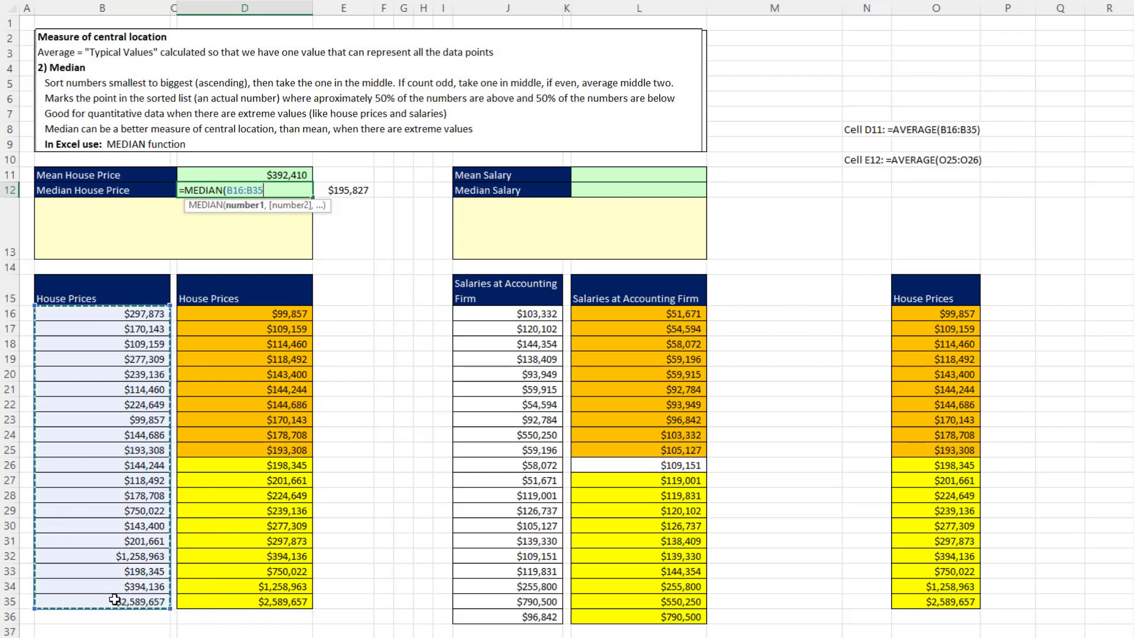
pyautogui.press('Return')
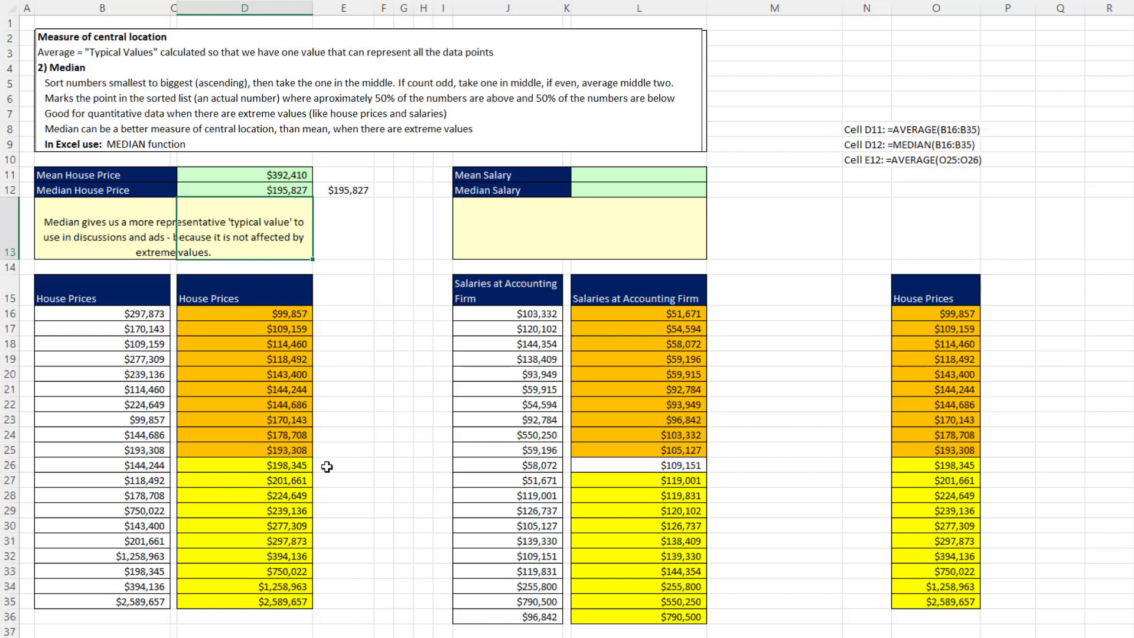
# Compare the mean and median house prices with the listed house price values
pyautogui.click(277, 175)
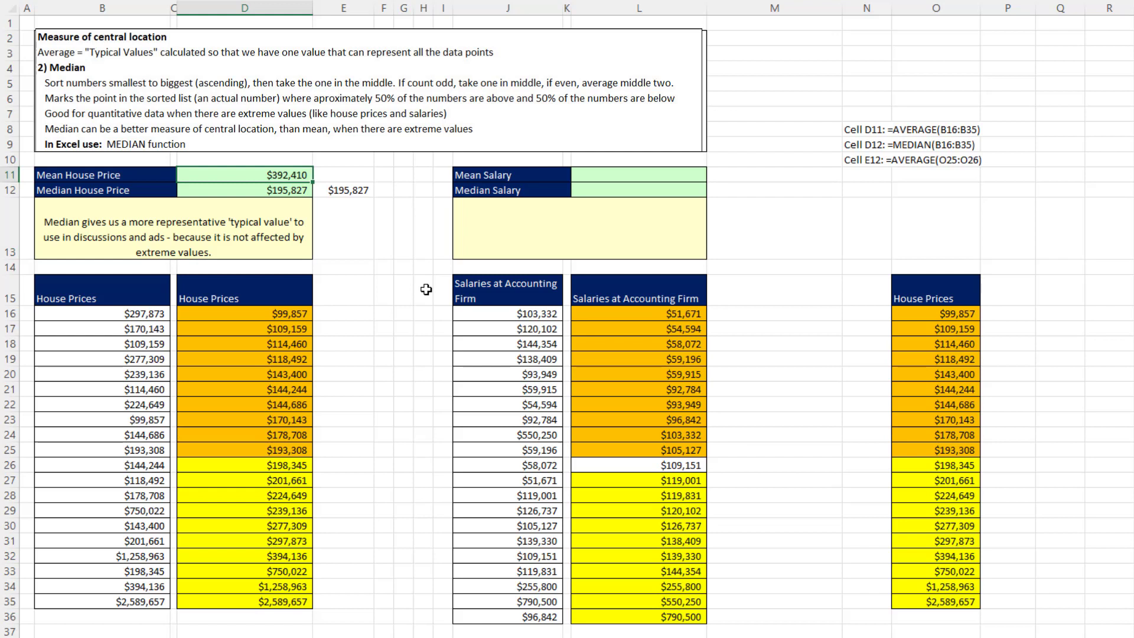
pyautogui.click(304, 192)
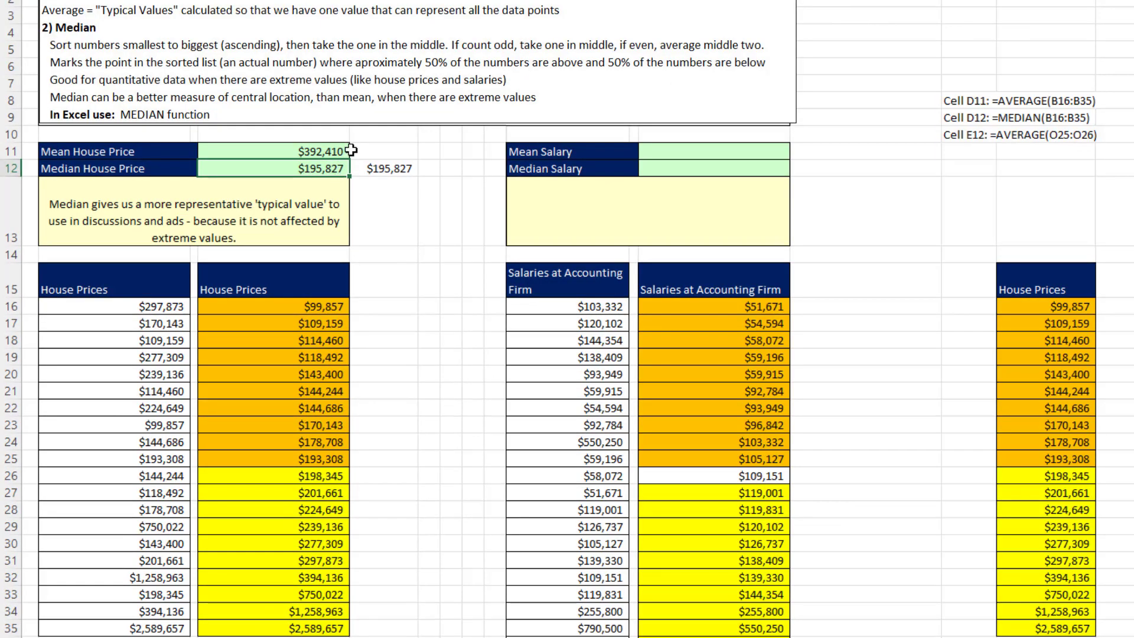
pyautogui.click(296, 175)
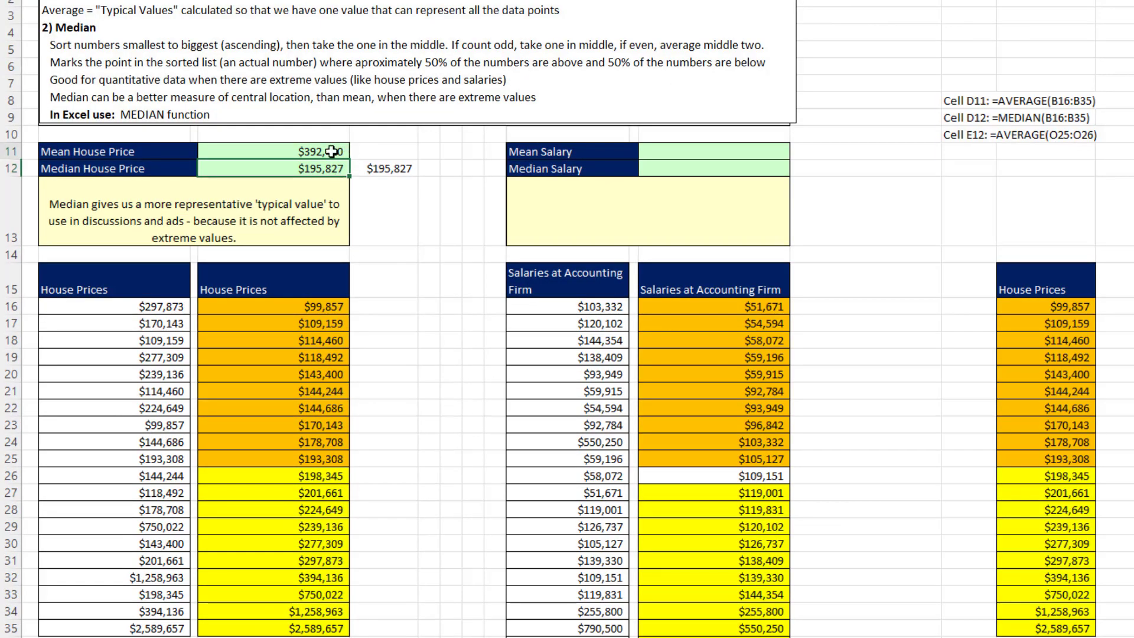
pyautogui.click(334, 170)
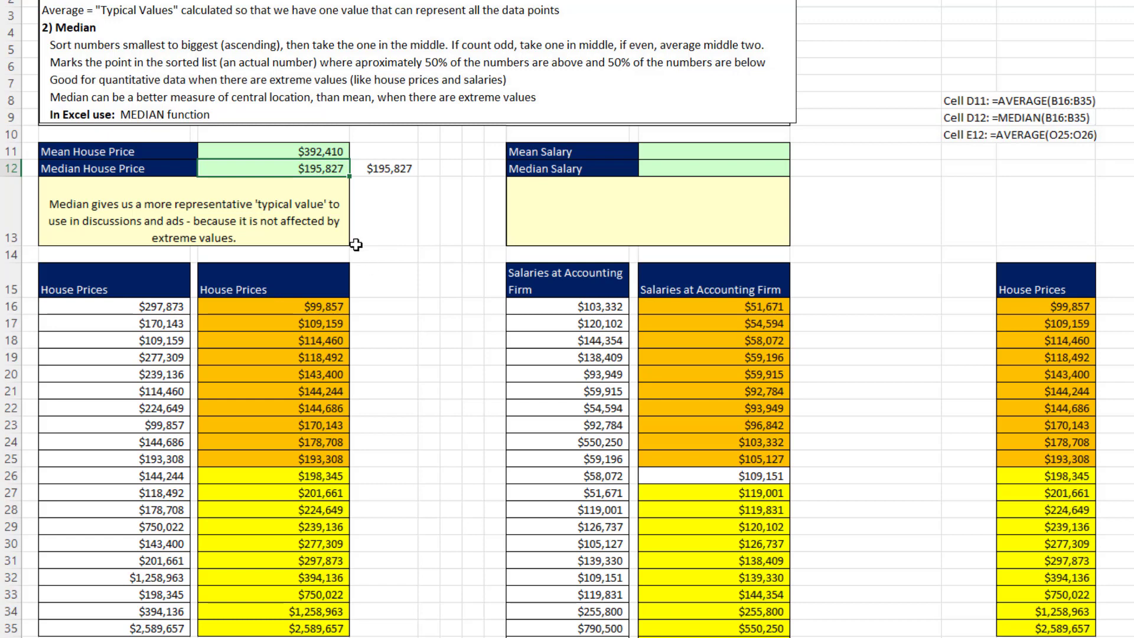
pyautogui.click(325, 150)
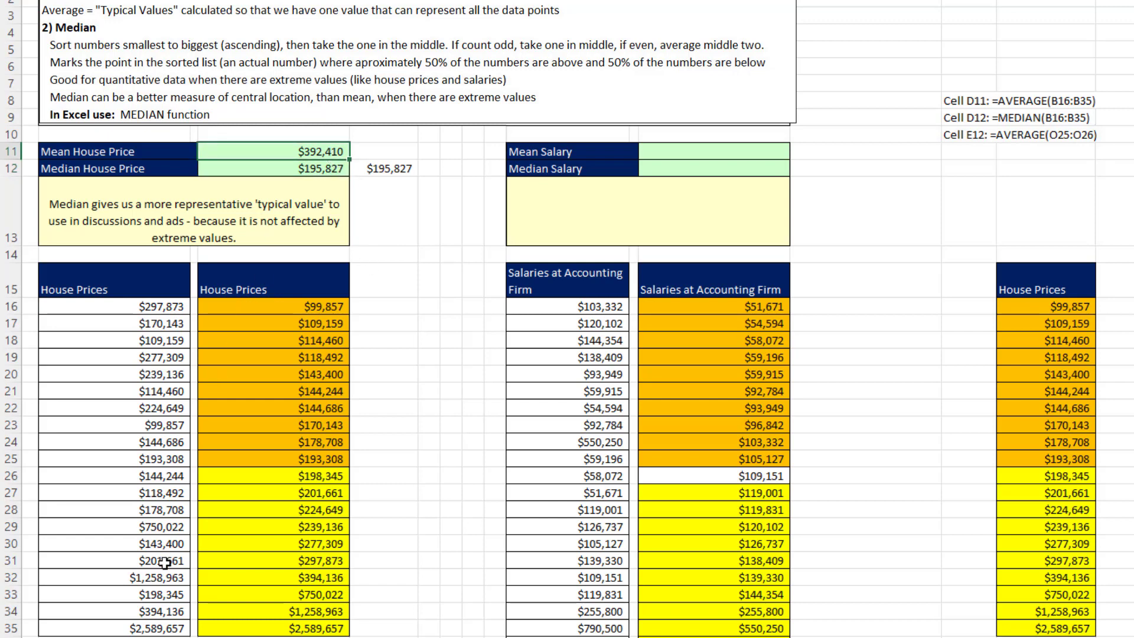
pyautogui.click(156, 580)
pyautogui.click(146, 628)
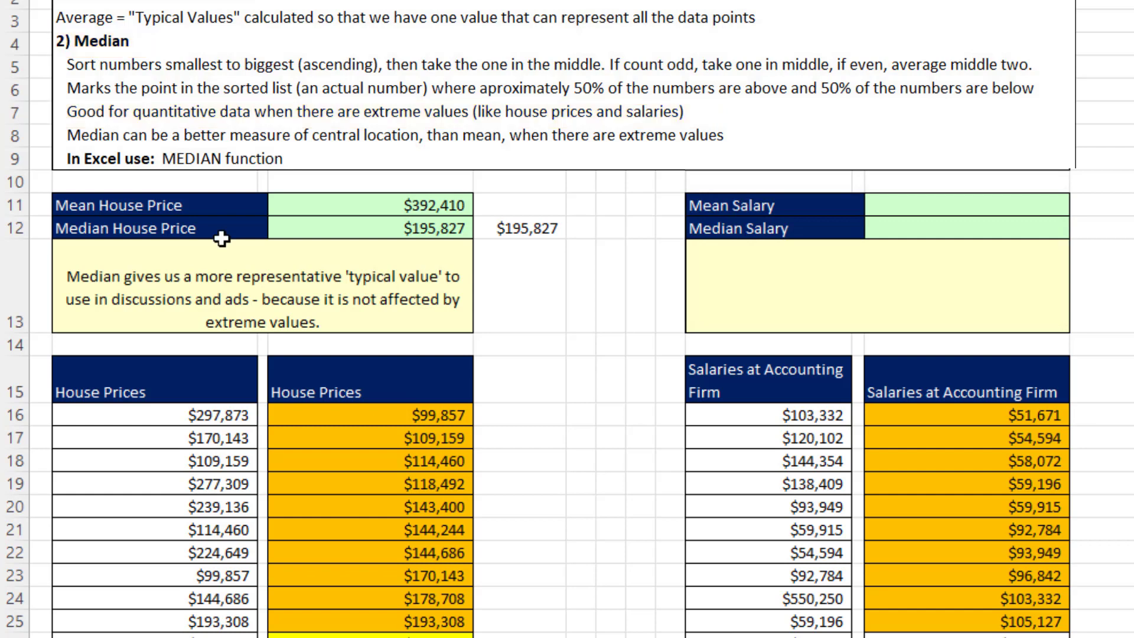
pyautogui.click(356, 229)
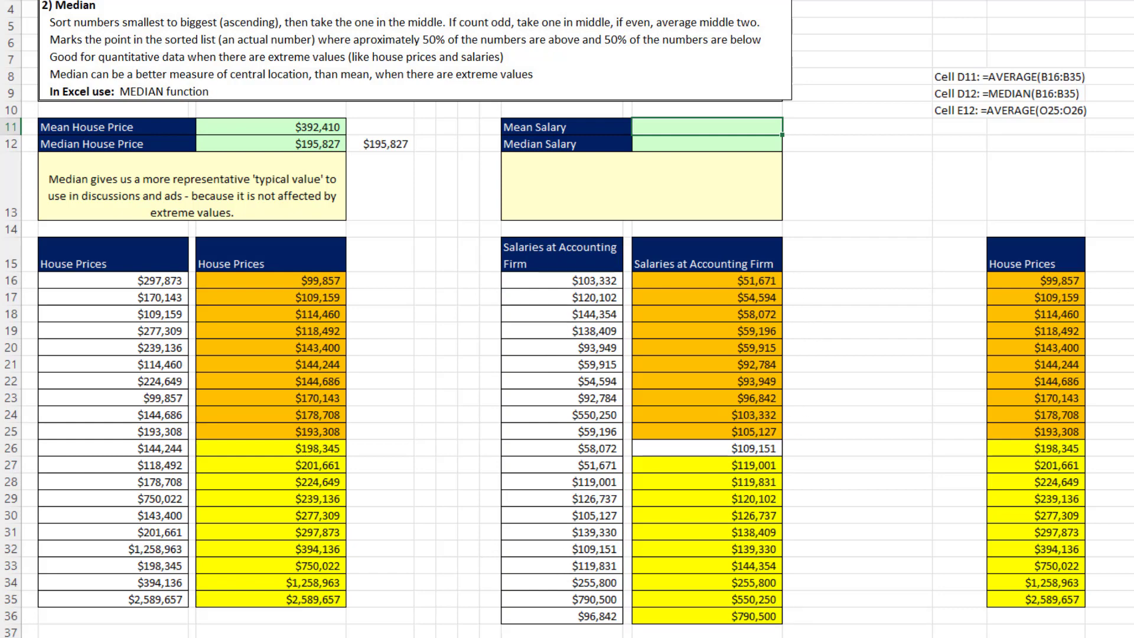
# Enter =AVERAGE(J16:J36) in L11 for the mean salary at the accounting firm
pyautogui.click(716, 450)
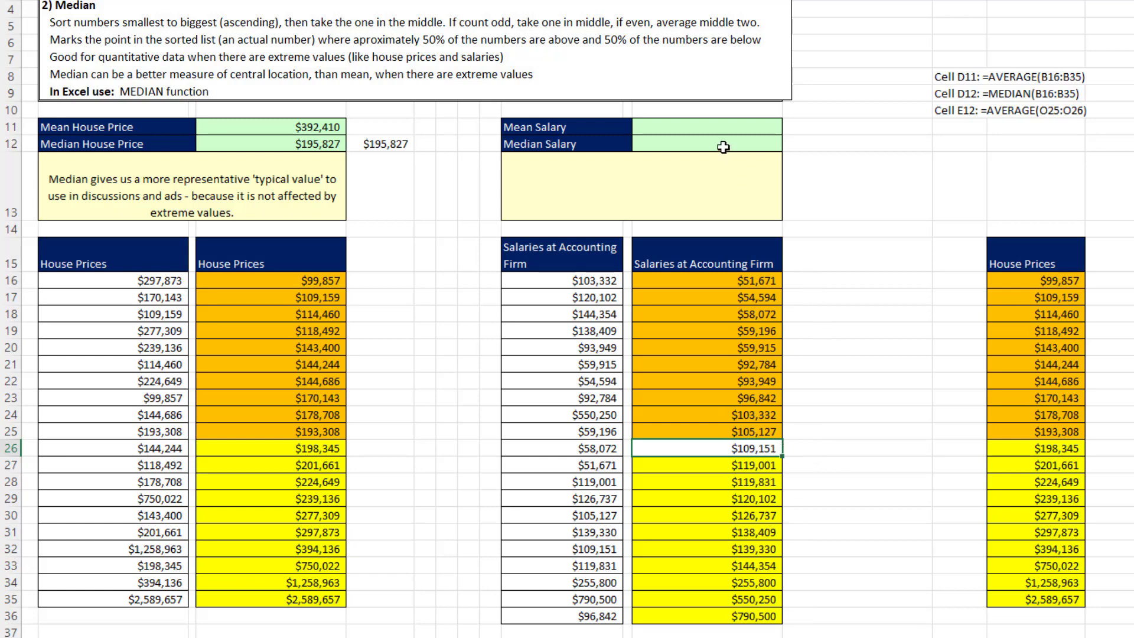
pyautogui.doubleClick(725, 124)
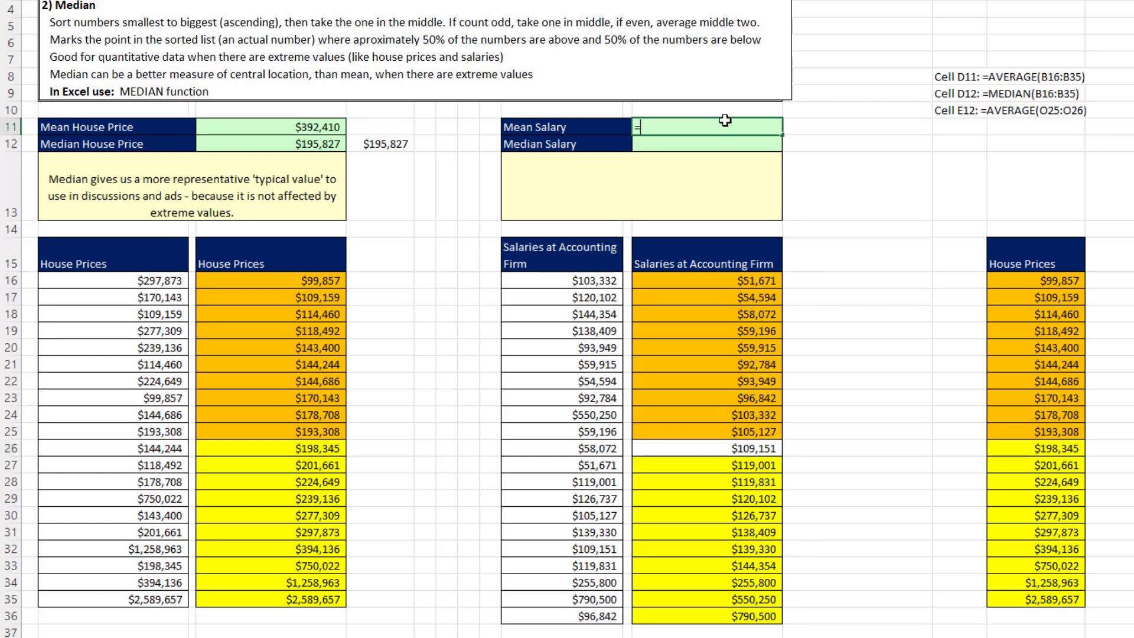
pyautogui.write('=aver')
pyautogui.press('Tab')
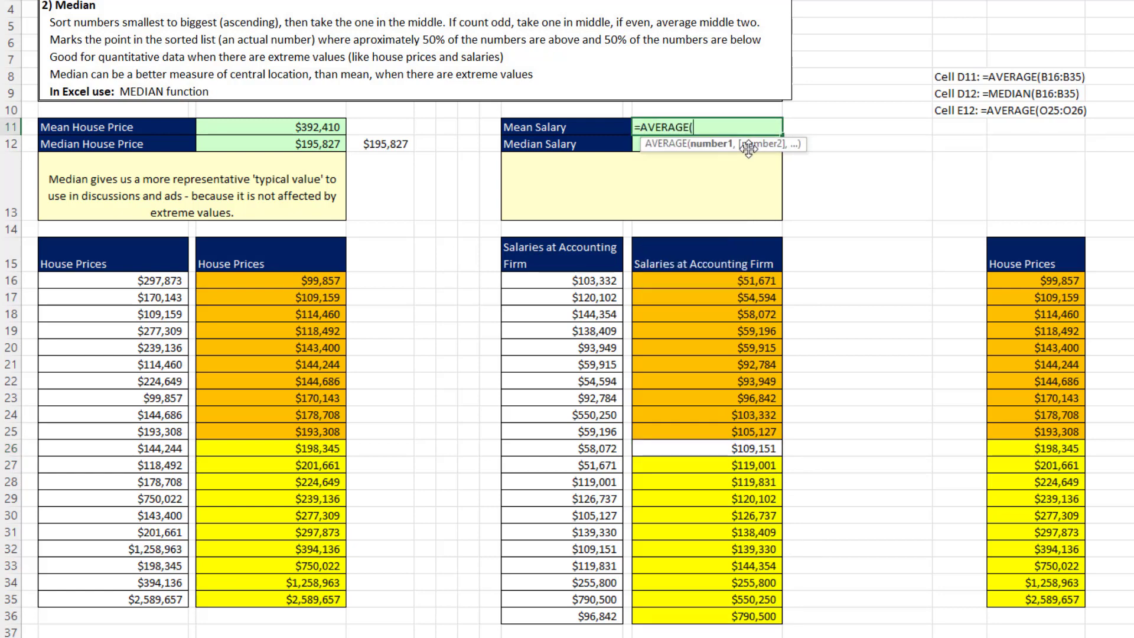
pyautogui.moveTo(592, 276); pyautogui.dragTo(589, 614)
pyautogui.press('Return')
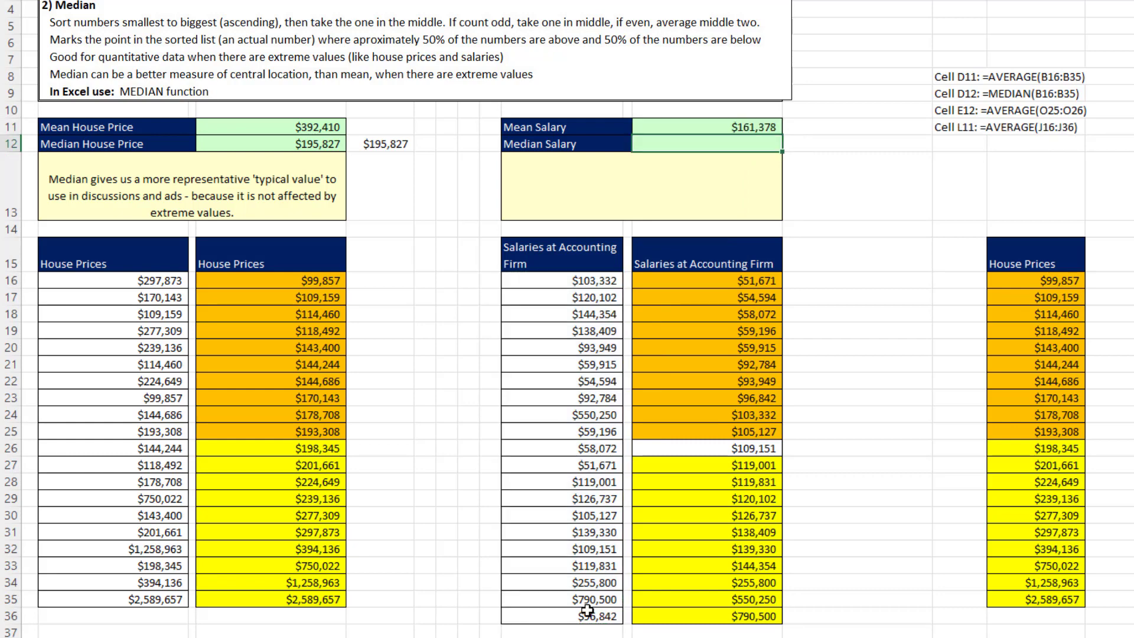
# Enter =MEDIAN(J16:J36) in L12 for the median salary and compare it with the mean salary
pyautogui.press('F2')
pyautogui.write('=me')
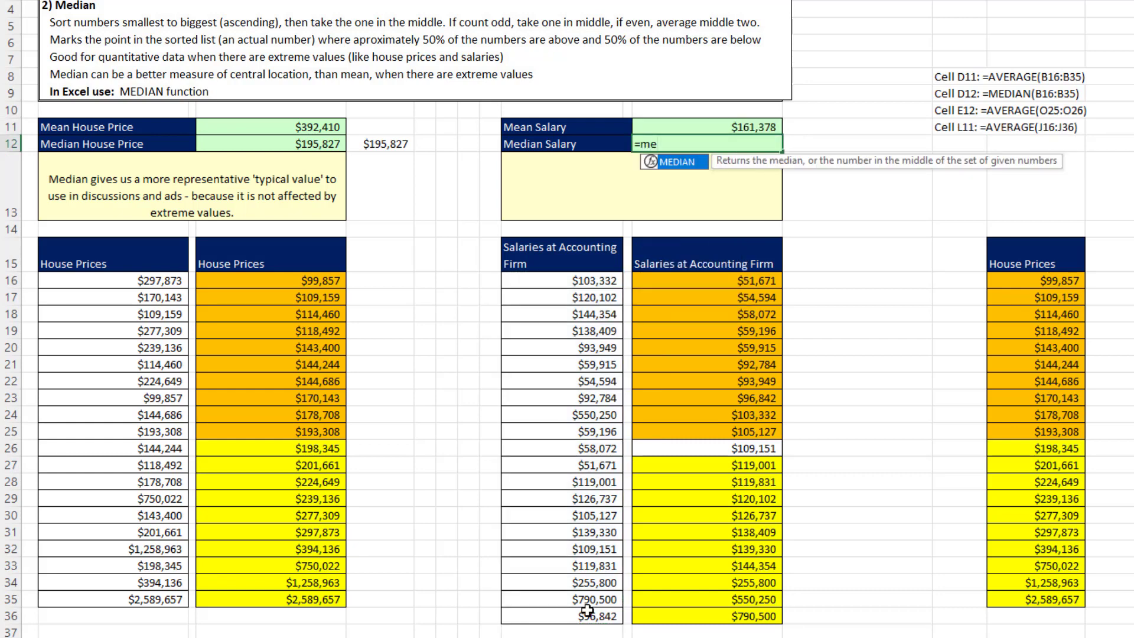
pyautogui.press('Tab')
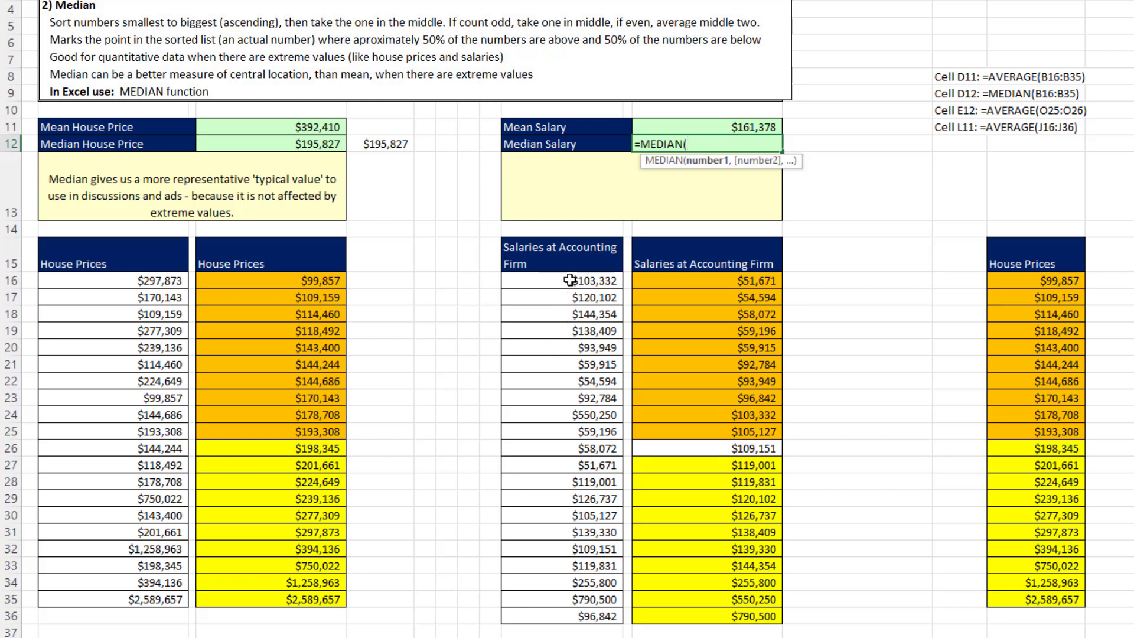
pyautogui.moveTo(569, 282); pyautogui.dragTo(585, 614)
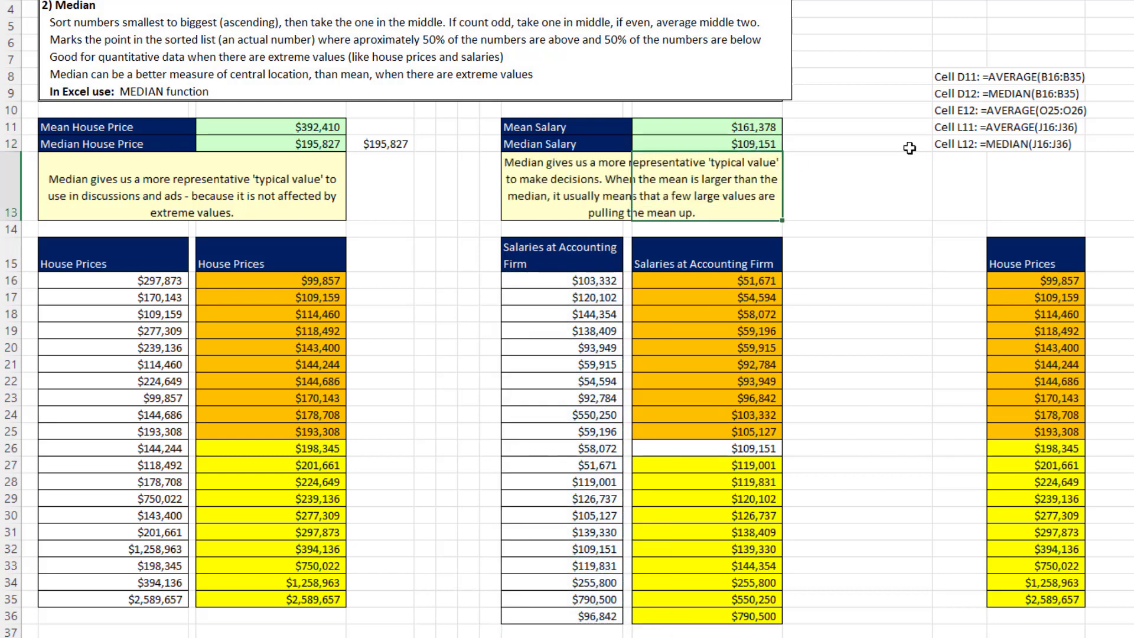
pyautogui.click(891, 214)
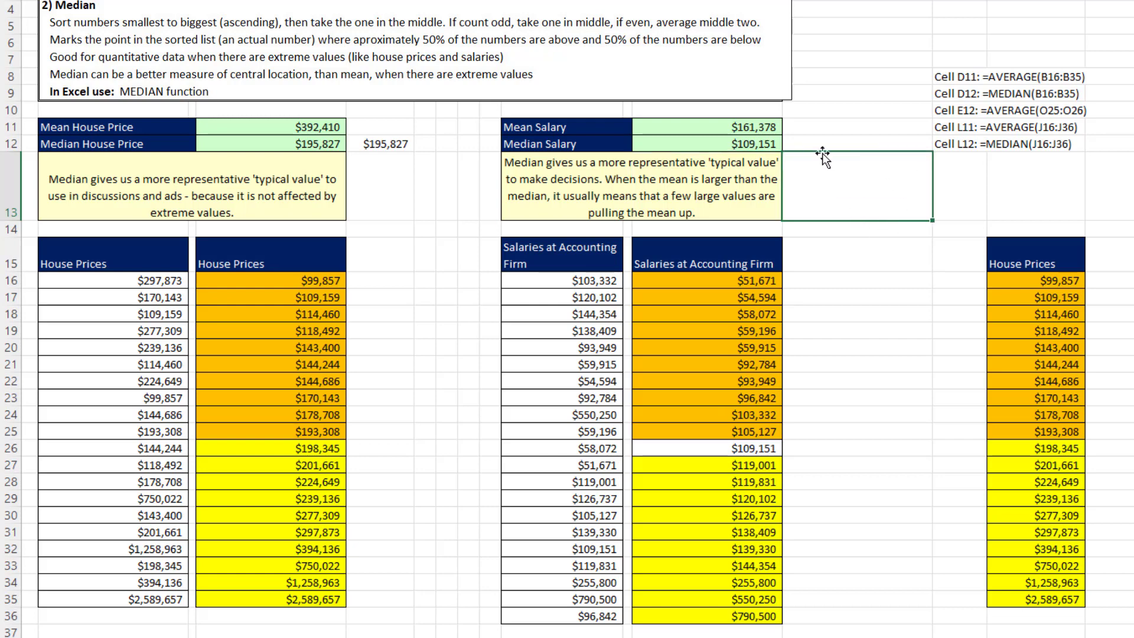
pyautogui.click(776, 130)
pyautogui.click(756, 145)
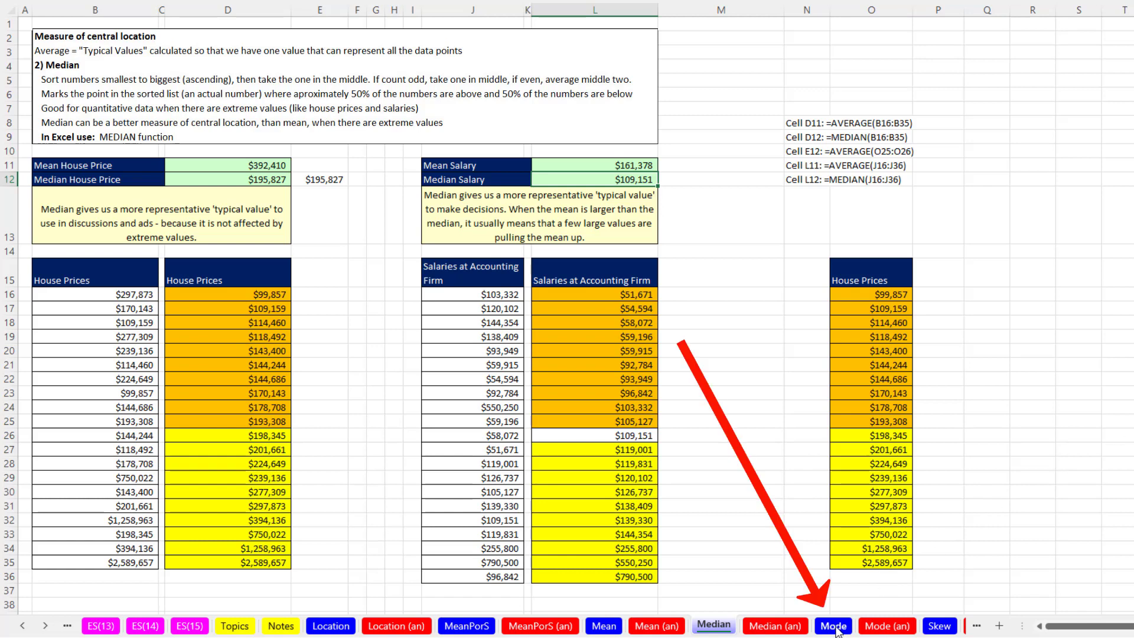
# On the Mode sheet, create a PivotTable from the Favorite Cola list placed on the existing worksheet at D16
pyautogui.click(833, 626)
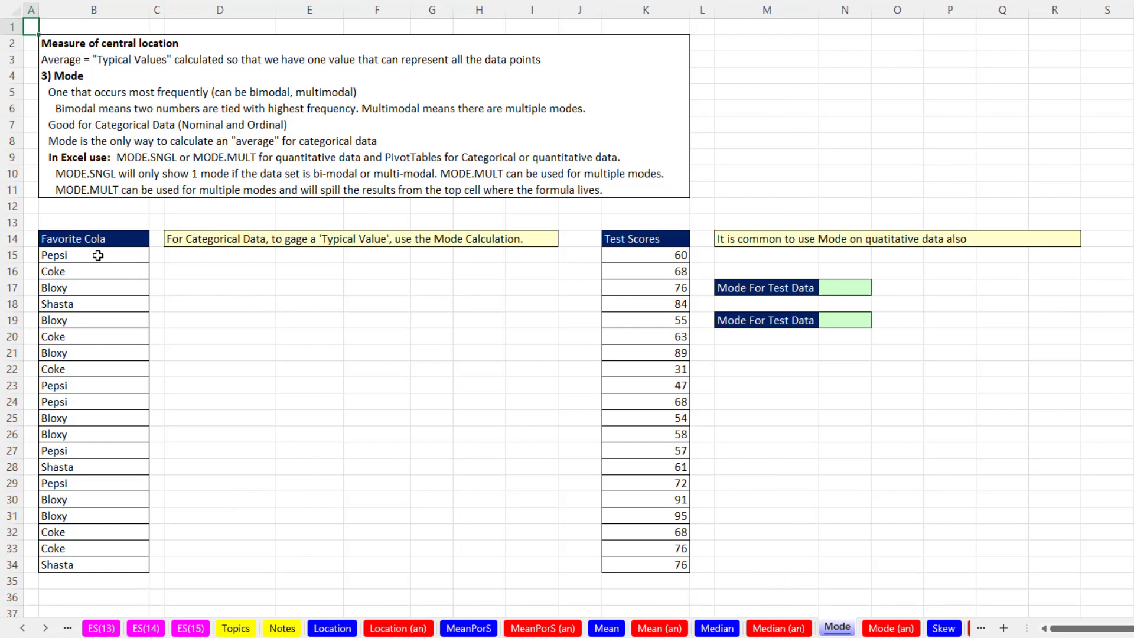
pyautogui.click(98, 256)
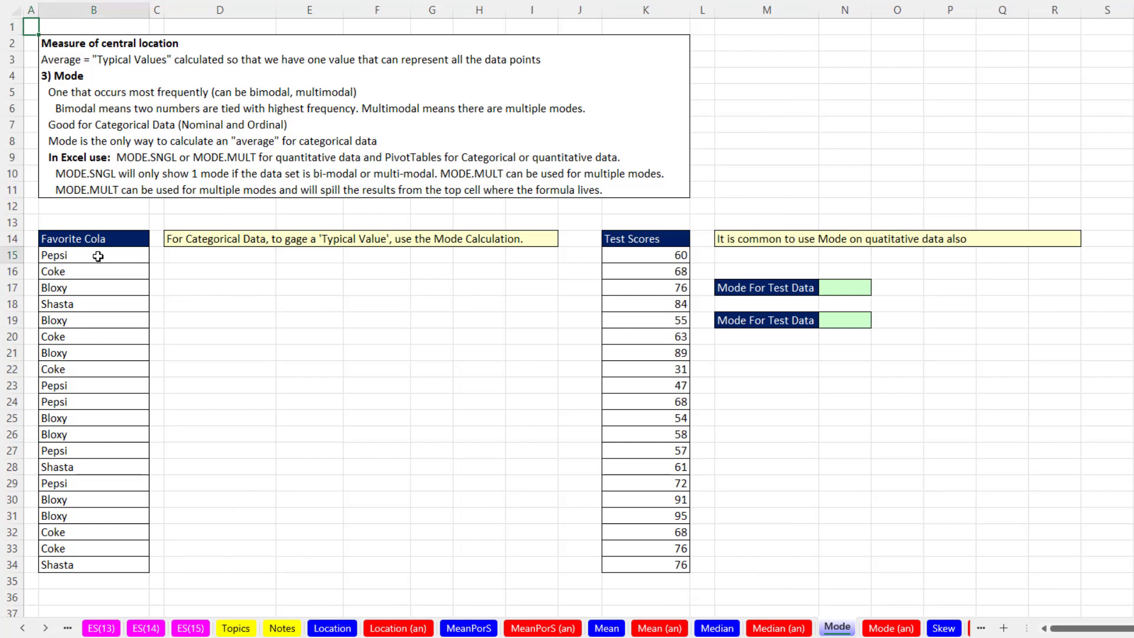
pyautogui.moveTo(98, 256); pyautogui.dragTo(90, 566)
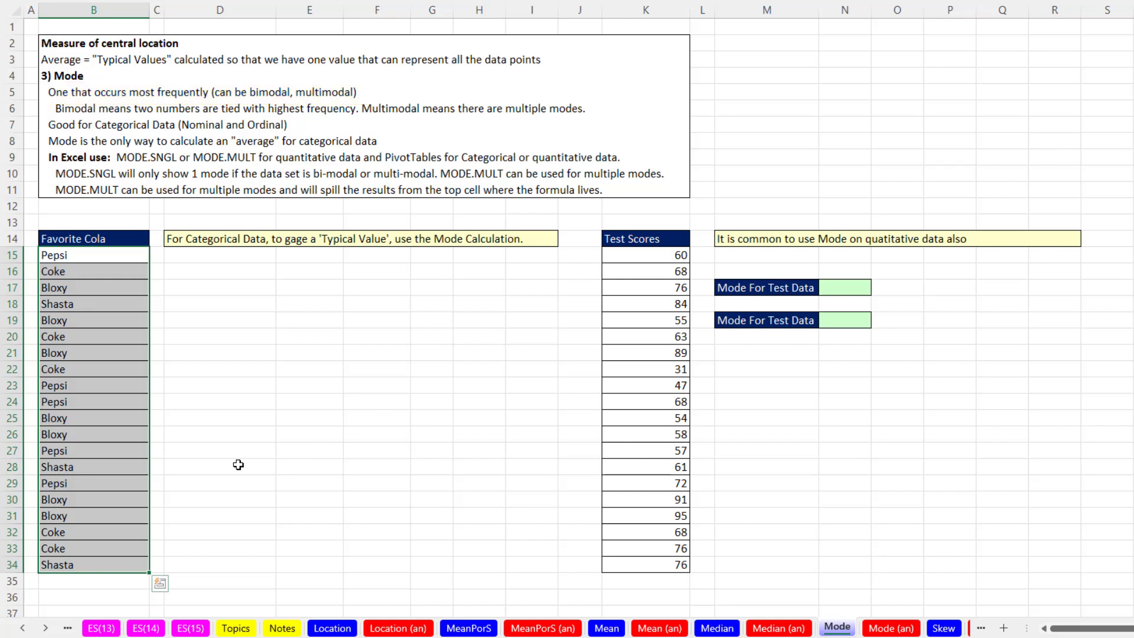
pyautogui.click(116, 269)
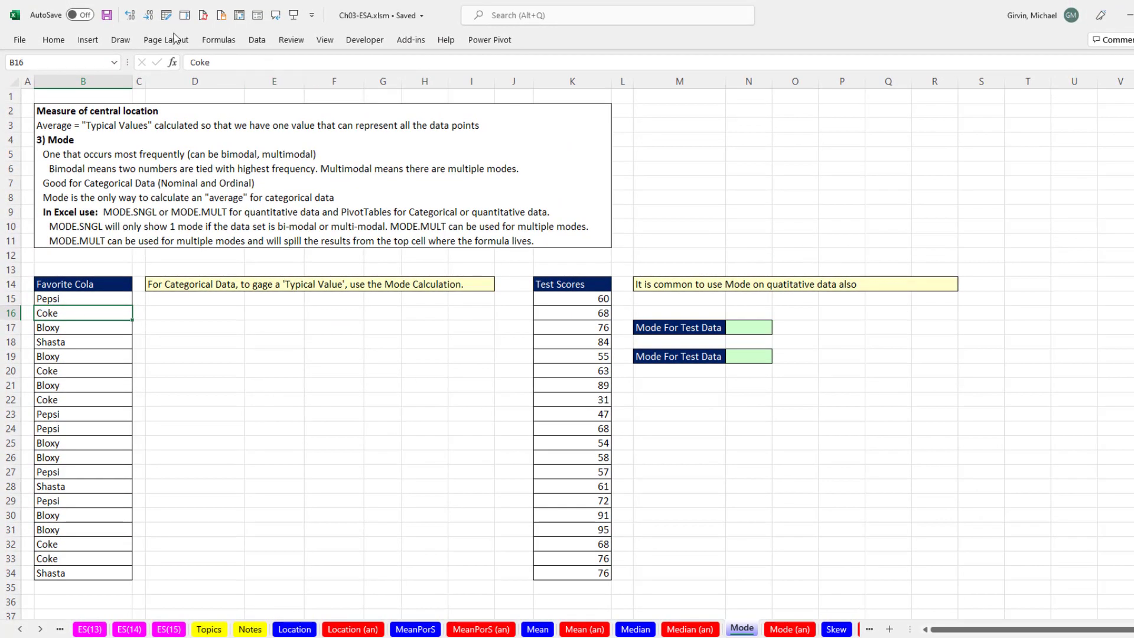
pyautogui.click(88, 41)
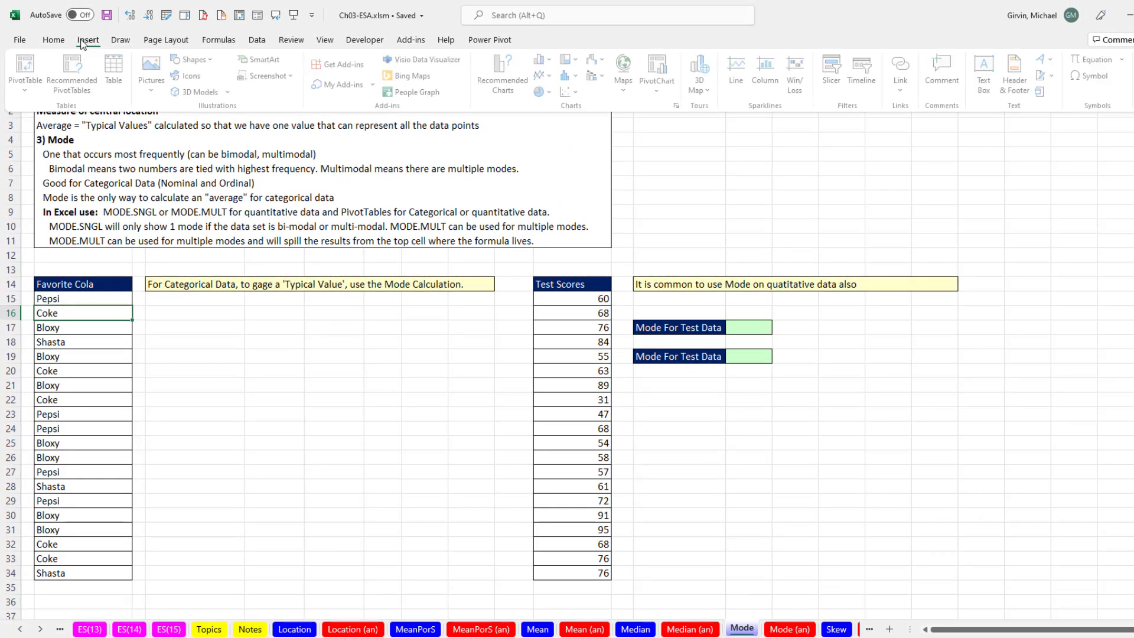
pyautogui.click(172, 424)
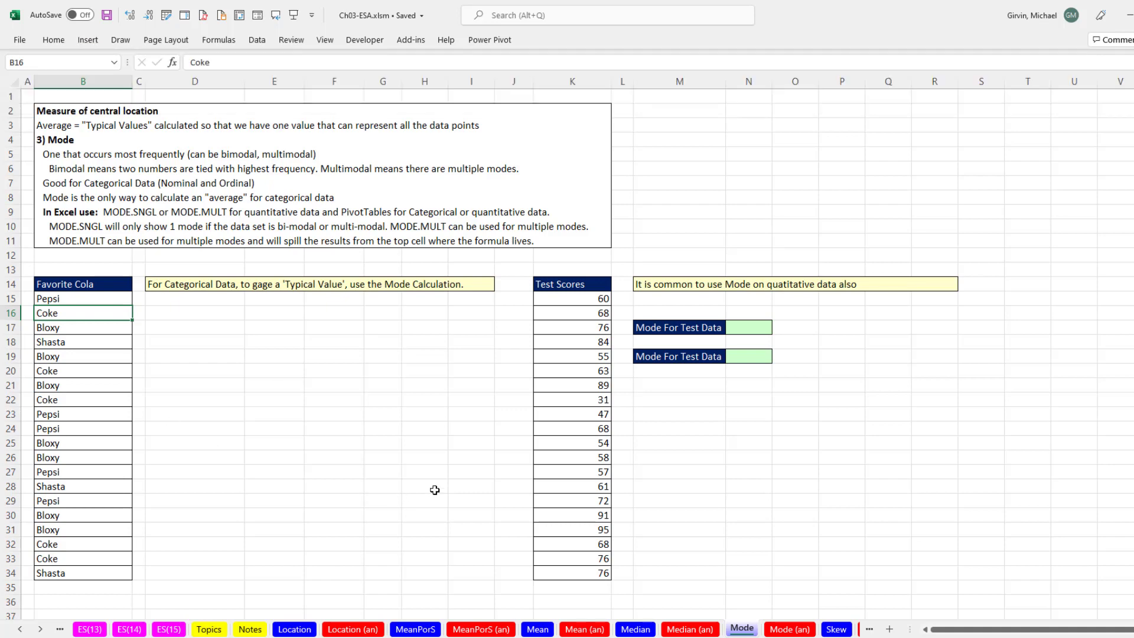
pyautogui.press('alt')
pyautogui.press('n')
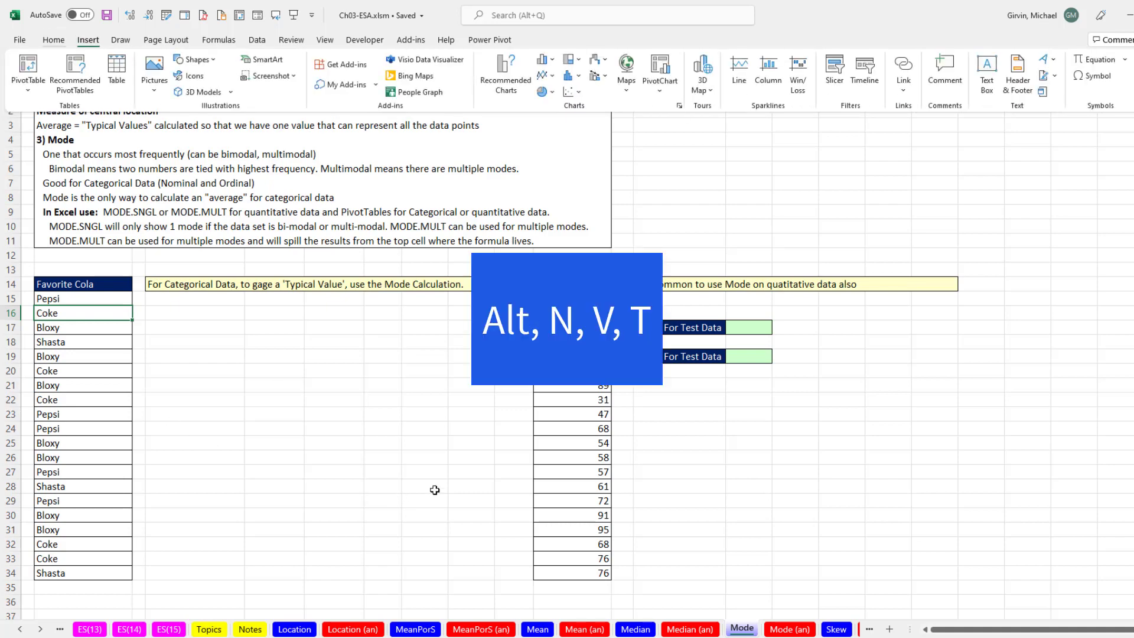
pyautogui.press('v')
pyautogui.press('t')
pyautogui.hotkey('alt', 'e')
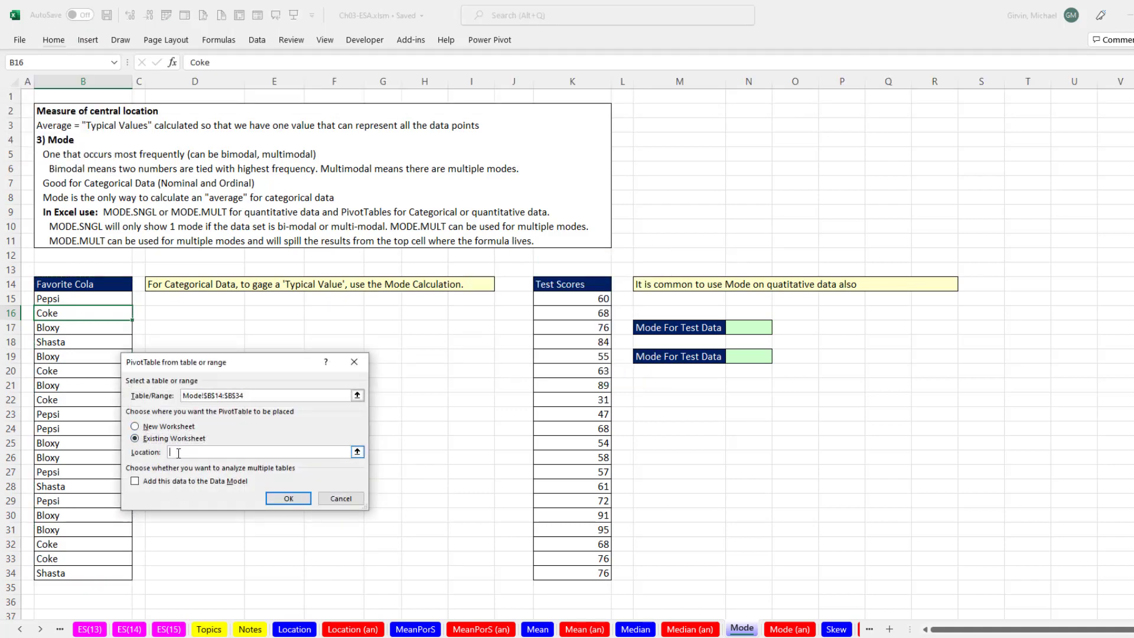
pyautogui.click(188, 314)
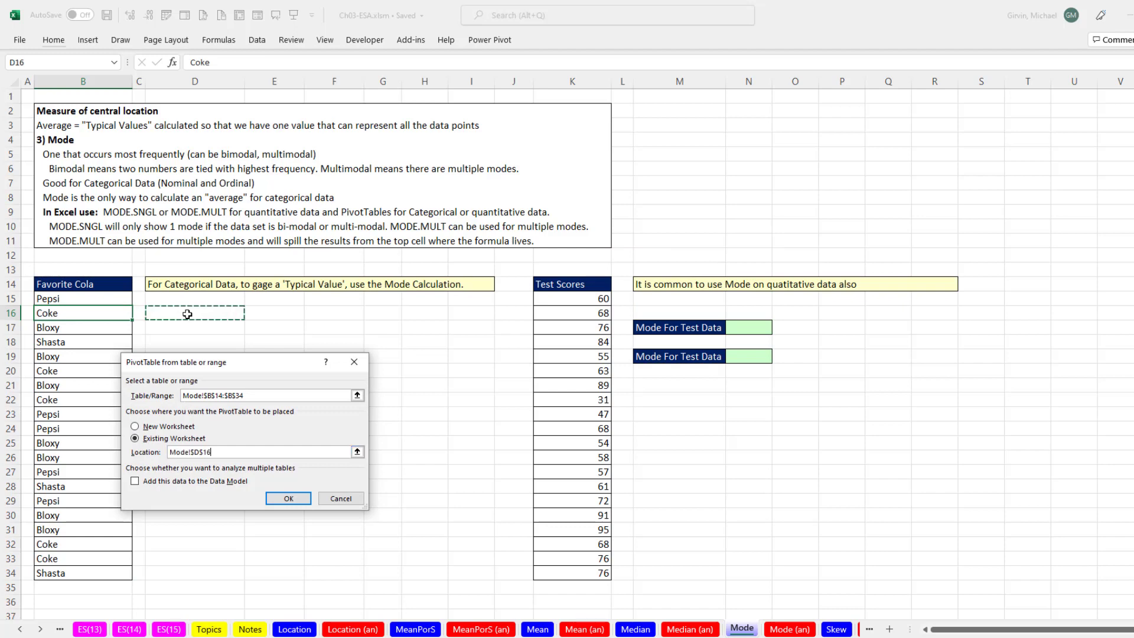
pyautogui.click(288, 499)
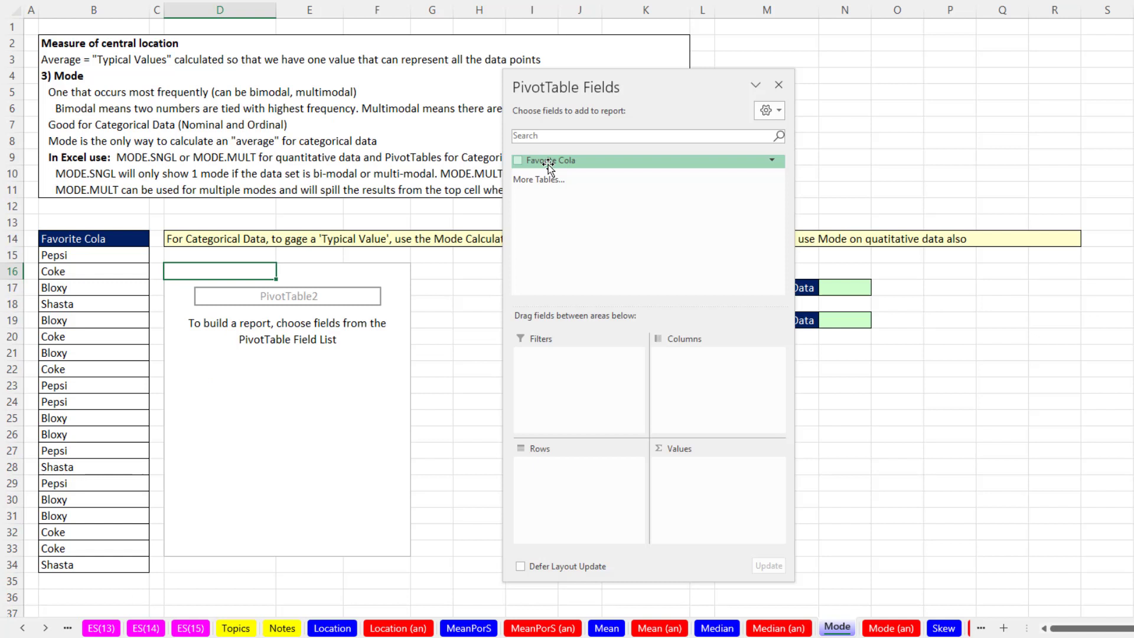
# Add the Favorite Cola field to both the rows and values areas of the PivotTable
pyautogui.moveTo(486, 216); pyautogui.dragTo(516, 298)
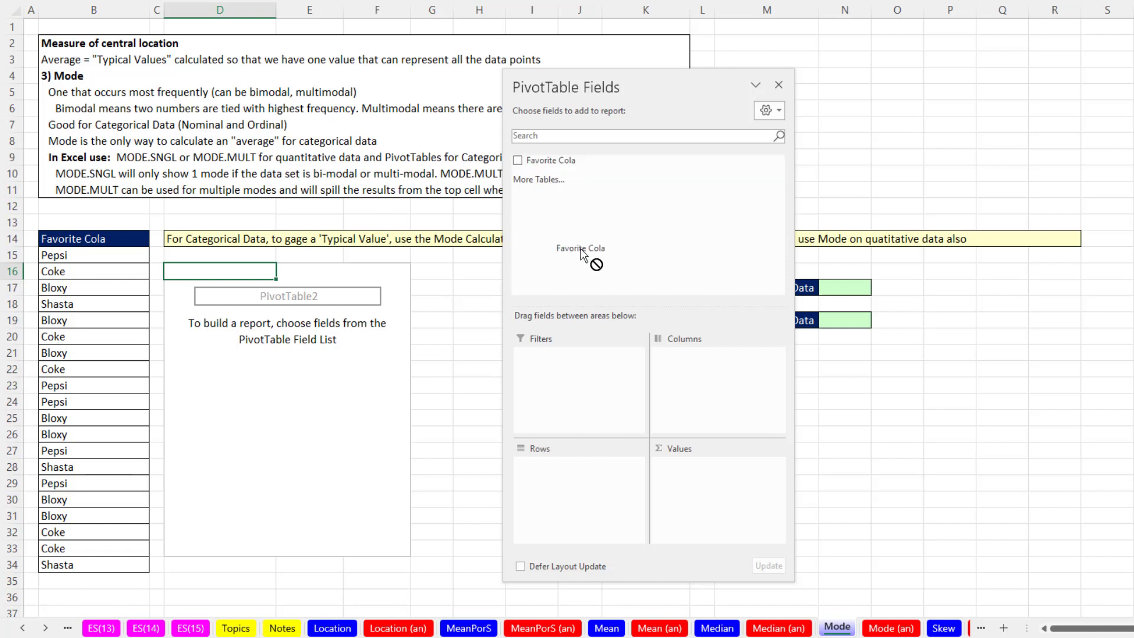
pyautogui.moveTo(581, 254); pyautogui.dragTo(585, 496)
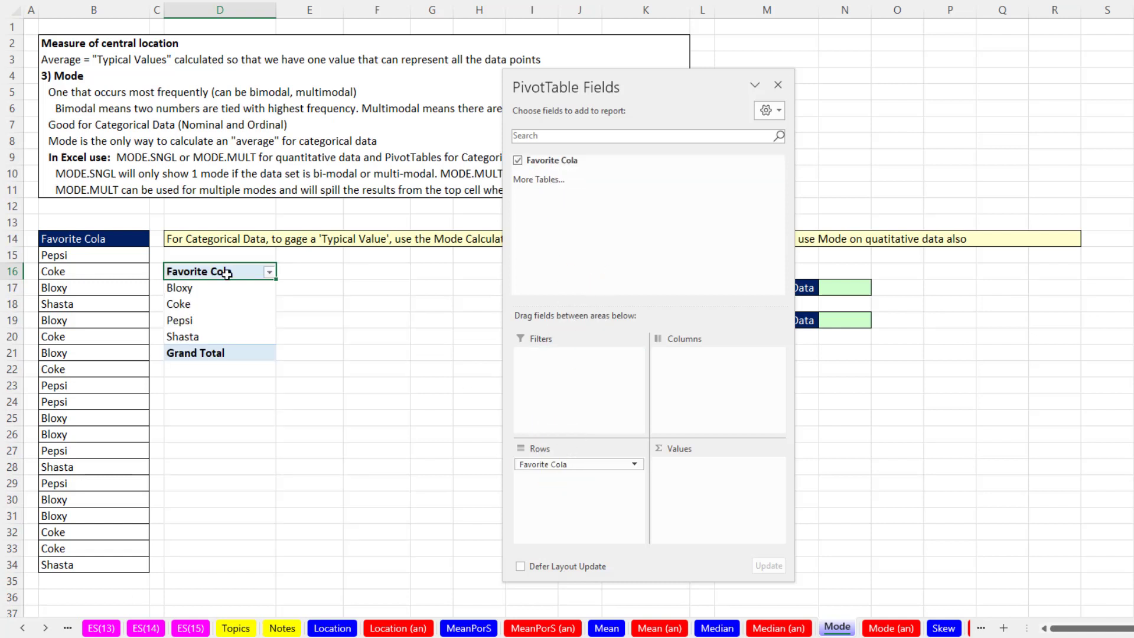
pyautogui.moveTo(540, 161); pyautogui.dragTo(673, 523)
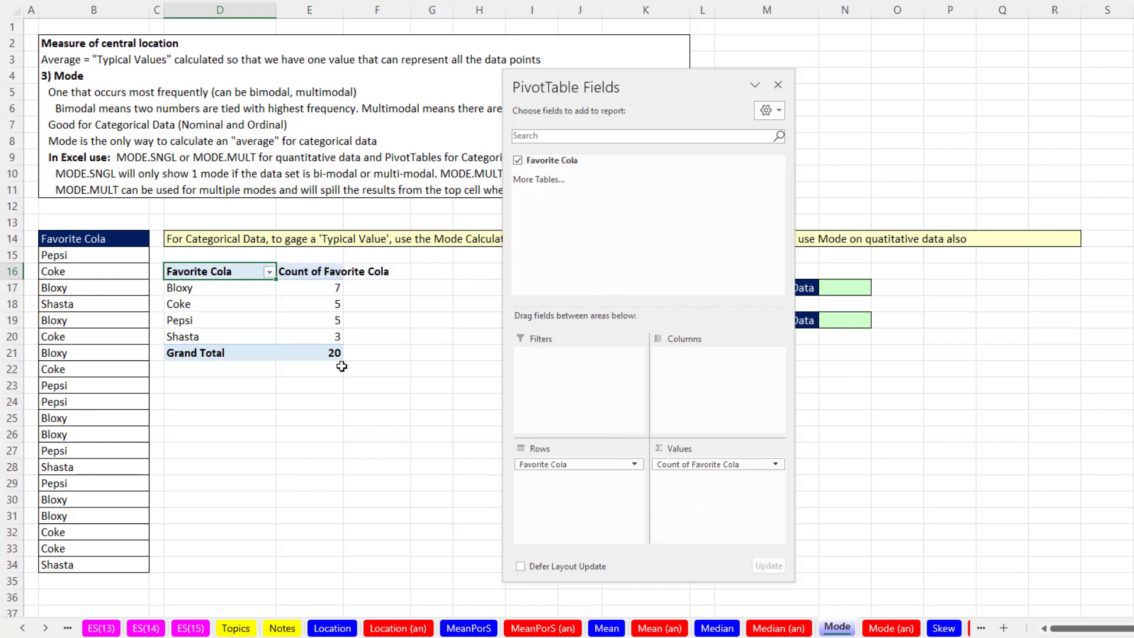
pyautogui.moveTo(582, 87); pyautogui.dragTo(911, 103)
# Rename the PivotTable's count column header to Frequency
pyautogui.click(308, 279)
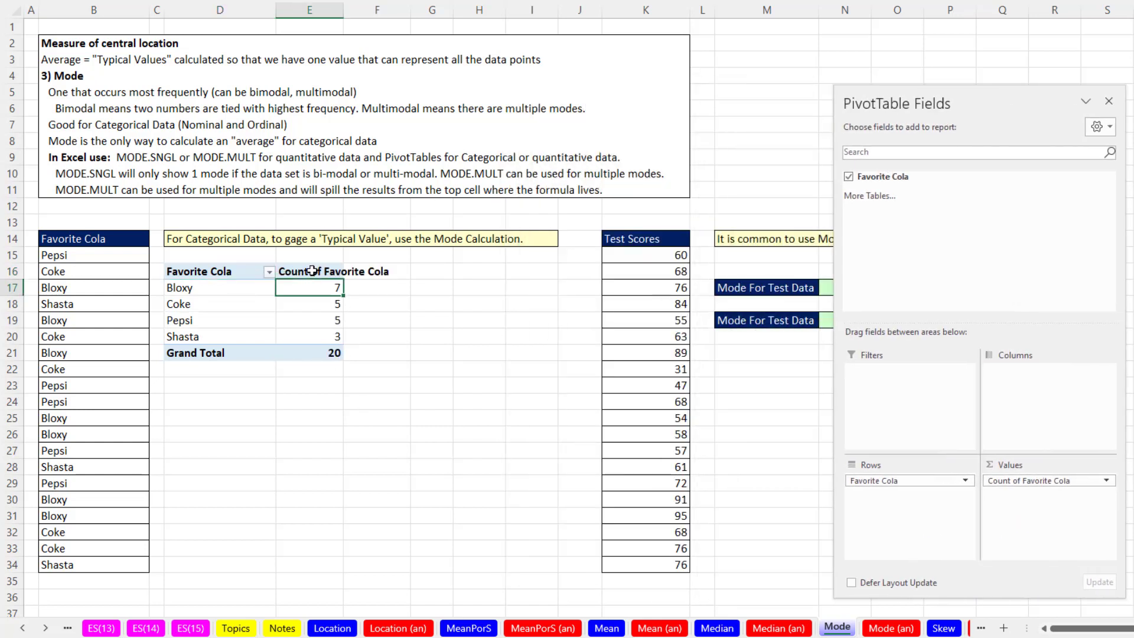
pyautogui.click(314, 271)
pyautogui.write('Frequency')
pyautogui.press('Return')
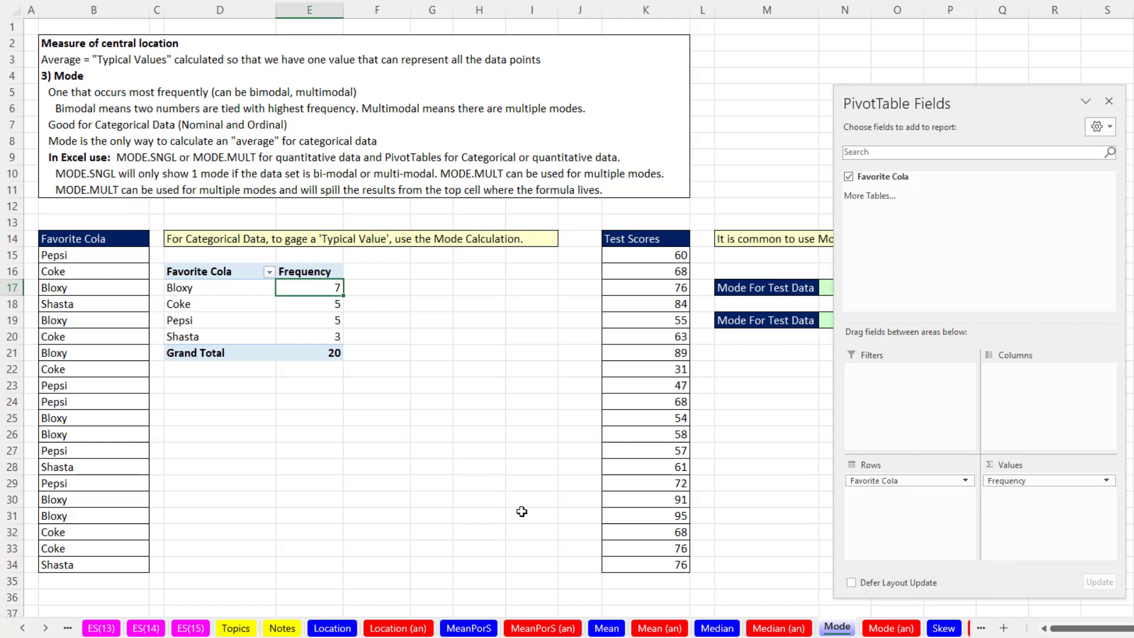
pyautogui.click(242, 291)
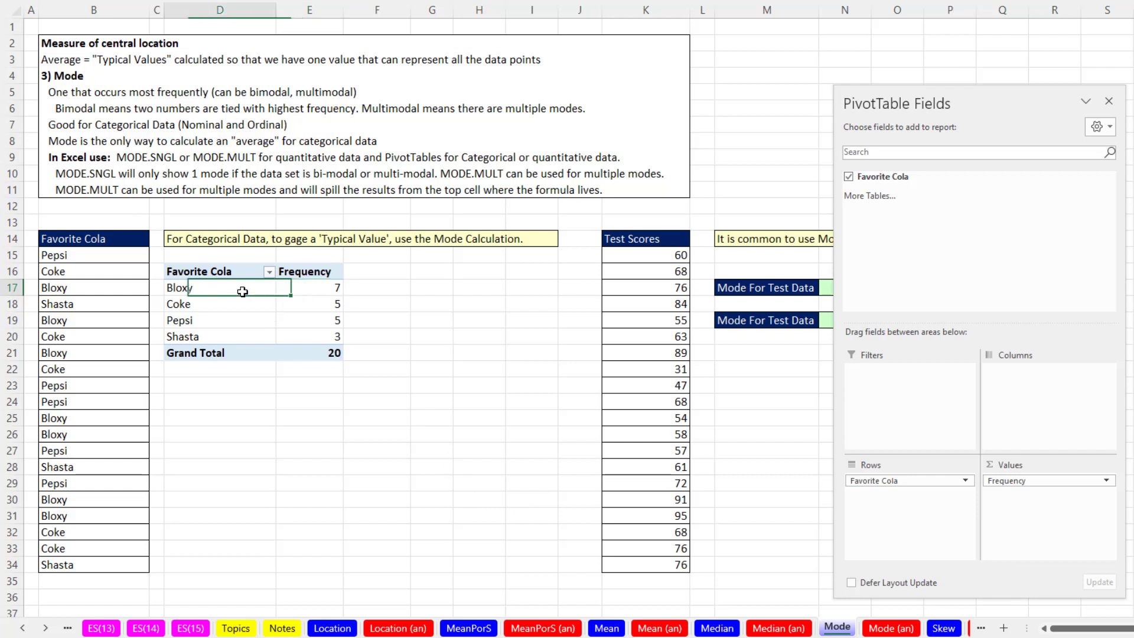
pyautogui.click(303, 289)
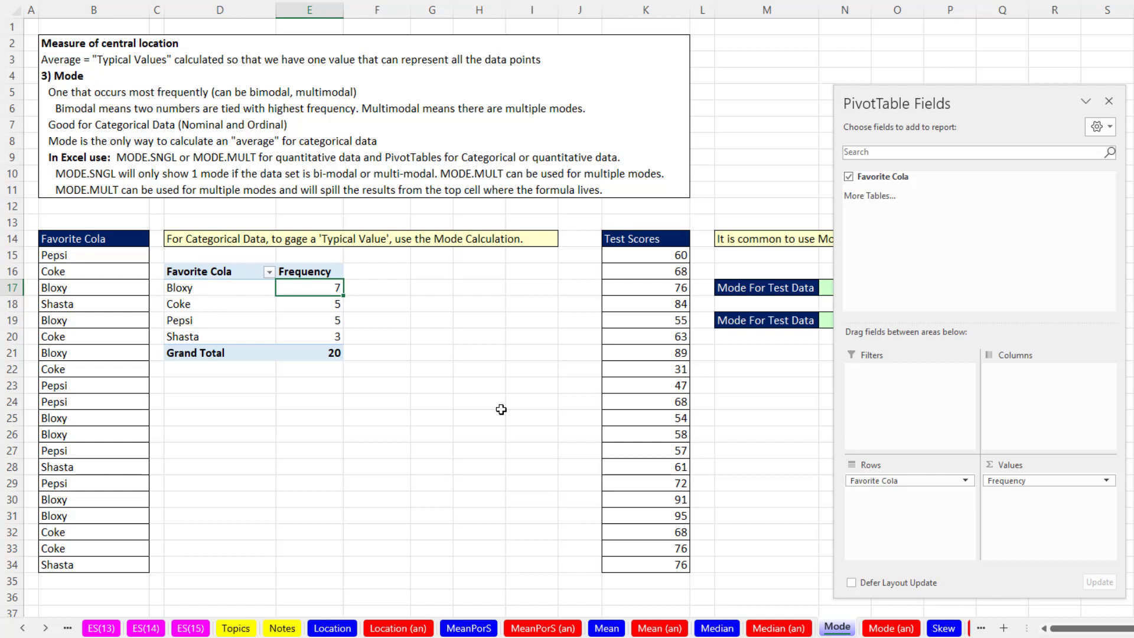
pyautogui.moveTo(1024, 102); pyautogui.dragTo(1132, 71)
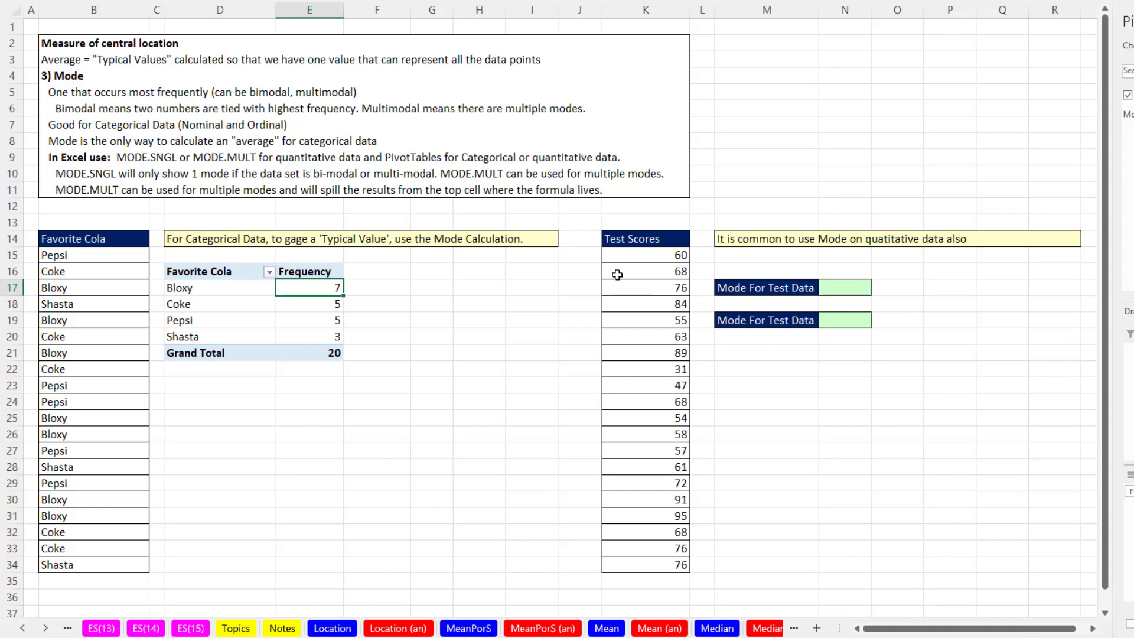
# Enter =MODE.SNGL(K15:K34) in N17 to find the single mode of the test scores
pyautogui.click(830, 286)
pyautogui.write('=')
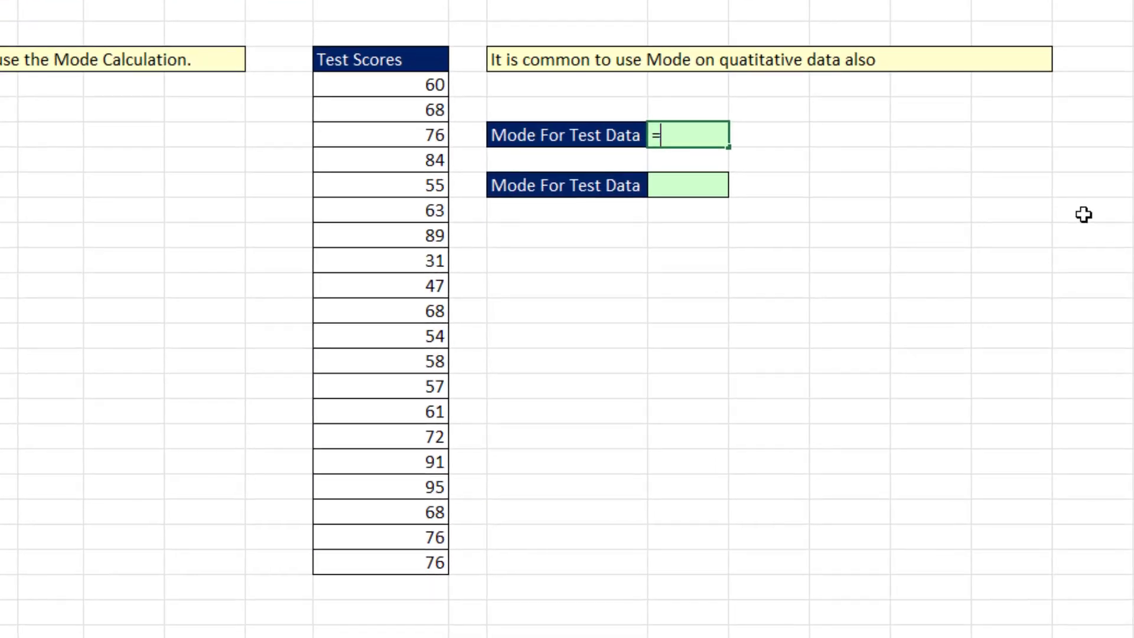
pyautogui.write('mode')
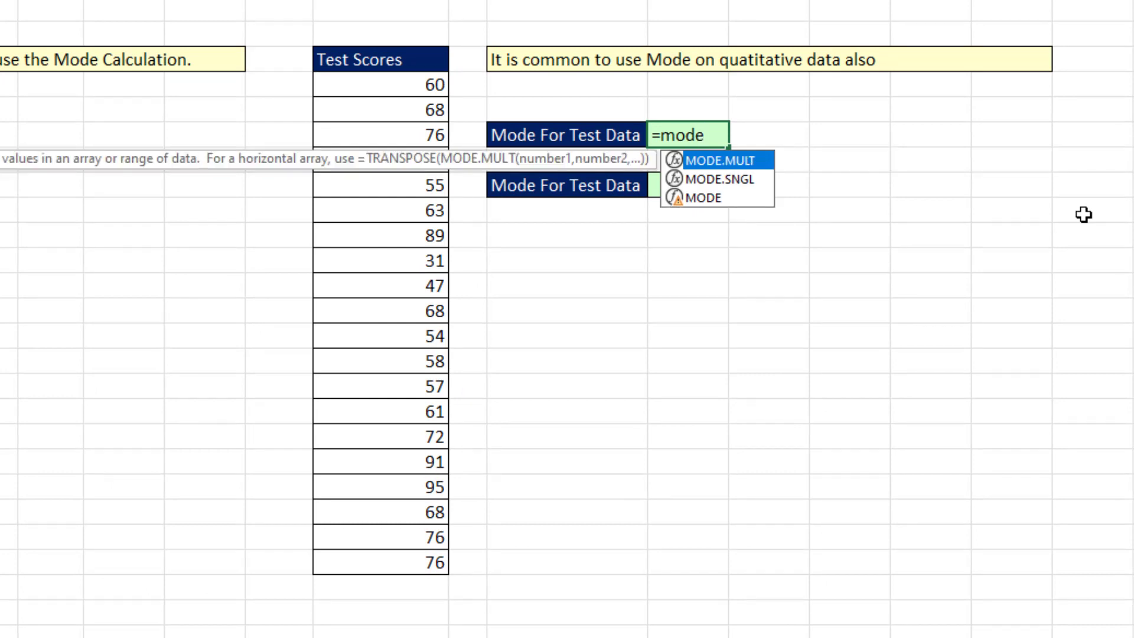
pyautogui.press('Down')
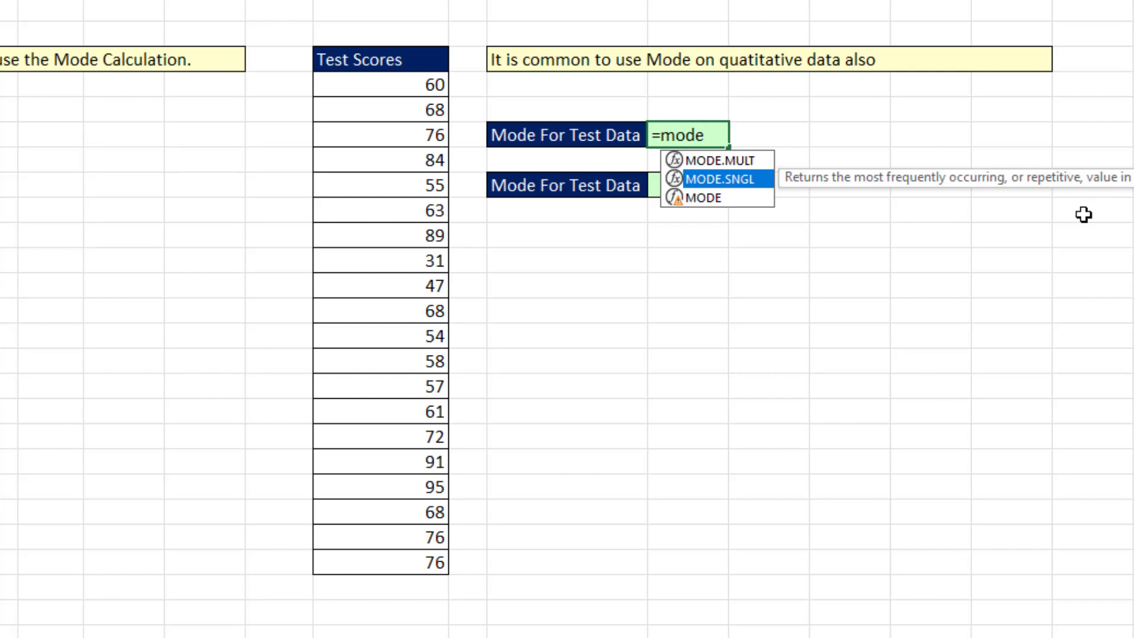
pyautogui.press('Tab')
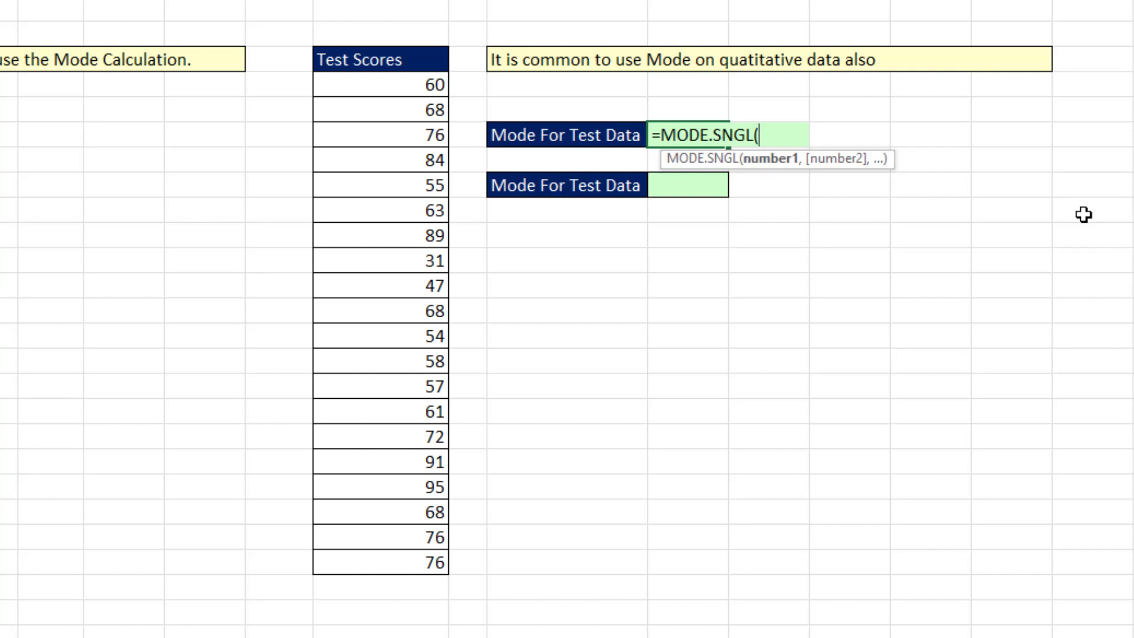
pyautogui.moveTo(389, 85); pyautogui.dragTo(447, 562)
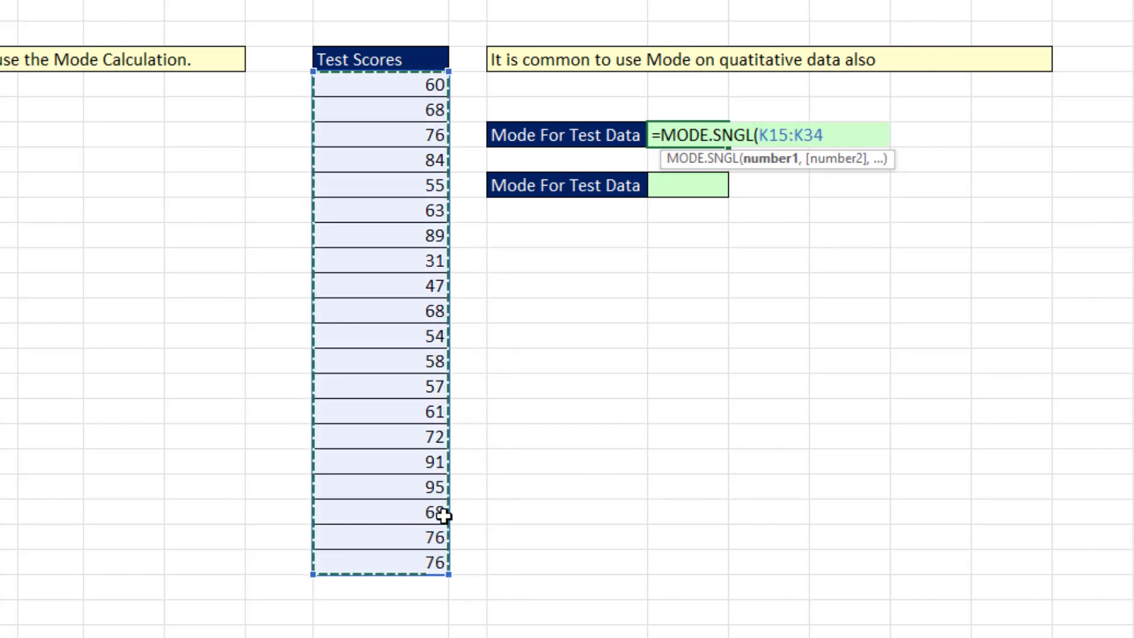
pyautogui.press('Return')
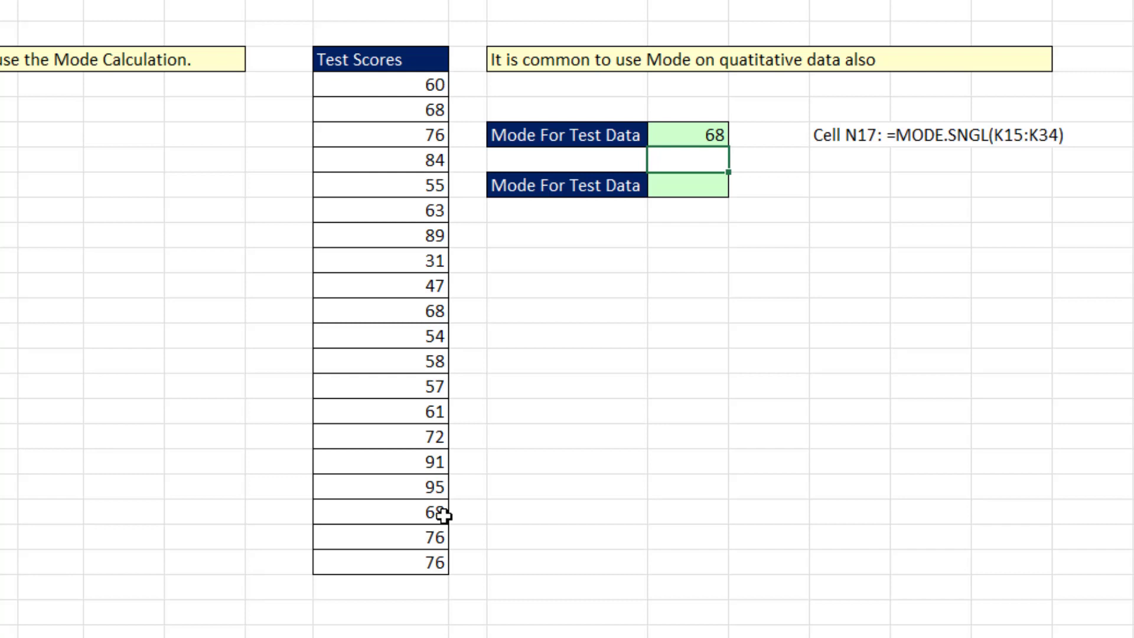
# Enter =MODE.MULT(K15:K34) in N19 to return all modes of the test scores as a spilled list
pyautogui.click(699, 190)
pyautogui.write('=')
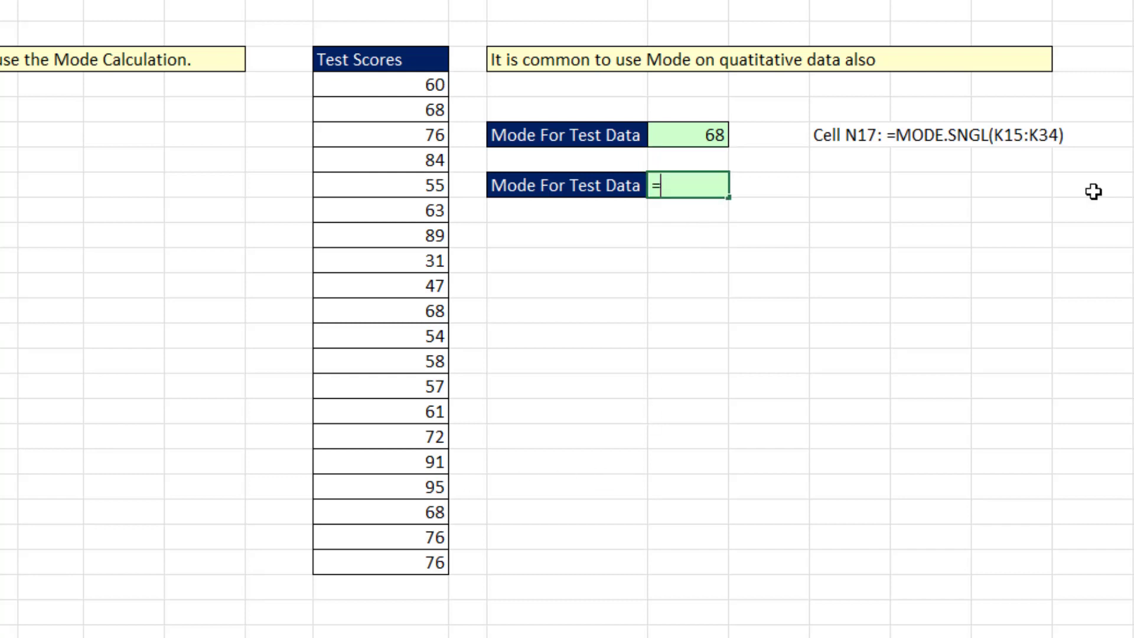
pyautogui.write('mode')
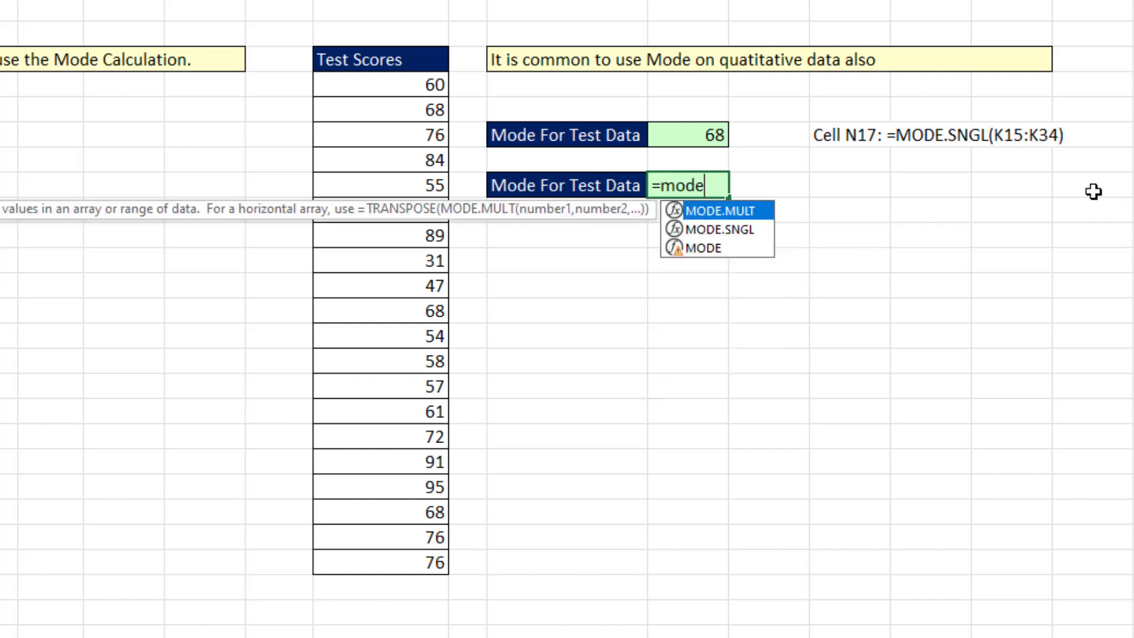
pyautogui.press('Tab')
pyautogui.click(424, 89)
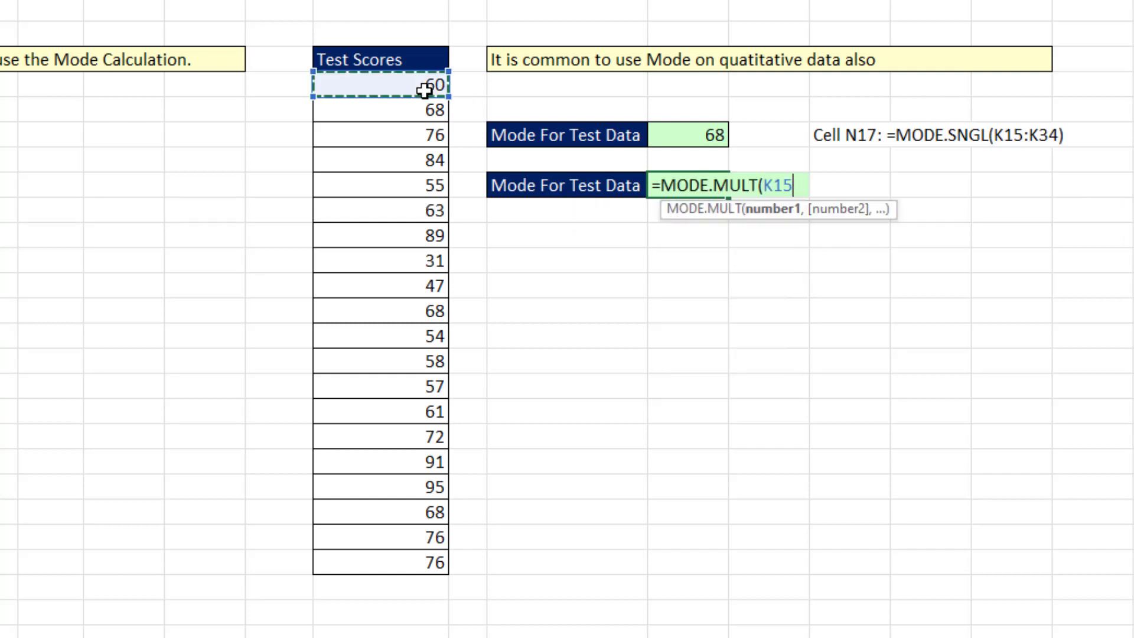
pyautogui.moveTo(424, 89); pyautogui.dragTo(419, 553)
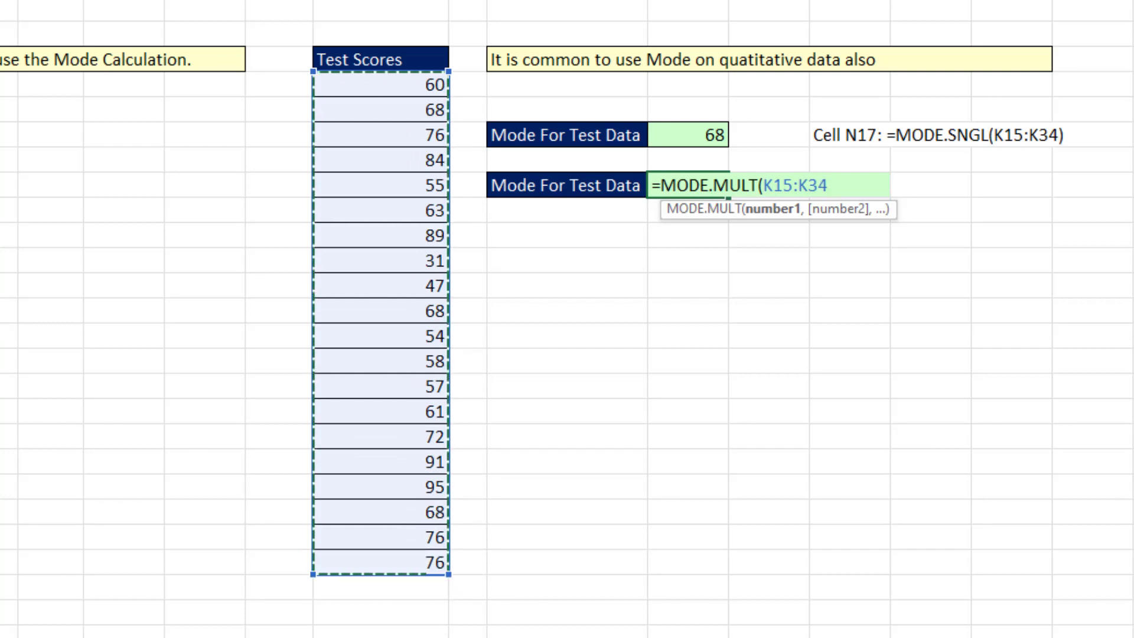
pyautogui.write(')')
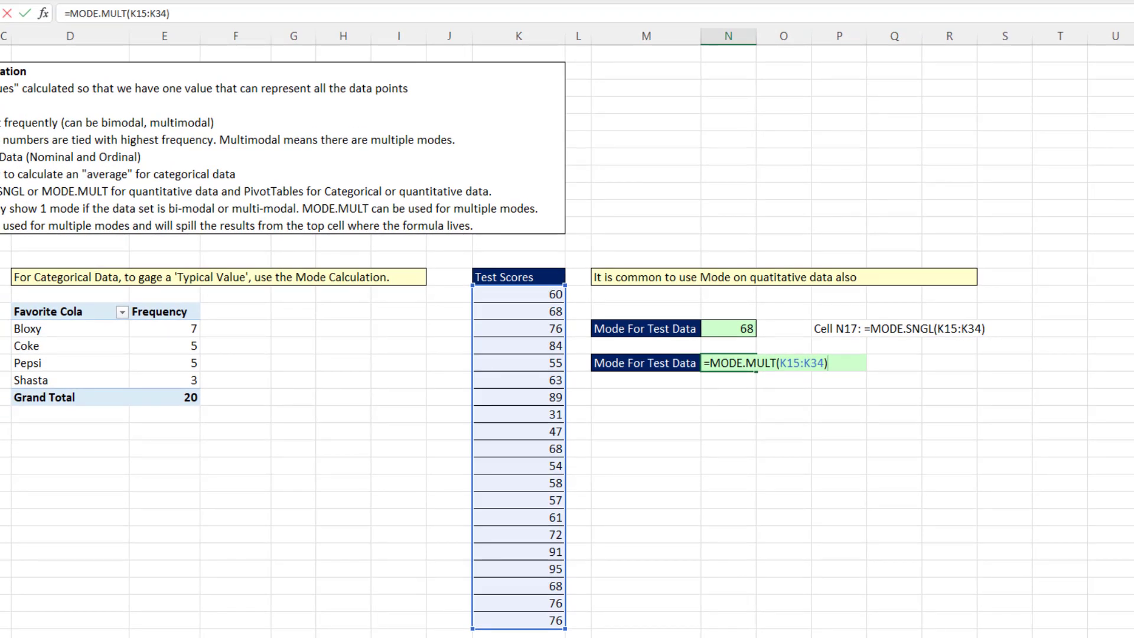
pyautogui.press('Return')
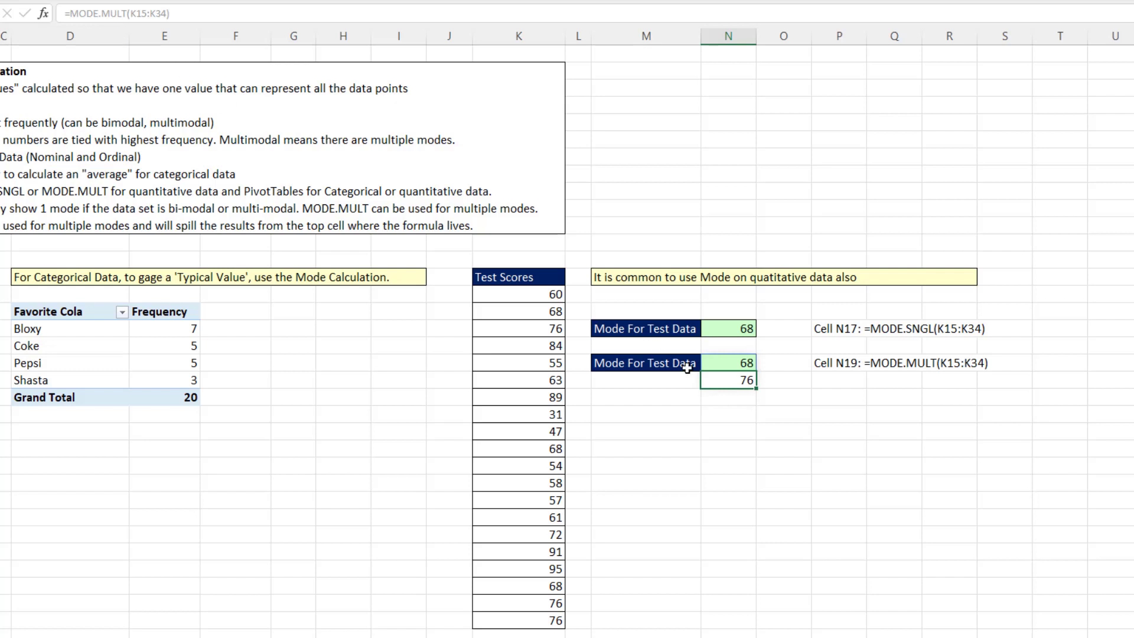
# Move the MODE.MULT formula from N19 down to M20 beneath its label
pyautogui.click(730, 364)
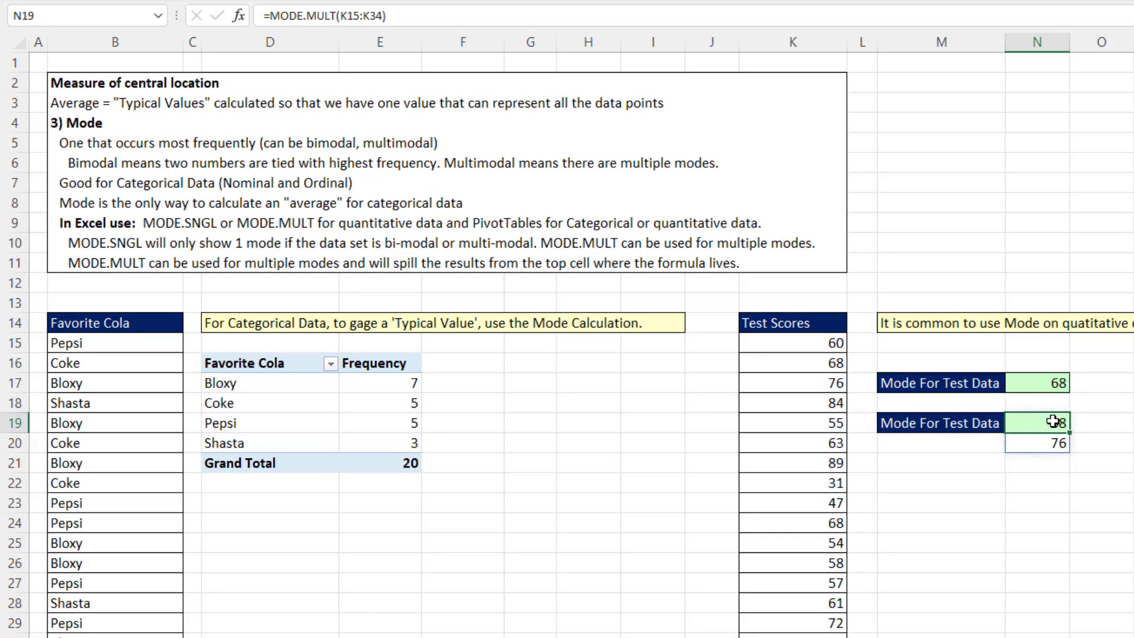
pyautogui.click(1038, 443)
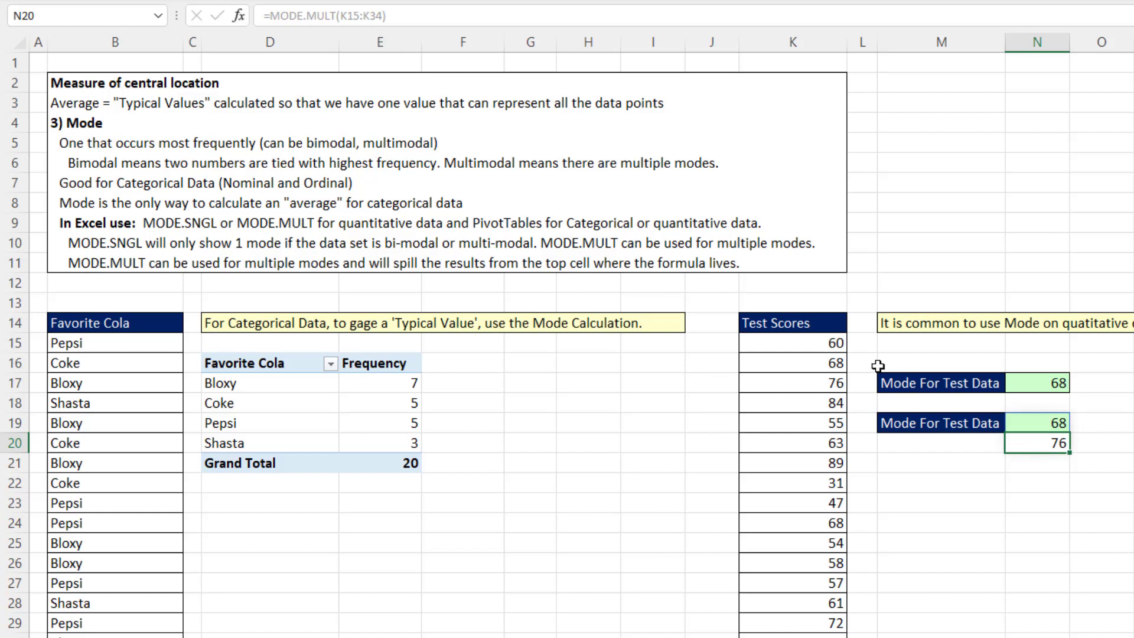
pyautogui.click(1023, 425)
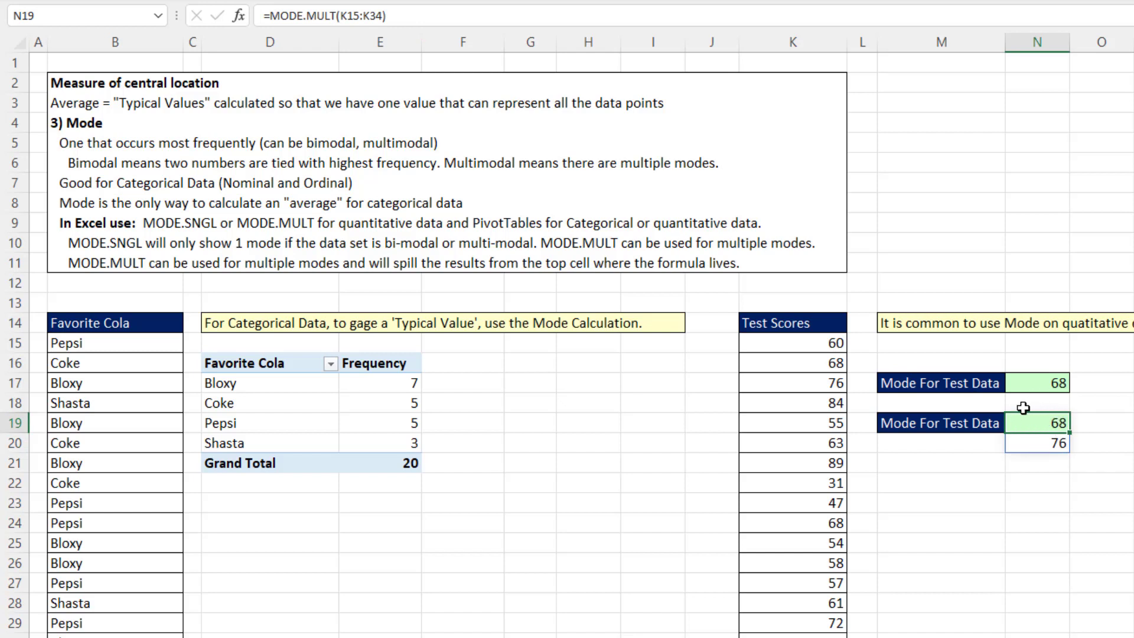
pyautogui.hotkey('ctrl', 'x')
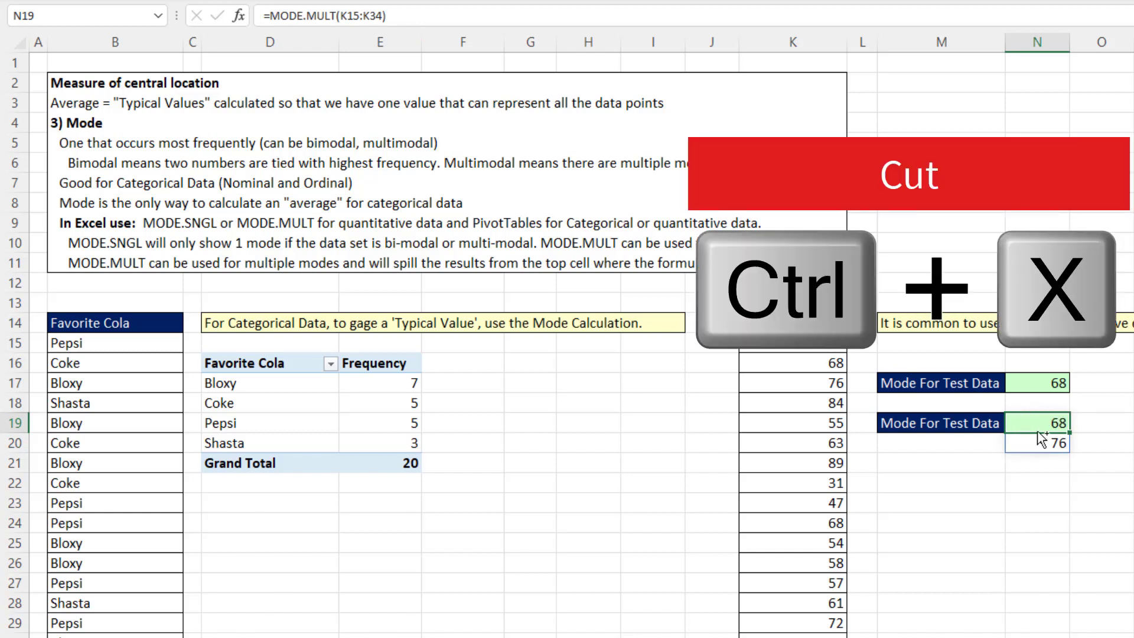
pyautogui.click(966, 444)
pyautogui.hotkey('ctrl', 'v')
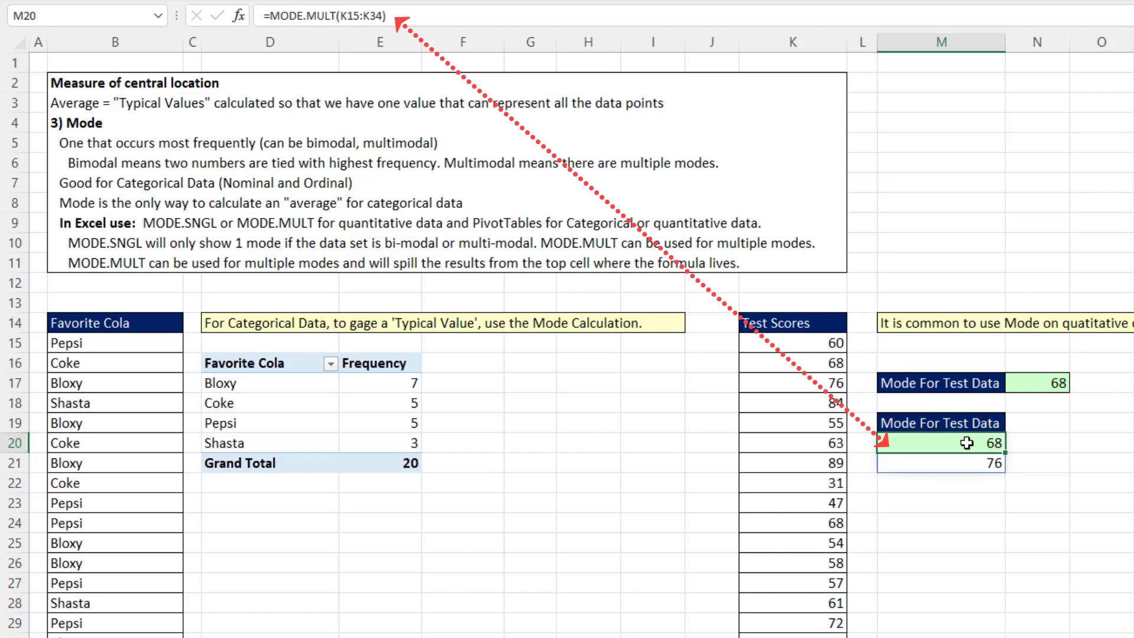
# Enter the header Frequency in N19 next to the mode label
pyautogui.click(1051, 426)
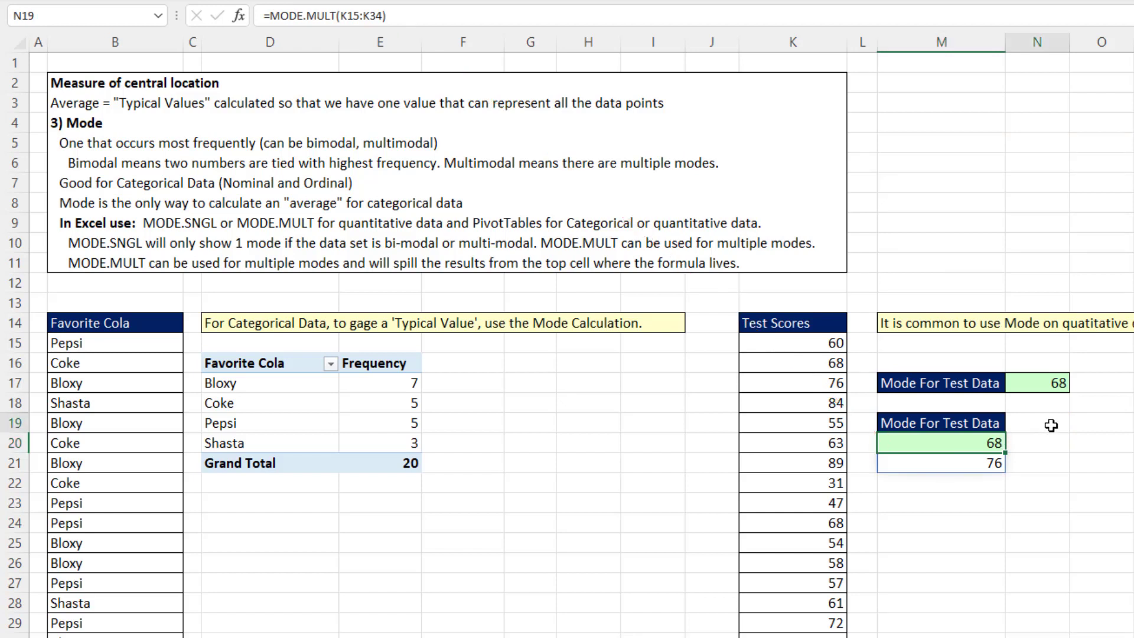
pyautogui.write('Fr')
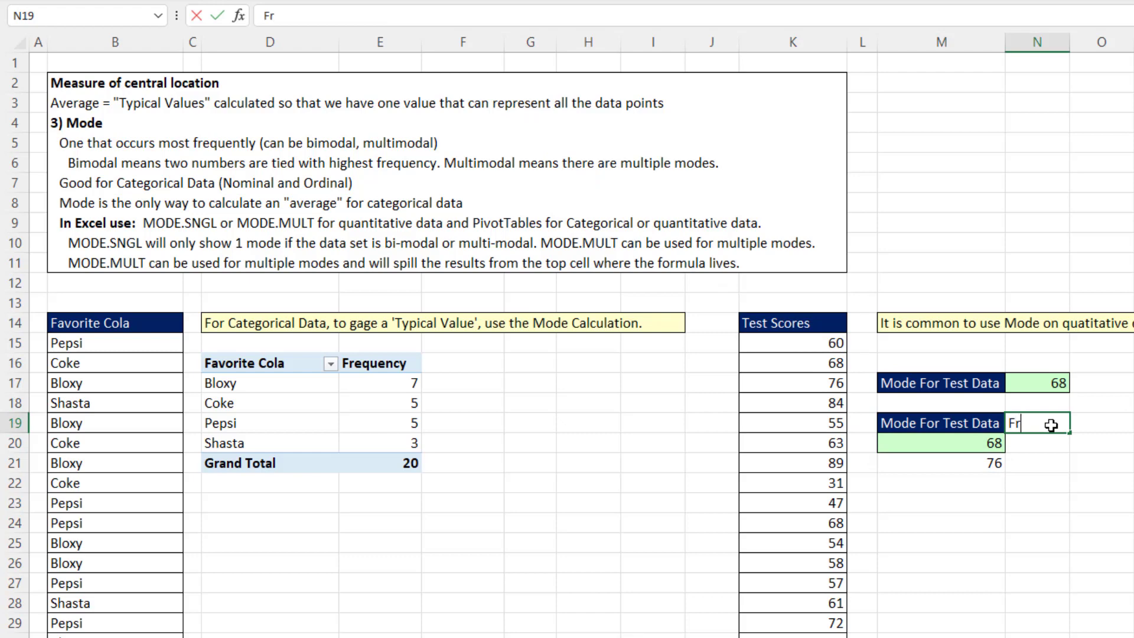
pyautogui.write('equency')
pyautogui.press('Return')
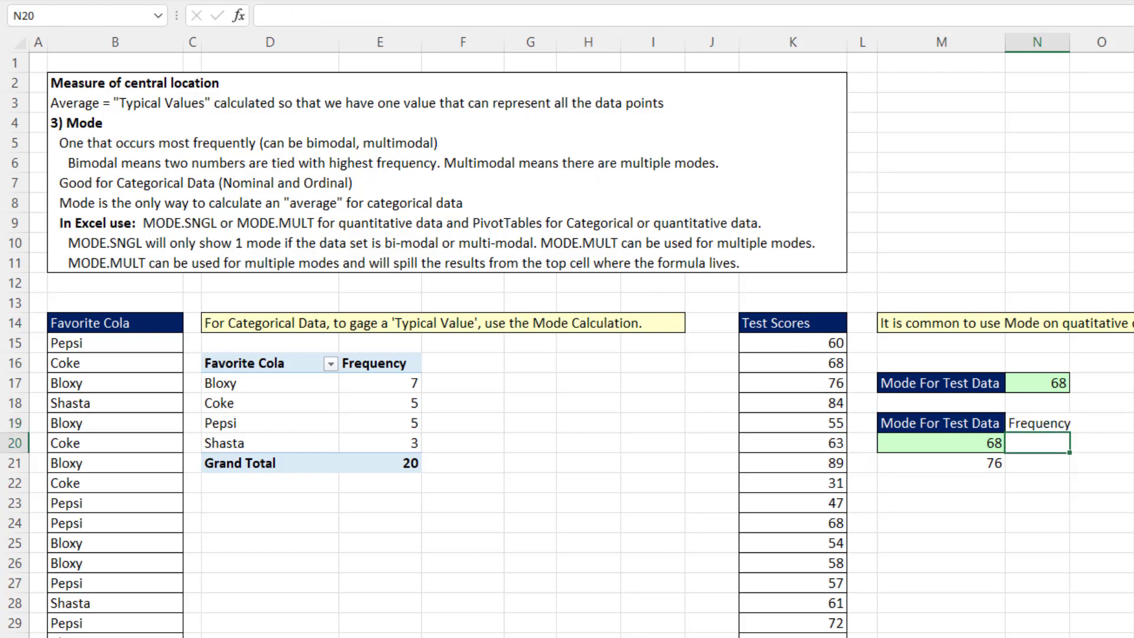
# Copy the formatting of the M19 label onto the Frequency header in N19 with Format Painter
pyautogui.moveTo(1078, 42); pyautogui.dragTo(1079, 41)
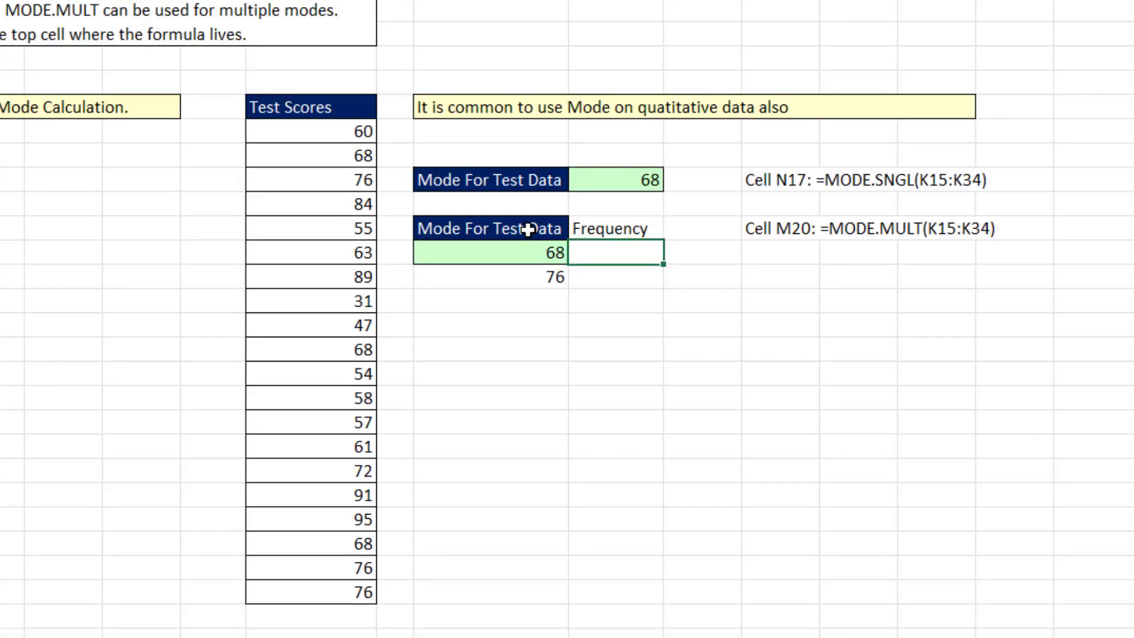
pyautogui.rightClick(972, 424)
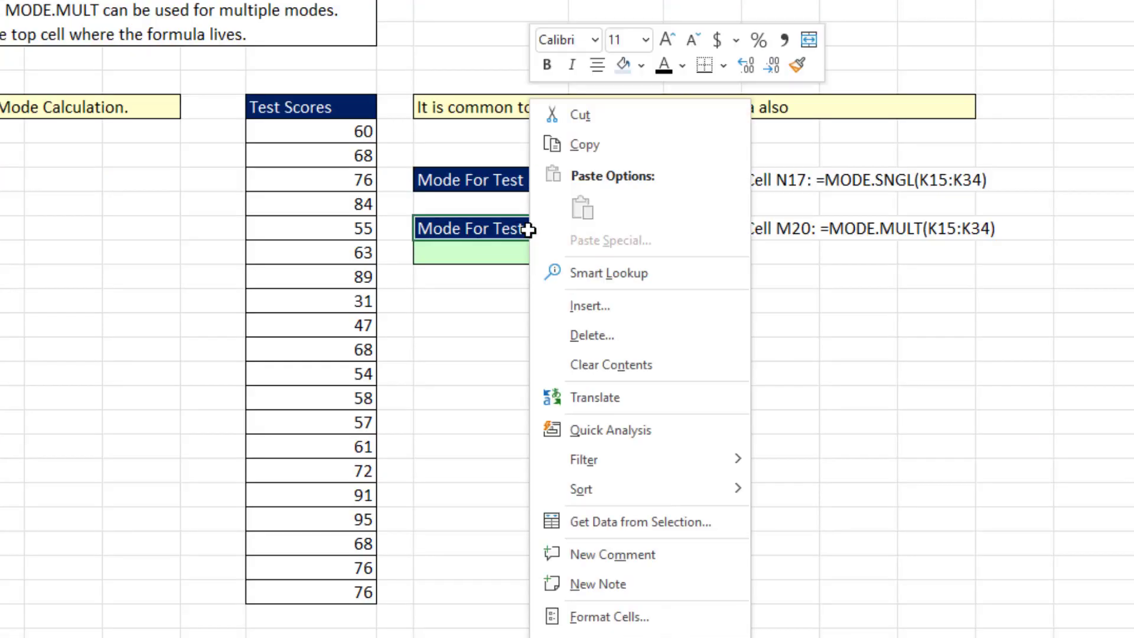
pyautogui.click(791, 66)
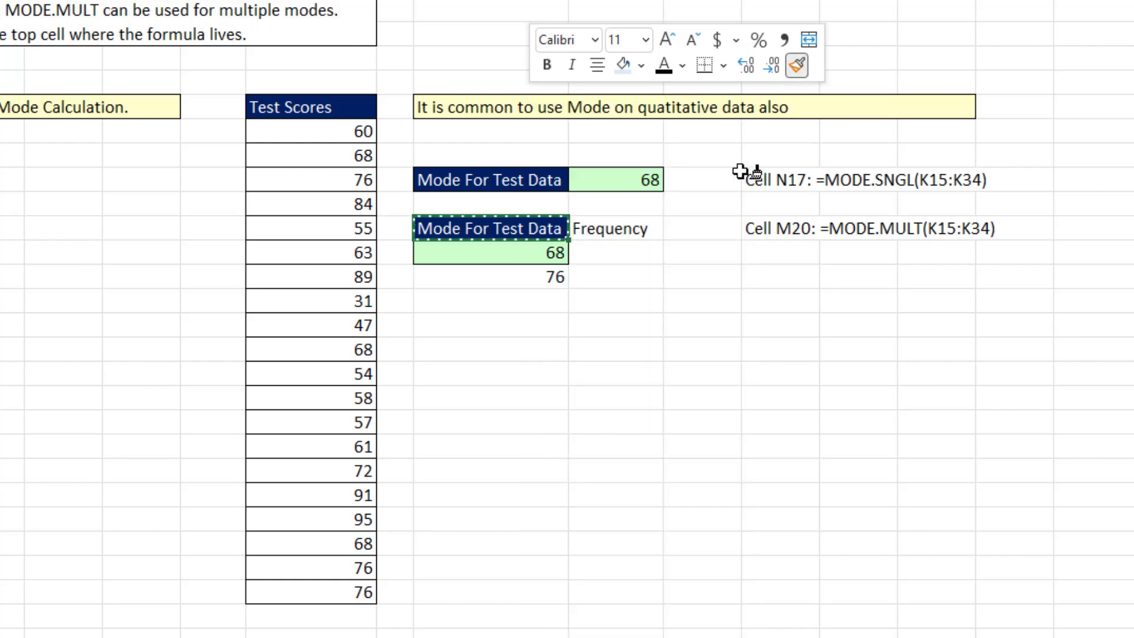
pyautogui.click(607, 233)
# Enter =COUNTIFS(K15:K34,M20#) in N20 to count how often each spilled mode occurs
pyautogui.press('Down')
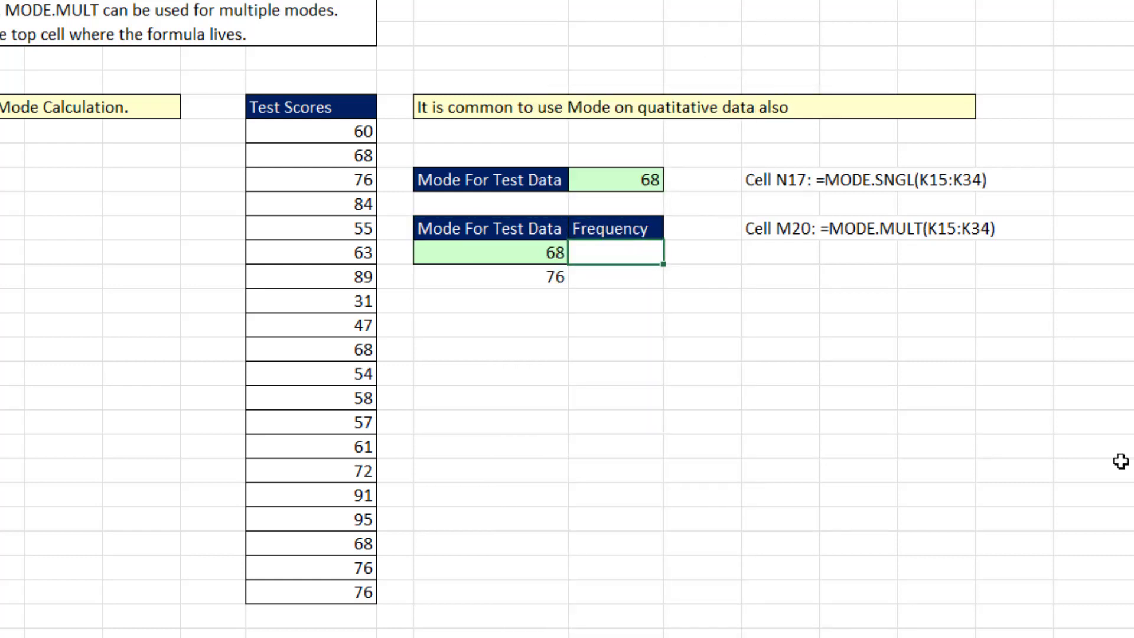
pyautogui.write('=countifs')
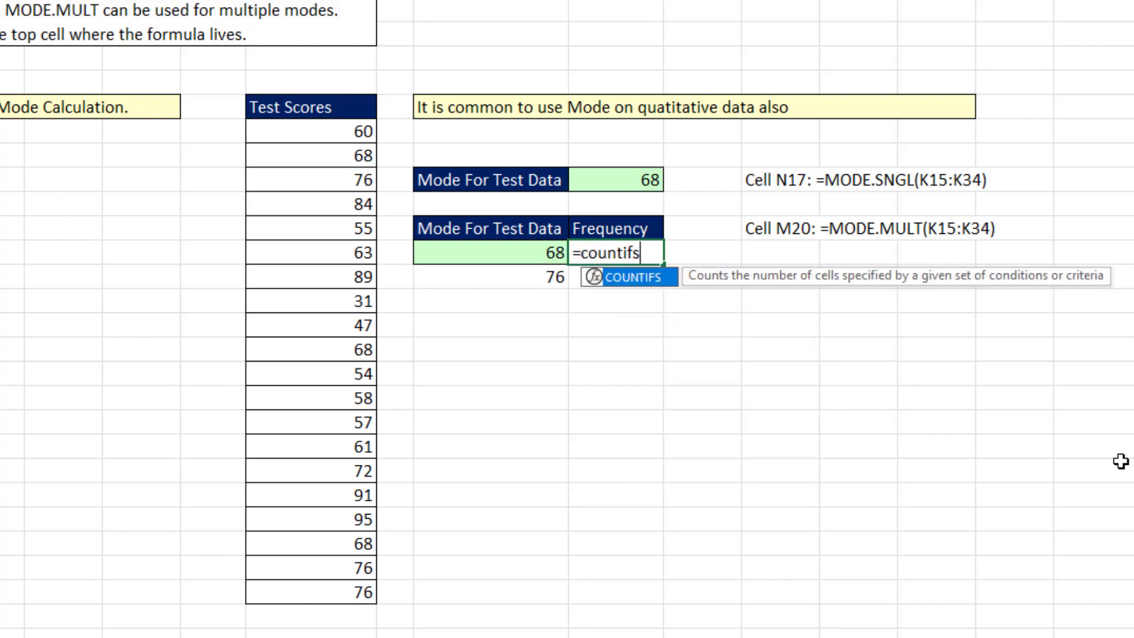
pyautogui.press('Tab')
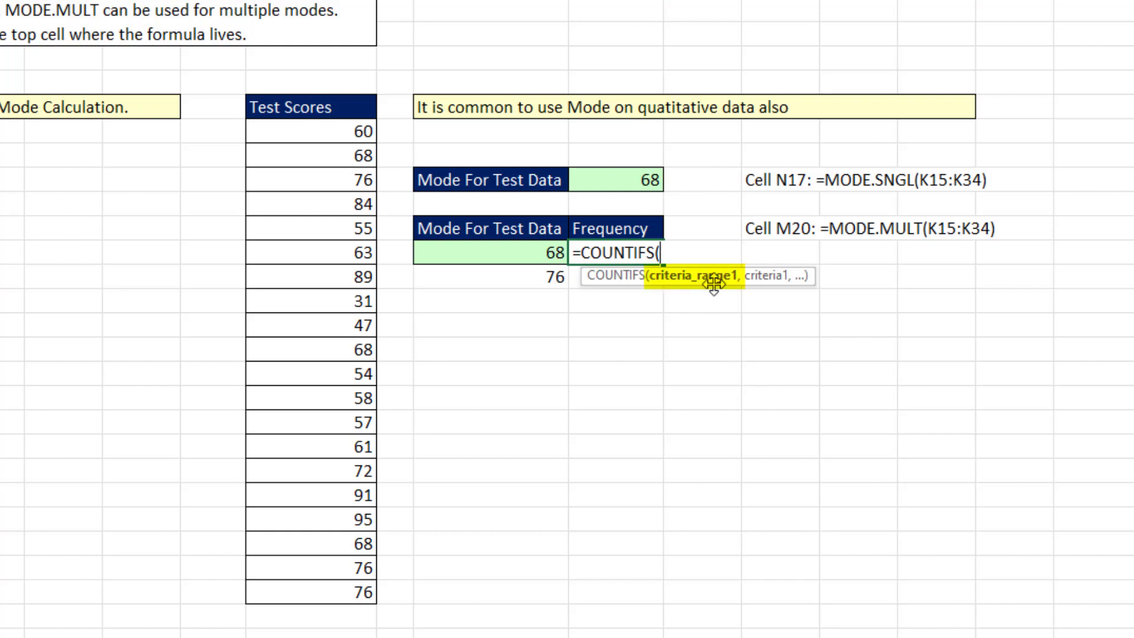
pyautogui.moveTo(301, 128); pyautogui.dragTo(349, 590)
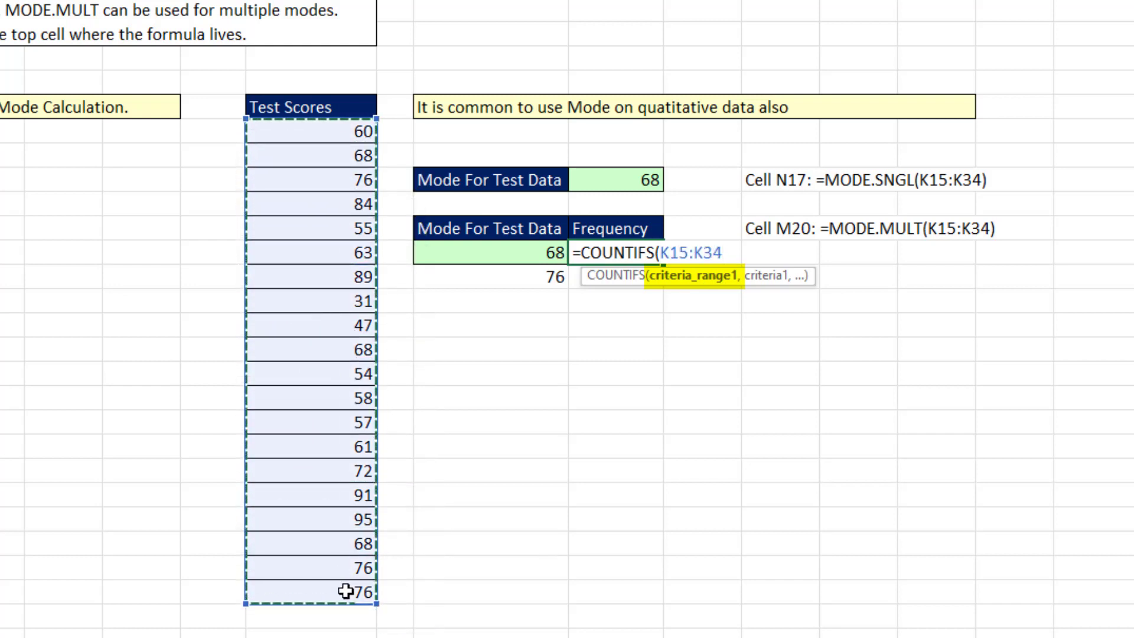
pyautogui.write(',')
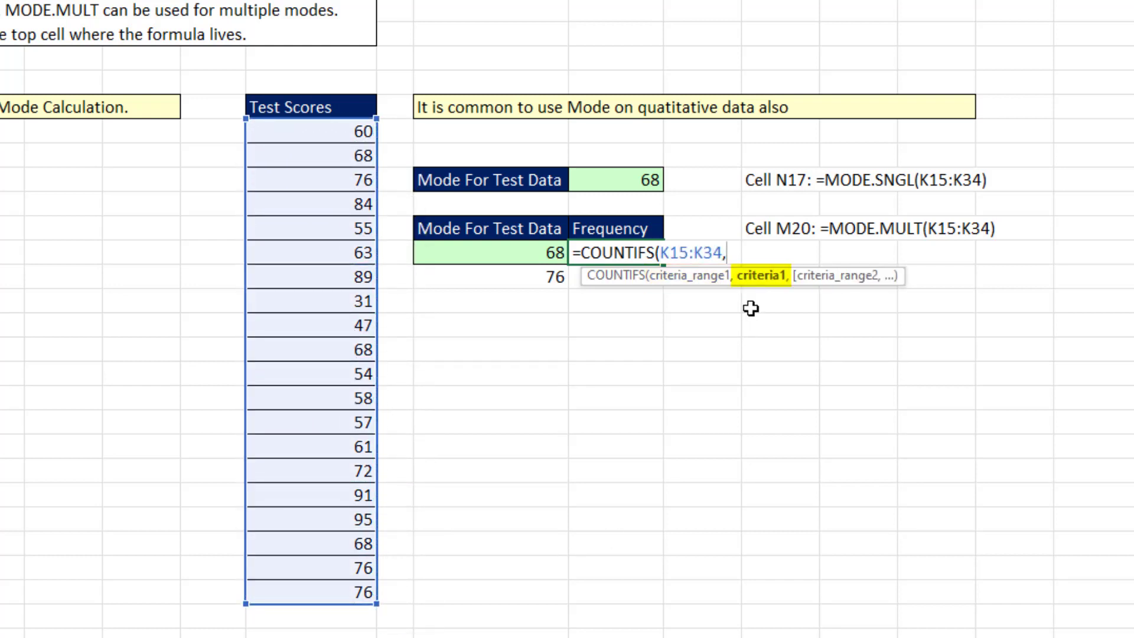
pyautogui.click(509, 257)
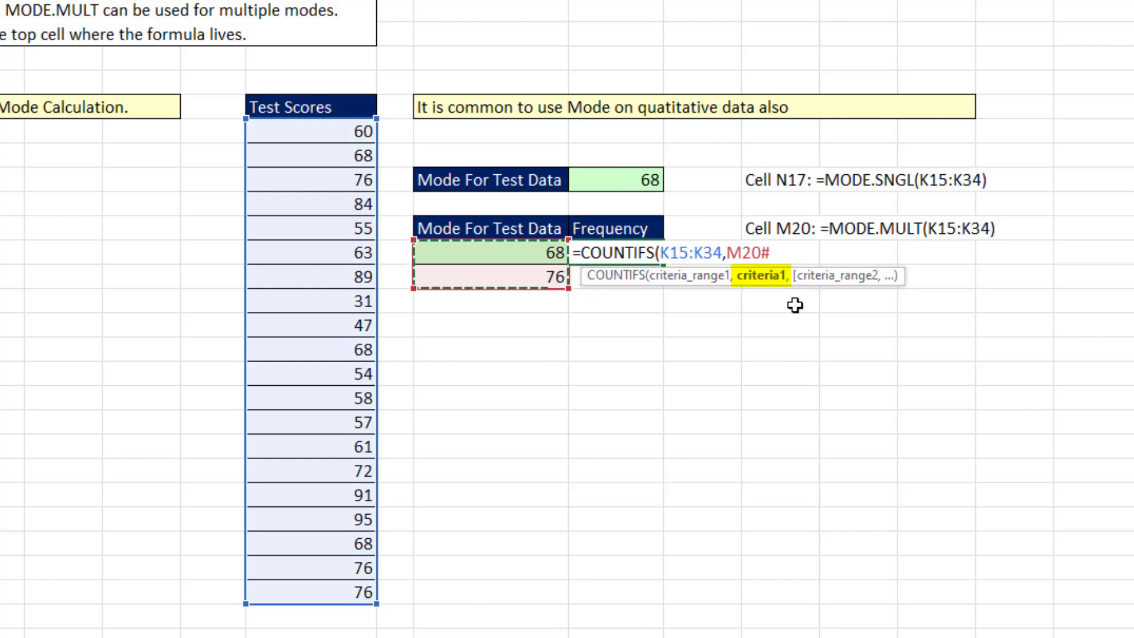
pyautogui.write(')')
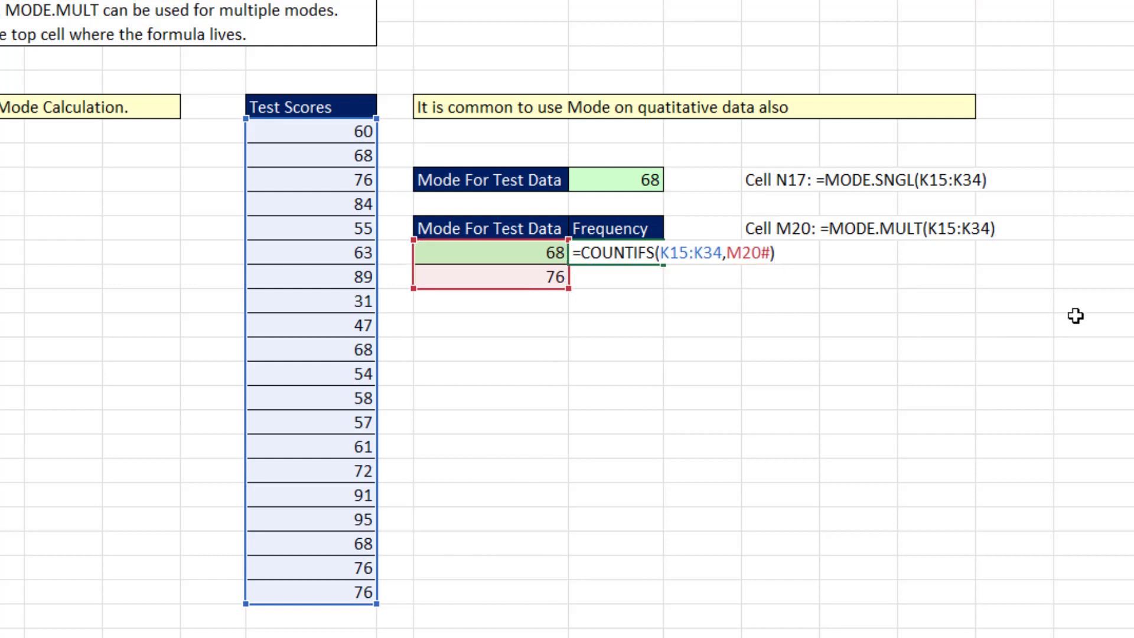
pyautogui.press('Return')
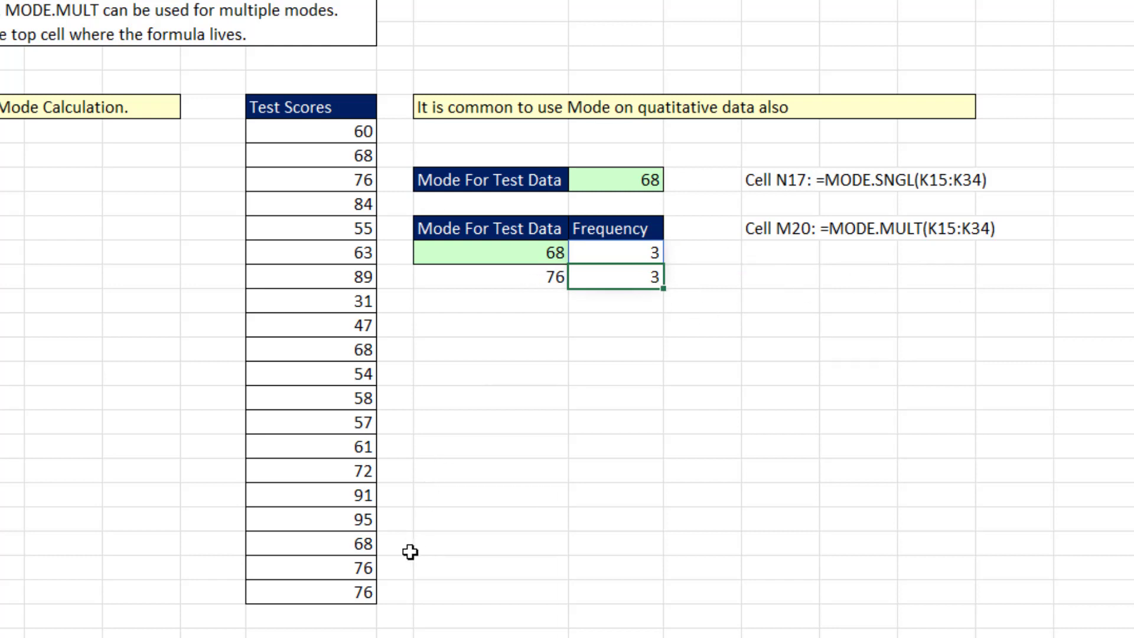
# Temporarily set the test score in K32 to 76, then undo the edit
pyautogui.click(352, 547)
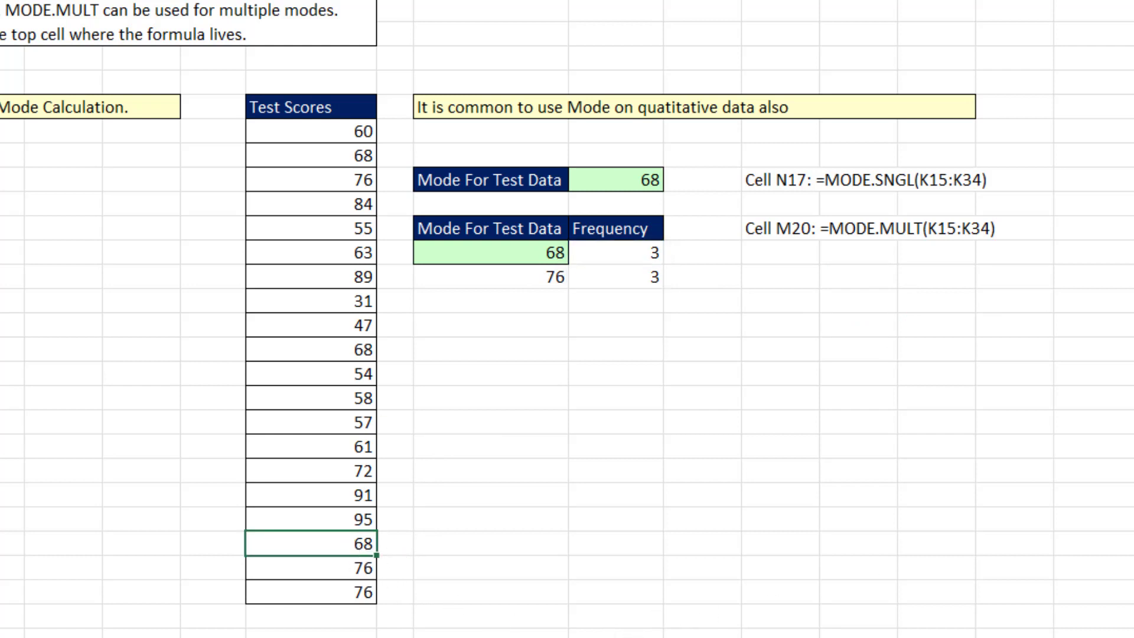
pyautogui.write('76')
pyautogui.press('Return')
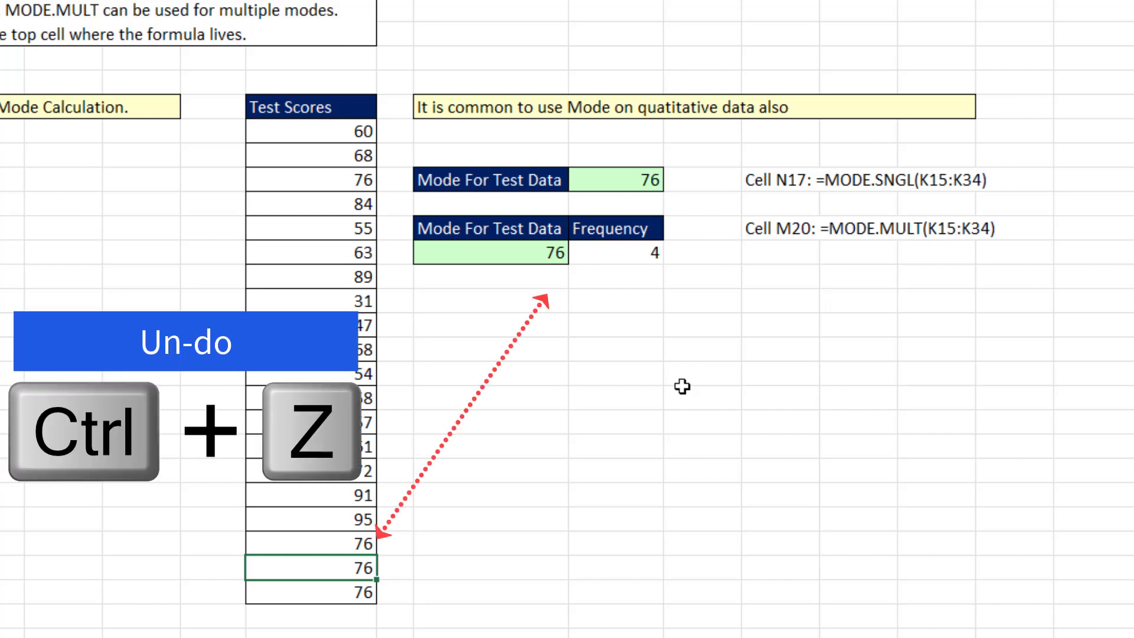
pyautogui.hotkey('ctrl', 'z')
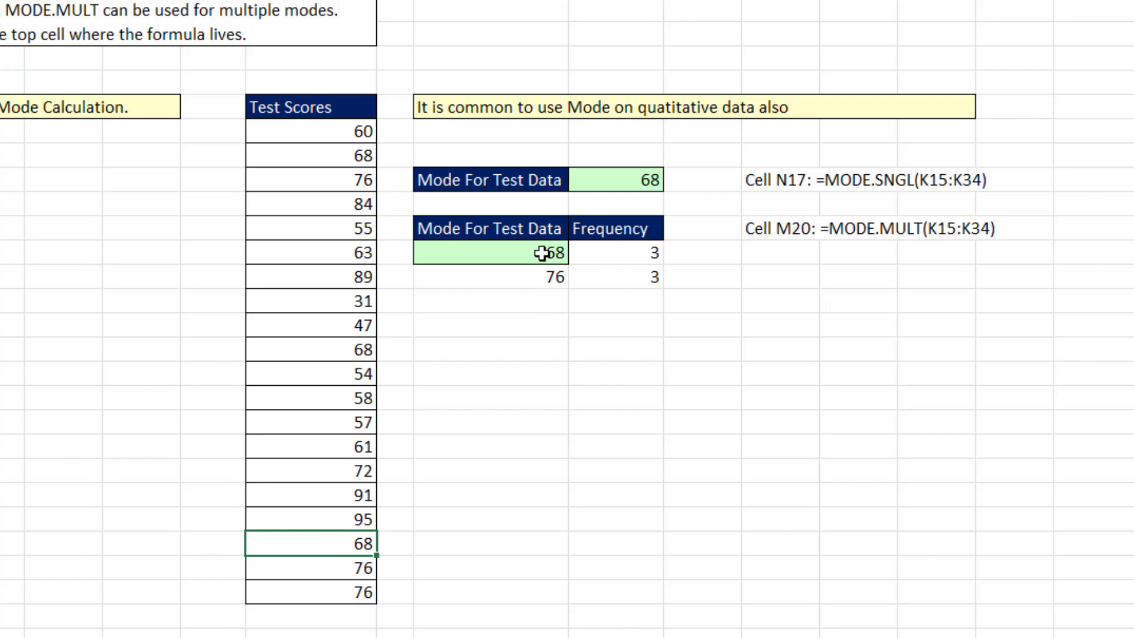
# Insert a PivotTable from the Test Scores range K14:K34, placing it on the existing worksheet at M25
pyautogui.click(339, 182)
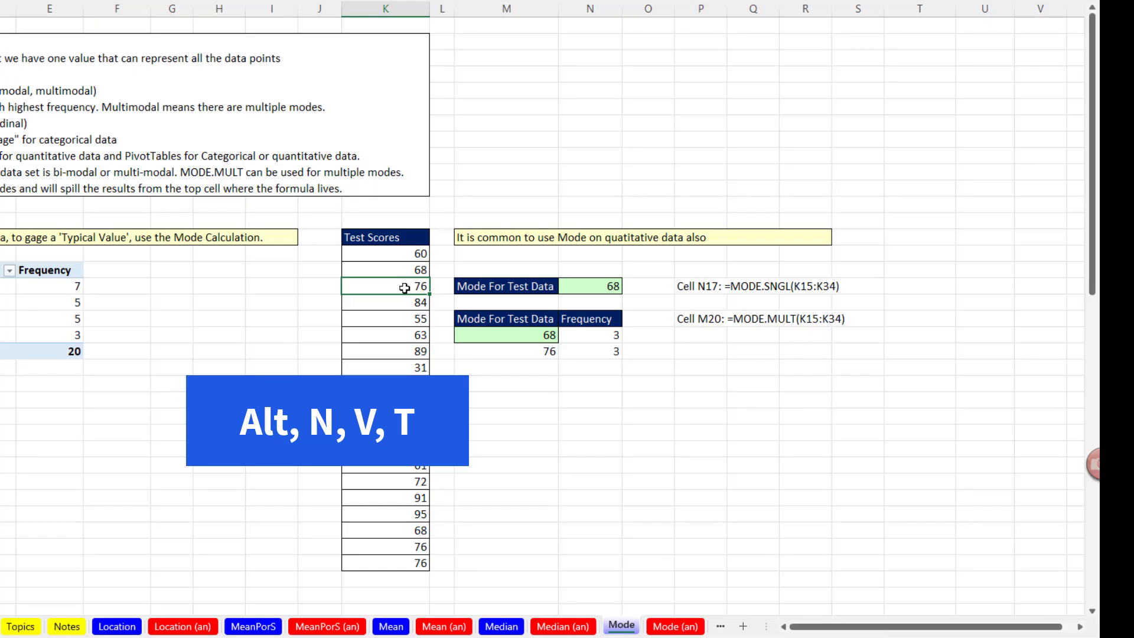
pyautogui.hotkey('alt', 'n')
pyautogui.press('v')
pyautogui.press('t')
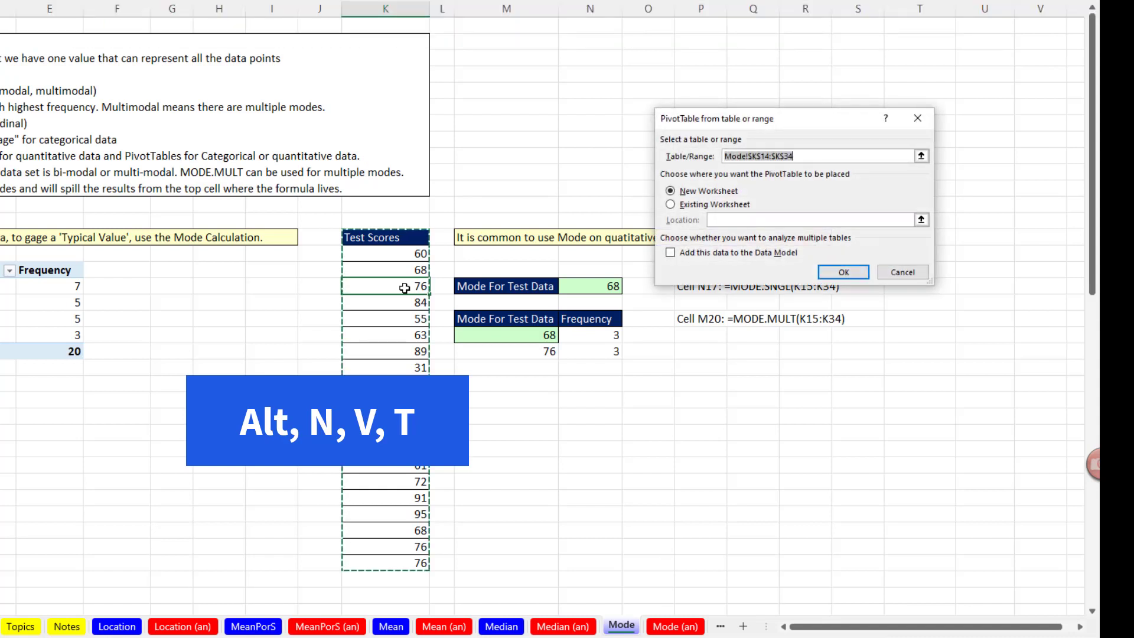
pyautogui.click(674, 206)
pyautogui.click(536, 418)
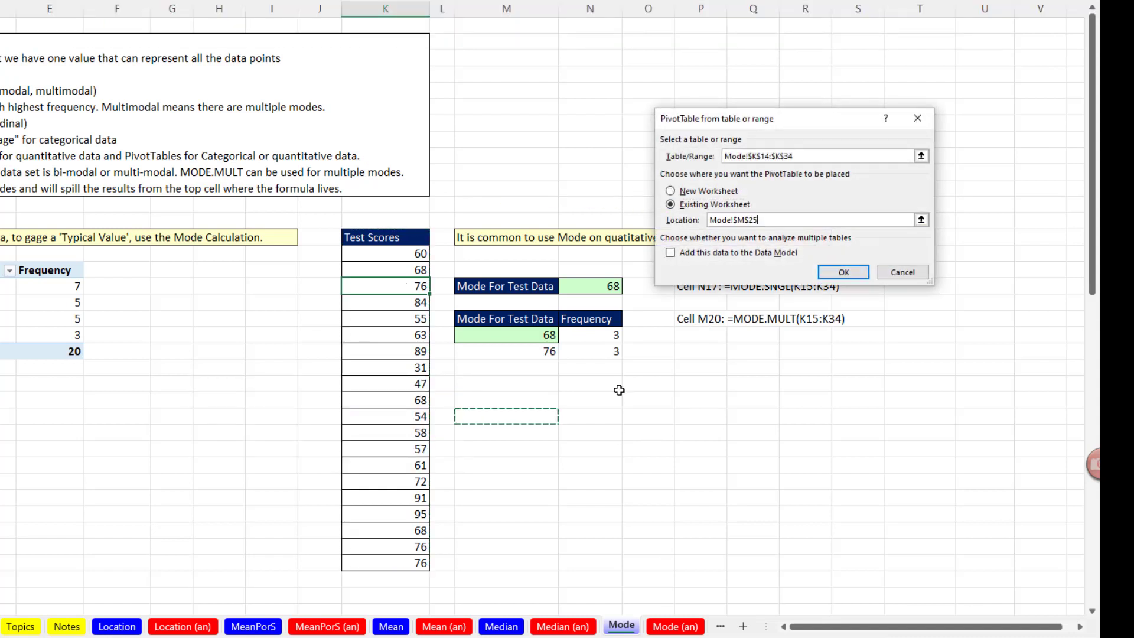
pyautogui.click(838, 272)
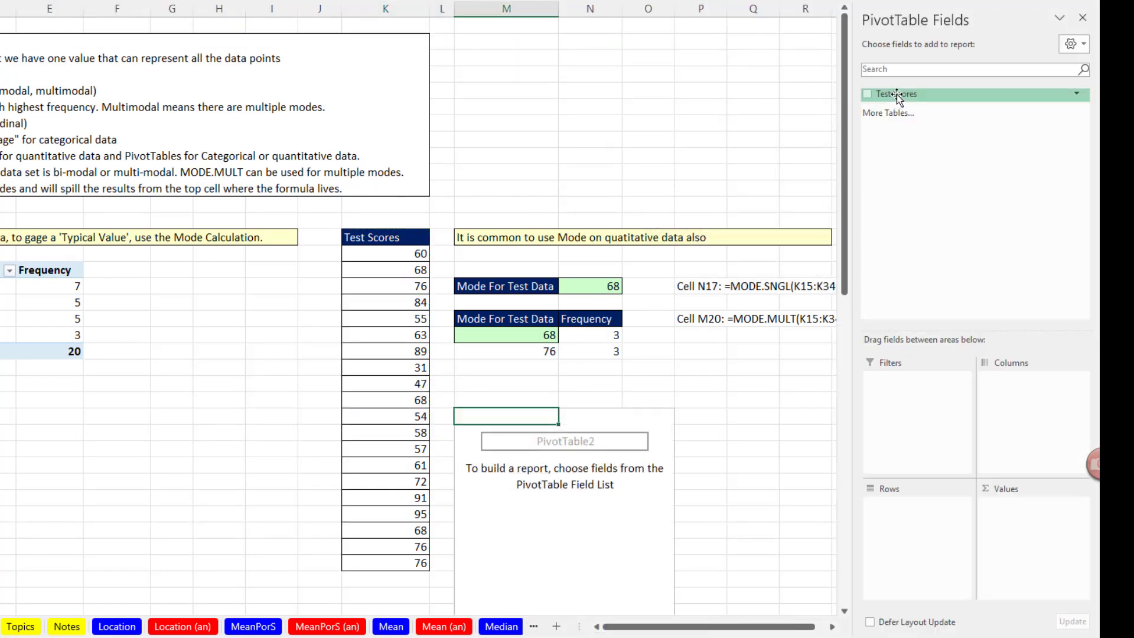
# Add Test Scores to the PivotTable's rows and values, and summarize the values by Count
pyautogui.moveTo(896, 94); pyautogui.dragTo(916, 508)
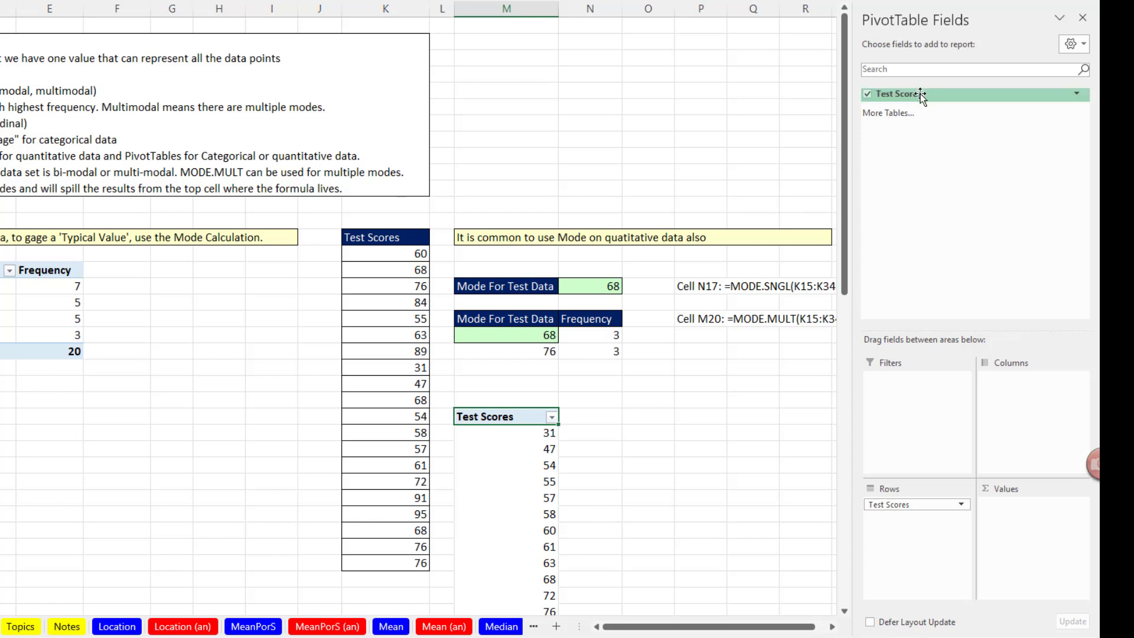
pyautogui.moveTo(913, 95); pyautogui.dragTo(1017, 541)
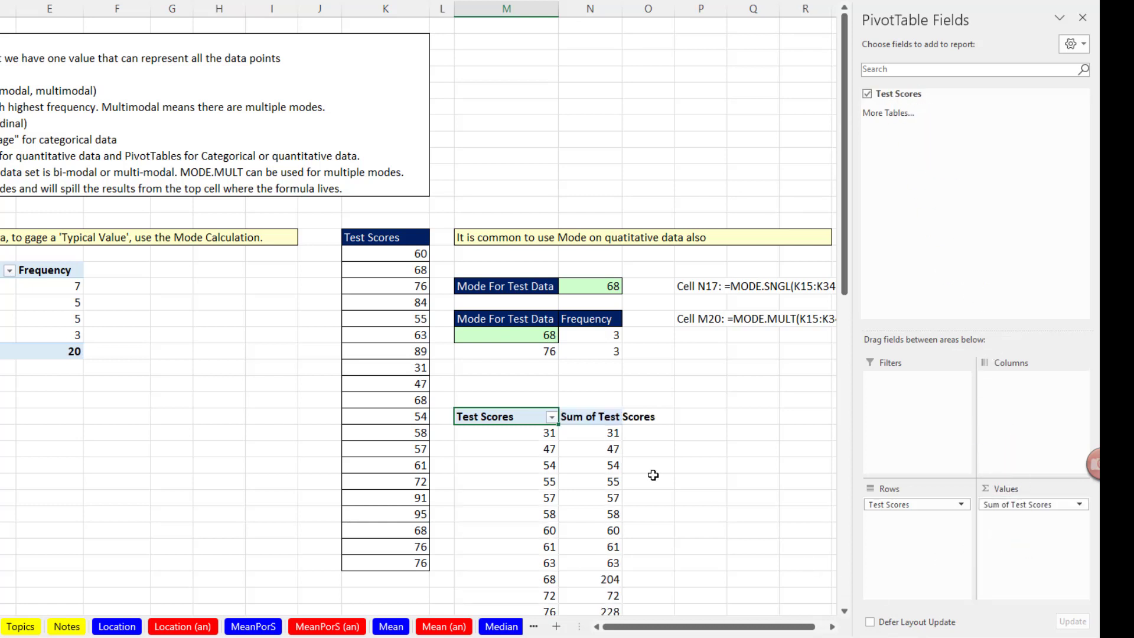
pyautogui.rightClick(595, 457)
pyautogui.moveTo(638, 348)
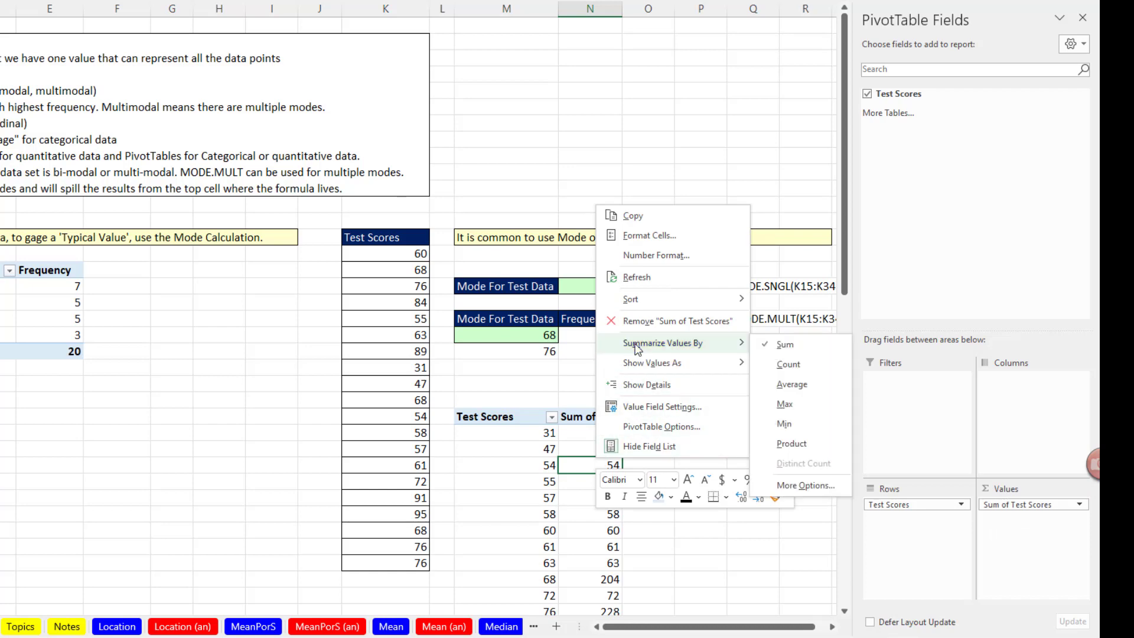
pyautogui.click(788, 365)
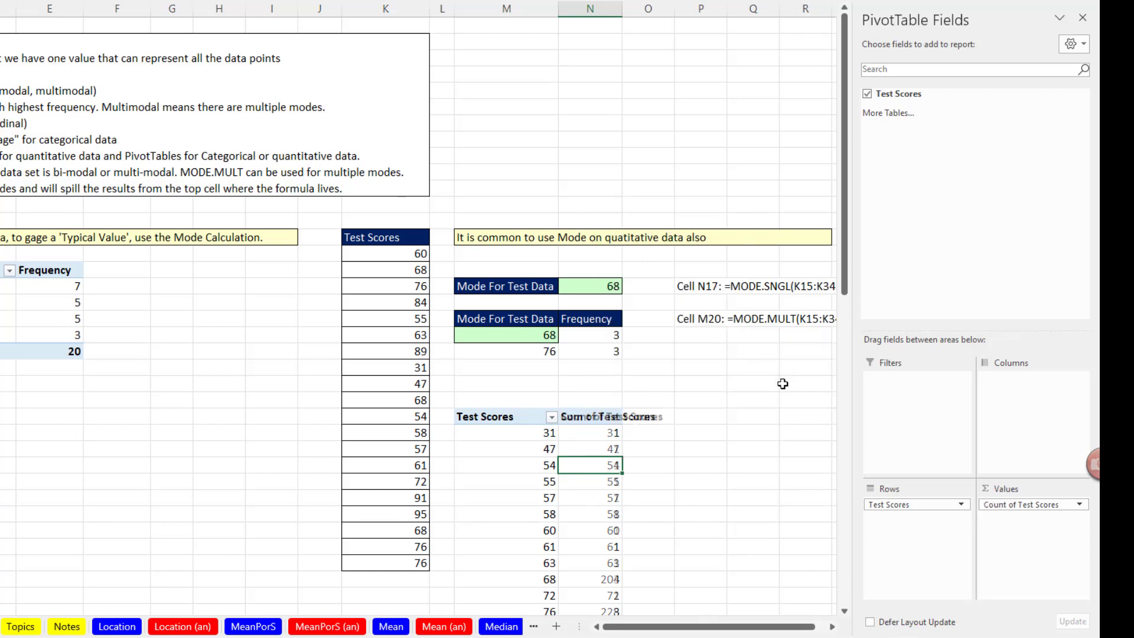
# Set the test score in K32 to 76 and refresh the PivotTable, then undo both the refresh and the edit
pyautogui.scroll(-3, 729, 454)
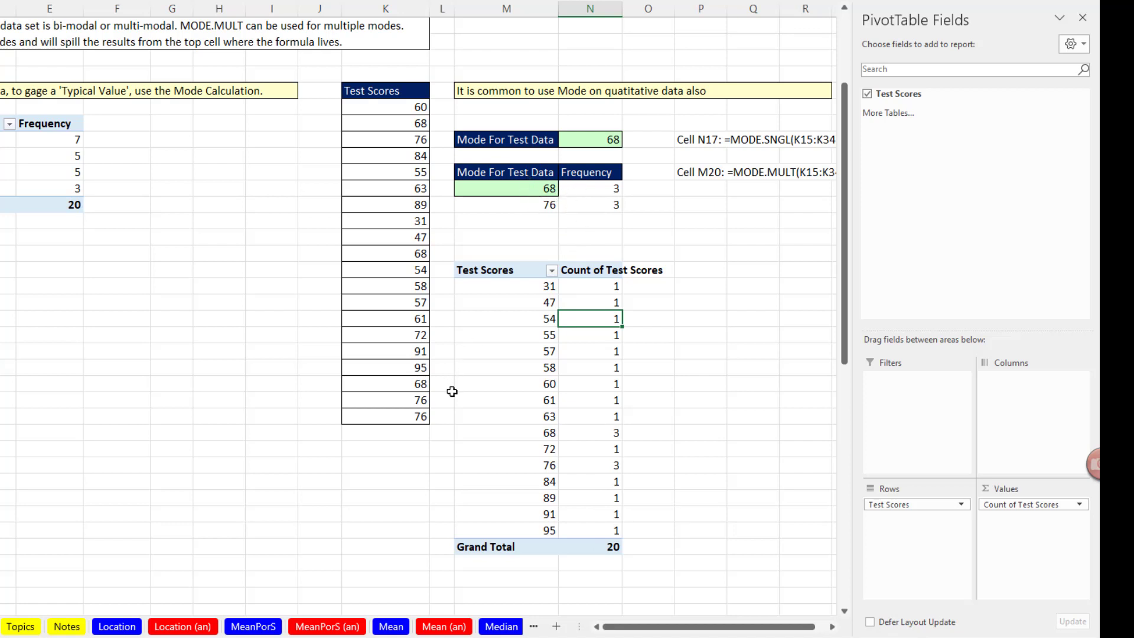
pyautogui.click(417, 383)
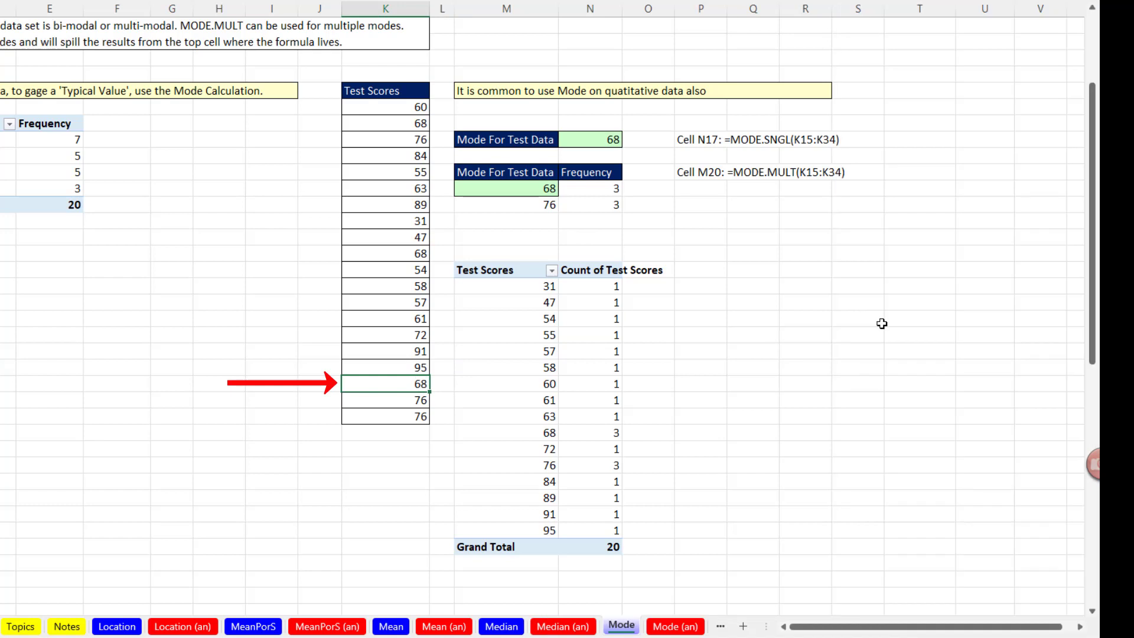
pyautogui.write('76')
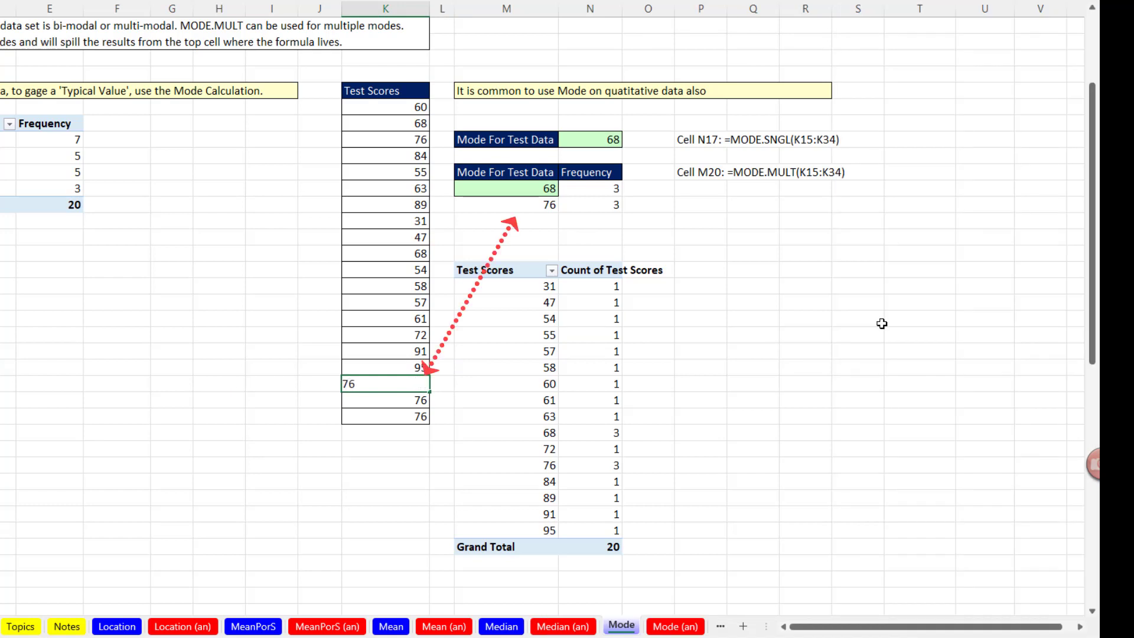
pyautogui.press('Return')
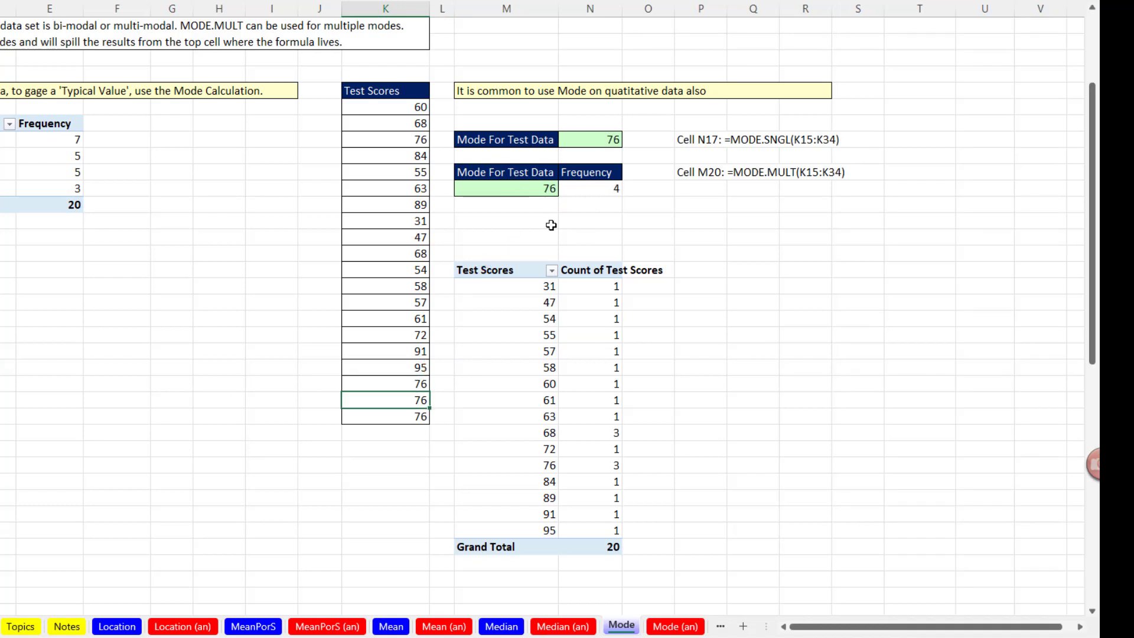
pyautogui.rightClick(522, 320)
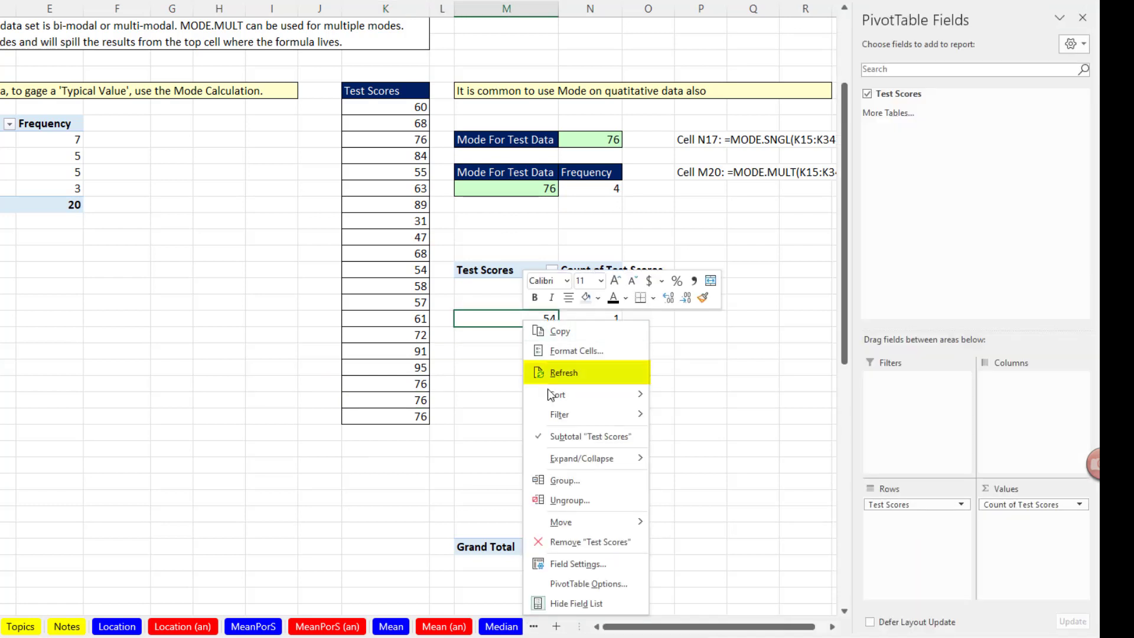
pyautogui.click(587, 373)
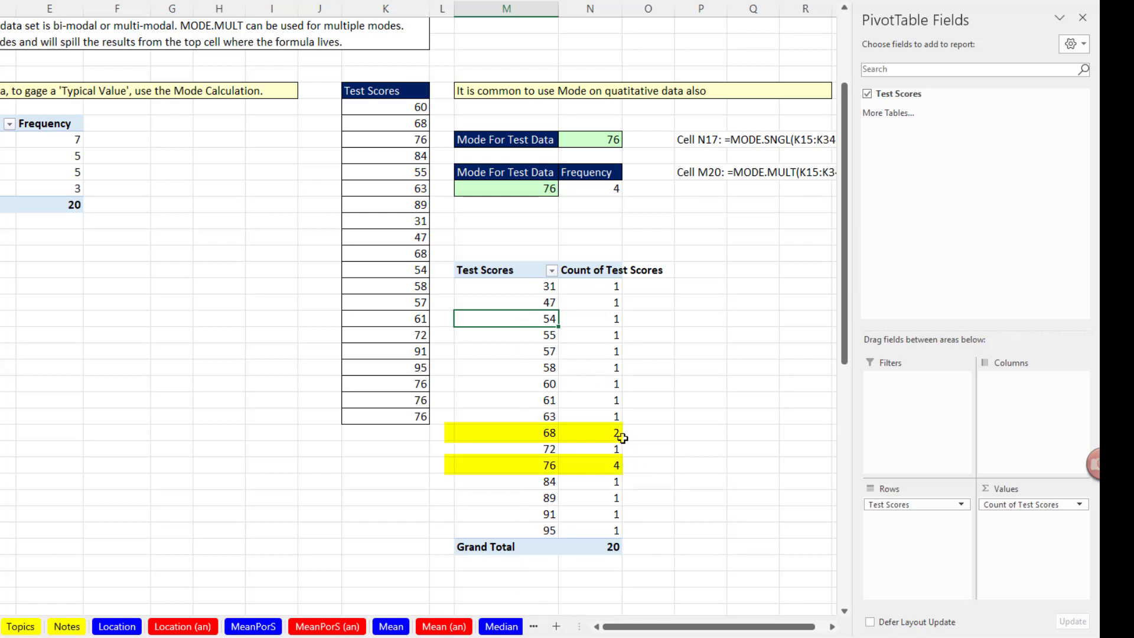
pyautogui.hotkey('ctrl', 'z')
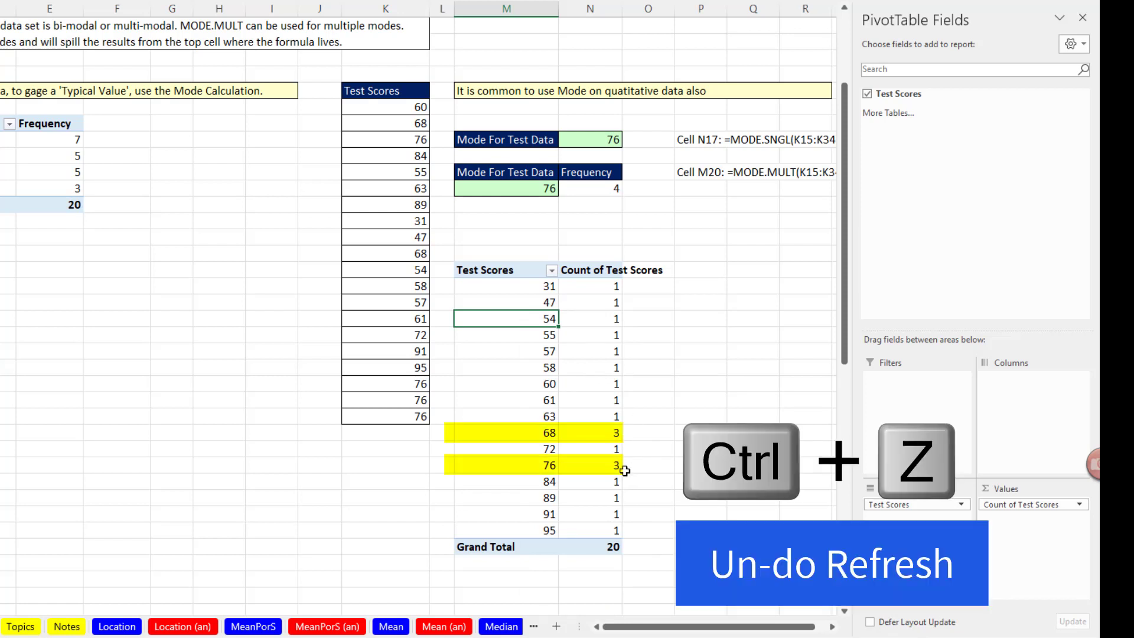
pyautogui.hotkey('ctrl', 'z')
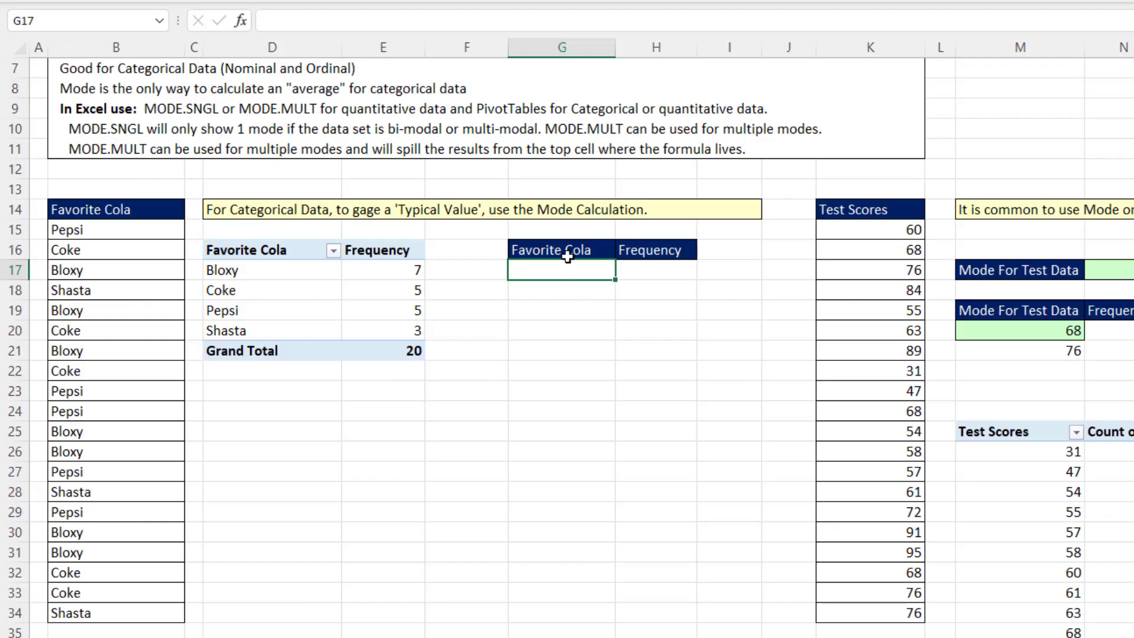
# Enter =SORT(UNIQUE(B15:B34)) in G17 to list the distinct favorite colas in sorted order
pyautogui.click(662, 272)
pyautogui.click(574, 277)
pyautogui.write('=')
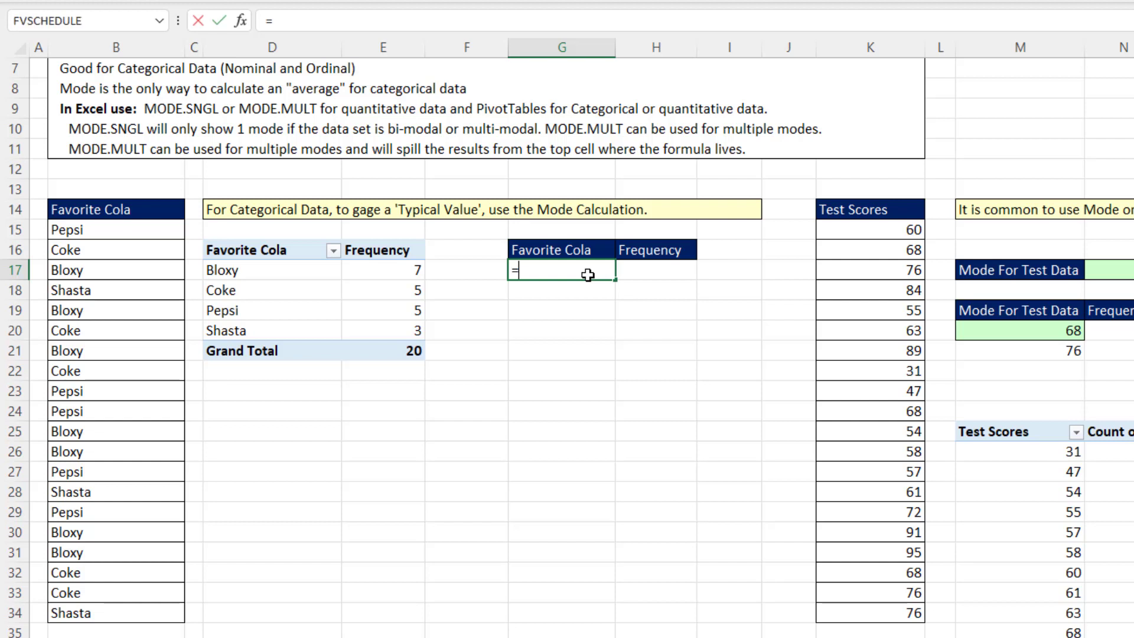
pyautogui.write('sort')
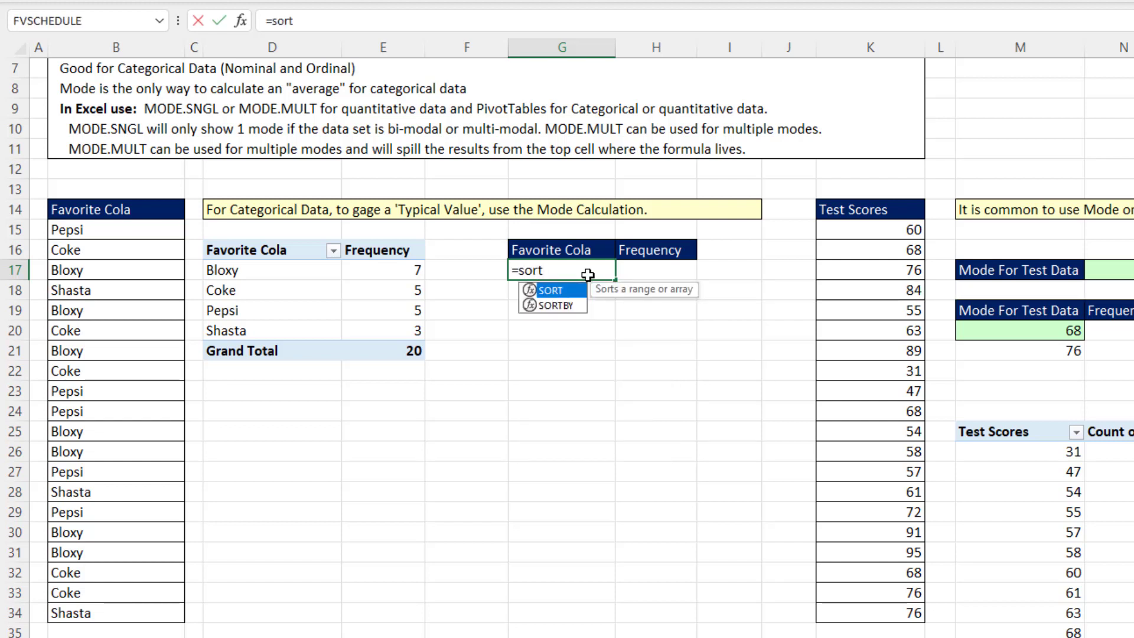
pyautogui.press('Tab')
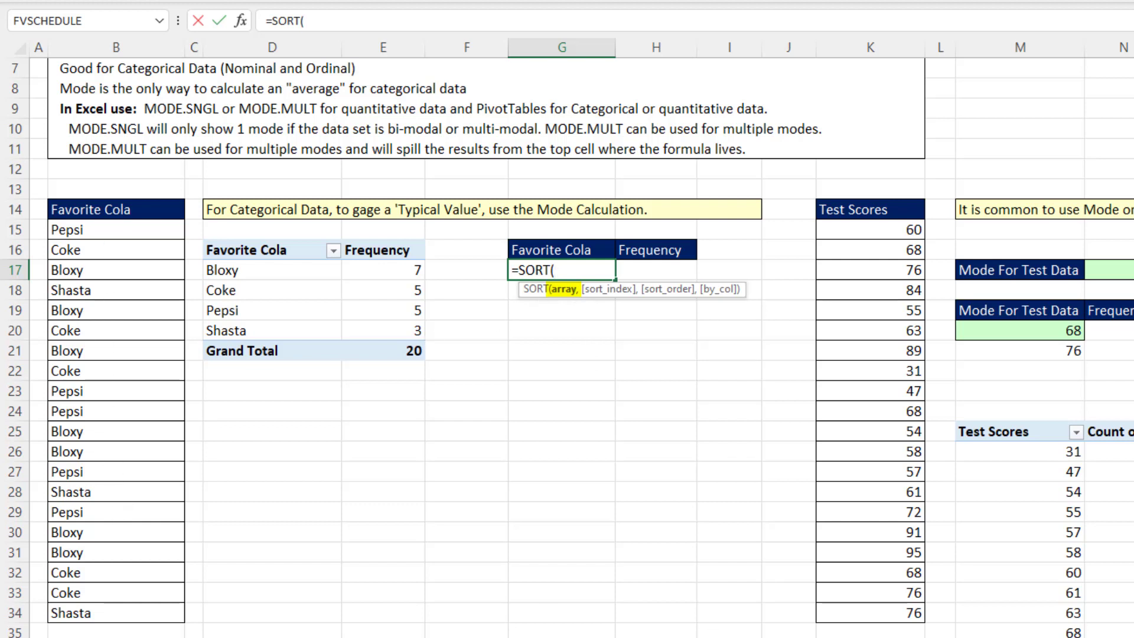
pyautogui.write('uniq')
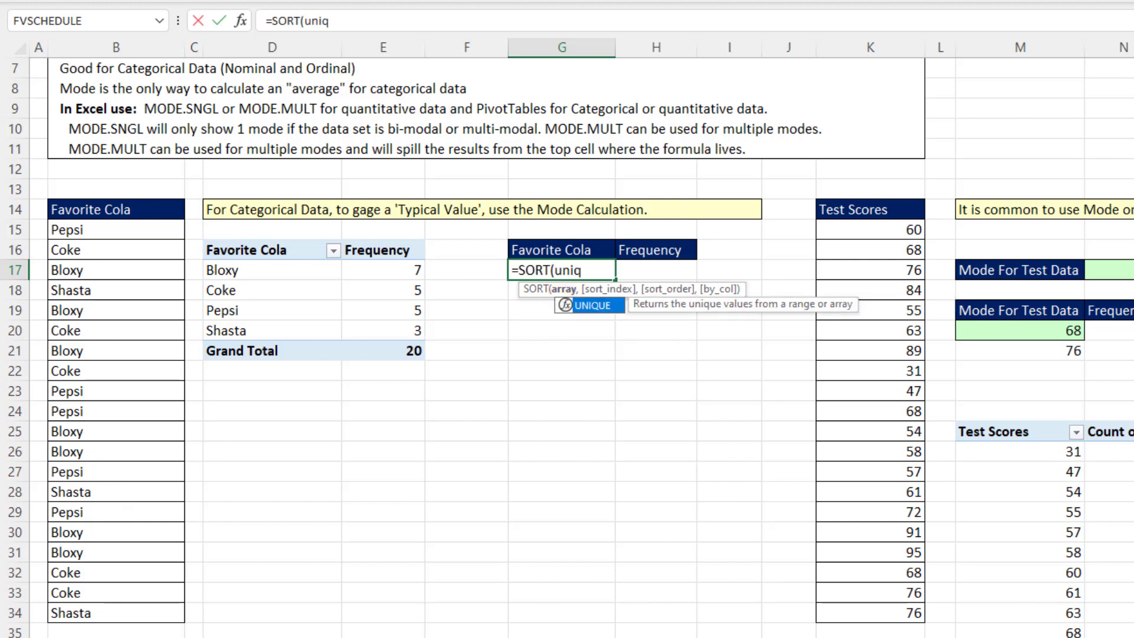
pyautogui.press('Tab')
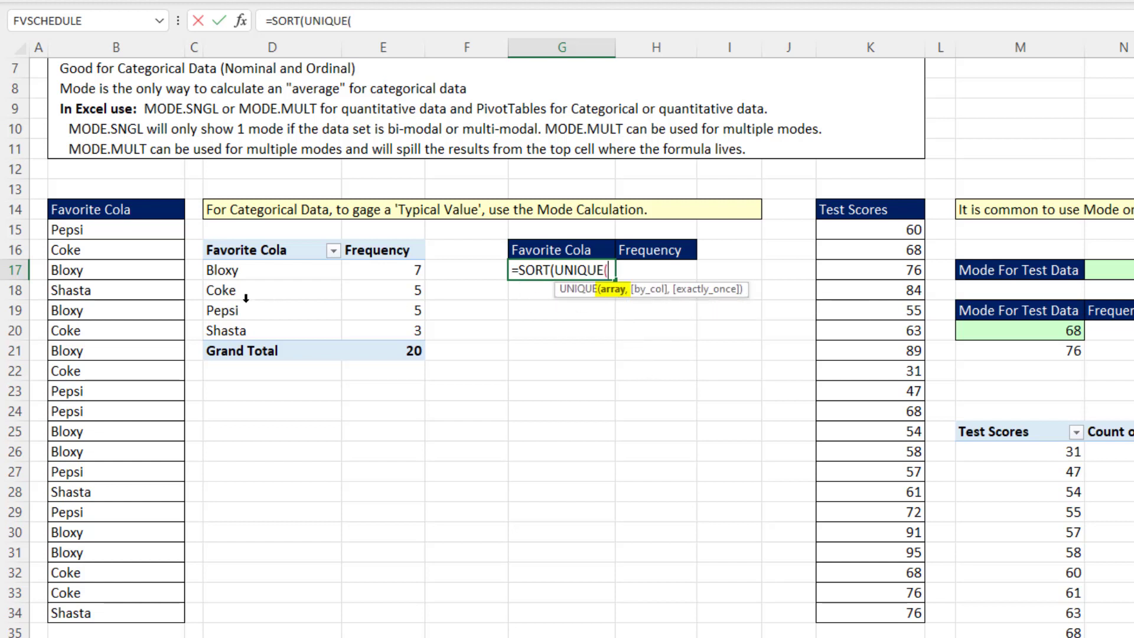
pyautogui.moveTo(108, 230); pyautogui.dragTo(114, 615)
pyautogui.write('))')
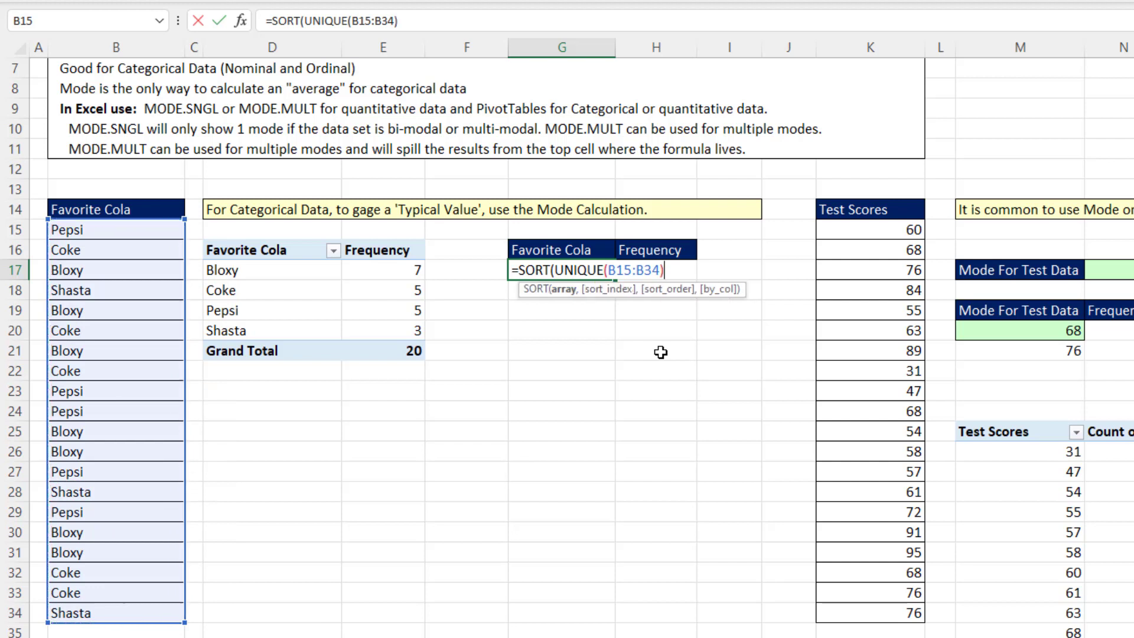
pyautogui.press('Return')
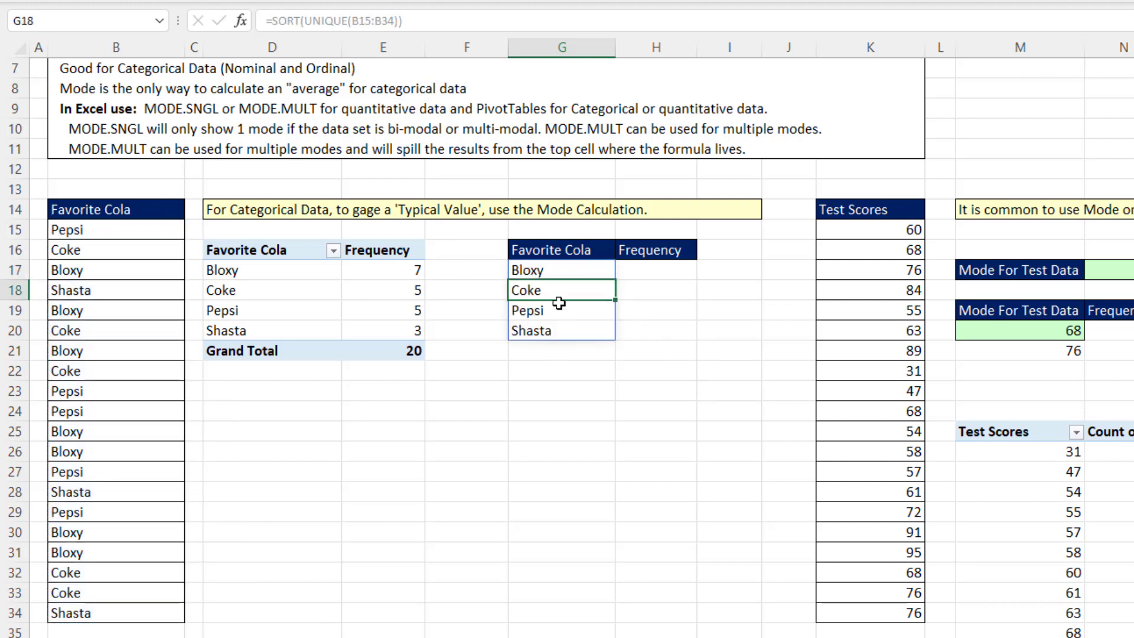
# Enter =COUNTIFS(B15:B34,G17#) in H17 to count how often each listed cola occurs
pyautogui.click(544, 271)
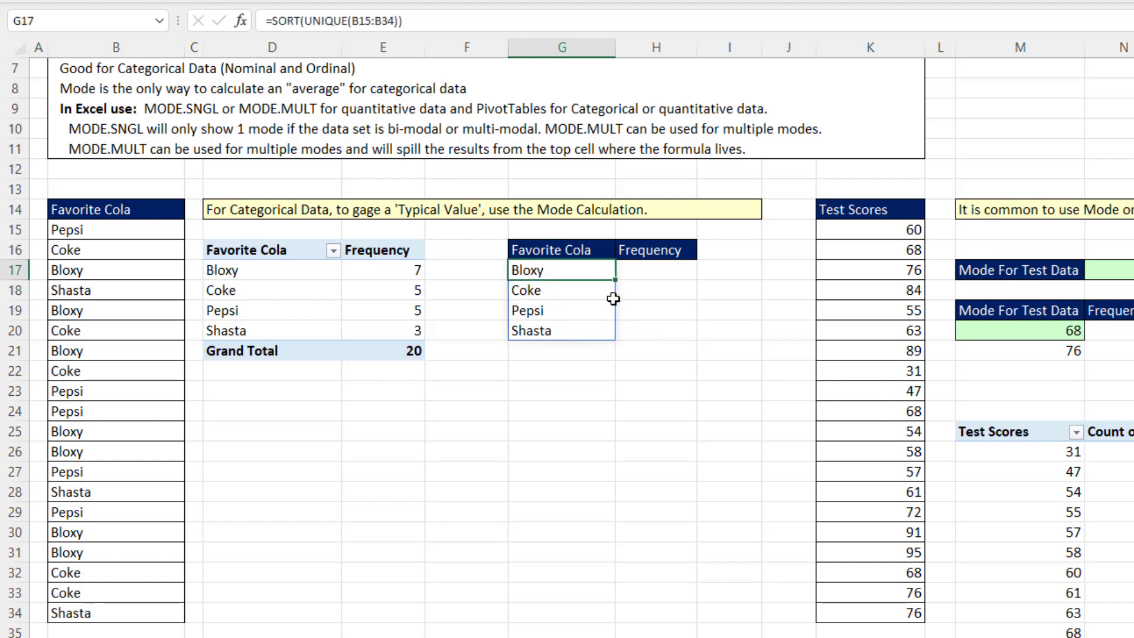
pyautogui.click(643, 275)
pyautogui.write('=')
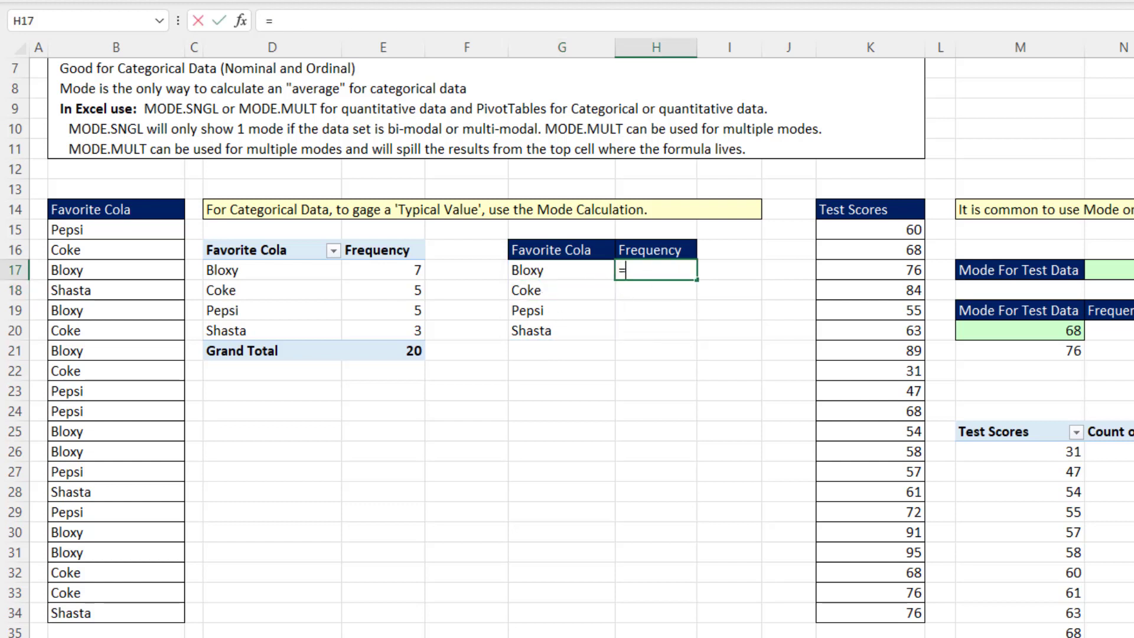
pyautogui.write('countifs')
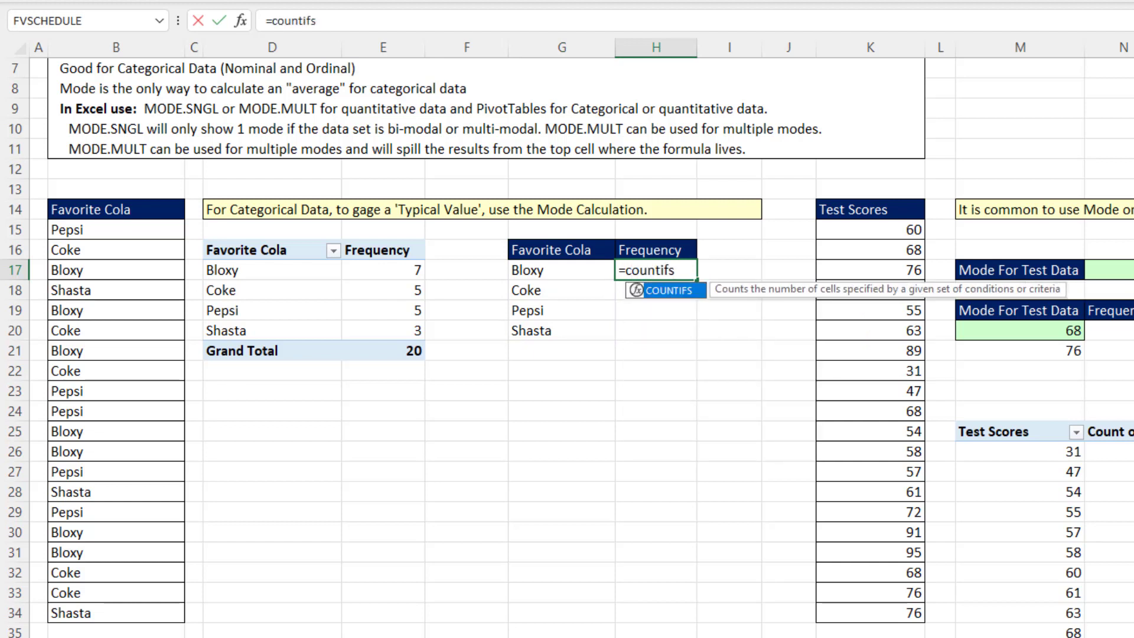
pyautogui.press('Tab')
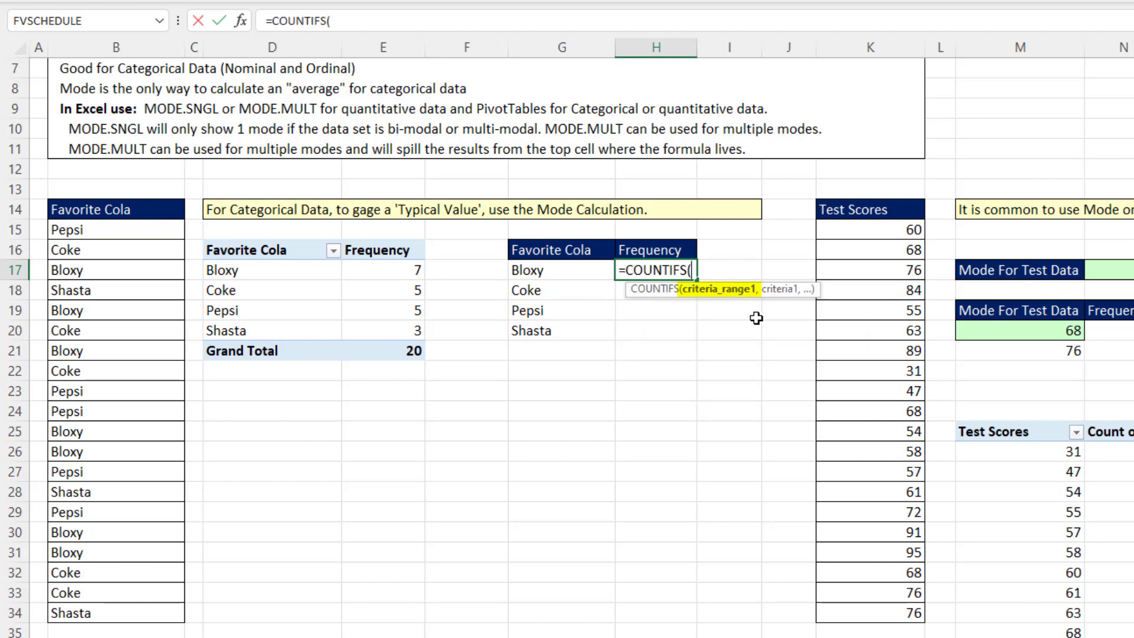
pyautogui.moveTo(80, 229); pyautogui.dragTo(75, 612)
pyautogui.write(',')
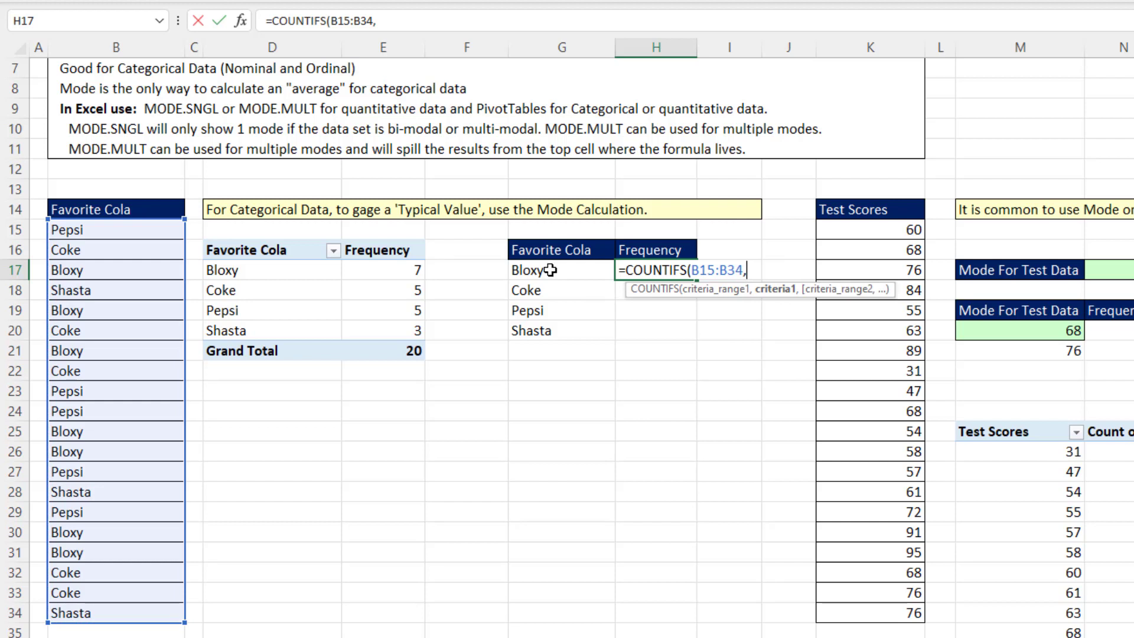
pyautogui.moveTo(549, 270); pyautogui.dragTo(598, 319)
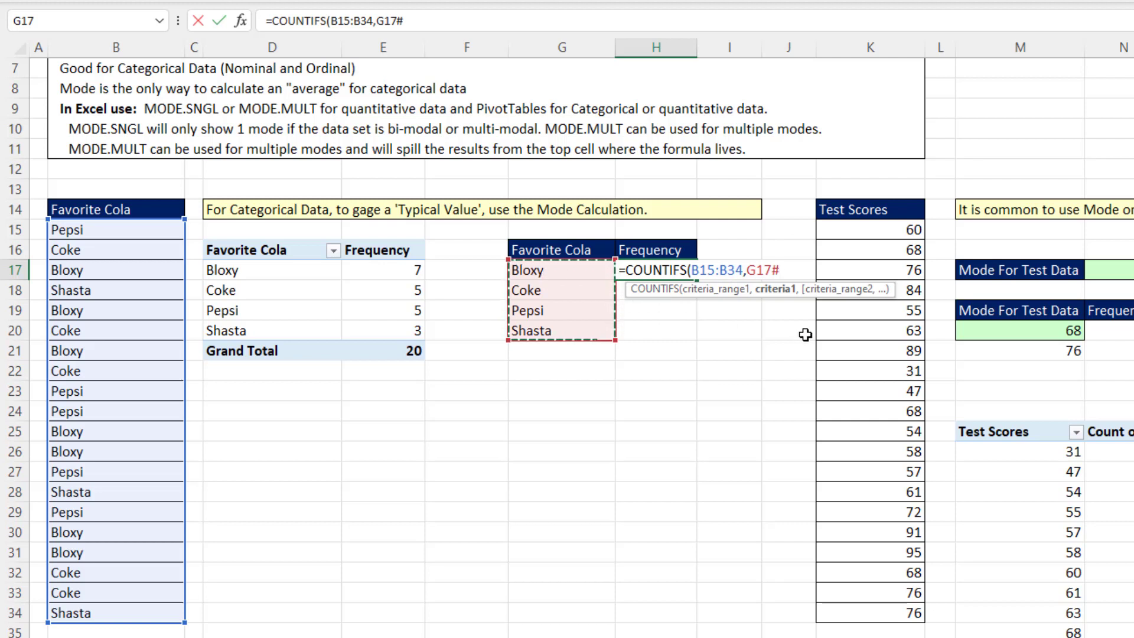
pyautogui.write(')')
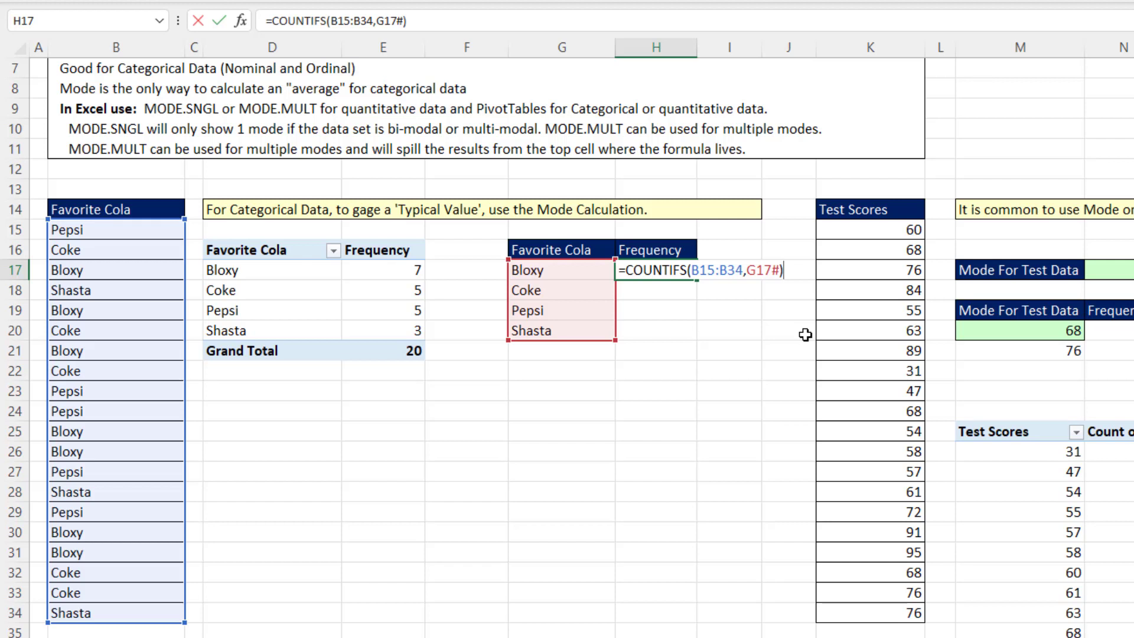
pyautogui.press('Return')
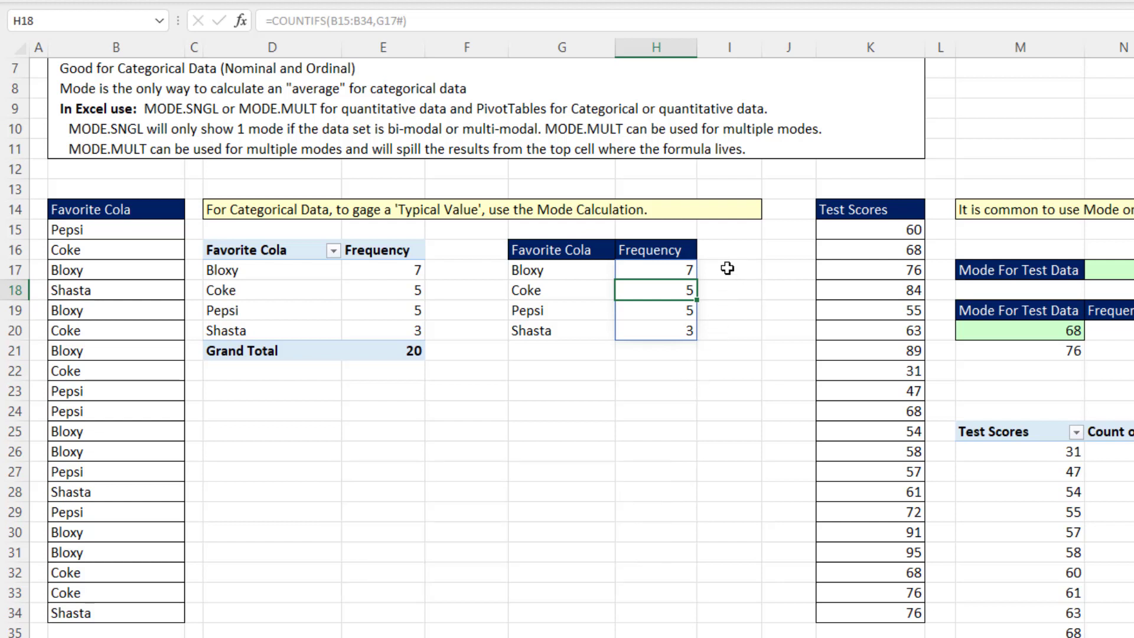
# Change the favorite cola in B31 to Coke, then refresh the cola PivotTable
pyautogui.click(144, 548)
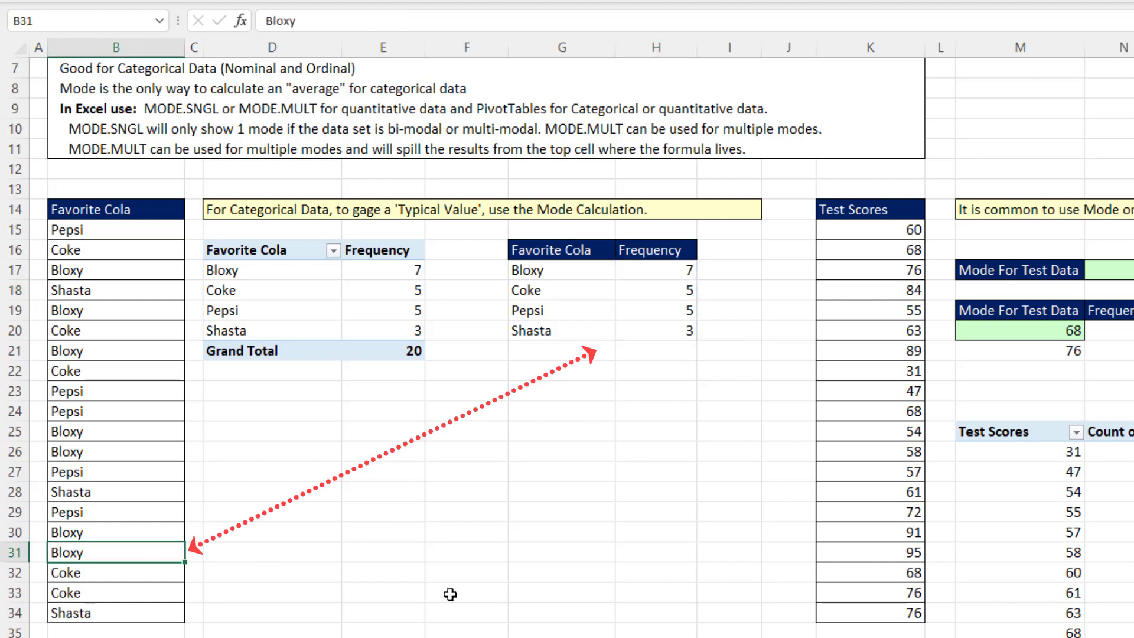
pyautogui.write('Coke')
pyautogui.press('Return')
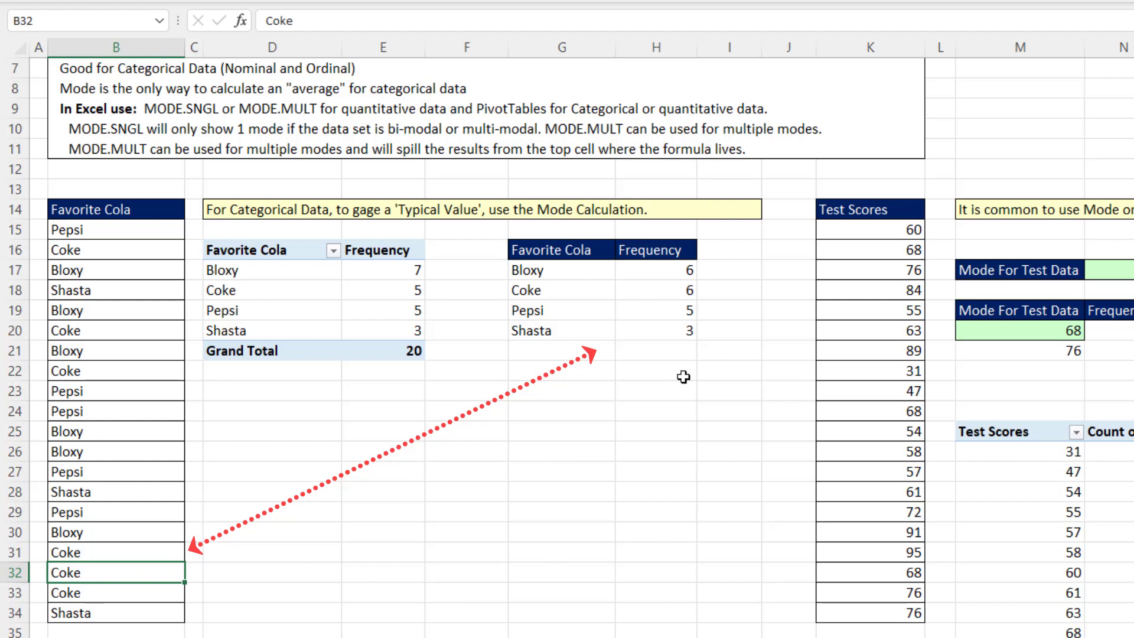
pyautogui.rightClick(417, 289)
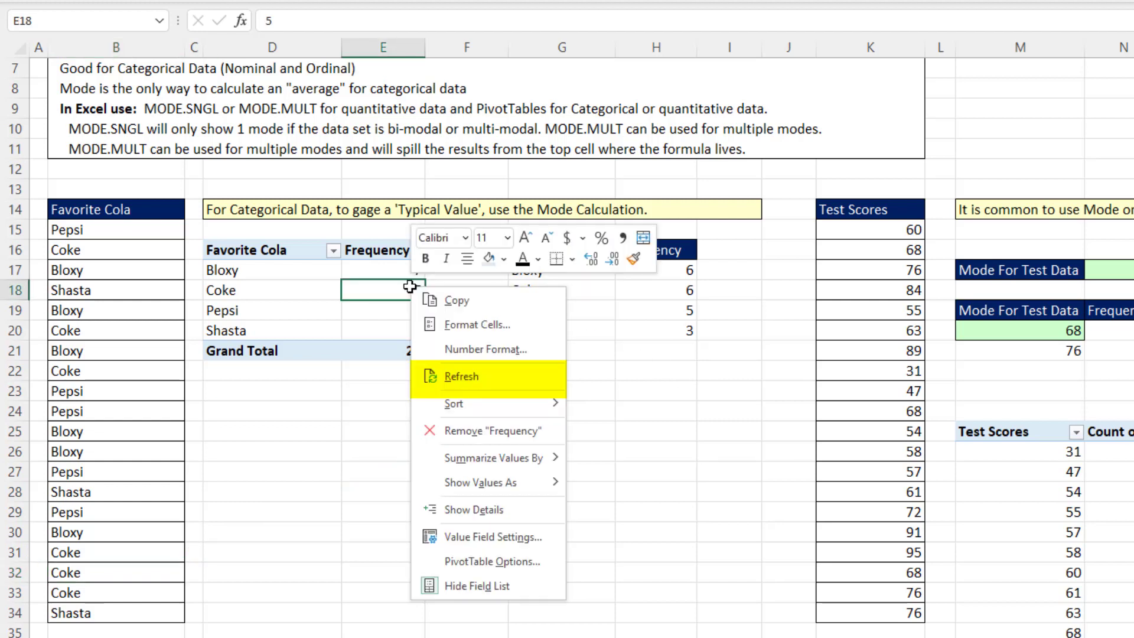
pyautogui.click(462, 376)
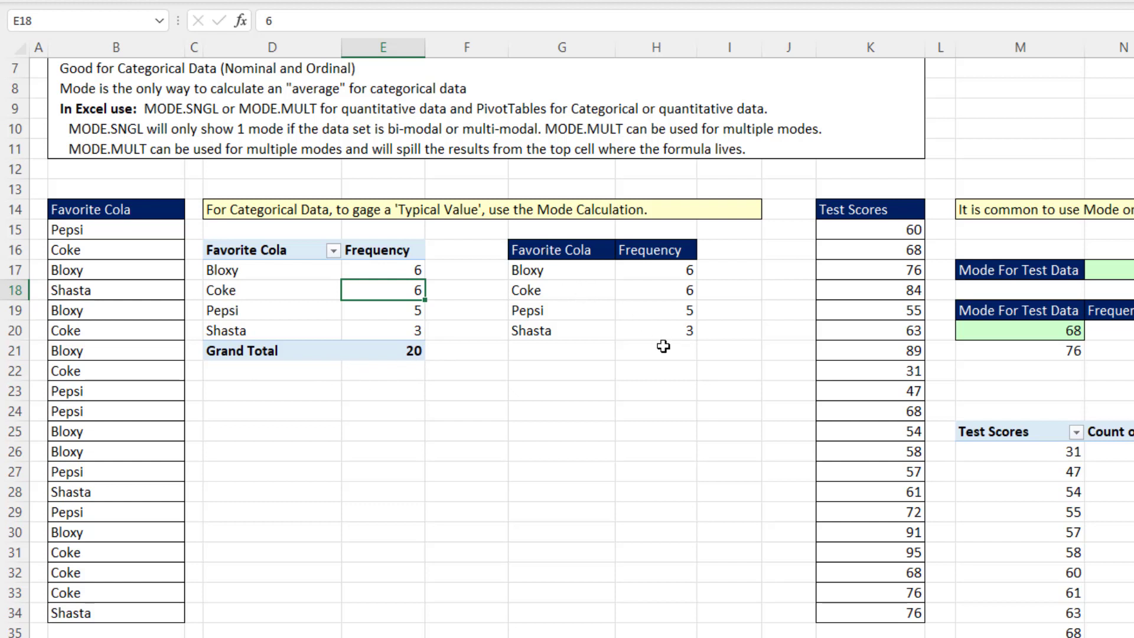
# Undo the cola PivotTable refresh and the change to the favorite cola in B31
pyautogui.hotkey('ctrl', 'z')
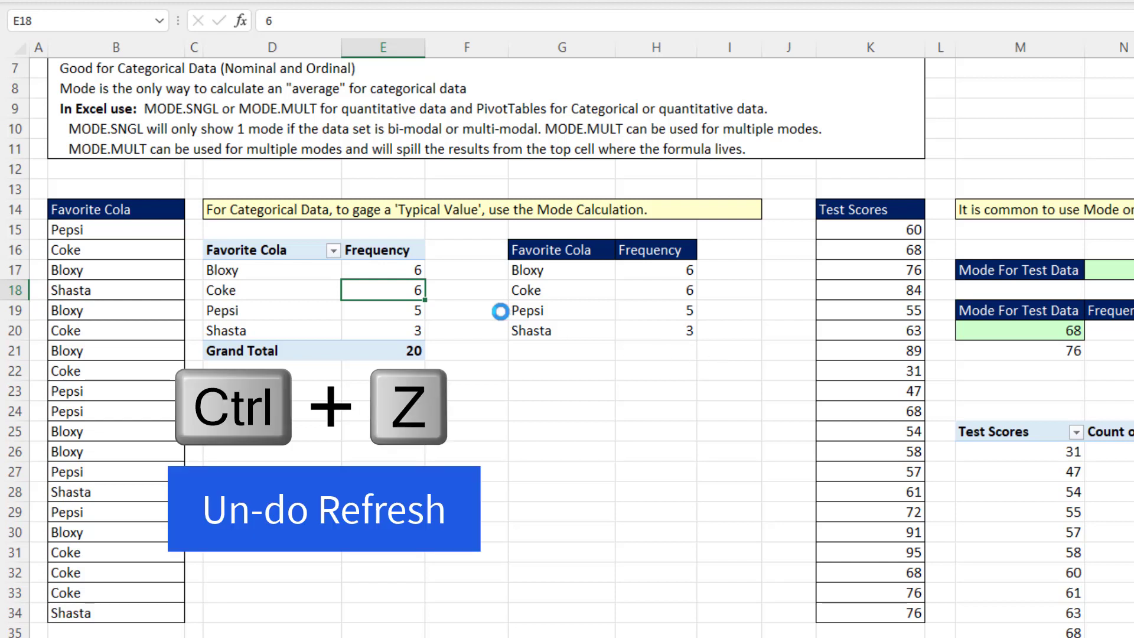
pyautogui.hotkey('ctrl', 'z')
pyautogui.hotkey('ctrl', 'z')
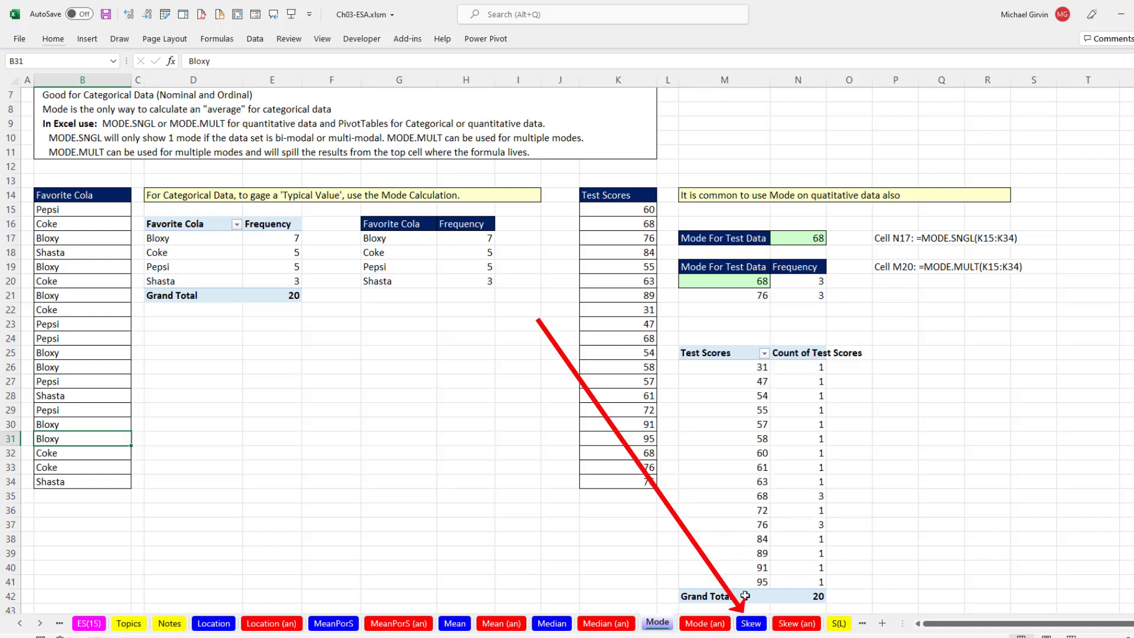
# On the Skew sheet, enter =COUNT(B35:B44) in B27 to count the Data 1 values
pyautogui.click(757, 626)
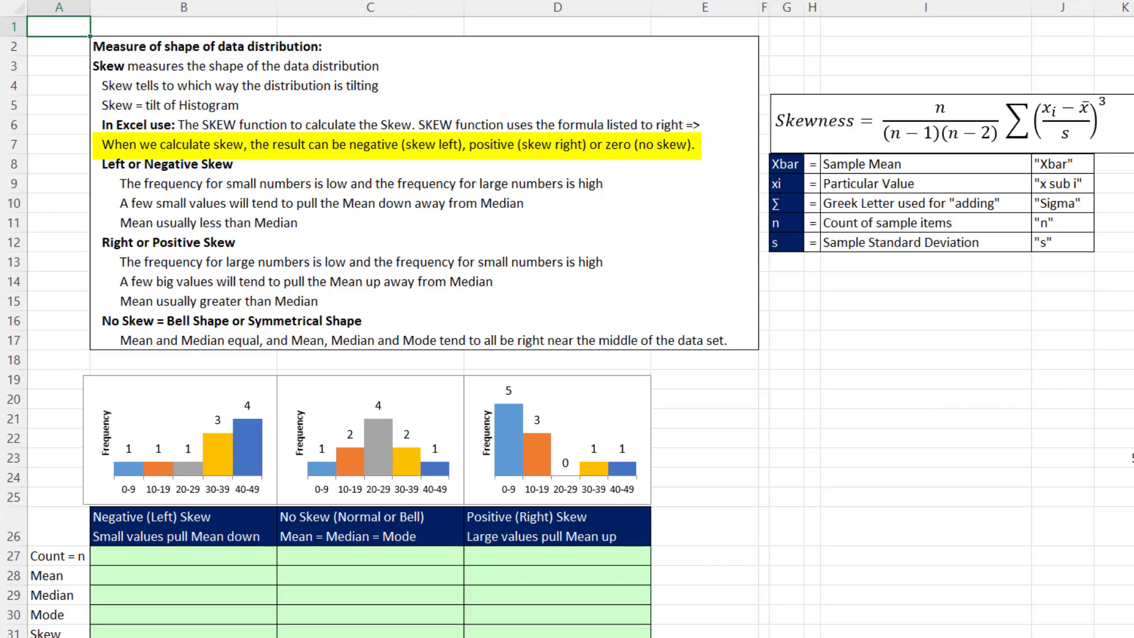
pyautogui.scroll(-5, 531, 512)
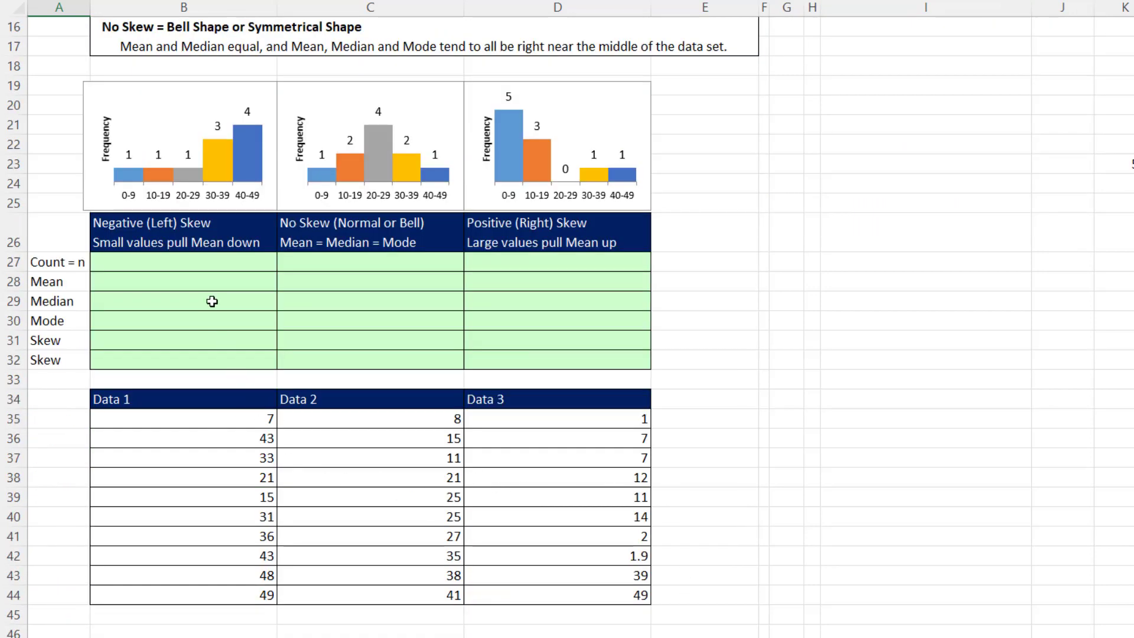
pyautogui.click(172, 258)
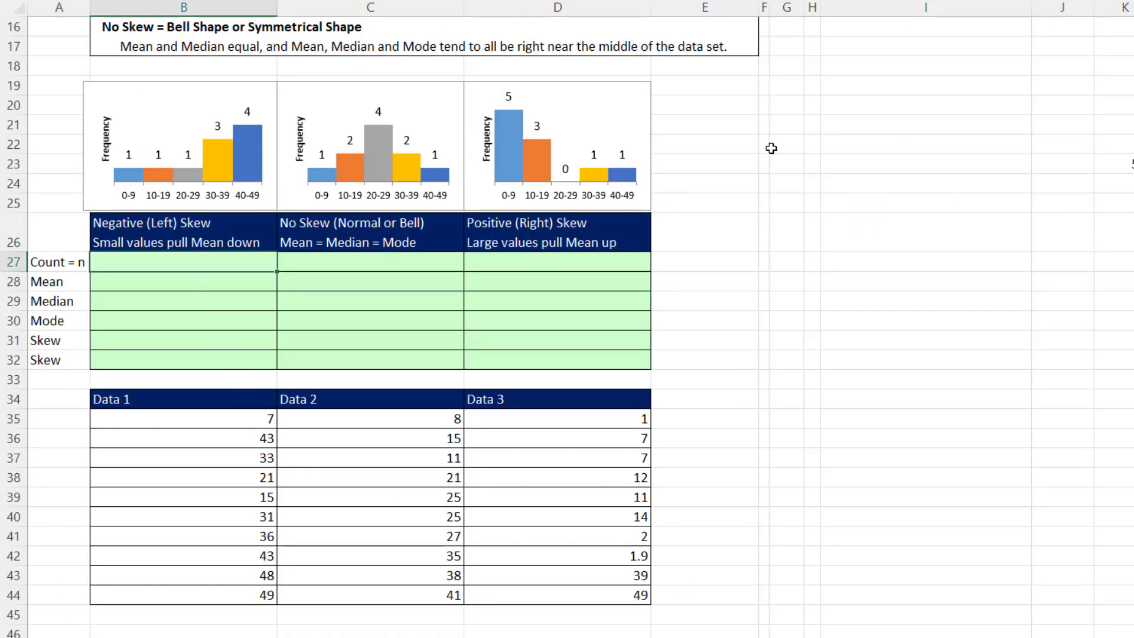
pyautogui.write('=count')
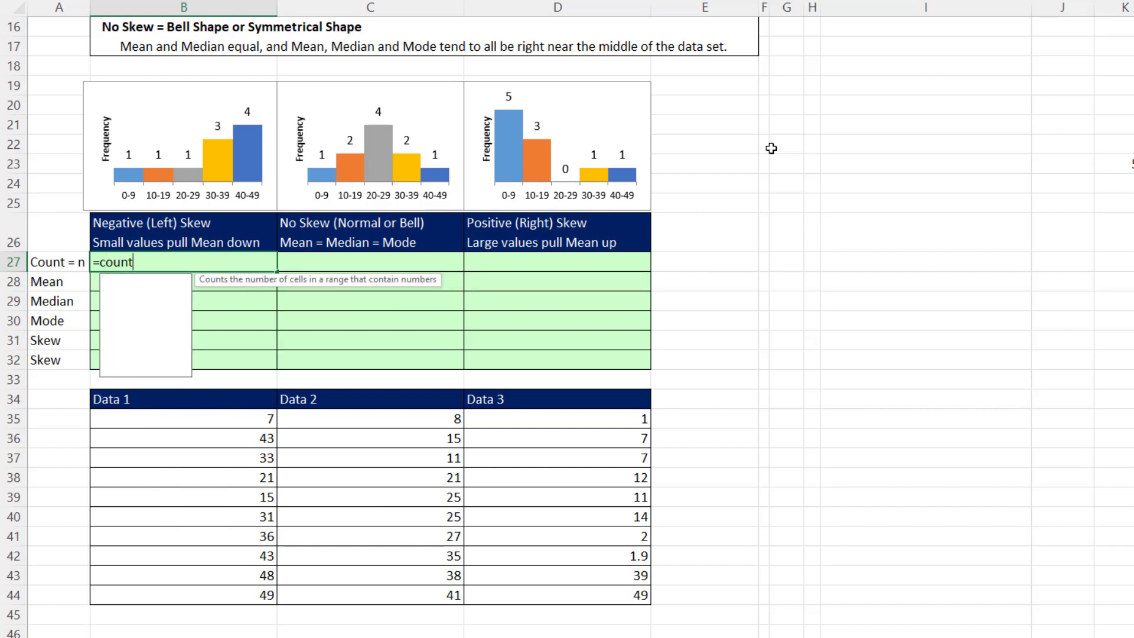
pyautogui.press('Tab')
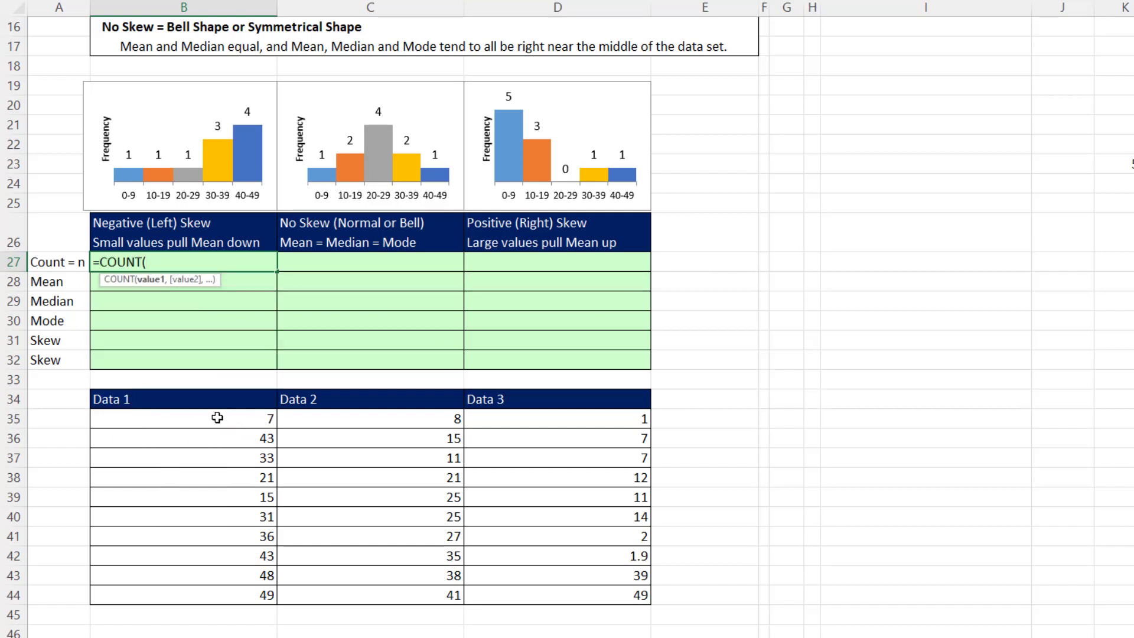
pyautogui.moveTo(217, 417); pyautogui.dragTo(219, 593)
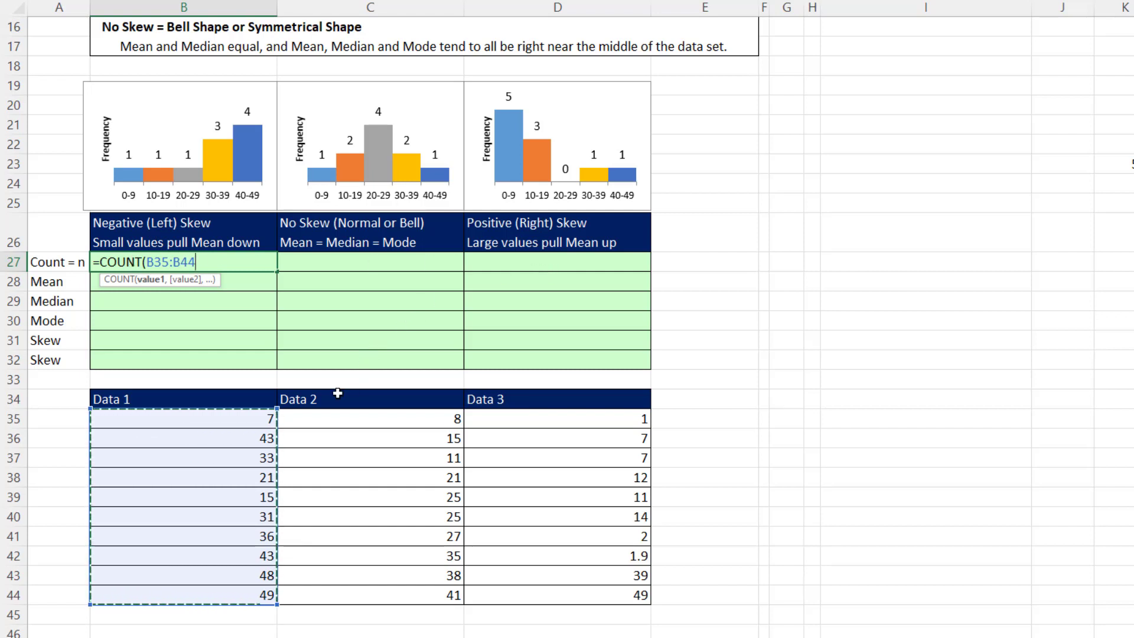
pyautogui.moveTo(247, 417); pyautogui.dragTo(539, 595)
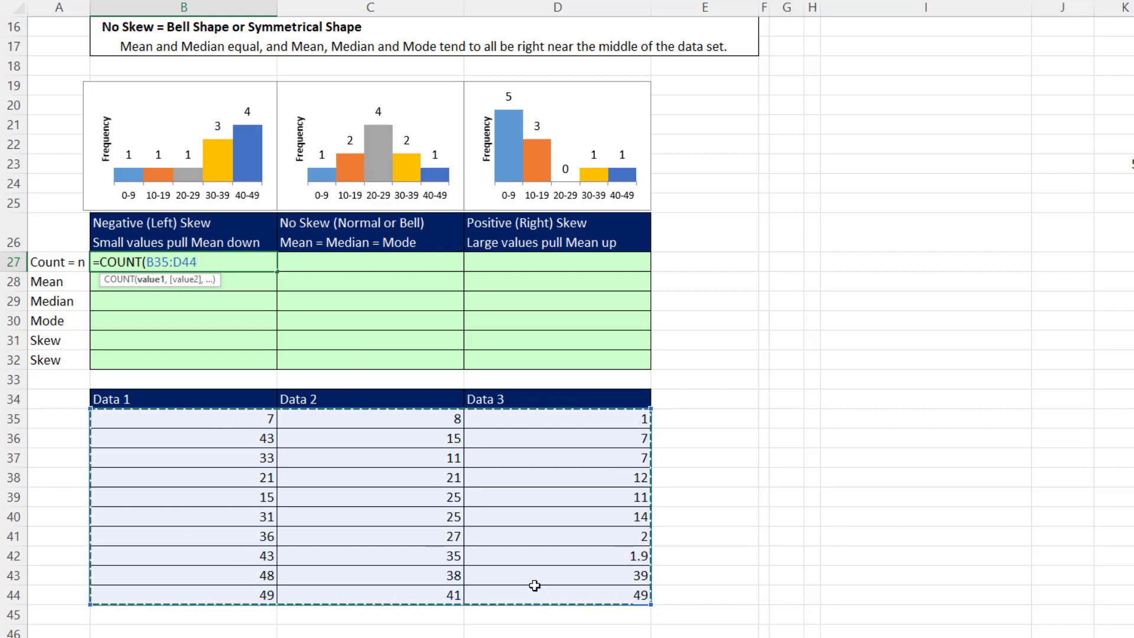
pyautogui.moveTo(240, 418); pyautogui.dragTo(233, 591)
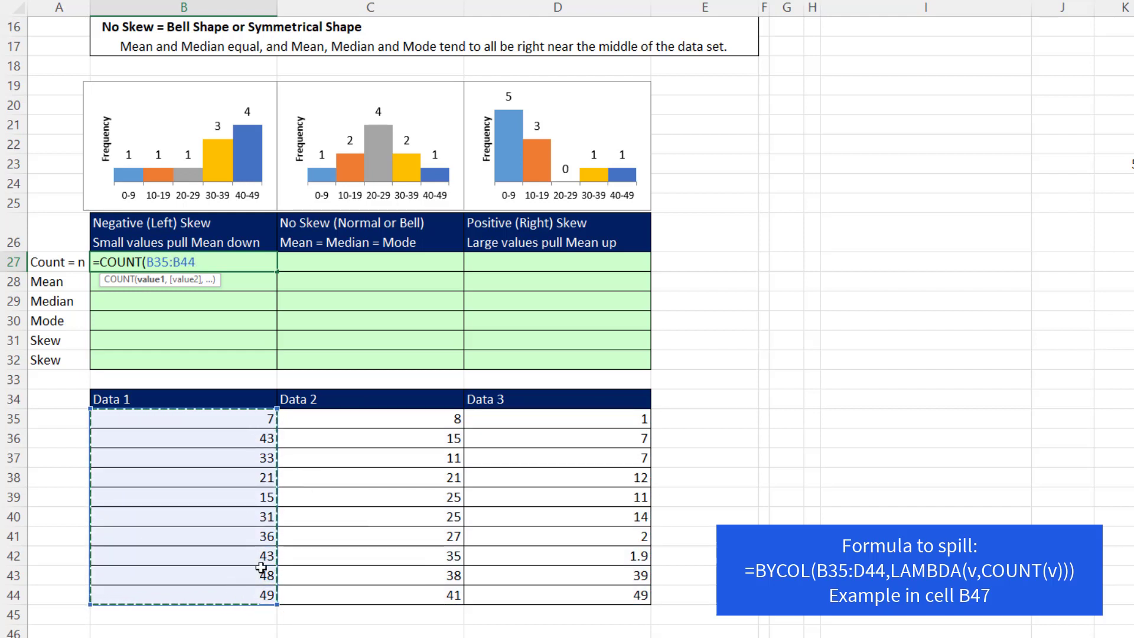
pyautogui.write(')')
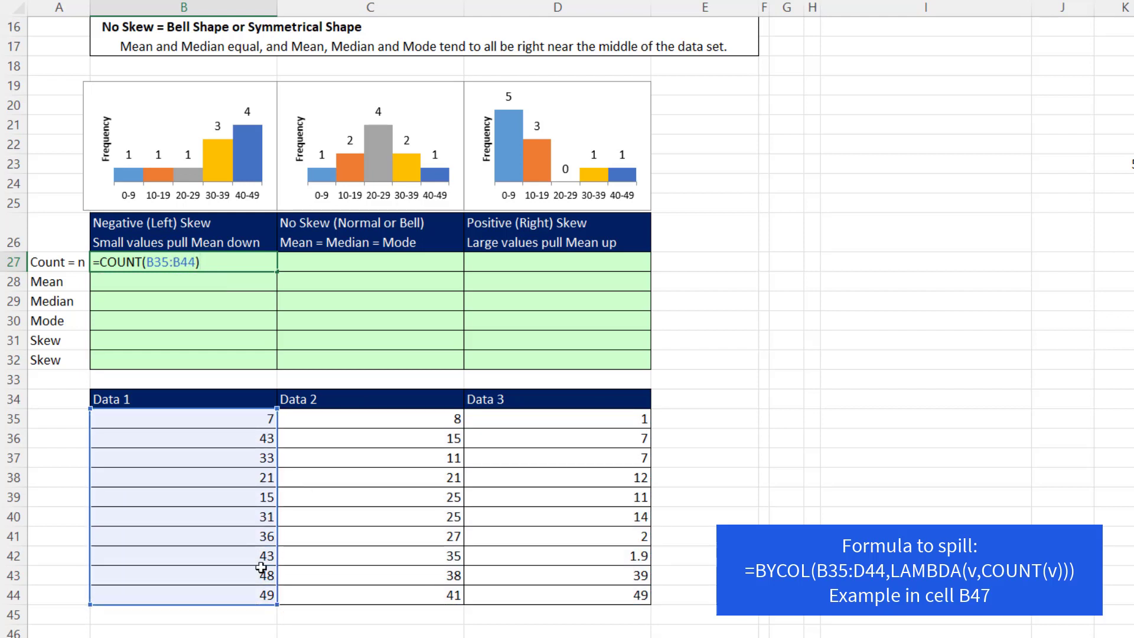
pyautogui.hotkey('ctrl', 'Return')
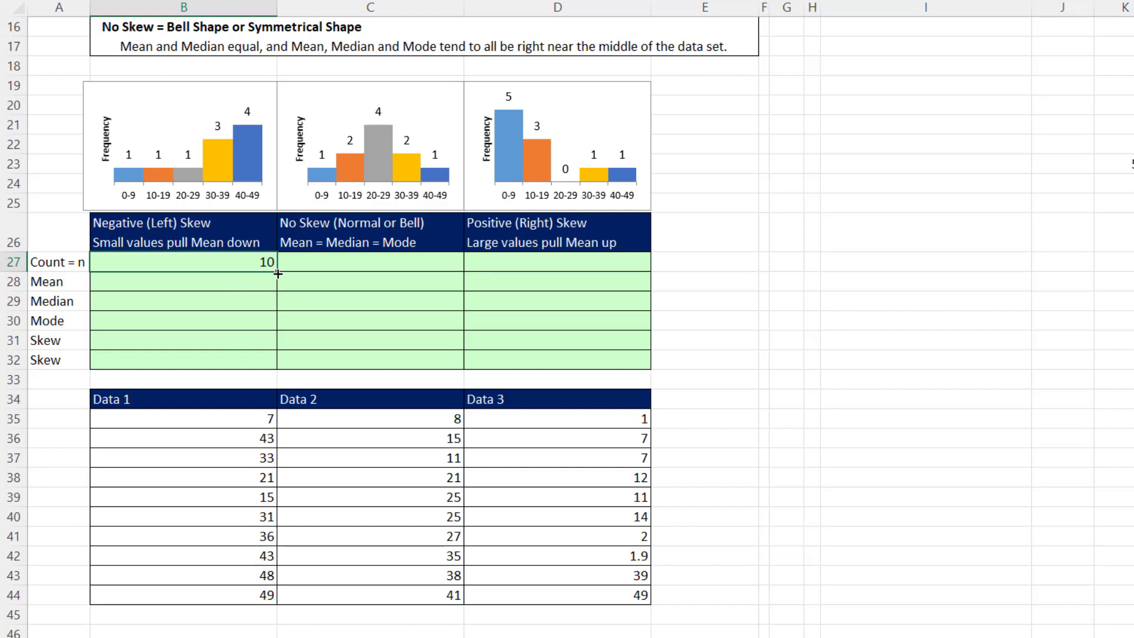
# Copy the count formula across to C27:D27 and open D27's formula for inspection
pyautogui.moveTo(277, 274); pyautogui.dragTo(600, 271)
pyautogui.click(603, 264)
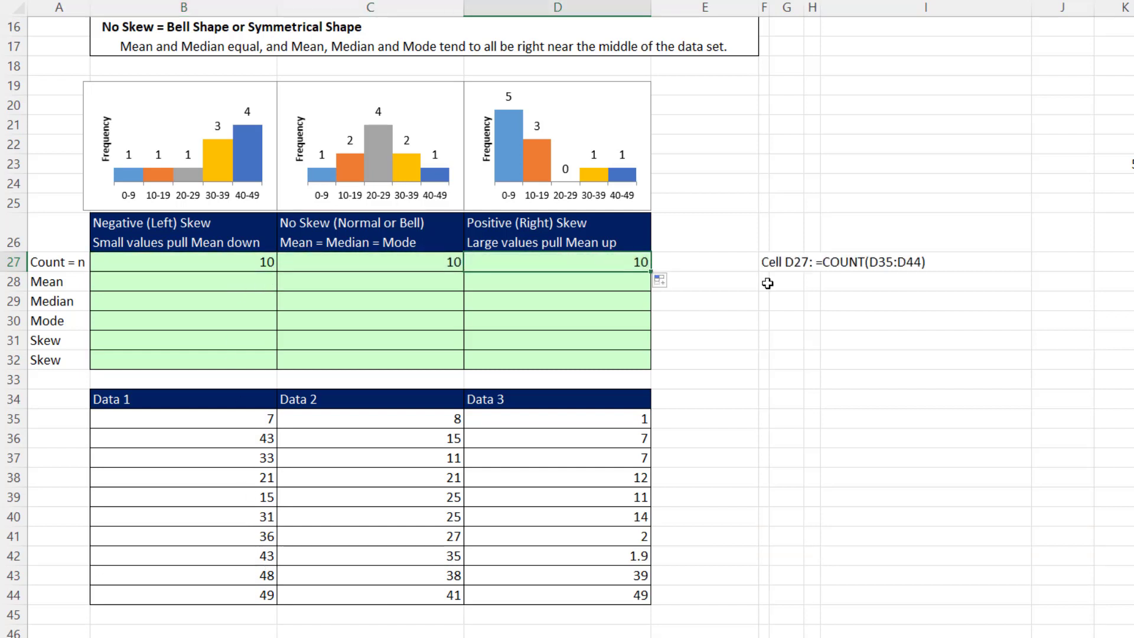
pyautogui.press('F2')
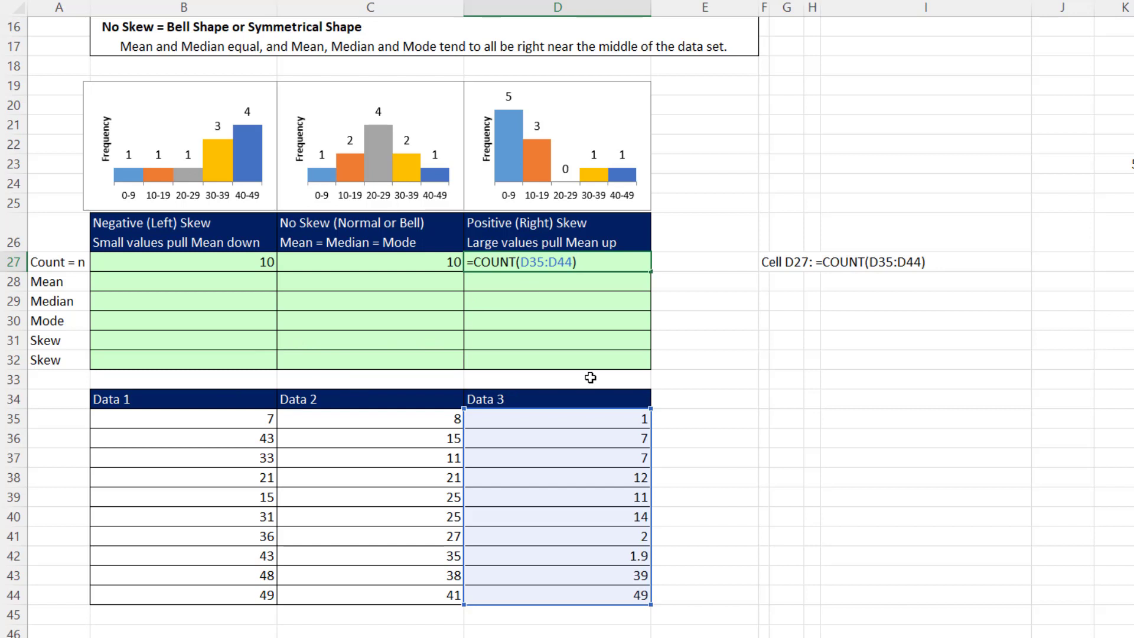
pyautogui.press('Escape')
# Enter =AVERAGE(B35:B44) in B28 to calculate the mean of Data 1
pyautogui.click(236, 286)
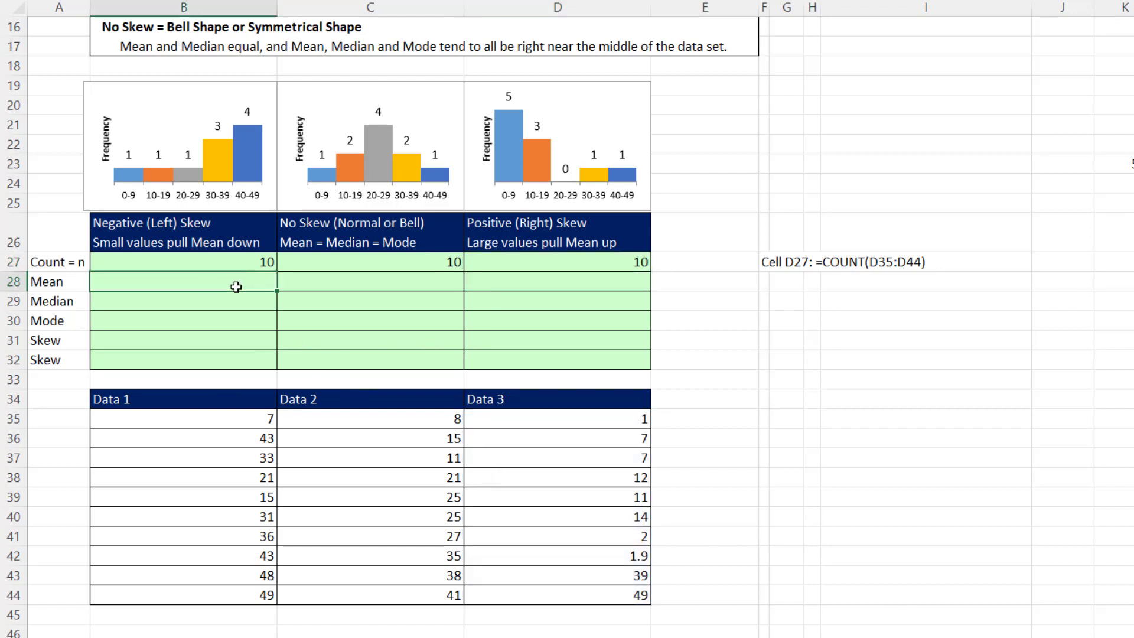
pyautogui.write('=ave')
pyautogui.press('Tab')
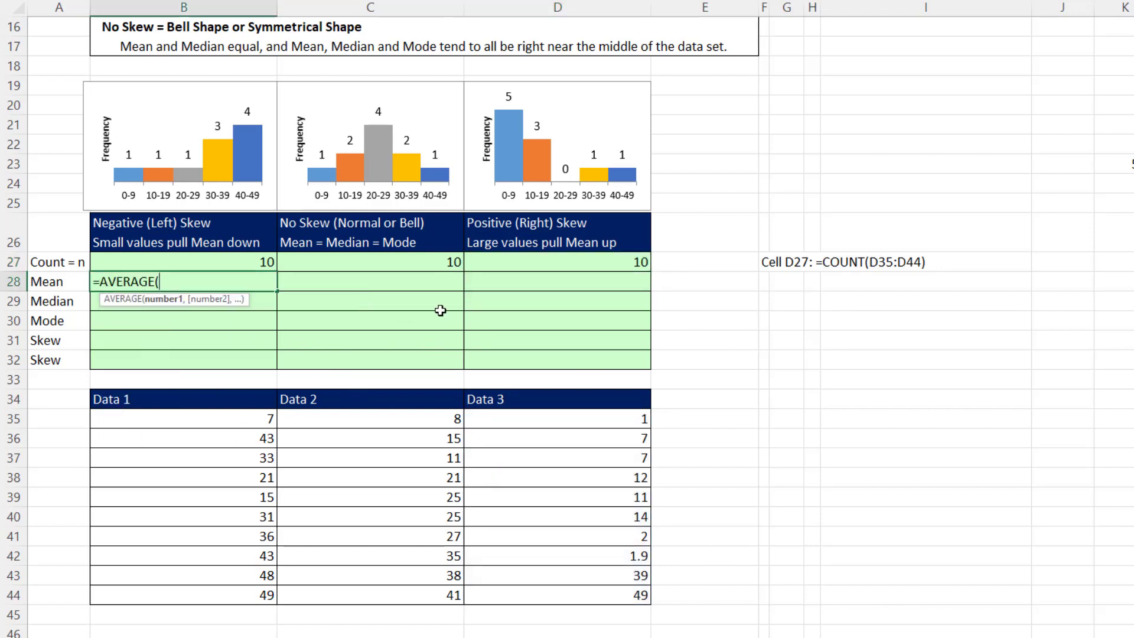
pyautogui.moveTo(259, 423); pyautogui.dragTo(263, 593)
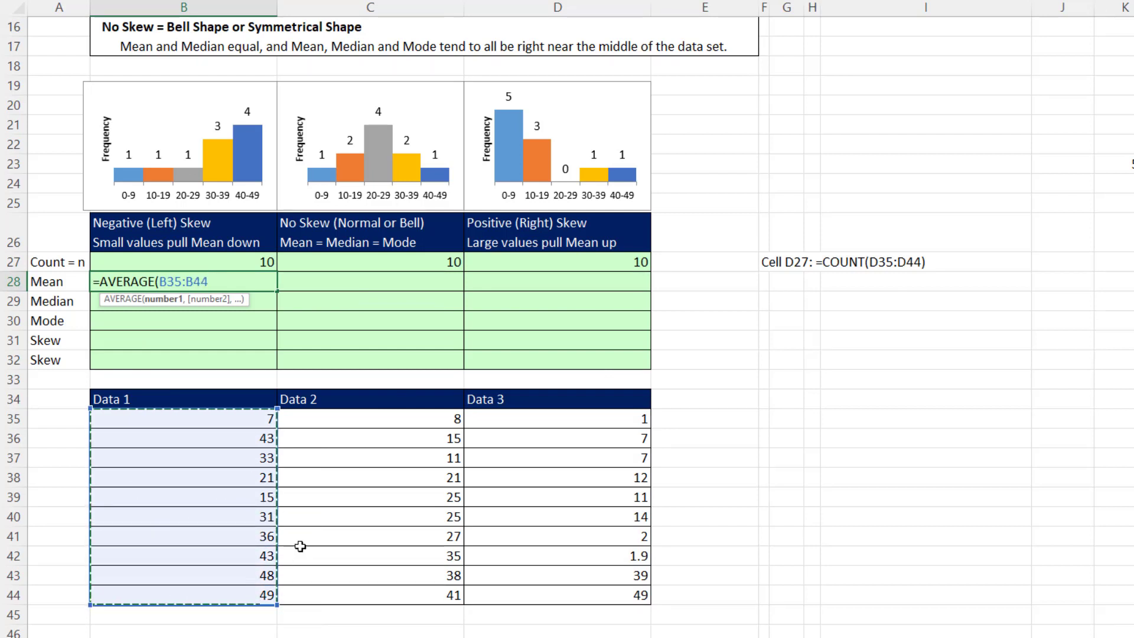
pyautogui.press('Return')
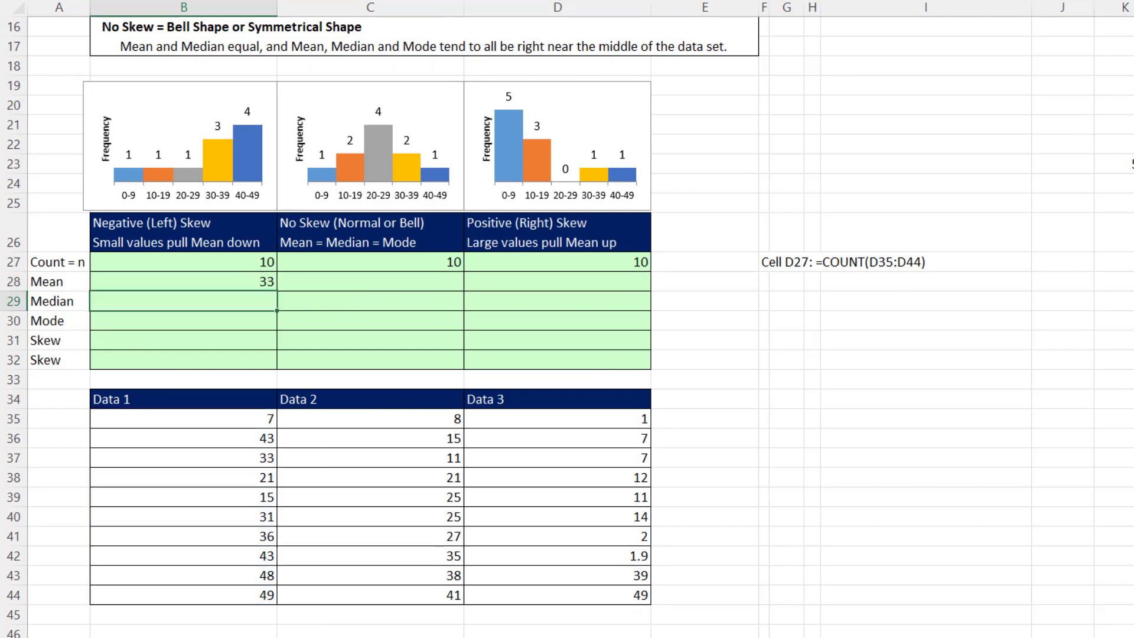
# Enter =MEDIAN(B35:B44) in B29 to calculate the median of Data 1
pyautogui.write('=med')
pyautogui.press('Tab')
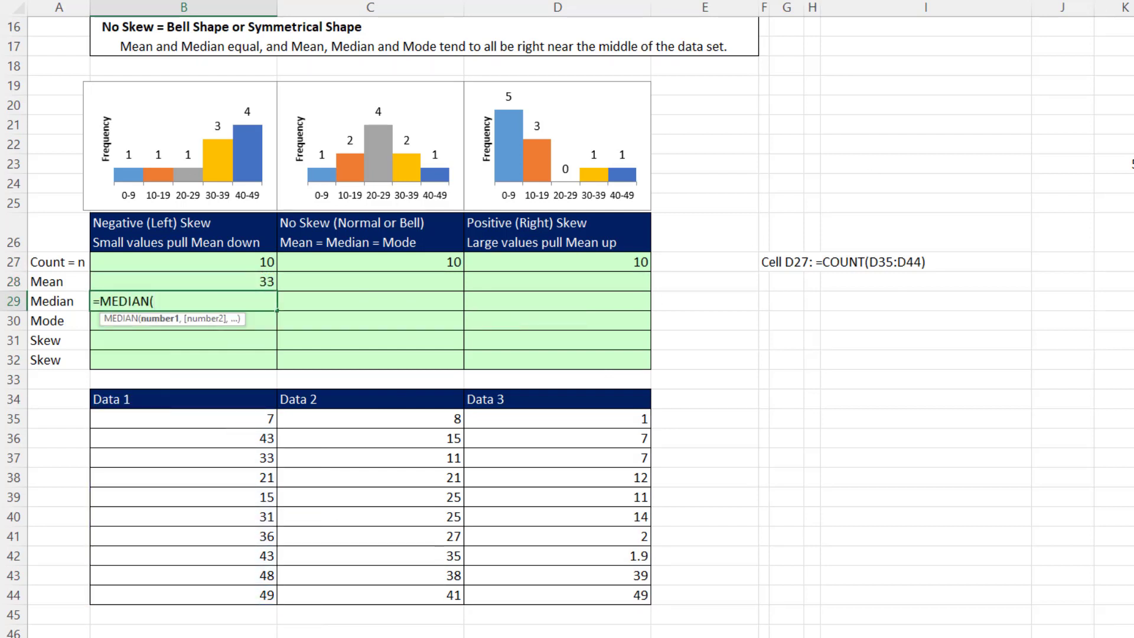
pyautogui.moveTo(260, 420); pyautogui.dragTo(255, 594)
pyautogui.press('Return')
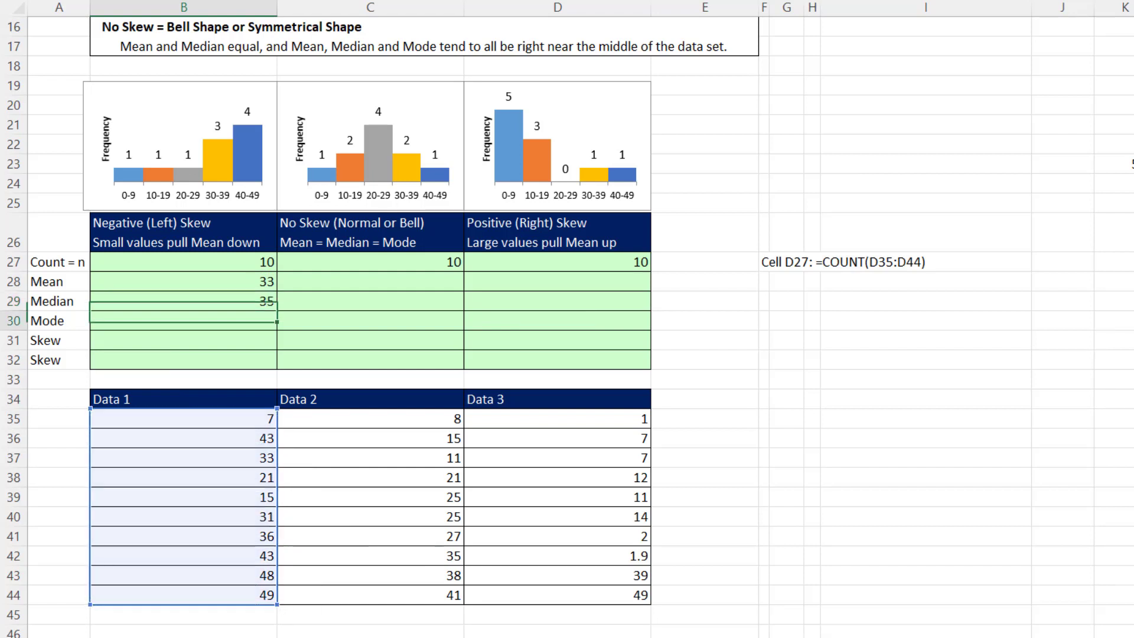
# Enter =MODE.MULT(B35:B44) in B30 to calculate the mode of Data 1
pyautogui.write('=mod')
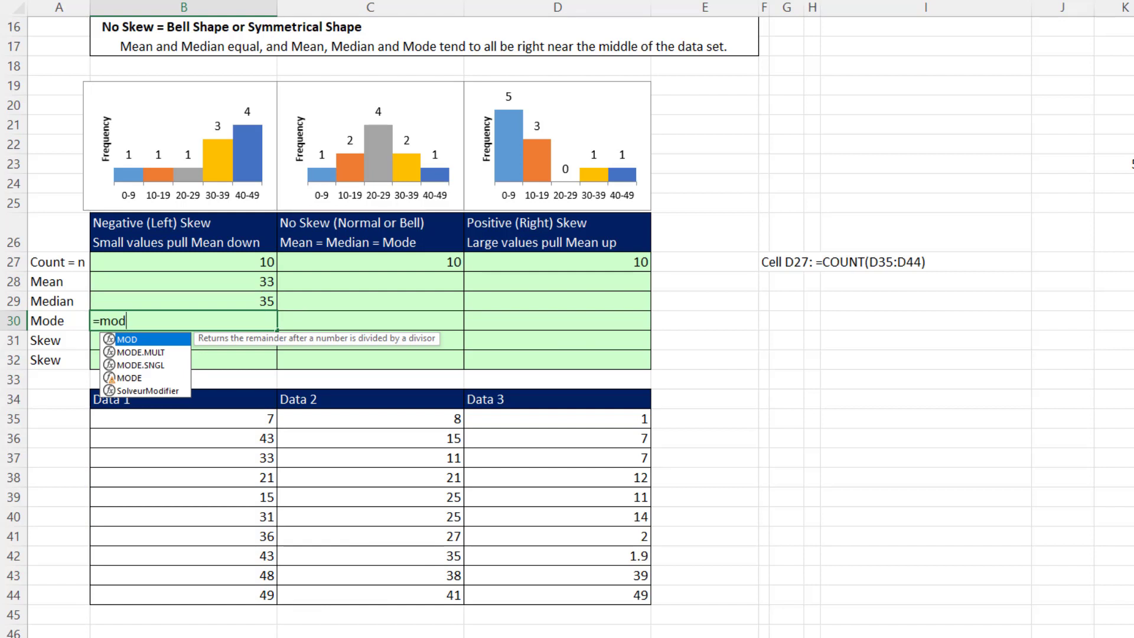
pyautogui.press('Down')
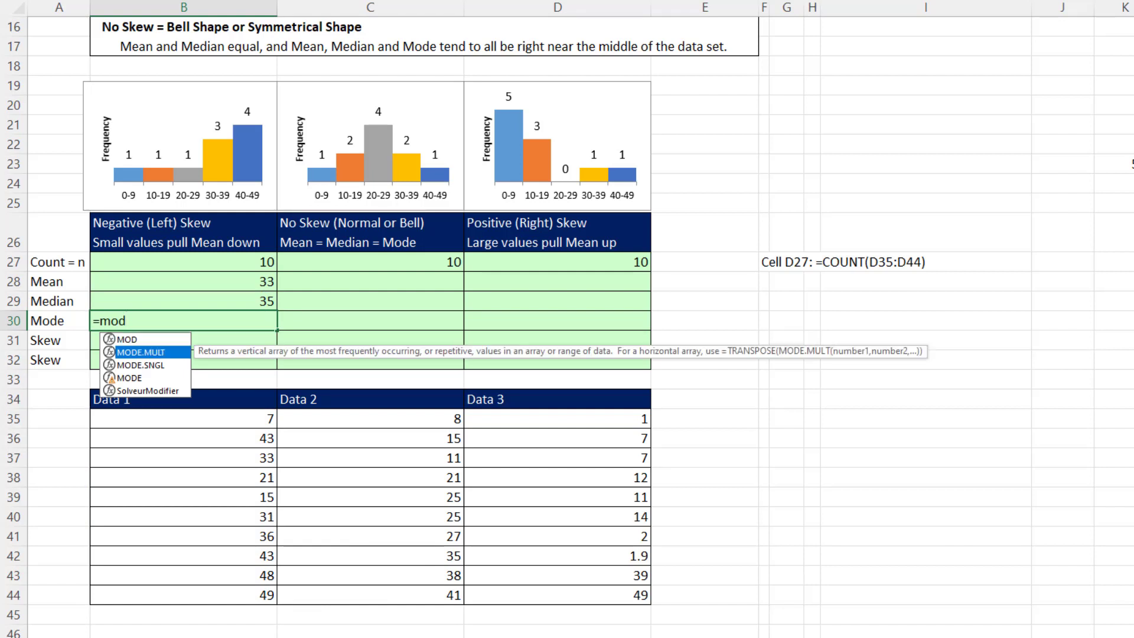
pyautogui.press('Tab')
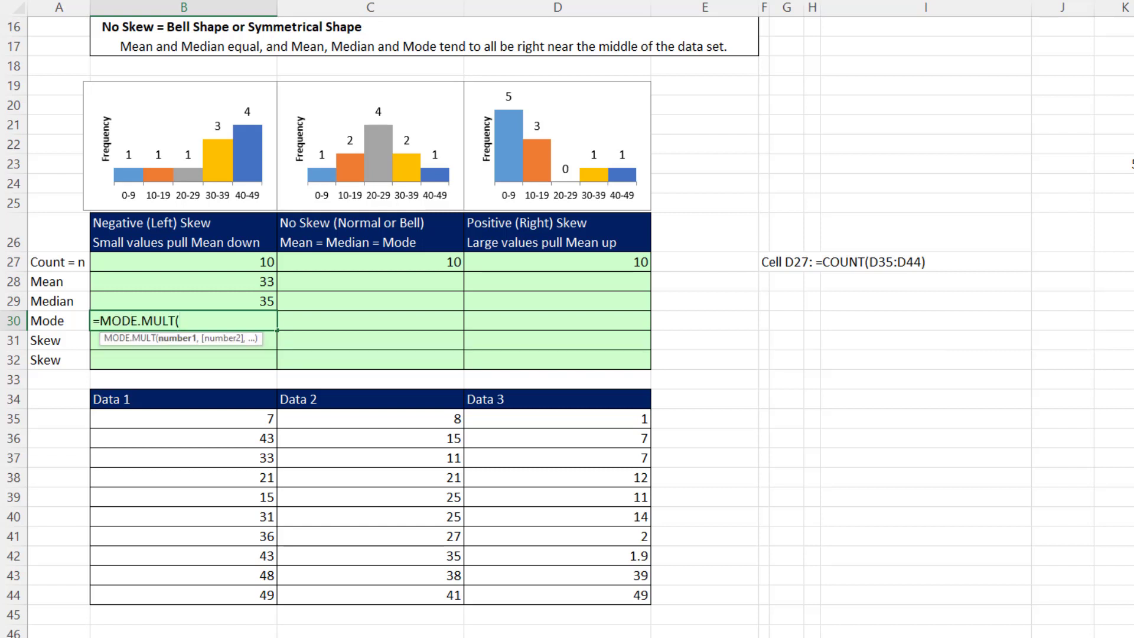
pyautogui.moveTo(236, 418); pyautogui.dragTo(240, 577)
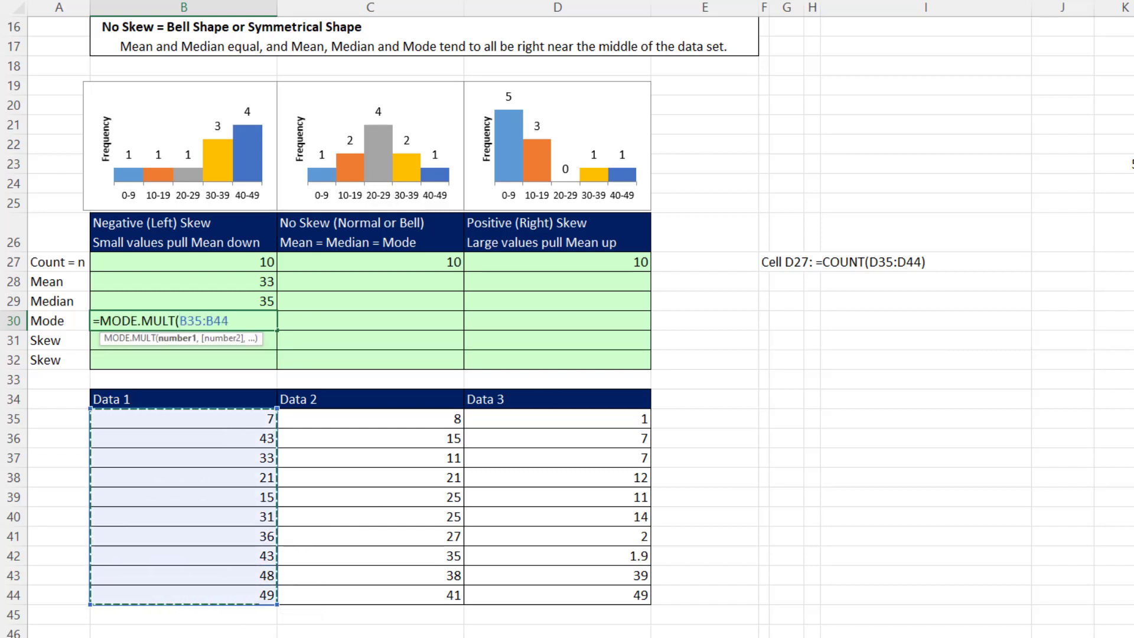
pyautogui.press('Return')
# Enter =SKEW(B35:B44) in B31 to calculate the skewness of Data 1
pyautogui.write('=')
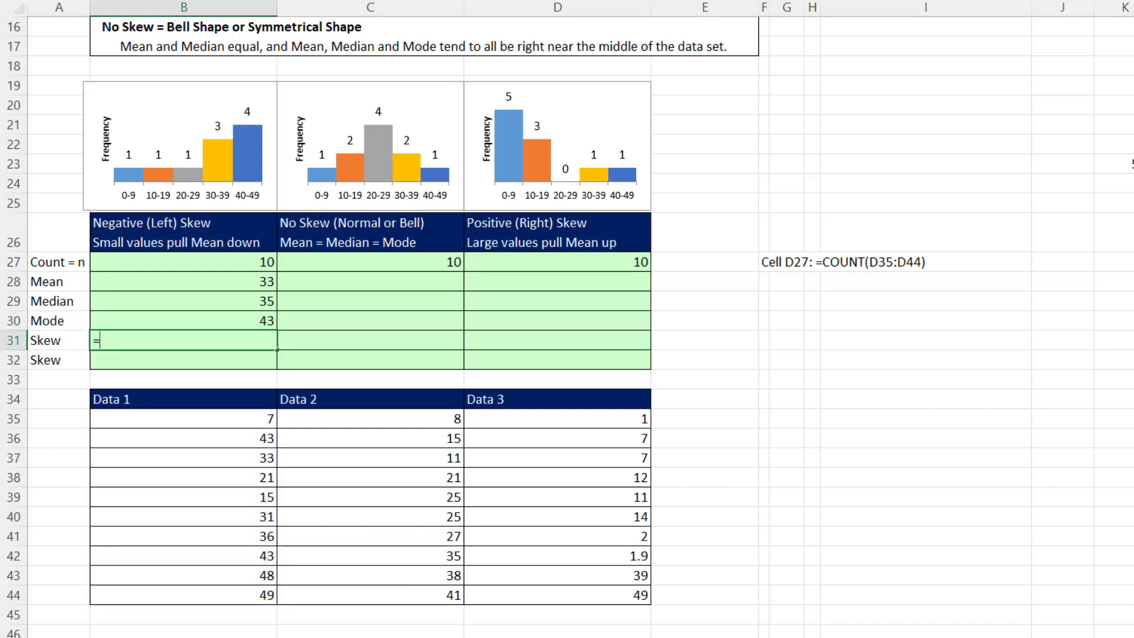
pyautogui.write('ske')
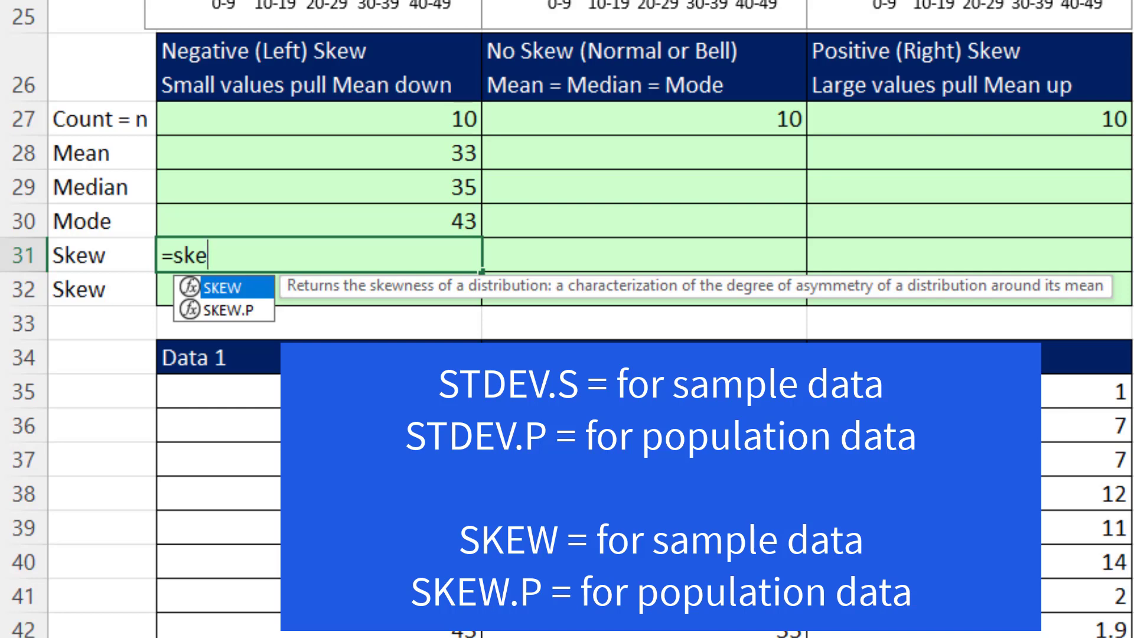
pyautogui.press('Tab')
pyautogui.moveTo(331, 389); pyautogui.dragTo(289, 560)
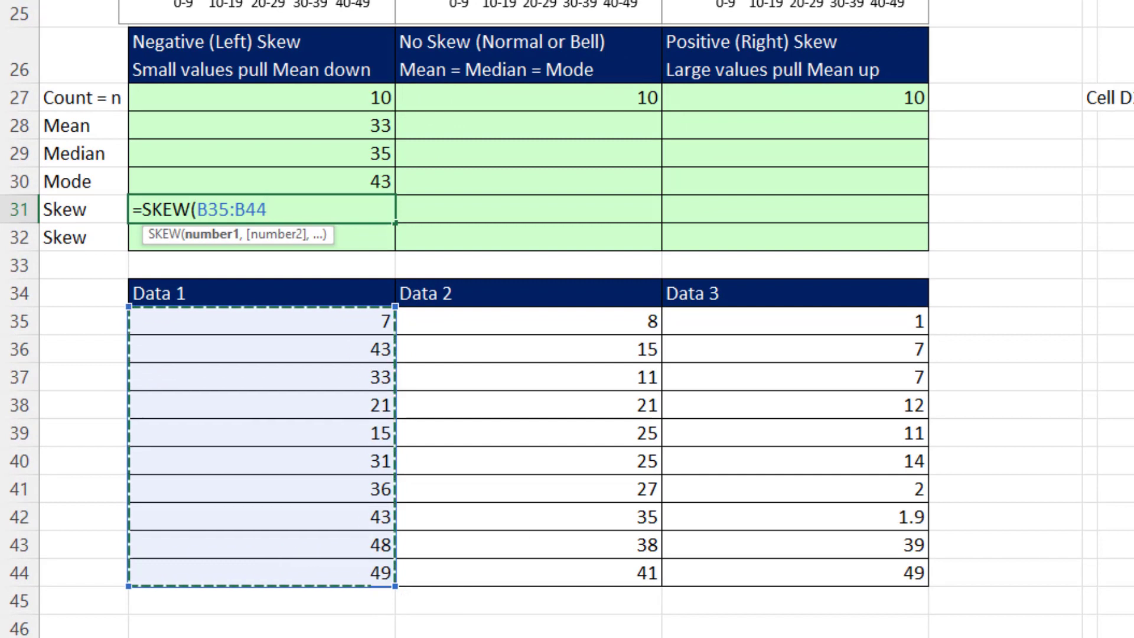
pyautogui.press('Return')
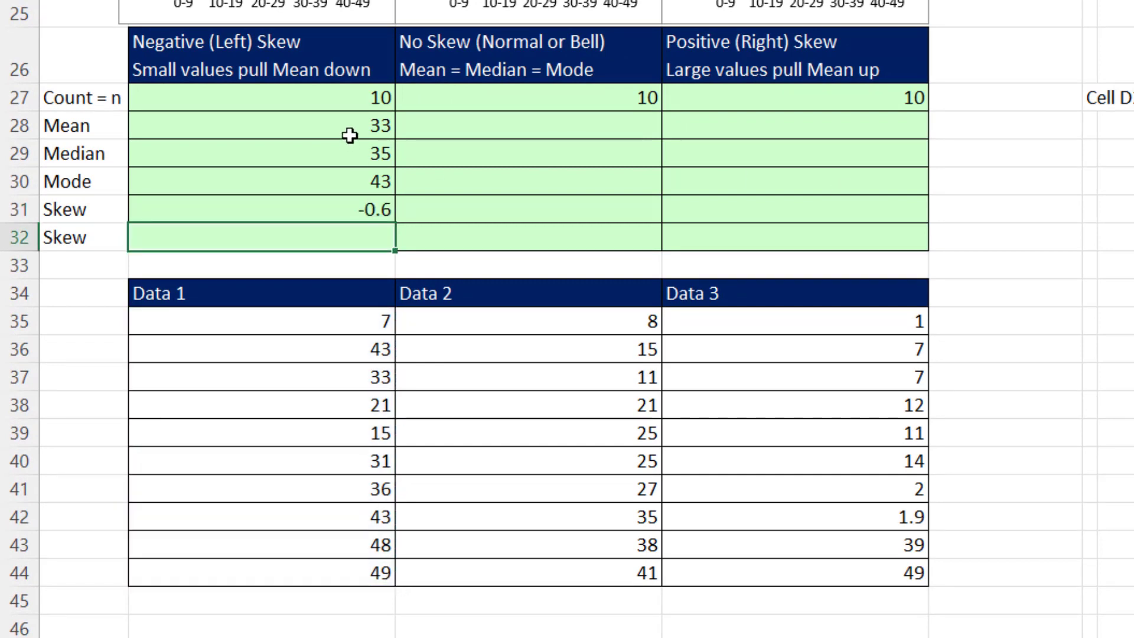
# Copy the mean, median, mode and skew formulas from B28:B31 across to columns C and D, checking D31's formula
pyautogui.moveTo(352, 126); pyautogui.dragTo(854, 212)
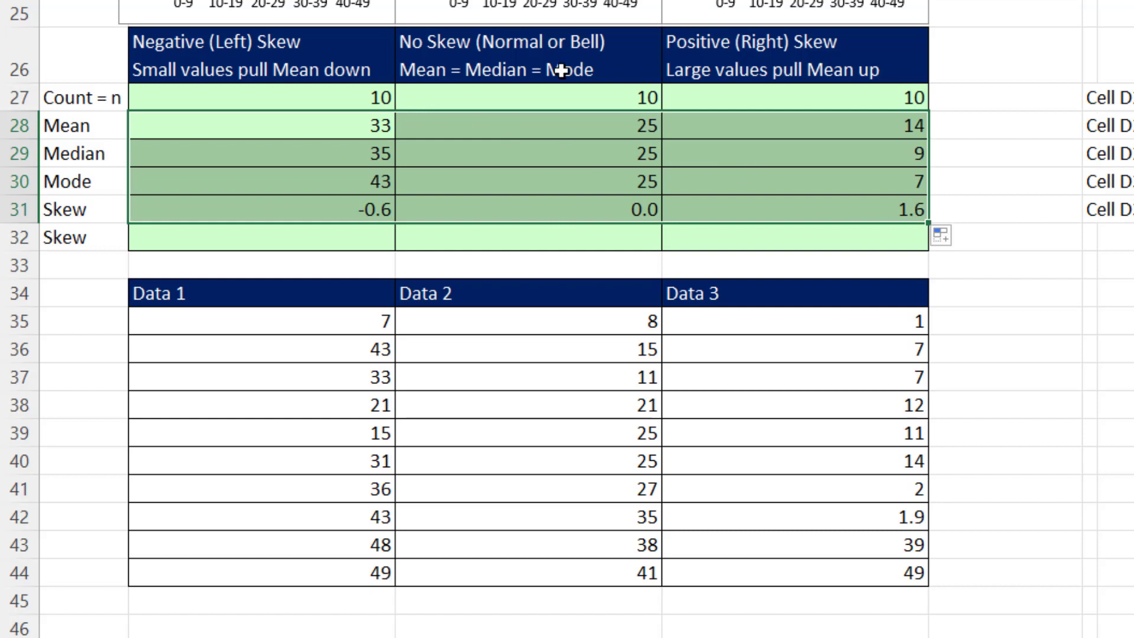
pyautogui.click(863, 204)
pyautogui.press('F2')
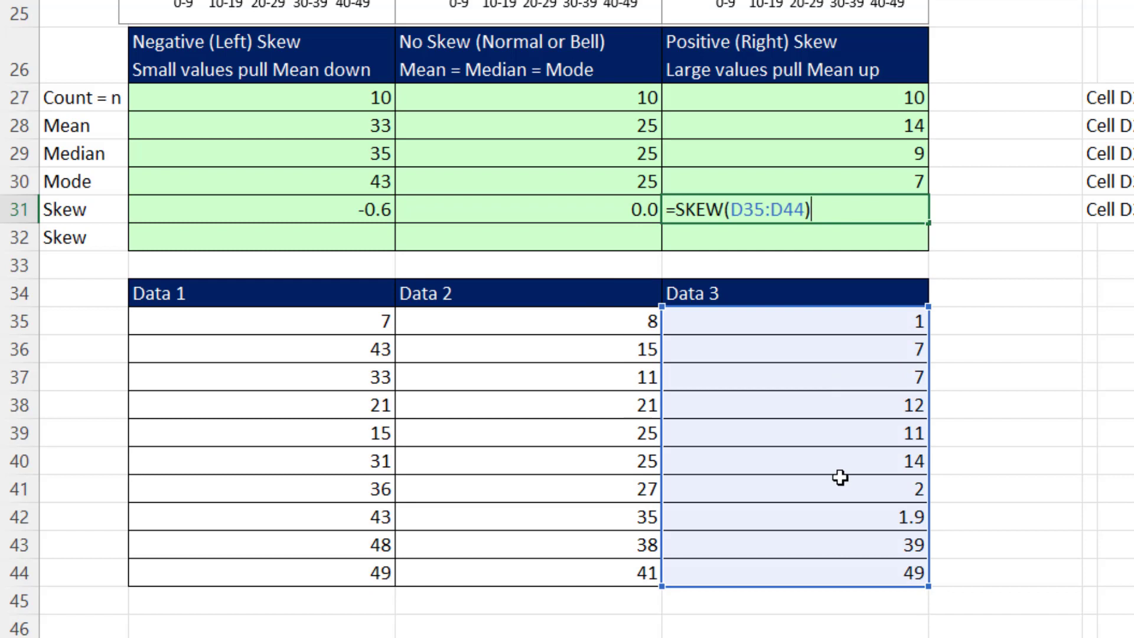
pyautogui.press('Return')
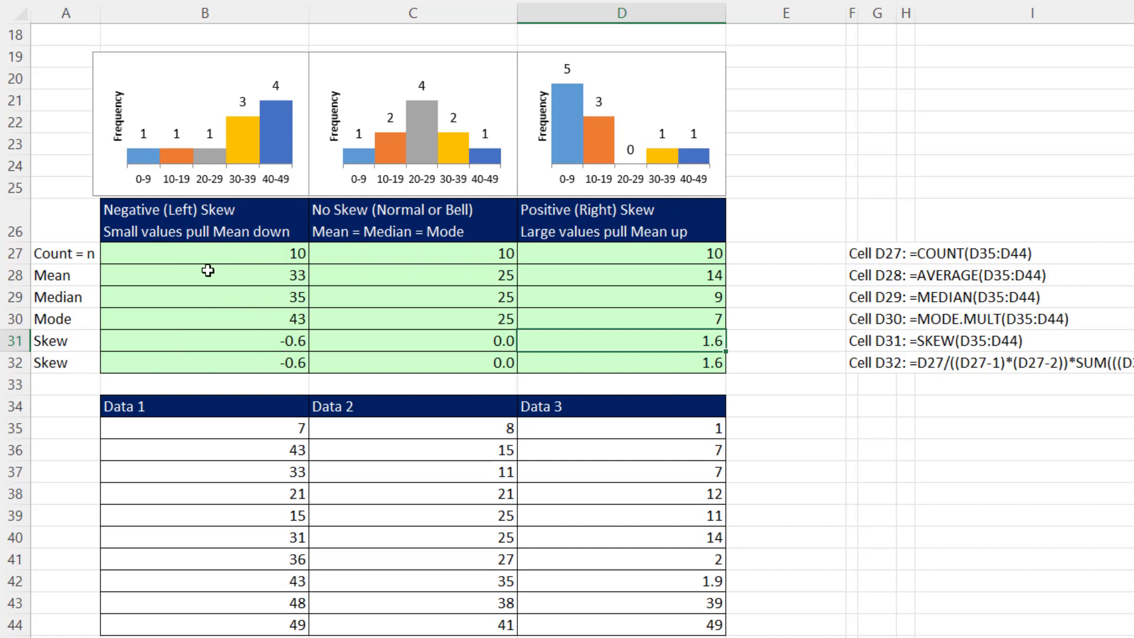
pyautogui.click(208, 271)
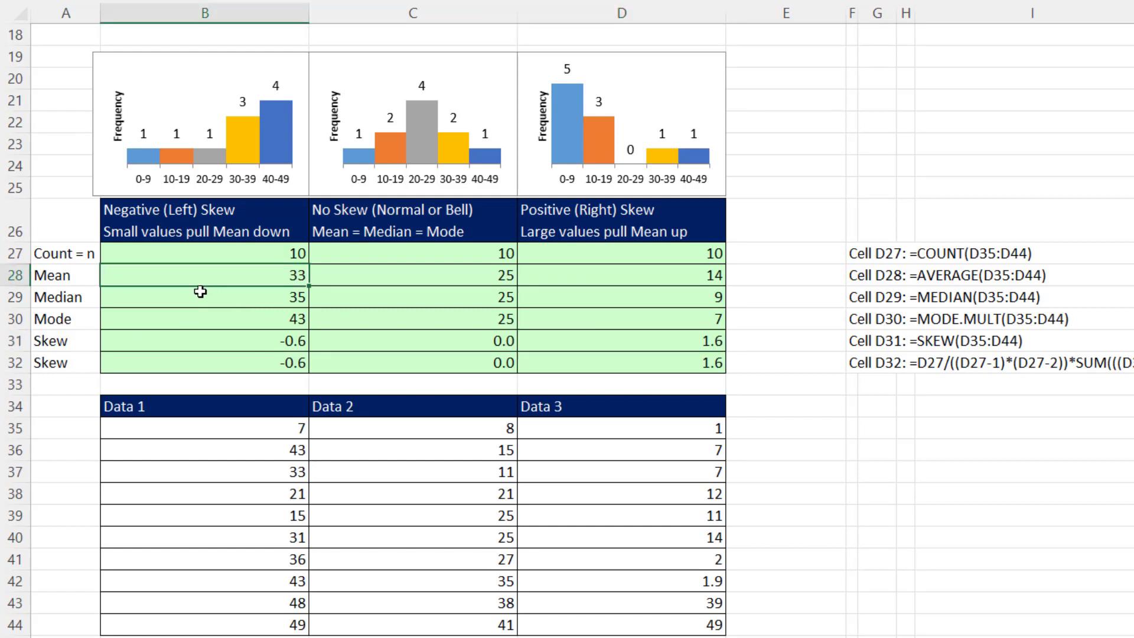
pyautogui.click(200, 291)
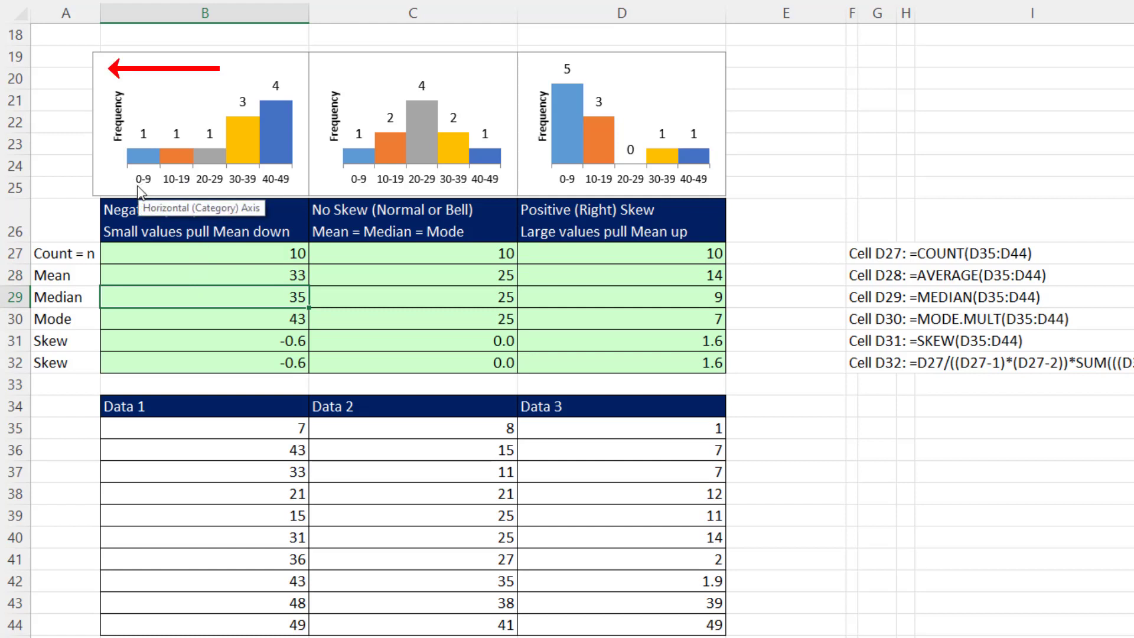
pyautogui.click(202, 277)
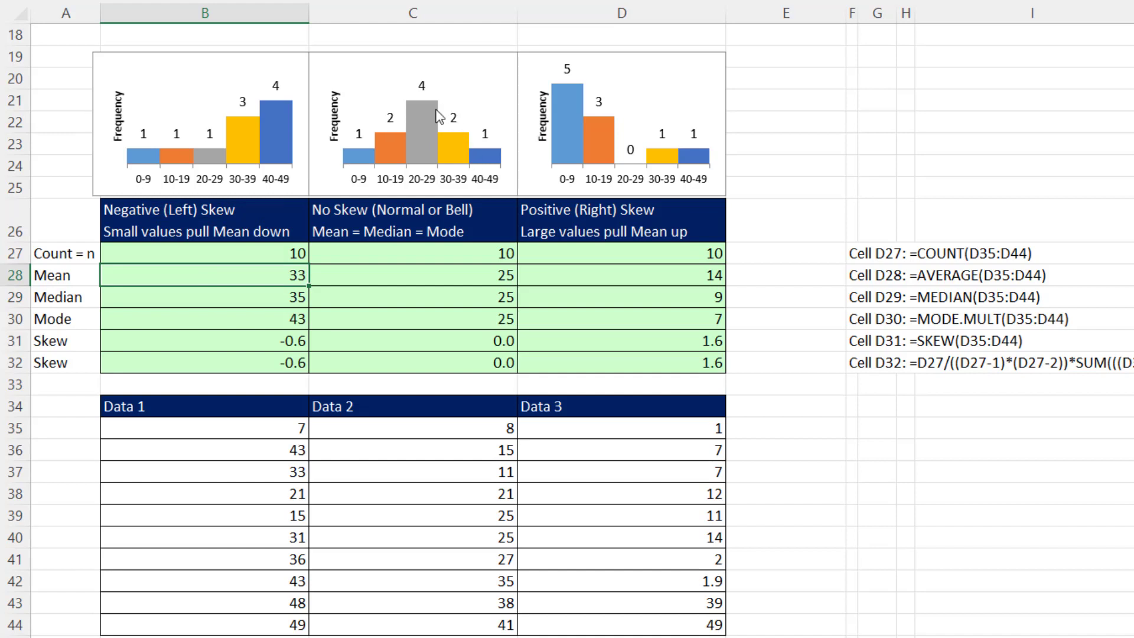
pyautogui.click(451, 281)
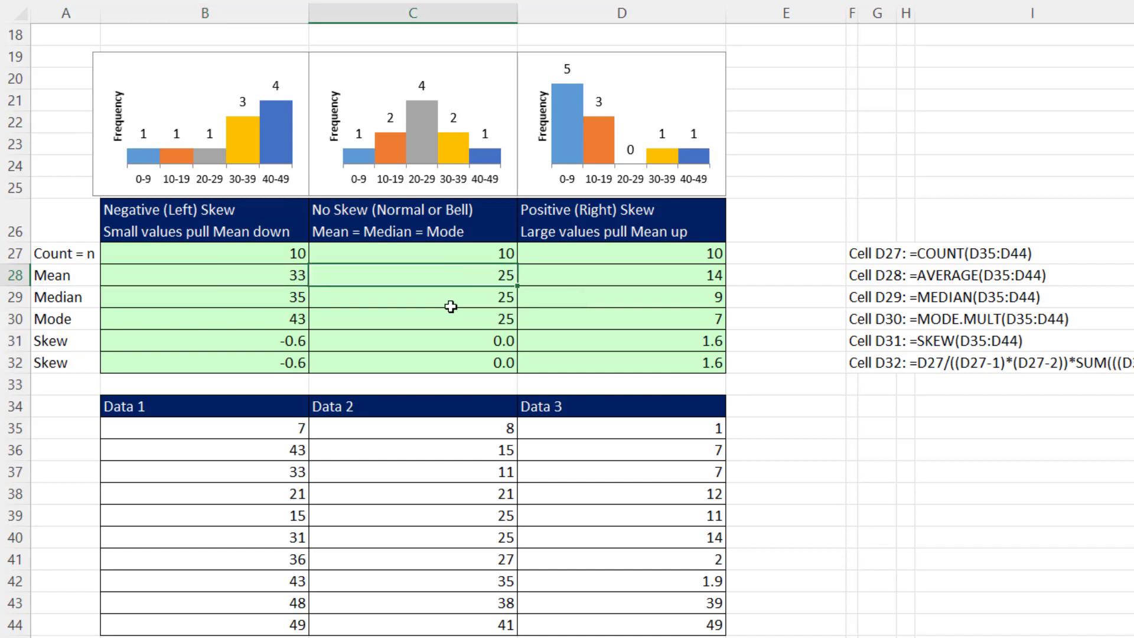
# Review the mean, median, mode and skew results for Data 2 and Data 3, then open the S(L) sheet
pyautogui.click(445, 298)
pyautogui.click(449, 324)
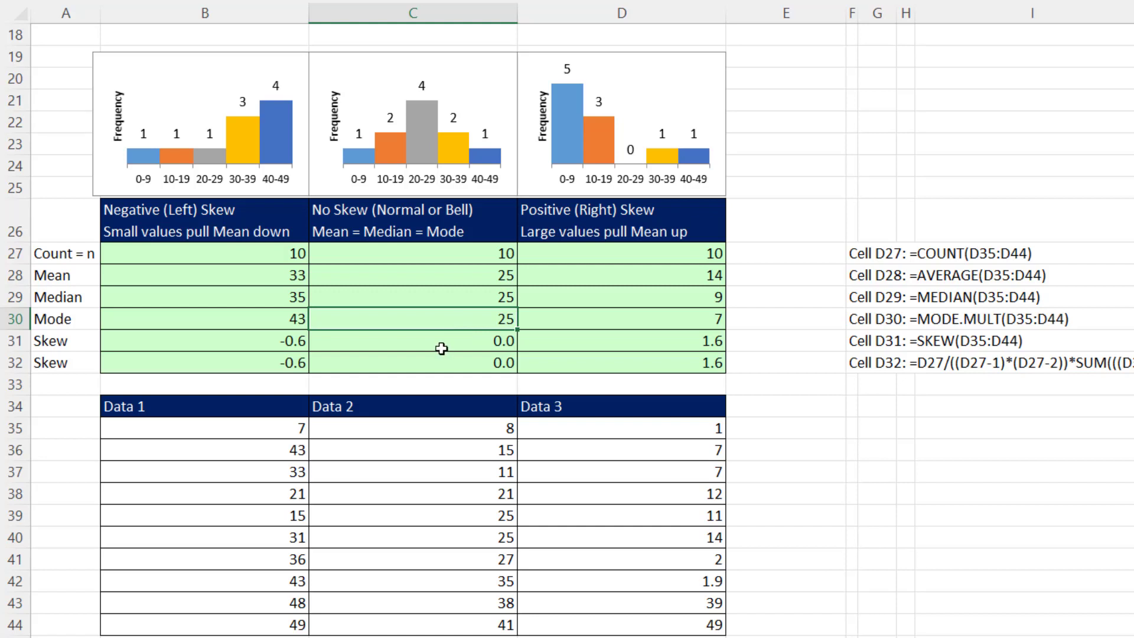
pyautogui.click(442, 348)
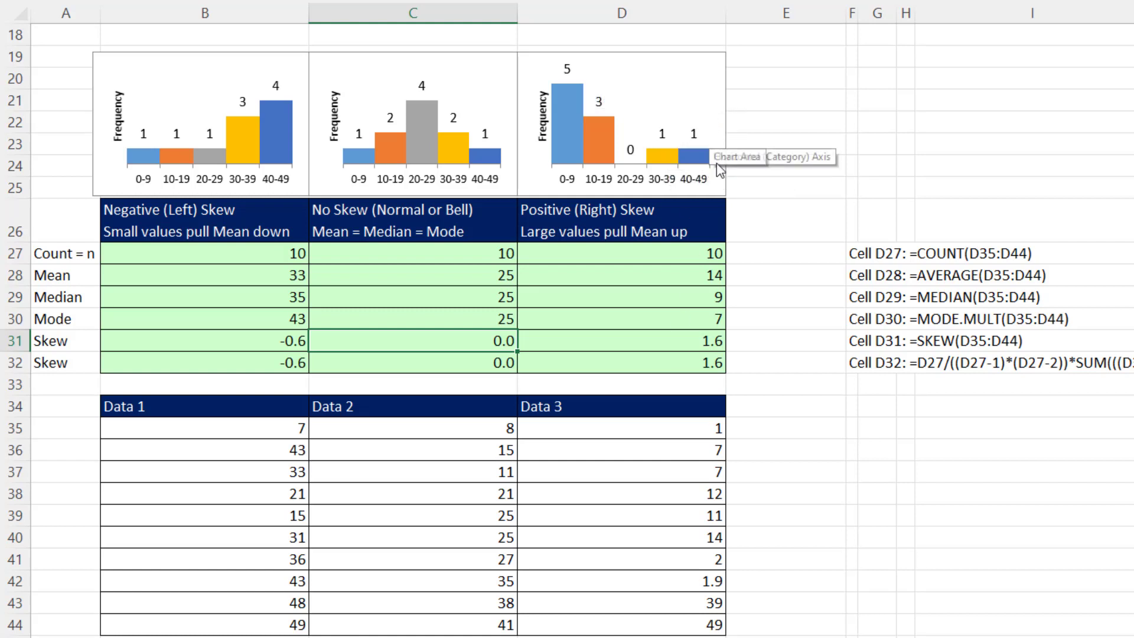
pyautogui.click(691, 272)
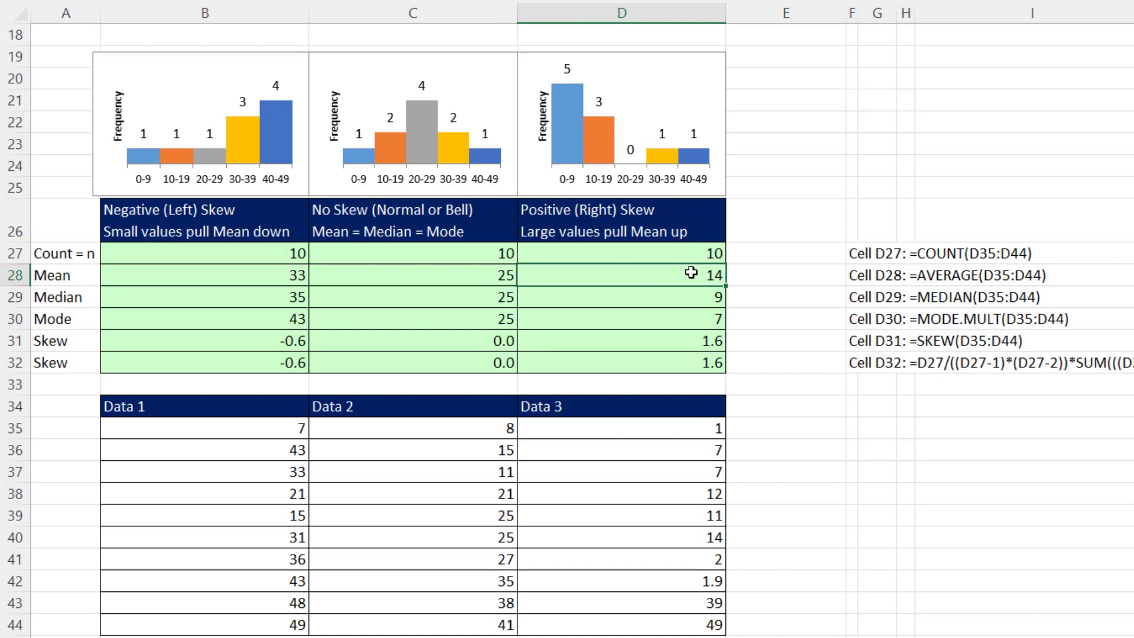
pyautogui.click(692, 298)
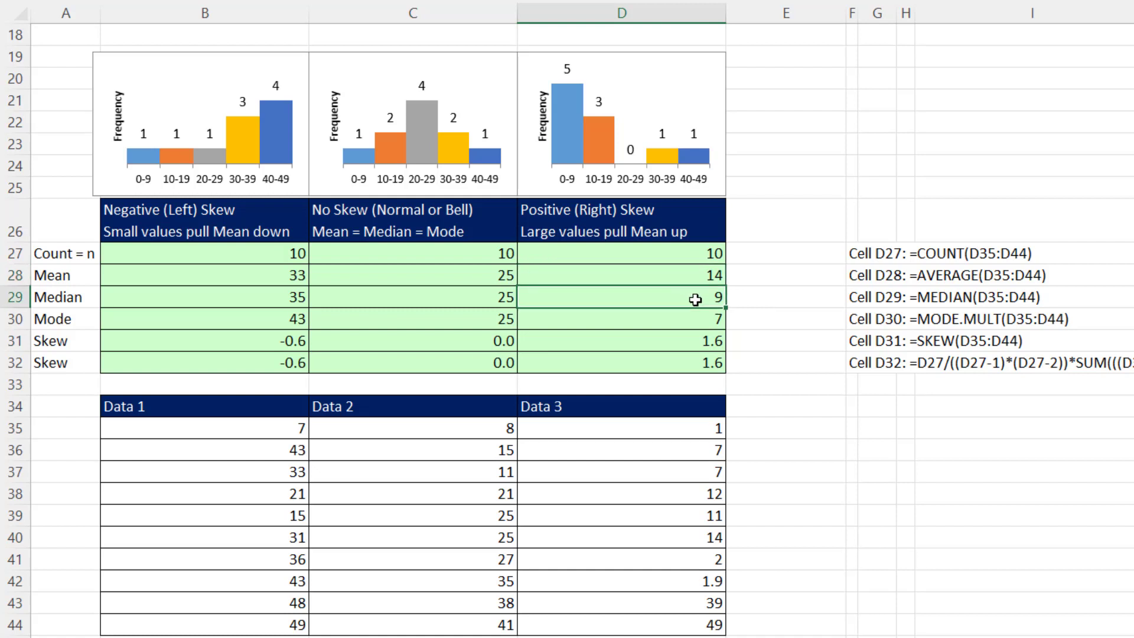
pyautogui.click(699, 319)
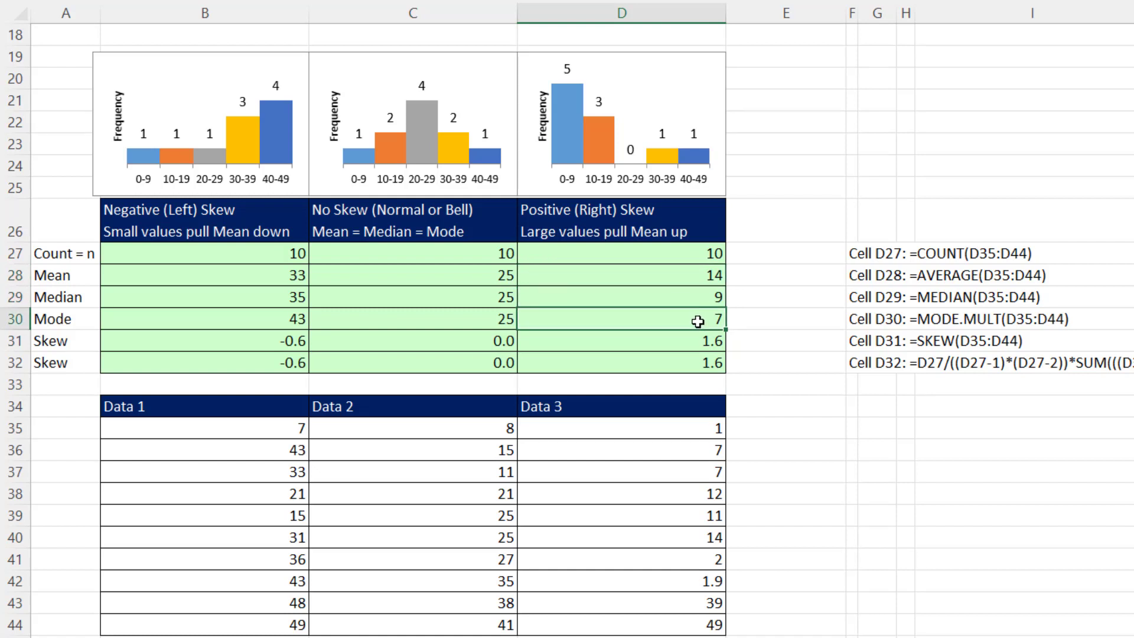
pyautogui.click(713, 343)
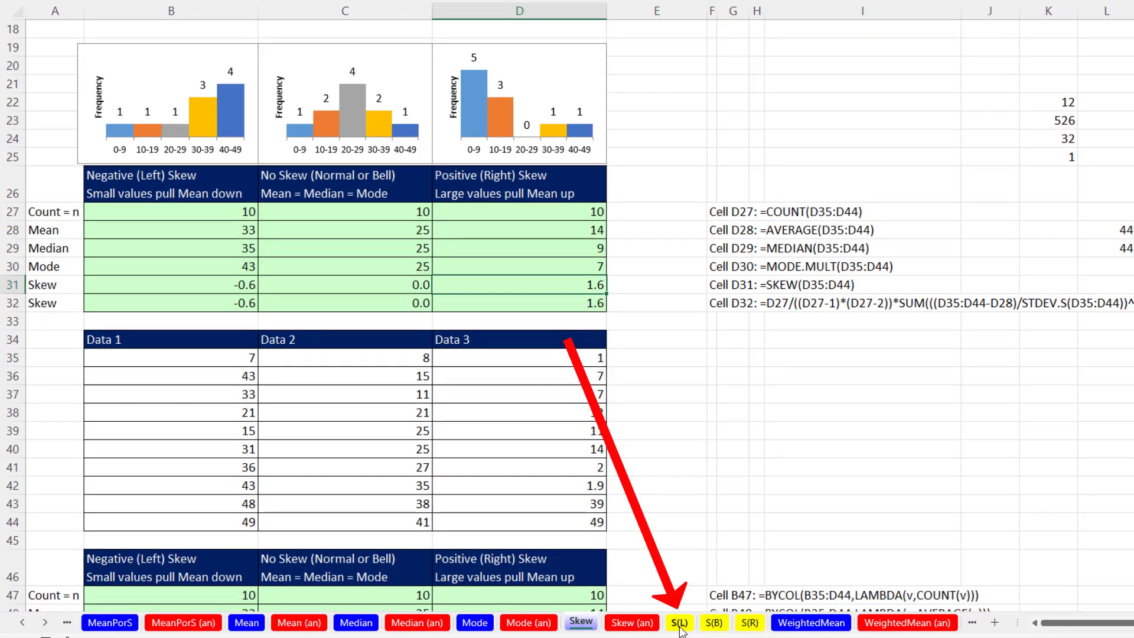
pyautogui.click(681, 626)
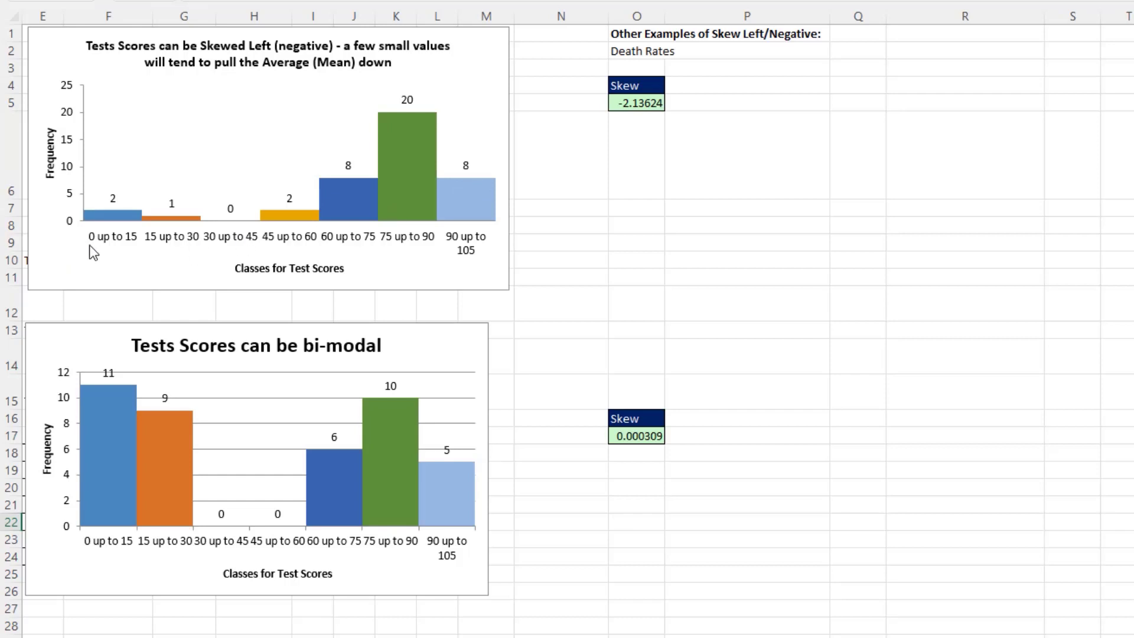
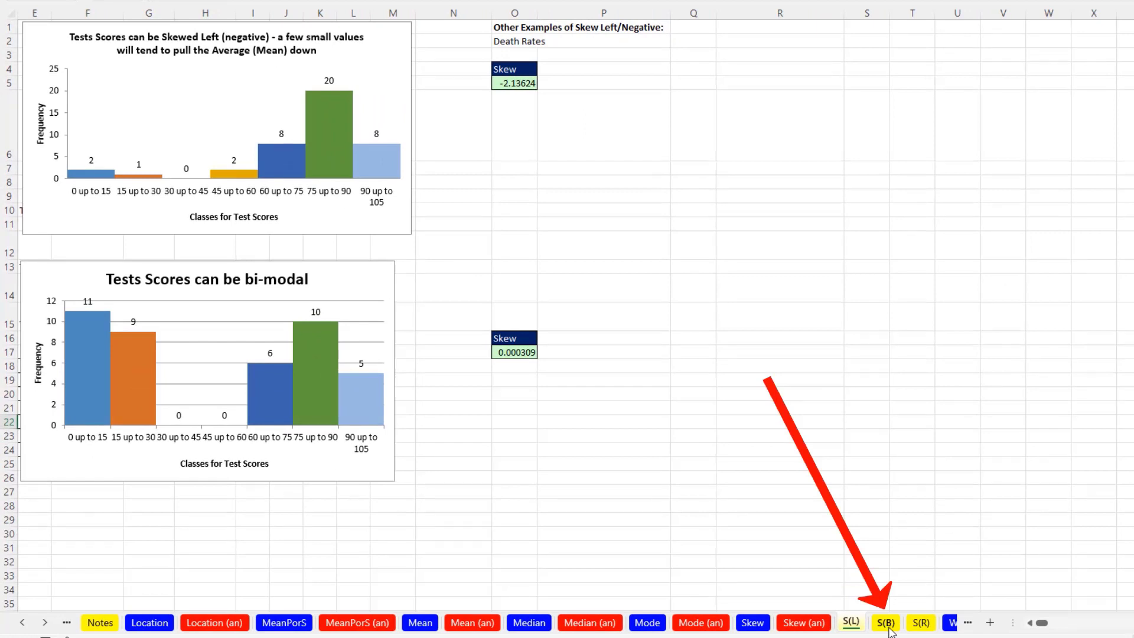
# Review the bell-shaped and right-skewed histogram sheets with their skew values
pyautogui.click(885, 623)
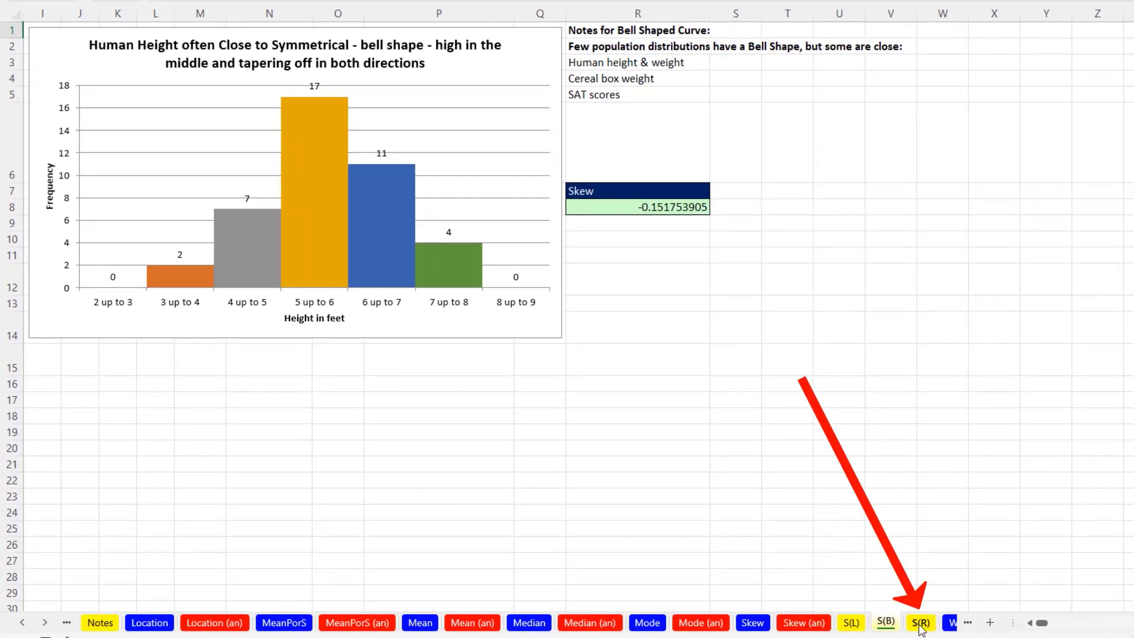
pyautogui.click(920, 623)
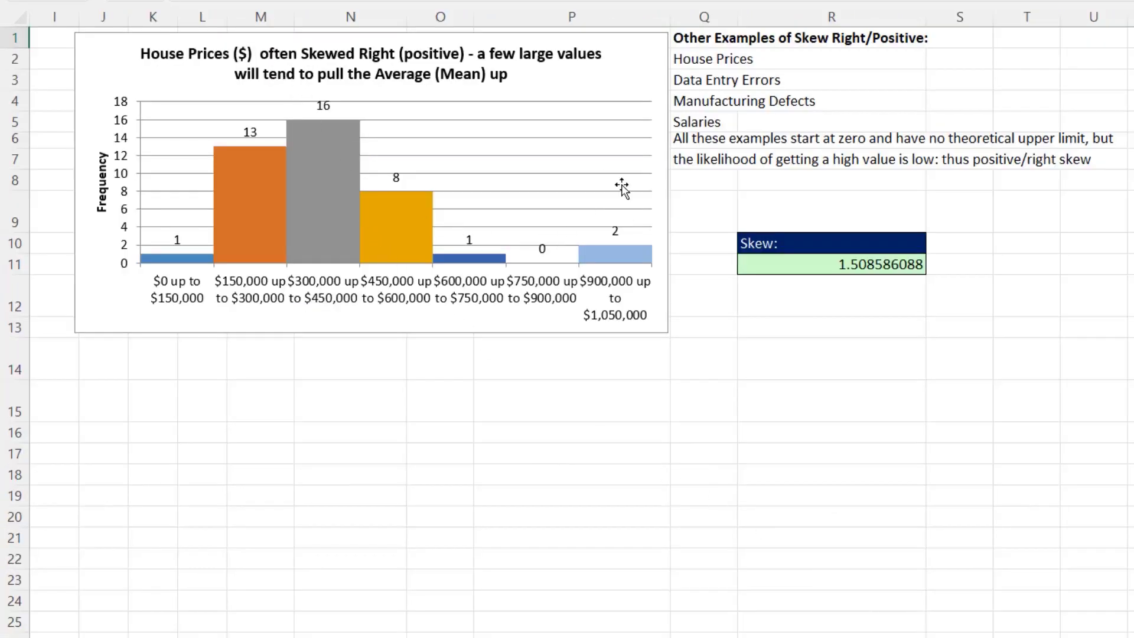
pyautogui.moveTo(651, 255)
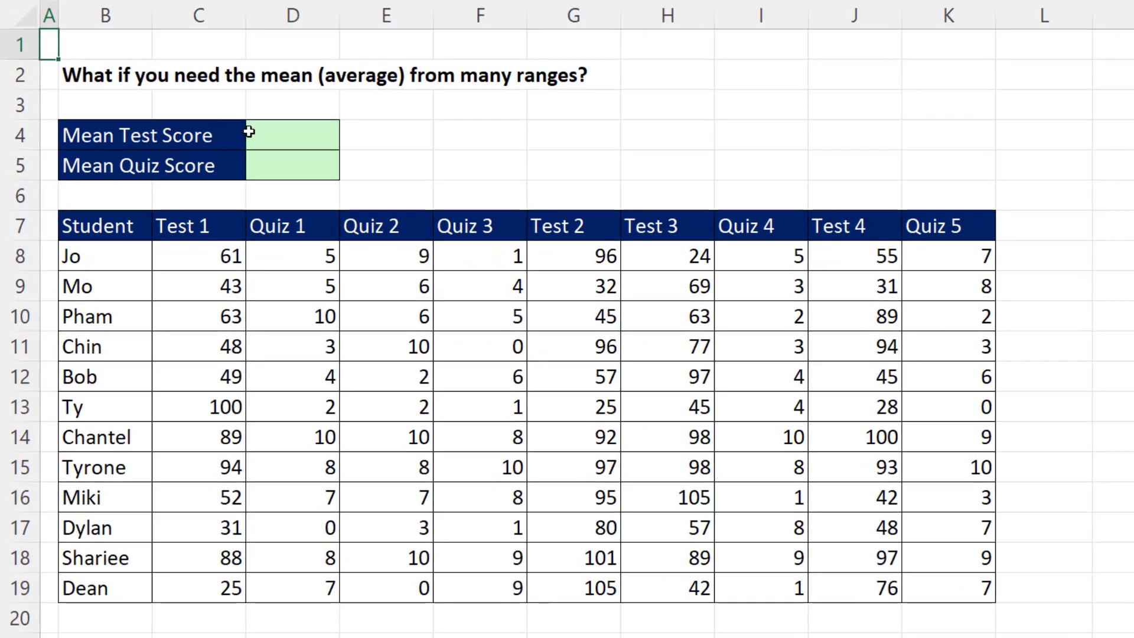
# Enter =AVERAGE(C8:C19,G8:H19,J8:J19) in D4 to average the Test 1 through Test 4 columns
pyautogui.click(262, 131)
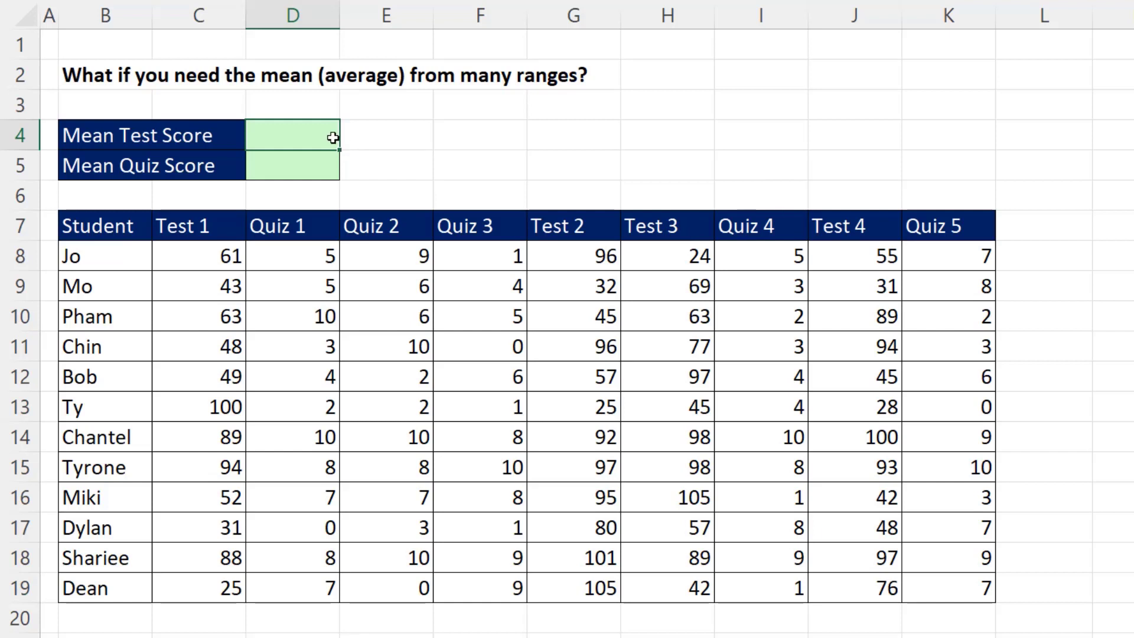
pyautogui.press('F2')
pyautogui.write('=aver')
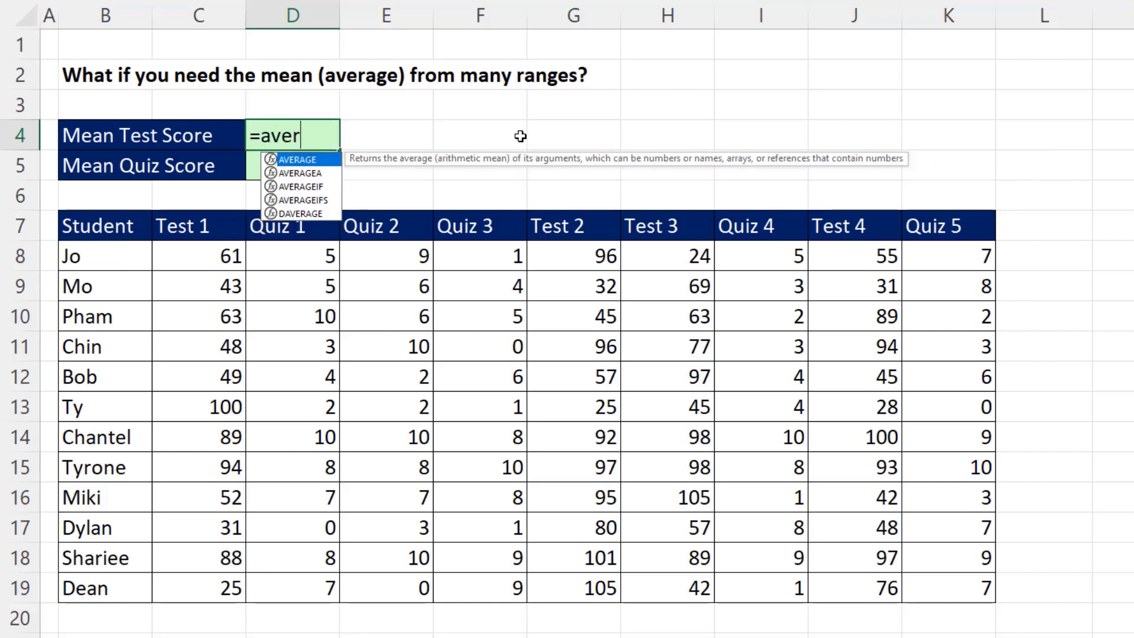
pyautogui.press('Tab')
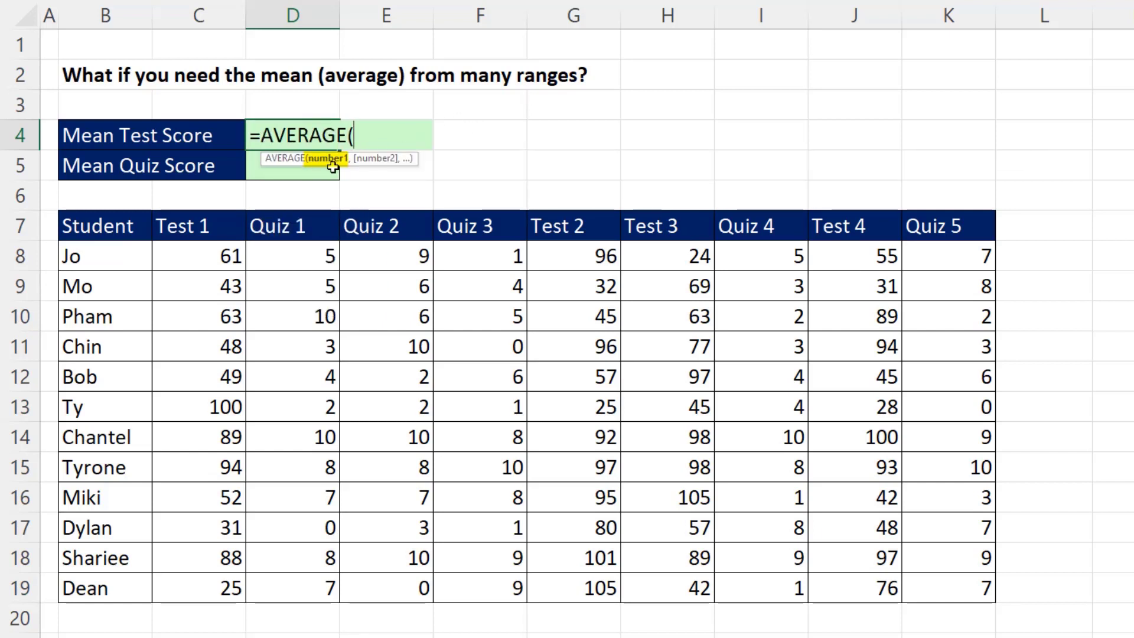
pyautogui.click(220, 254)
pyautogui.moveTo(288, 270); pyautogui.dragTo(226, 581)
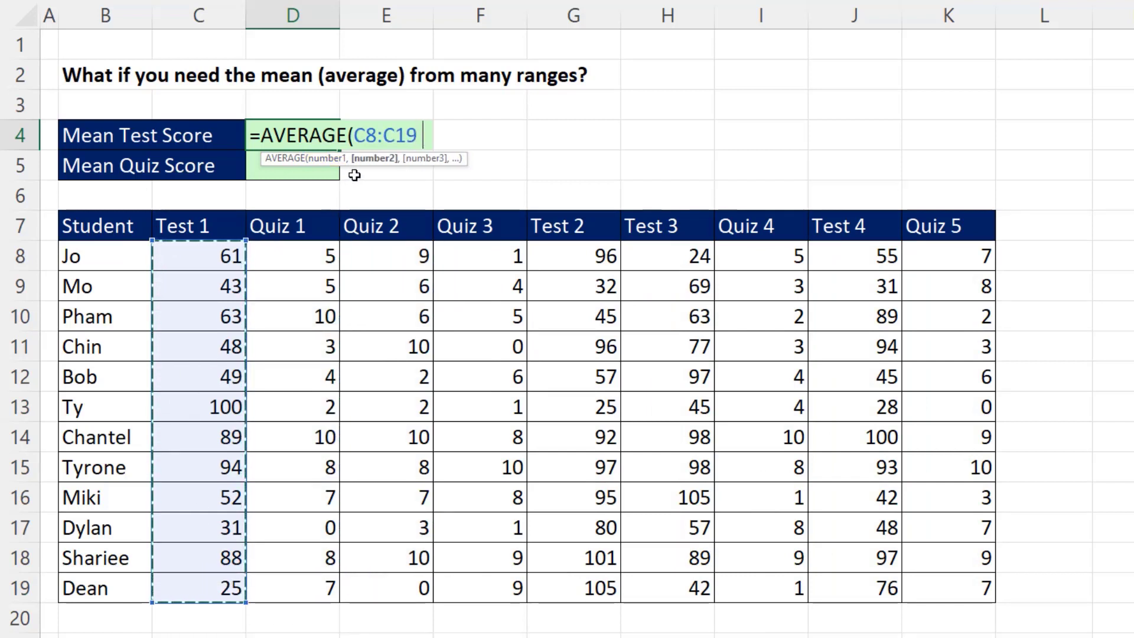
pyautogui.write(',')
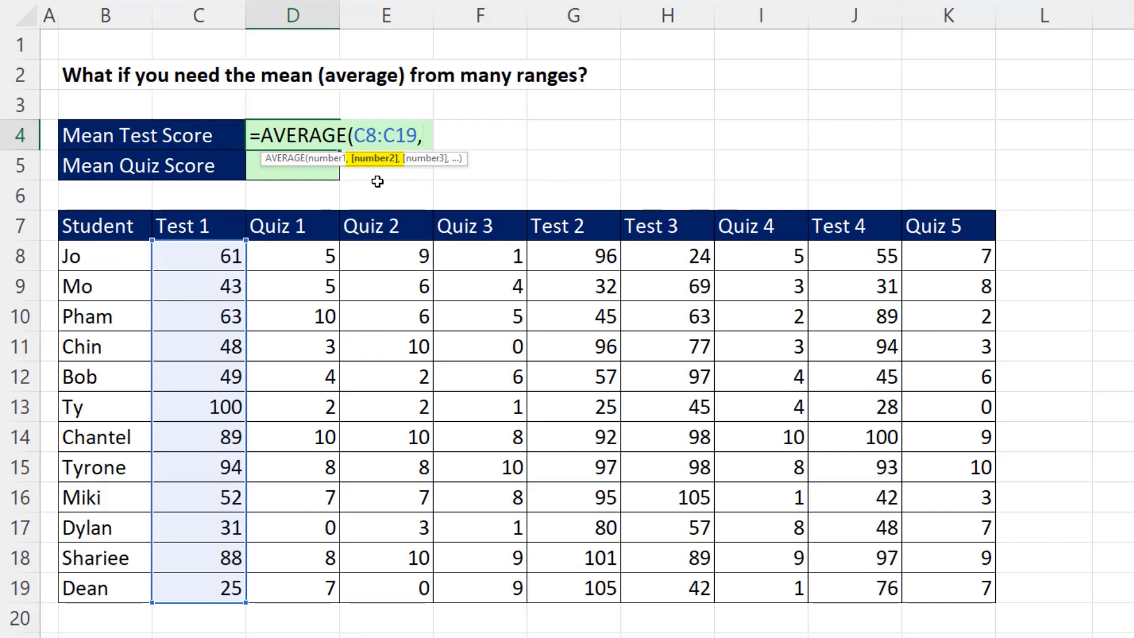
pyautogui.moveTo(558, 260); pyautogui.dragTo(667, 578)
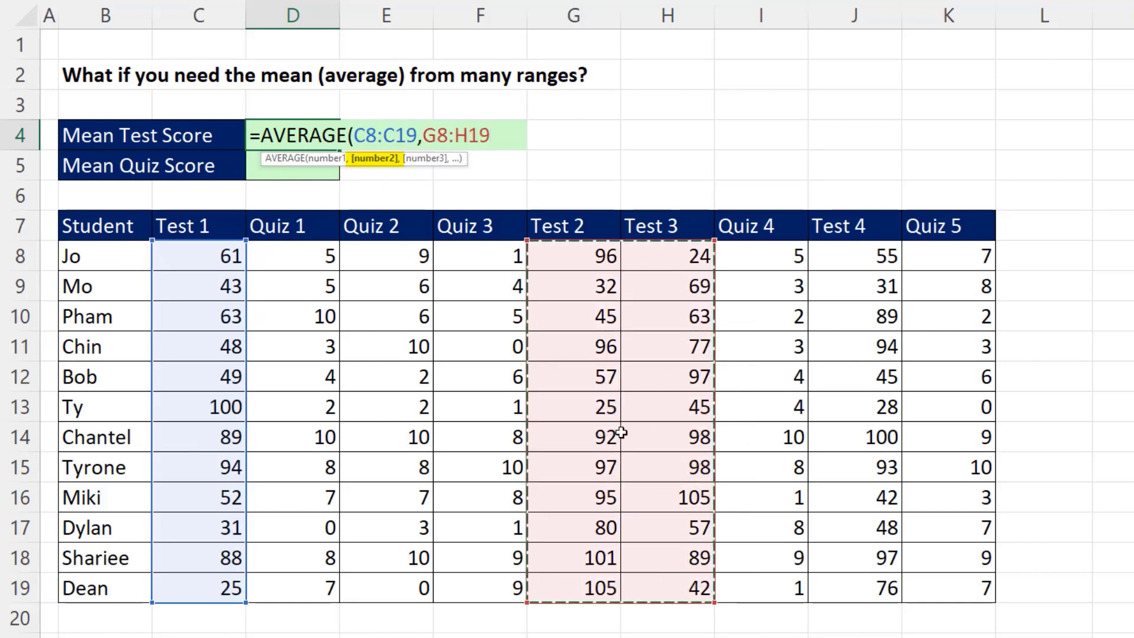
pyautogui.write(',')
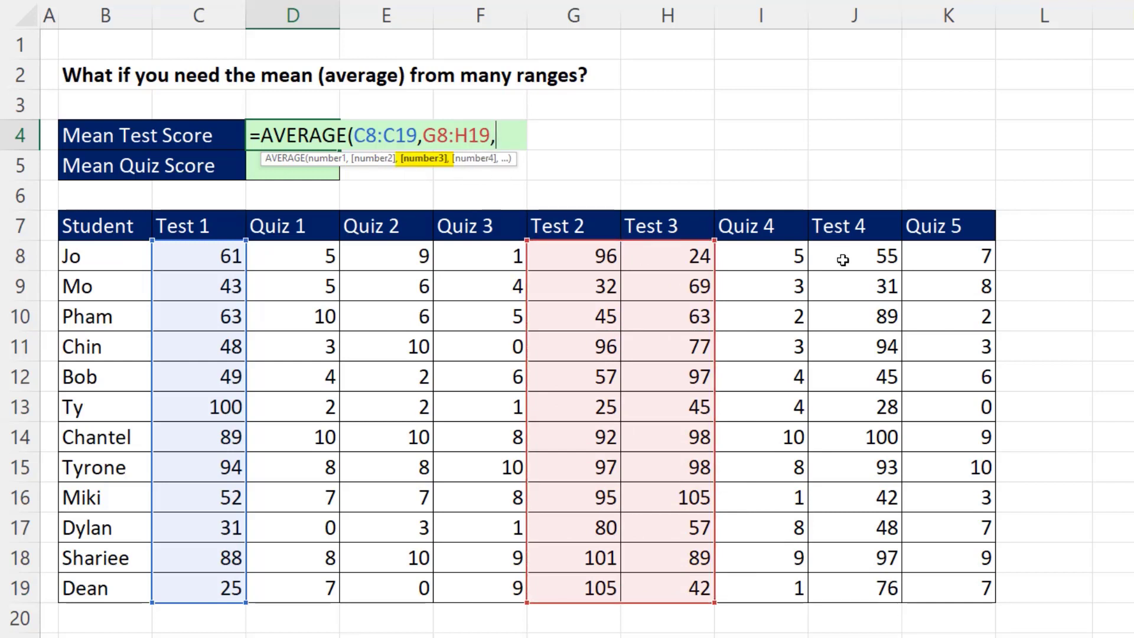
pyautogui.moveTo(842, 260); pyautogui.dragTo(857, 580)
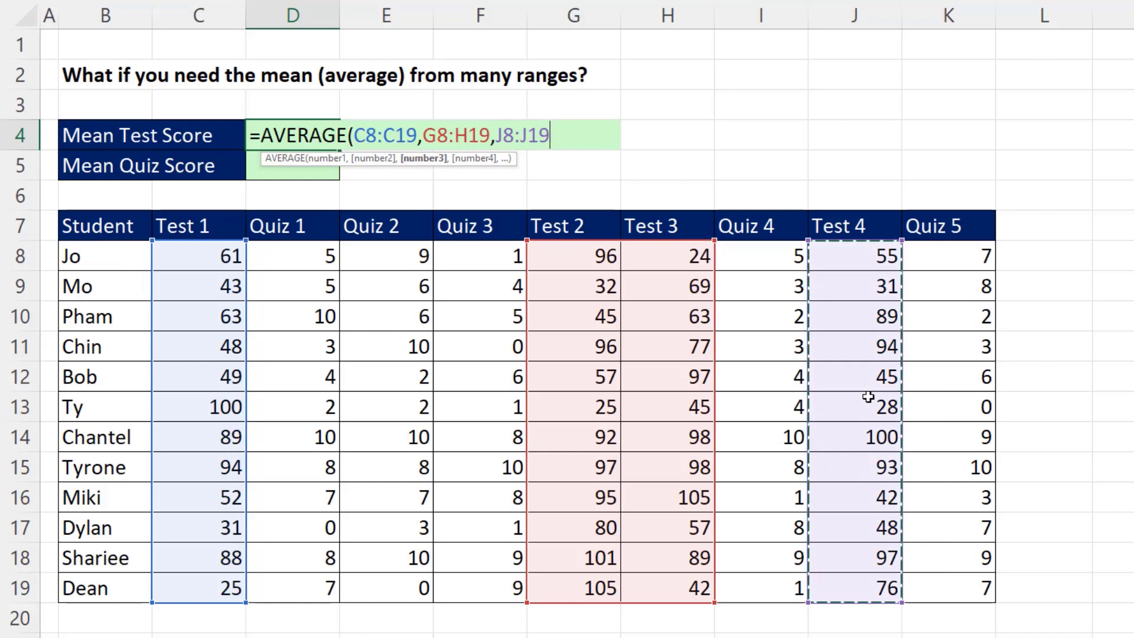
pyautogui.press('Return')
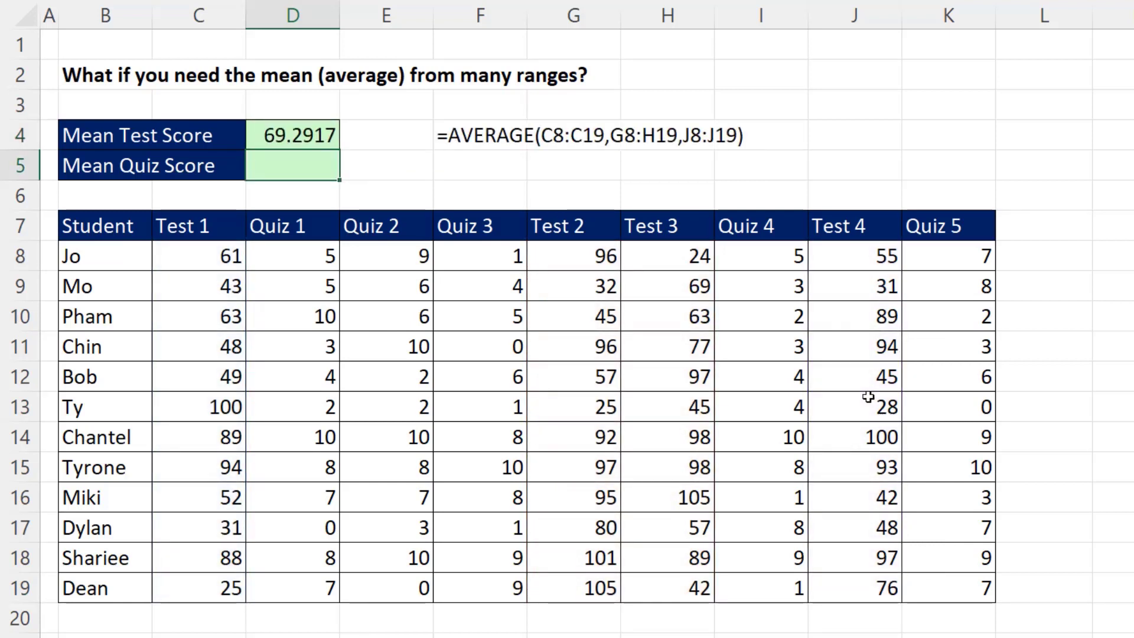
# Enter =AVERAGE(D8:F19,I8:I19,K8:K19) in D5 to average all the quiz columns
pyautogui.write('=ave')
pyautogui.press('Tab')
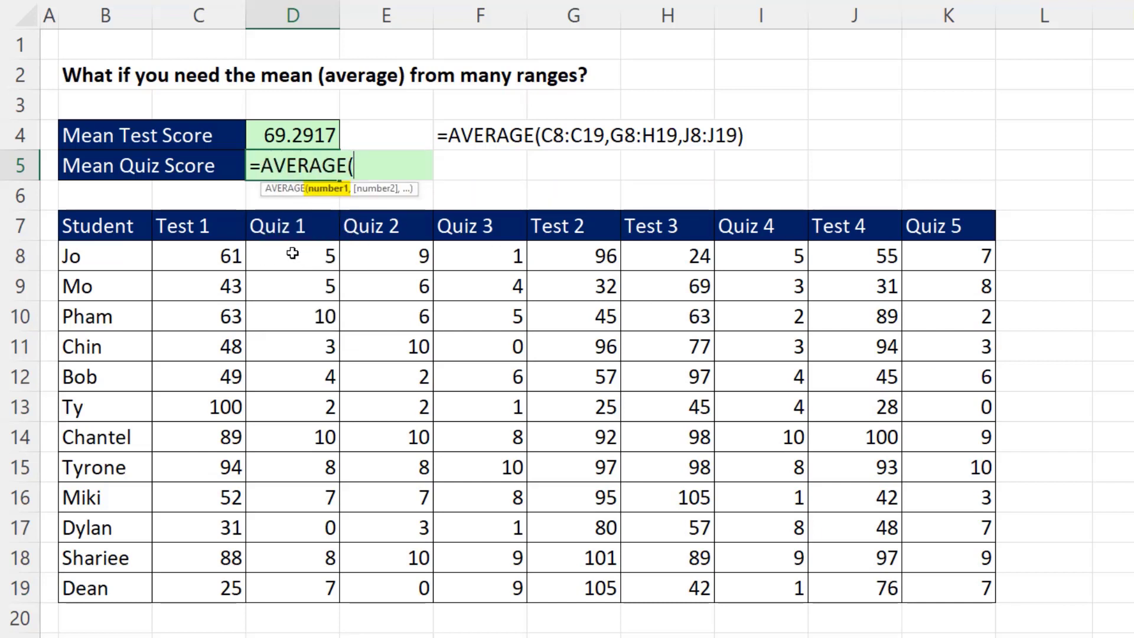
pyautogui.moveTo(296, 256); pyautogui.dragTo(466, 582)
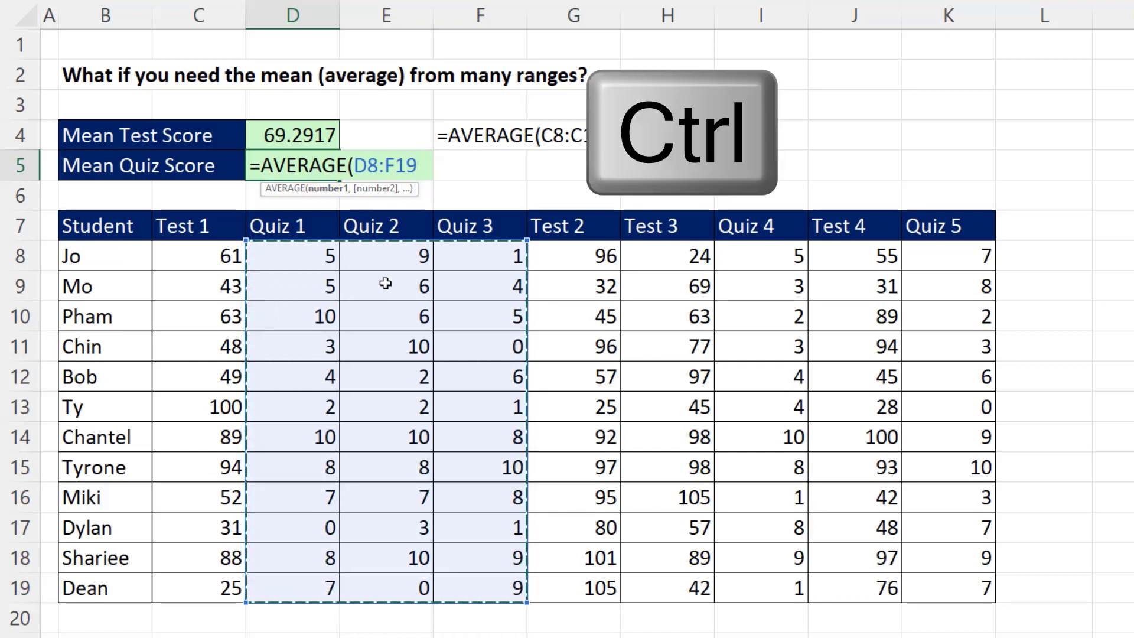
pyautogui.write(',')
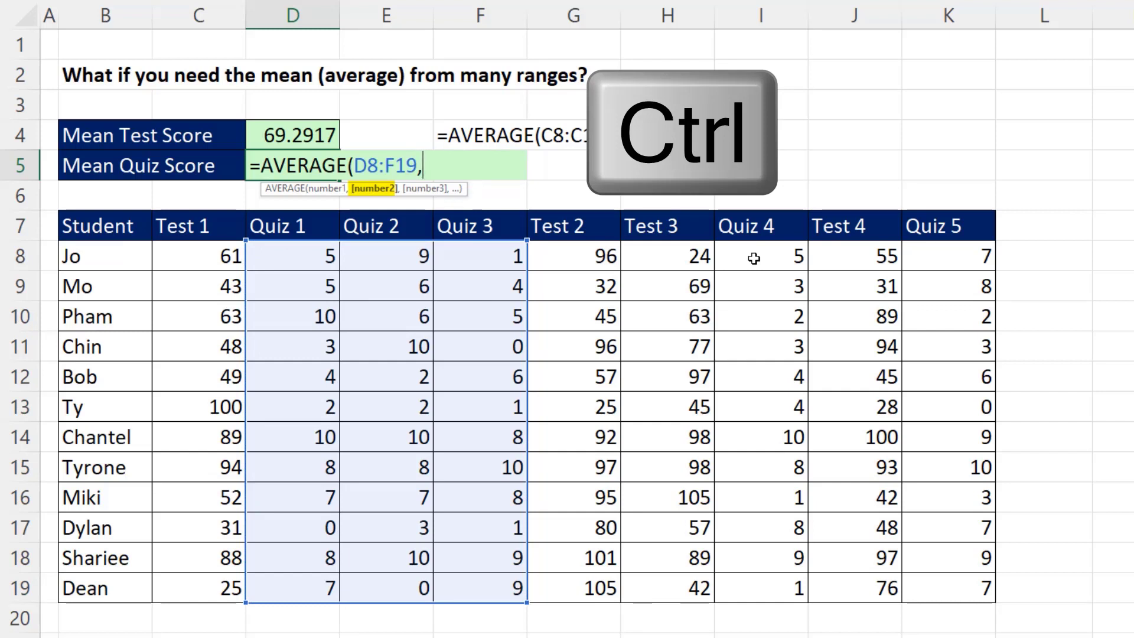
pyautogui.moveTo(753, 258); pyautogui.dragTo(765, 585)
pyautogui.moveTo(926, 255); pyautogui.dragTo(944, 591)
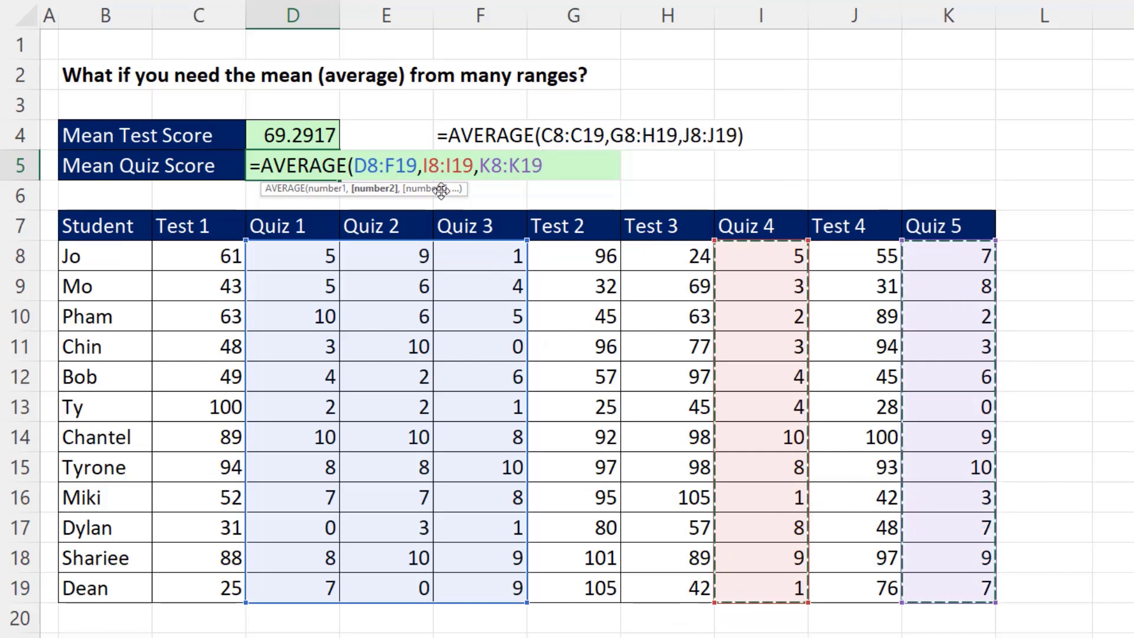
pyautogui.press('Return')
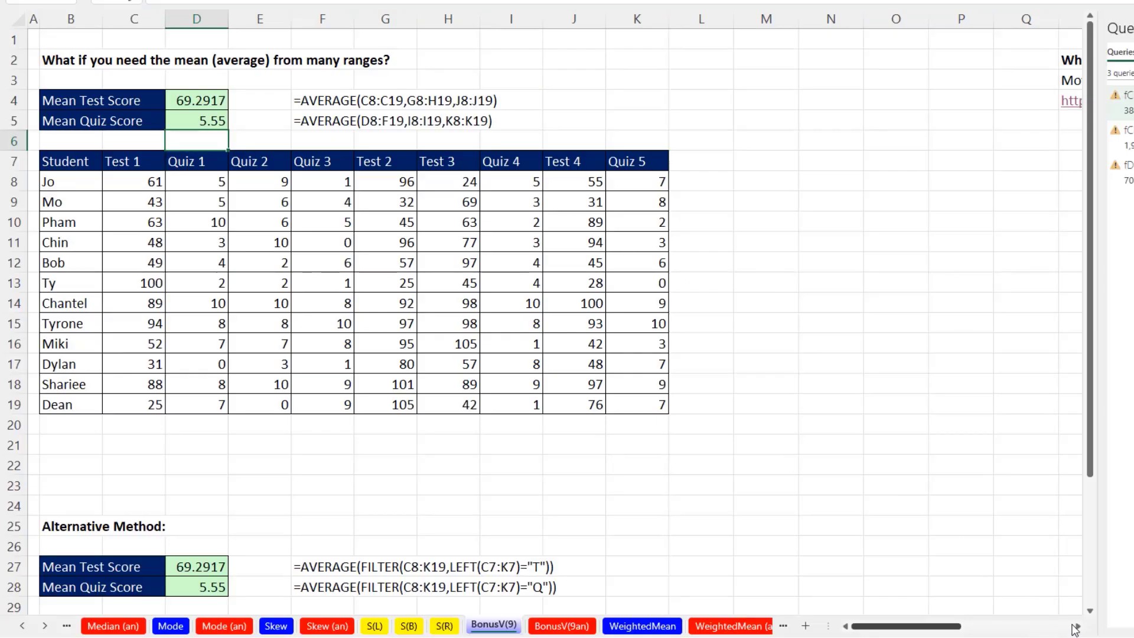
# Follow the CDC COVID data tracker link on the moving average sheet and expand the daily case trends data table
pyautogui.click(1077, 626)
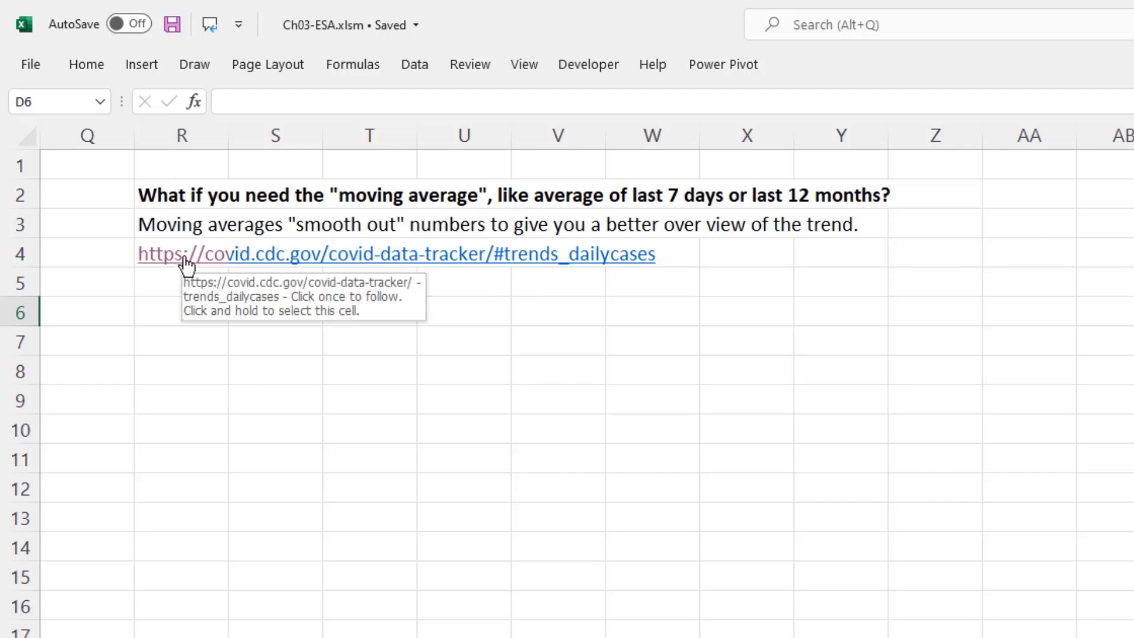
pyautogui.click(201, 266)
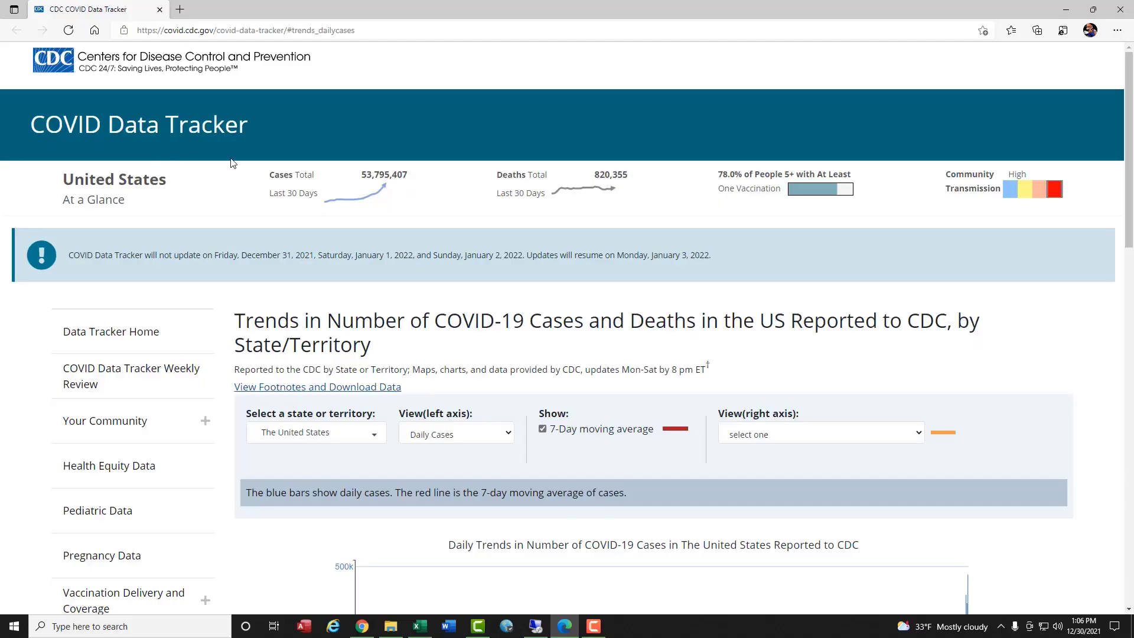
pyautogui.scroll(-7, 557, 297)
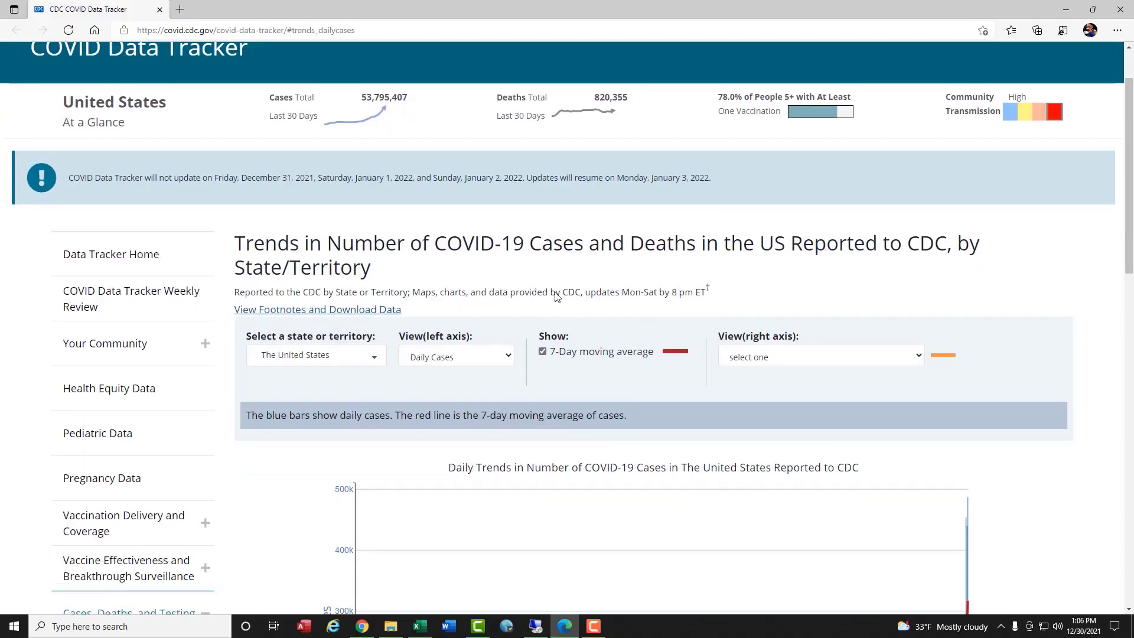
pyautogui.scroll(-4, 771, 348)
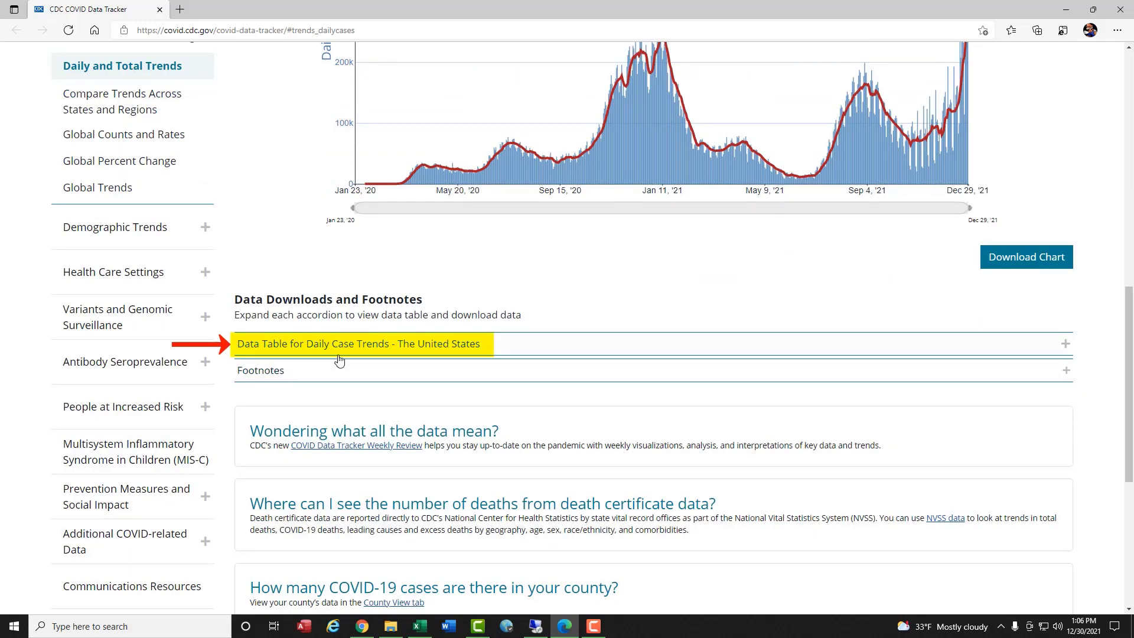
pyautogui.click(1066, 345)
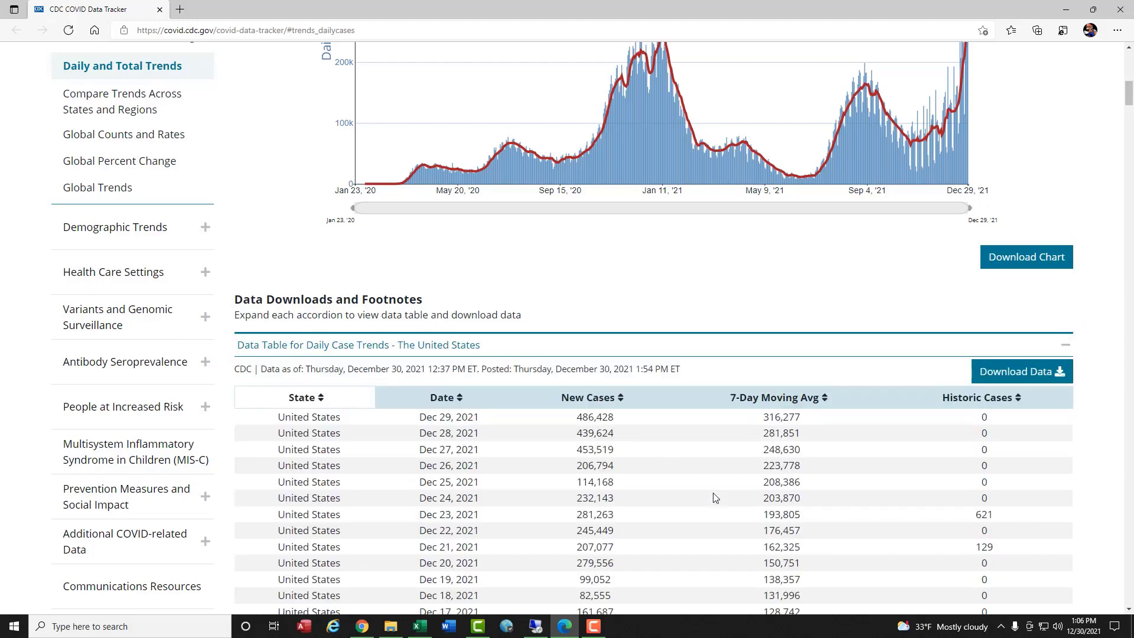
# Download the daily case trends data as CSV and save it in the Desktop's MichaelGirvinBusn210ExcelStatistics folder
pyautogui.click(993, 376)
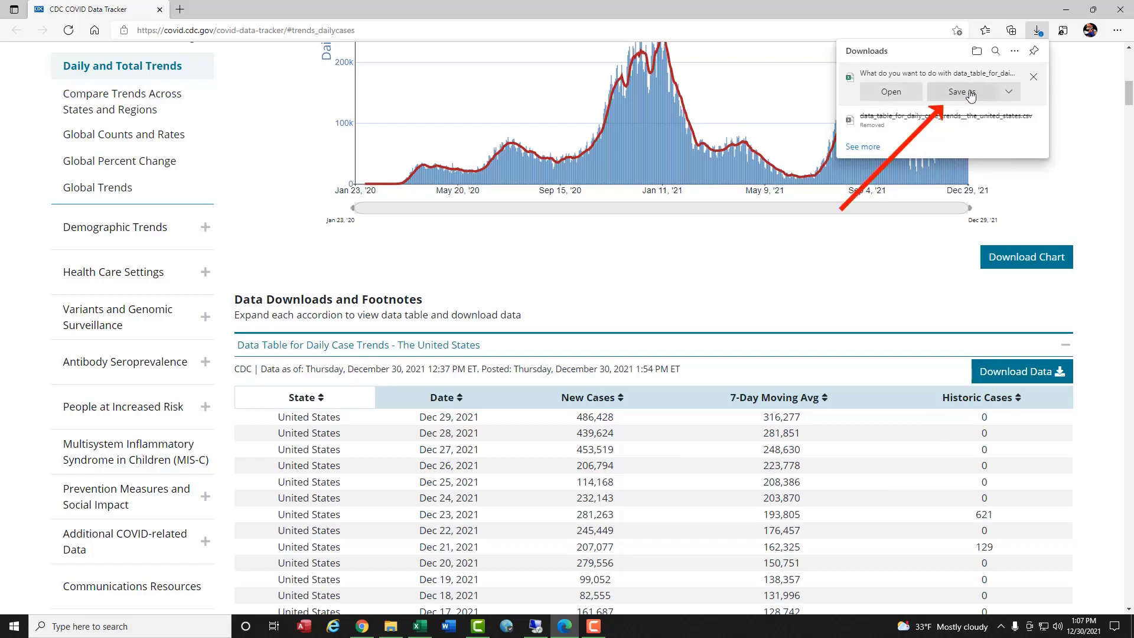
pyautogui.click(969, 93)
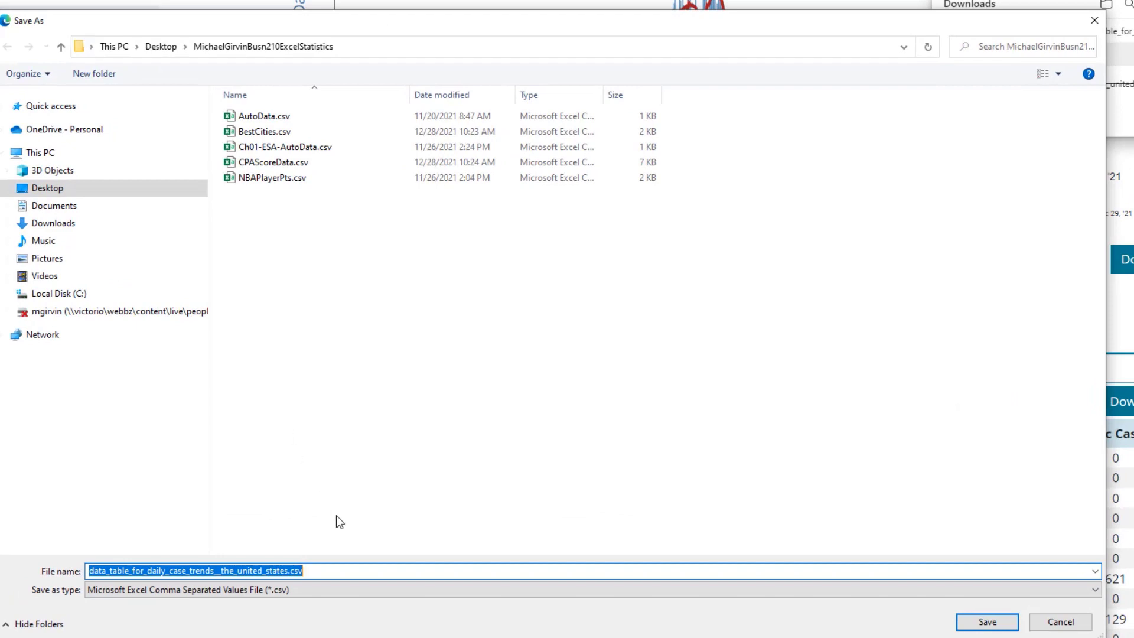
pyautogui.click(7, 188)
pyautogui.click(68, 279)
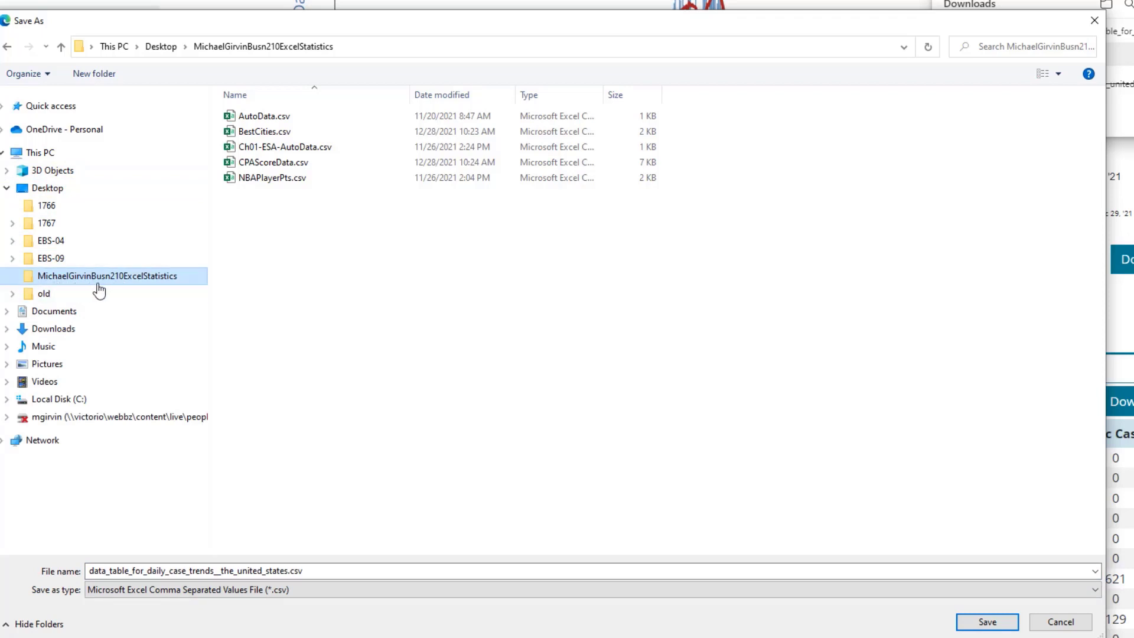
pyautogui.click(985, 622)
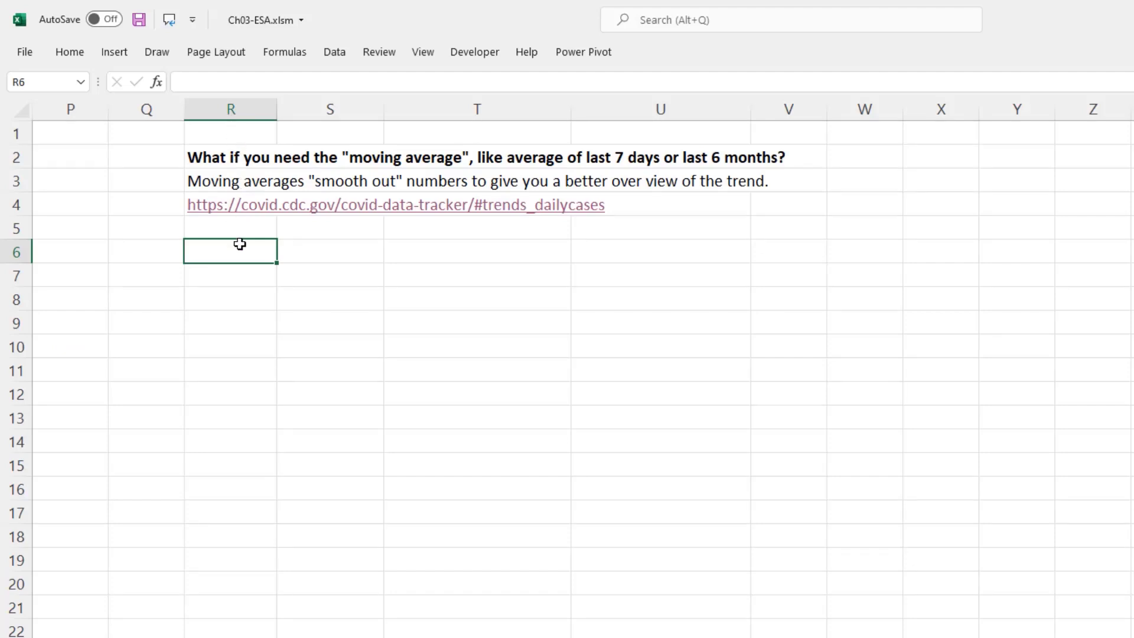
# Import data_table_for_daily_case_trends__the_united_states.csv from Text/CSV and open it for transformation in Power Query
pyautogui.click(339, 59)
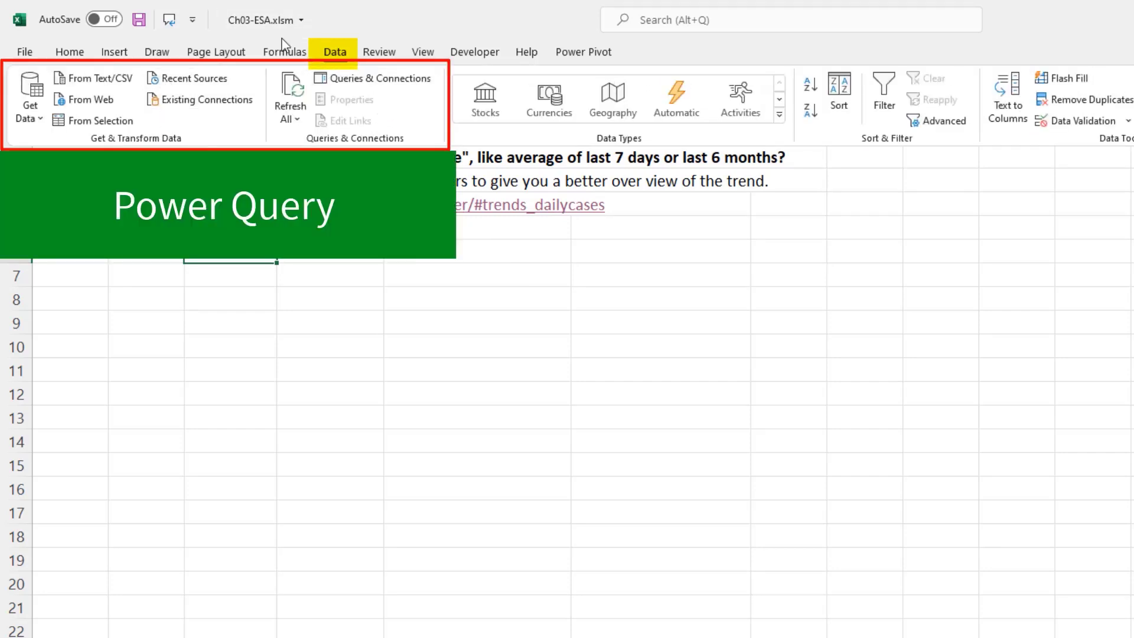
pyautogui.click(92, 91)
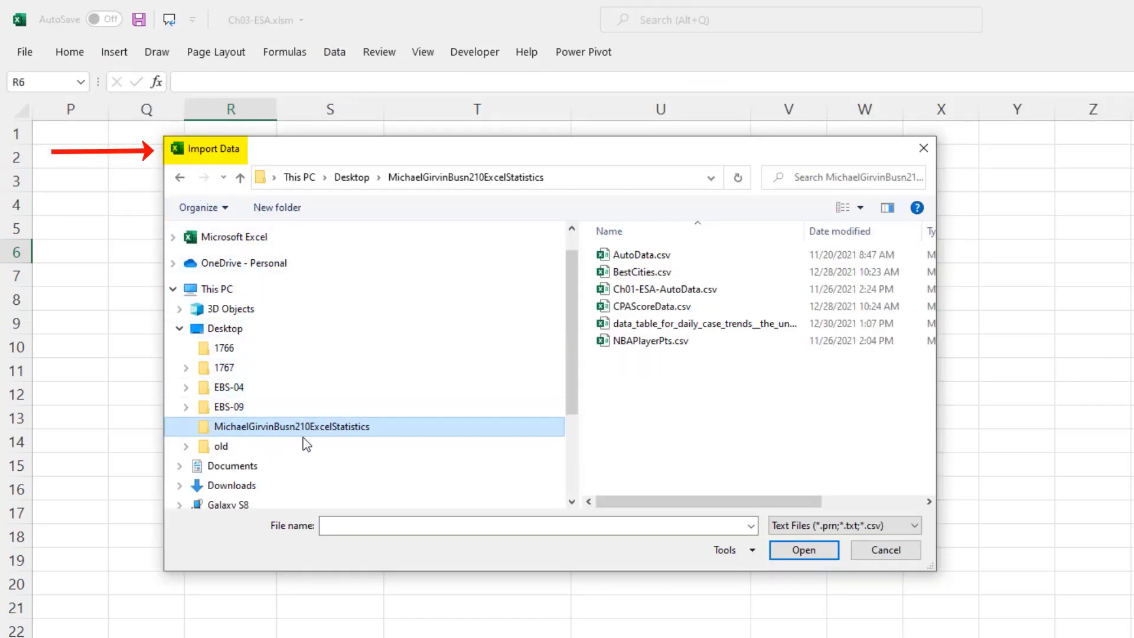
pyautogui.click(680, 325)
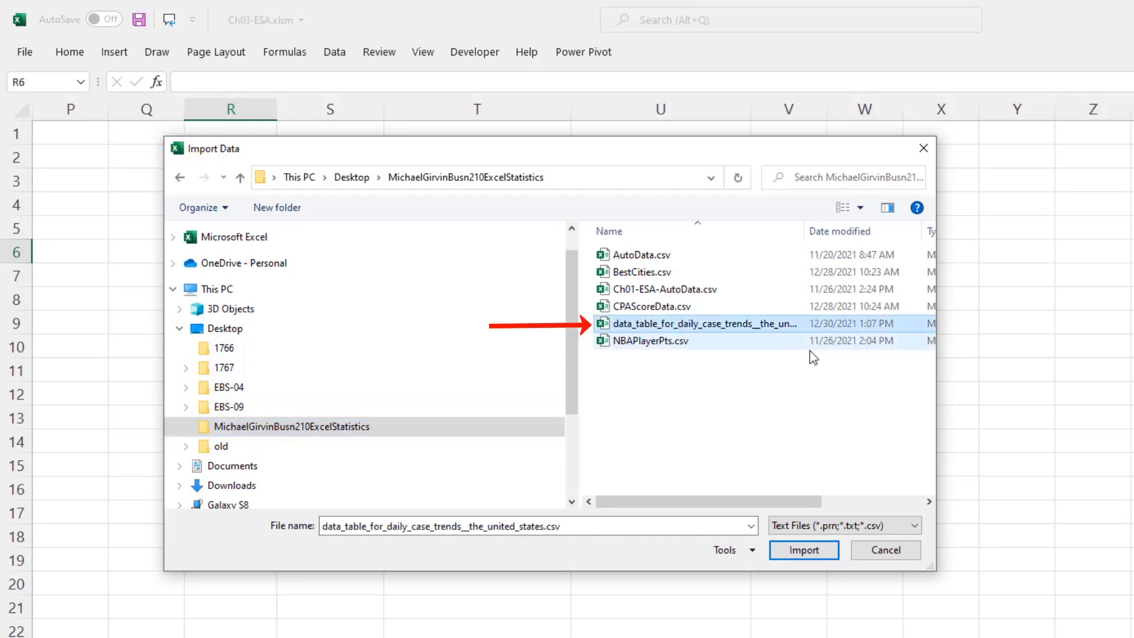
pyautogui.moveTo(939, 408); pyautogui.dragTo(1128, 408)
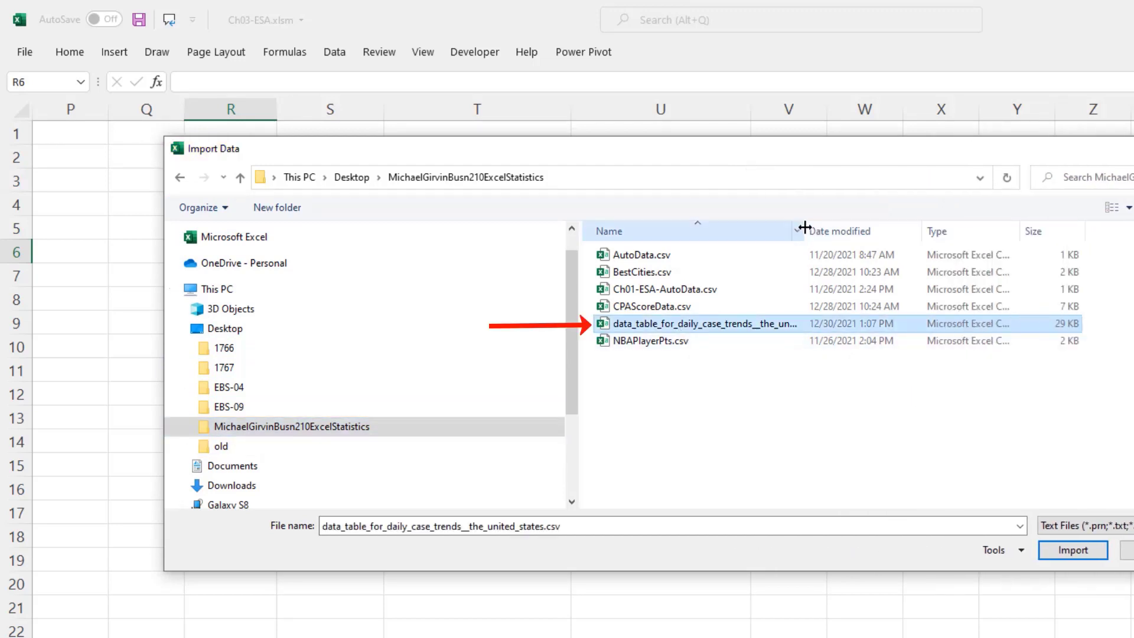
pyautogui.moveTo(804, 229); pyautogui.dragTo(917, 229)
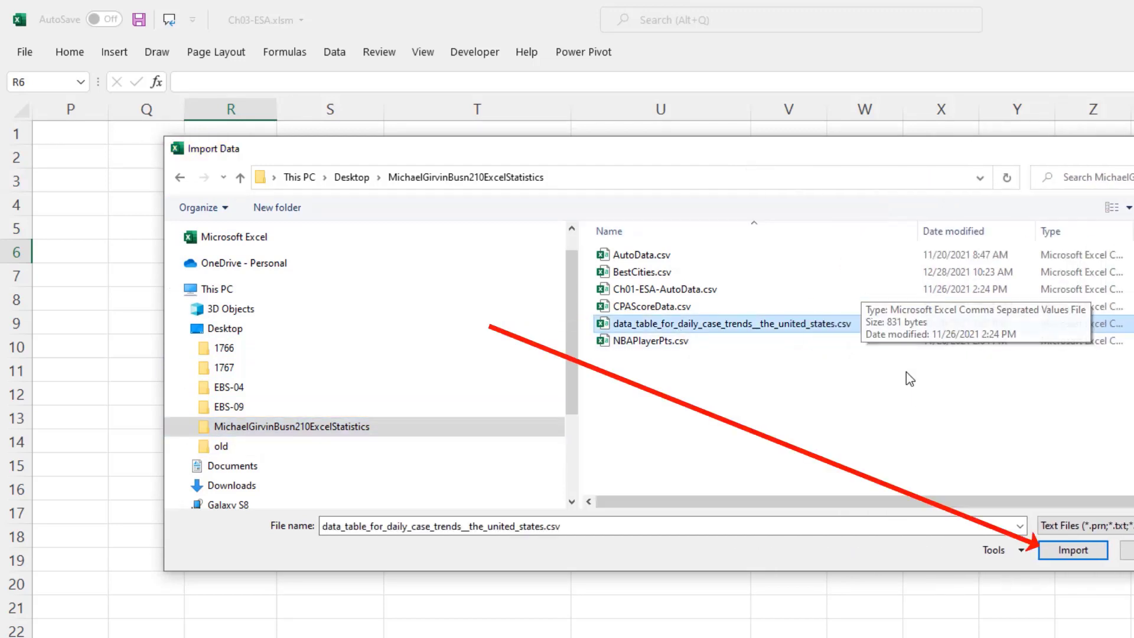
pyautogui.click(1073, 551)
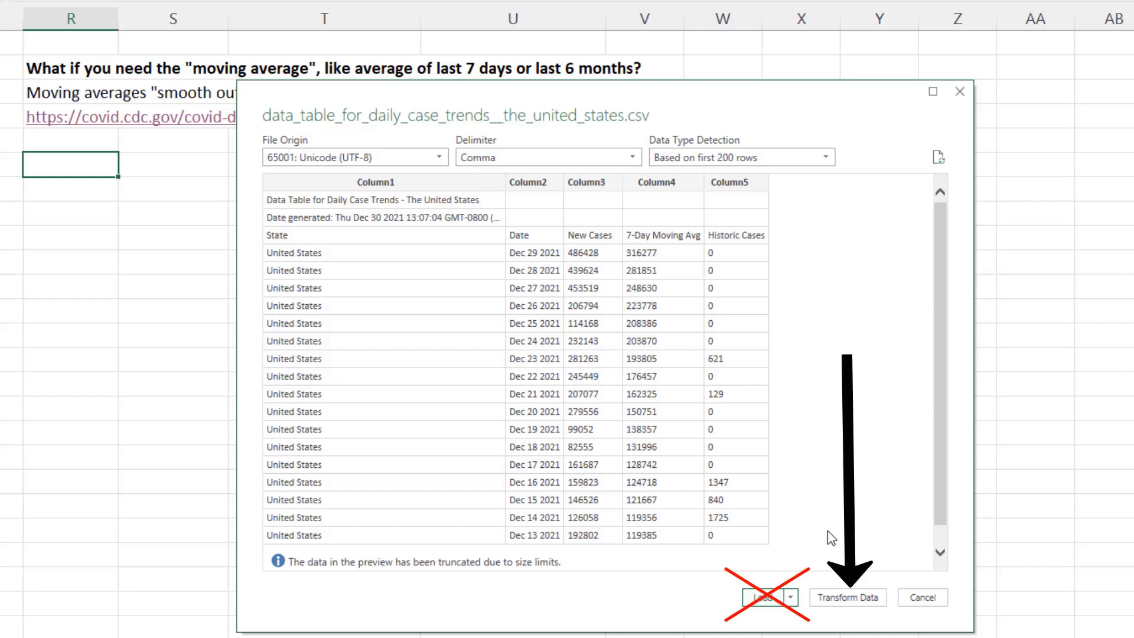
pyautogui.click(849, 597)
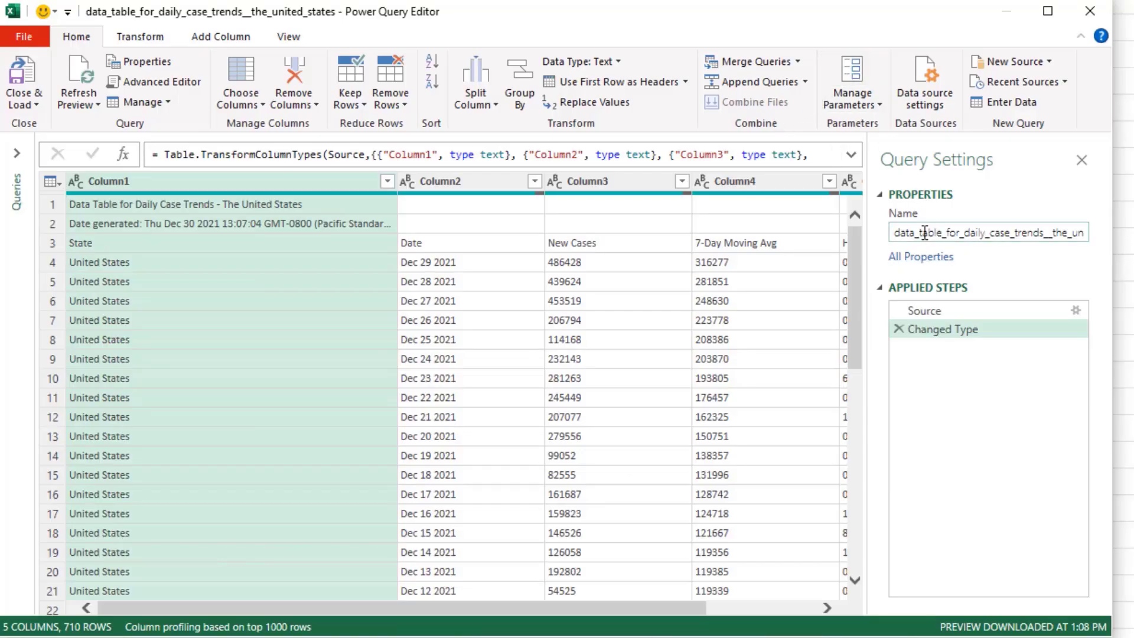
# Rename the query to fDailyCovidData
pyautogui.click(925, 233)
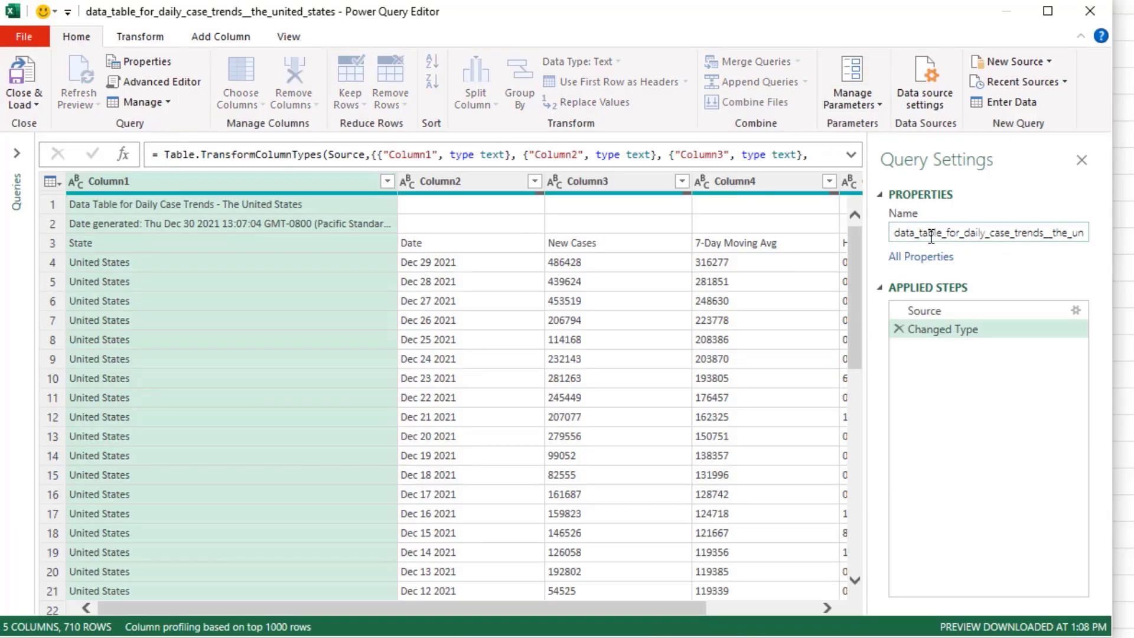
pyautogui.hotkey('ctrl', 'a')
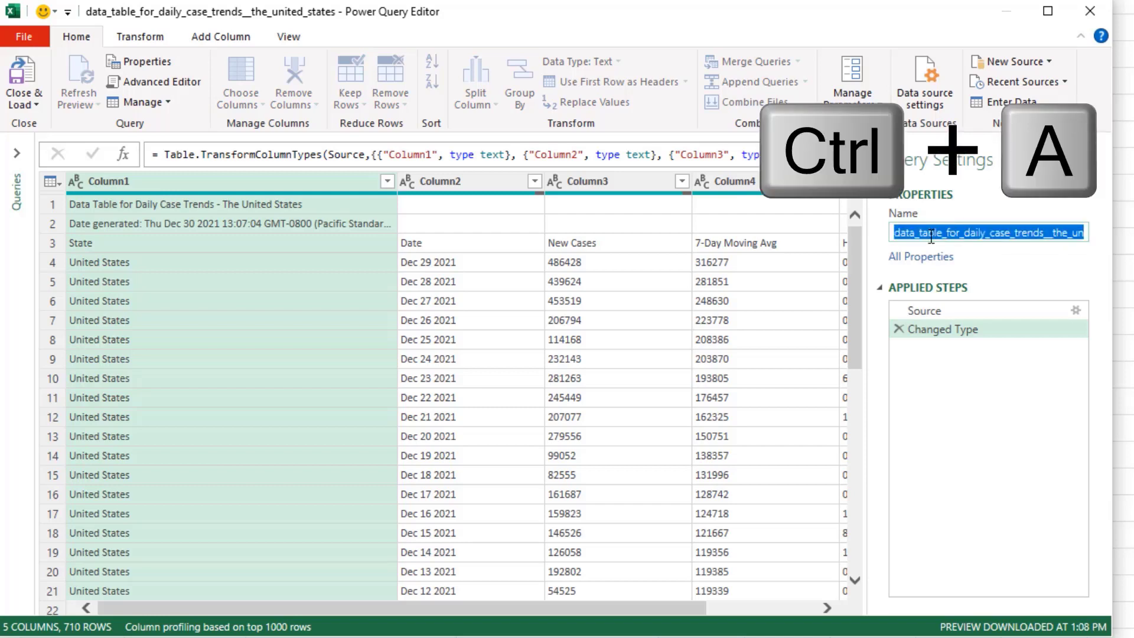
pyautogui.write('fDailyCovidData')
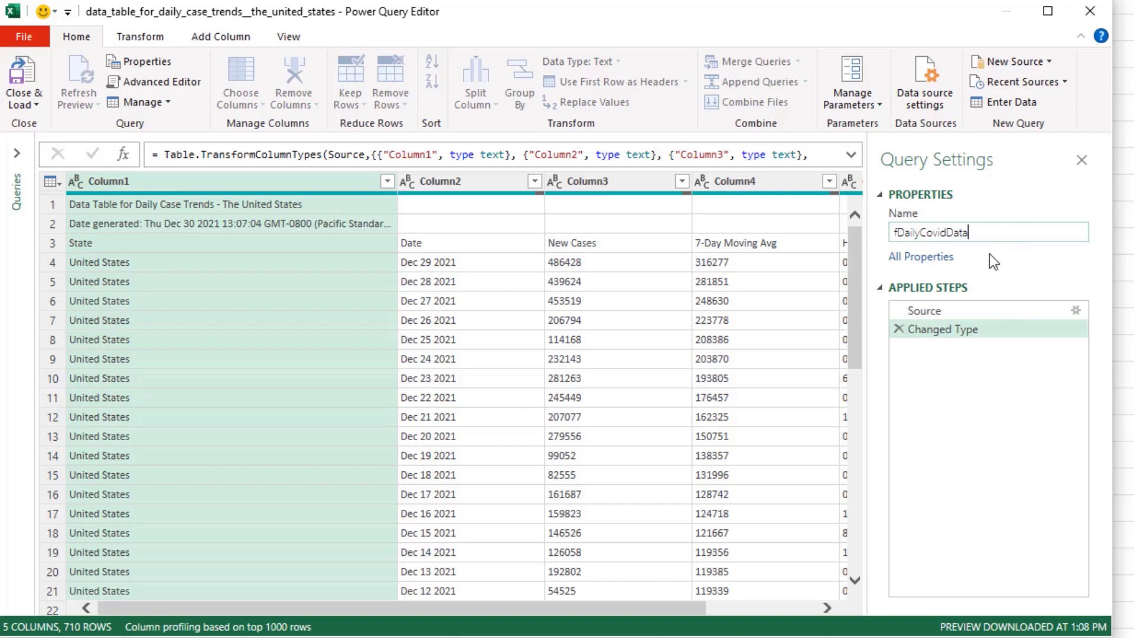
pyautogui.press('Return')
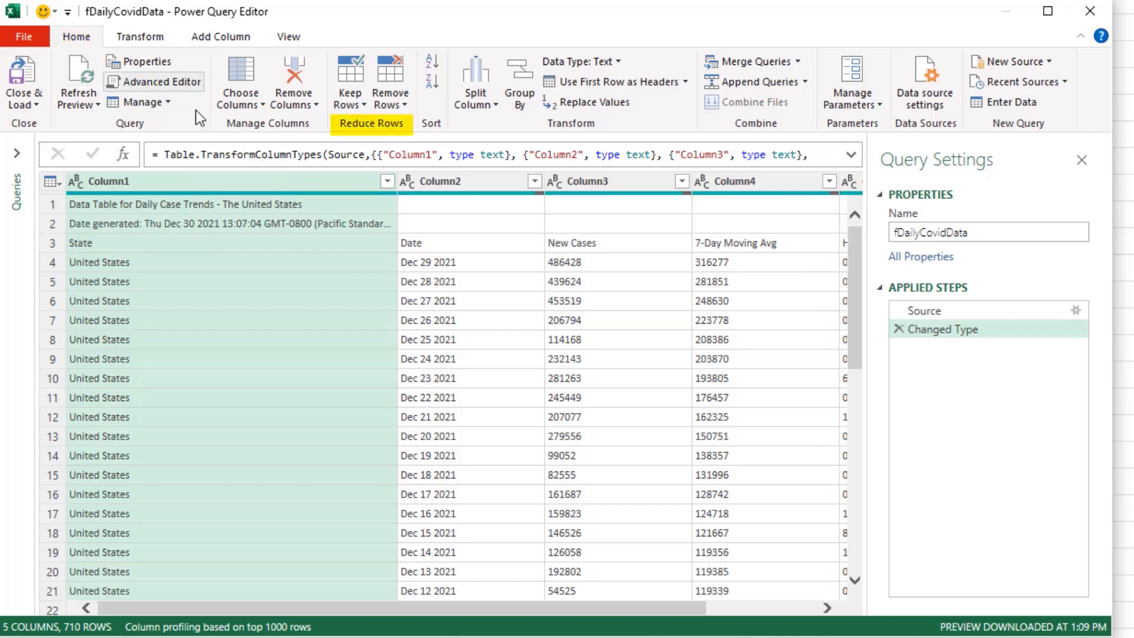
# Remove the top 2 rows of the query and promote the first row to column headers
pyautogui.click(406, 103)
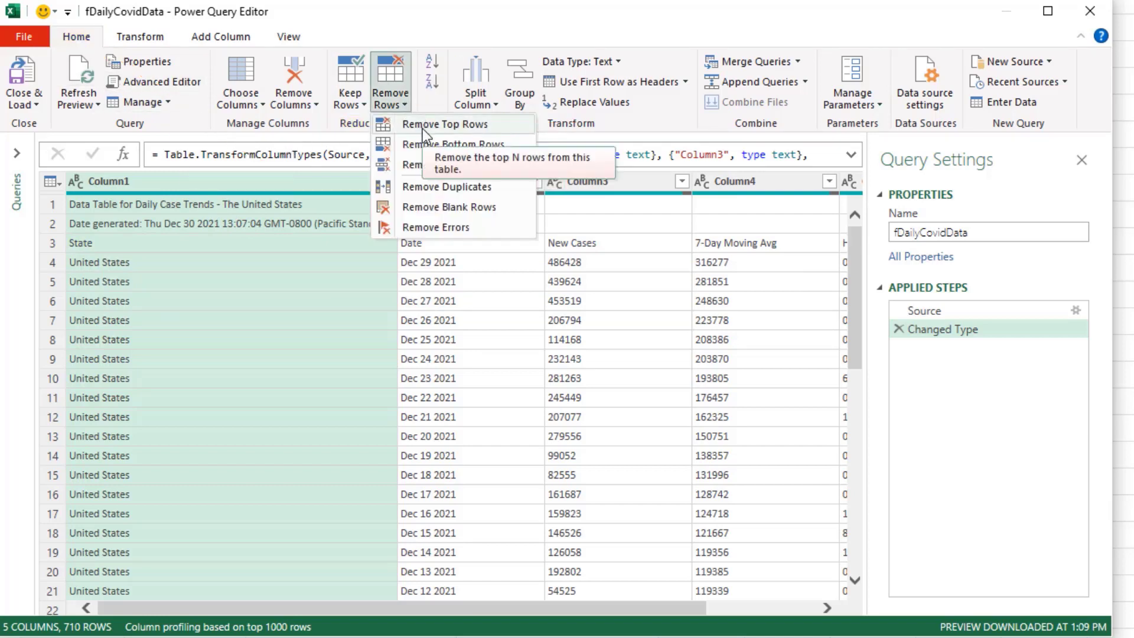
pyautogui.click(487, 129)
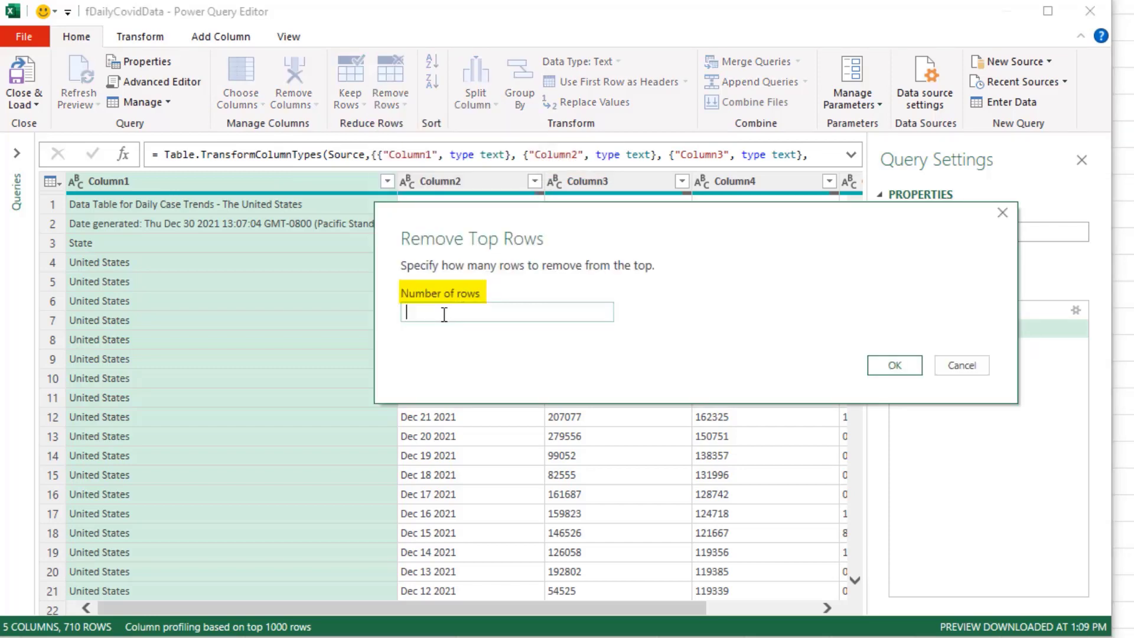
pyautogui.write('2')
pyautogui.click(894, 365)
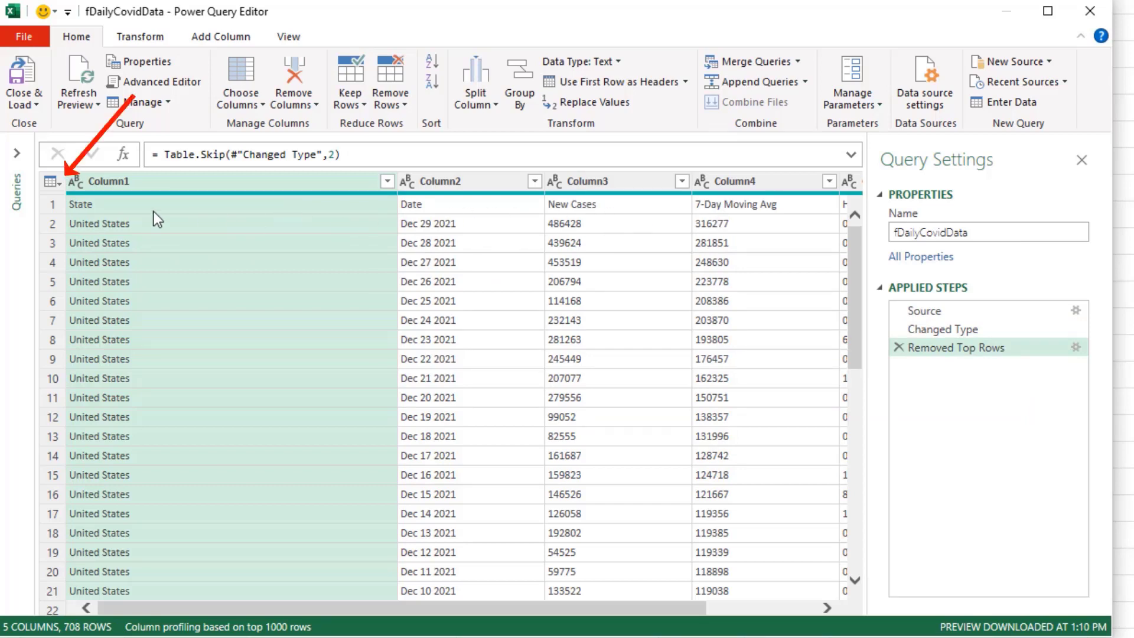
pyautogui.click(62, 184)
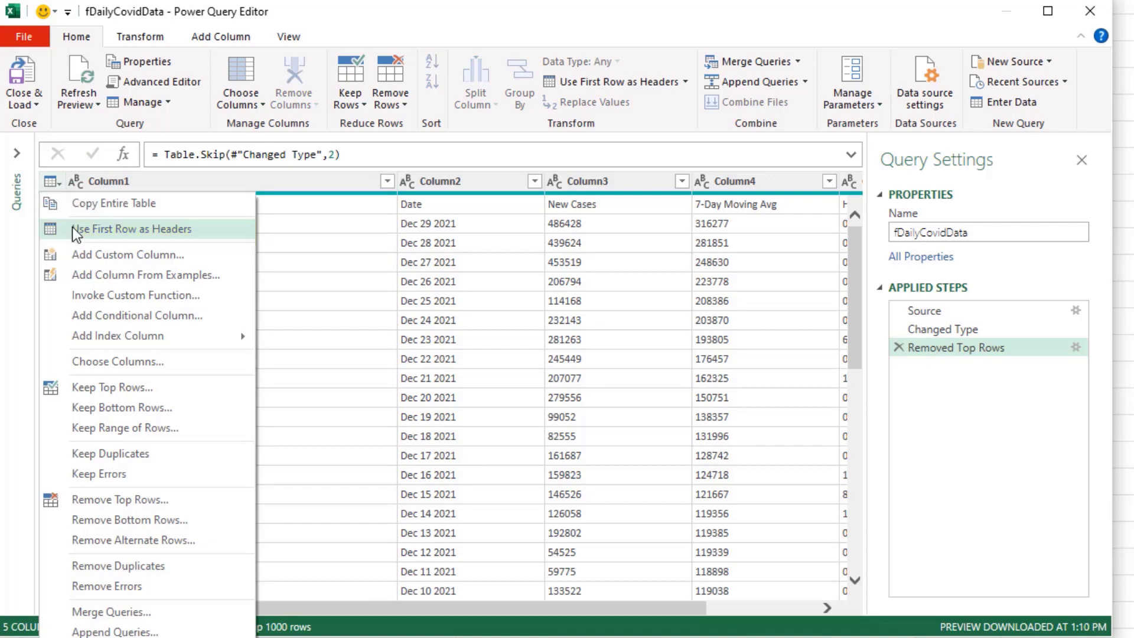
pyautogui.click(187, 232)
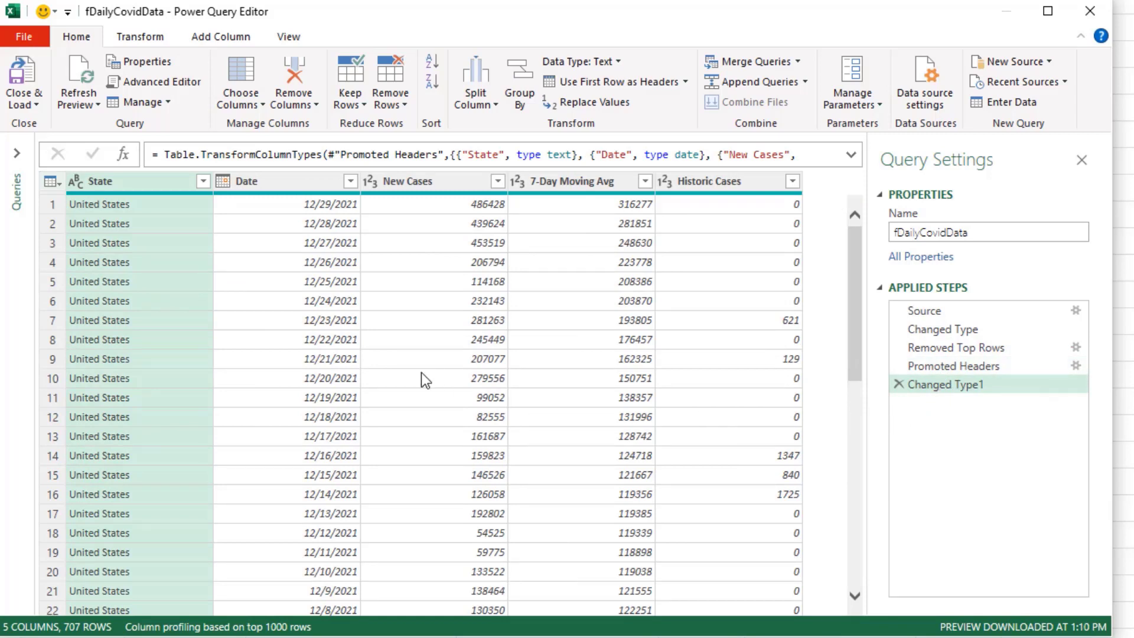
# Keep only the Date and New Cases columns by removing all other columns
pyautogui.click(289, 182)
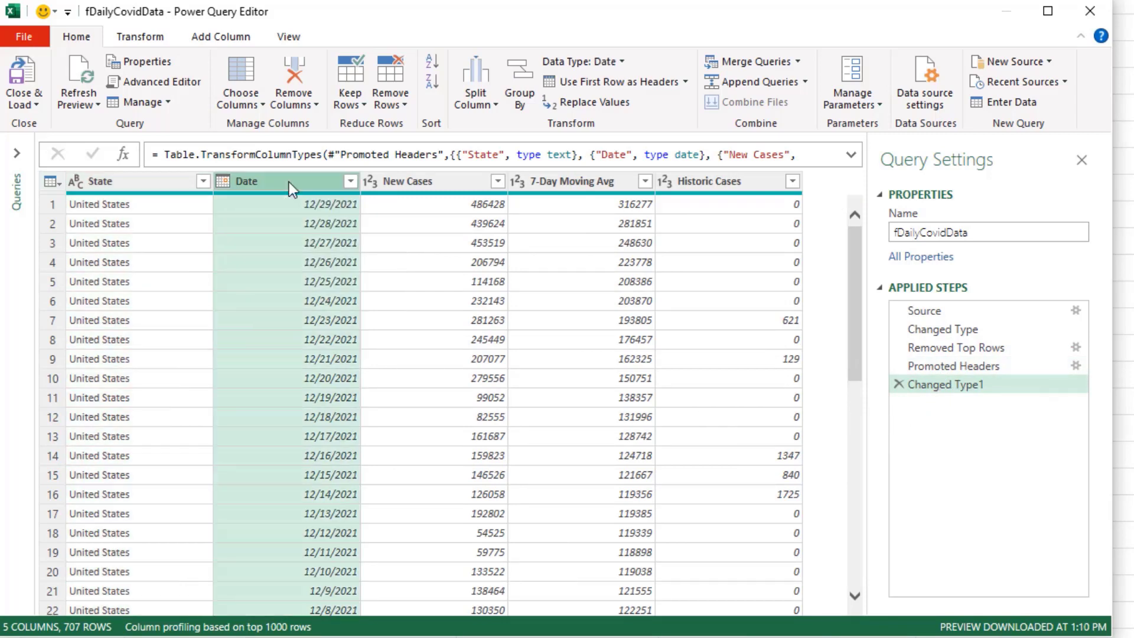
pyautogui.keyDown('ctrl'); pyautogui.click(431, 183); pyautogui.keyUp('ctrl')
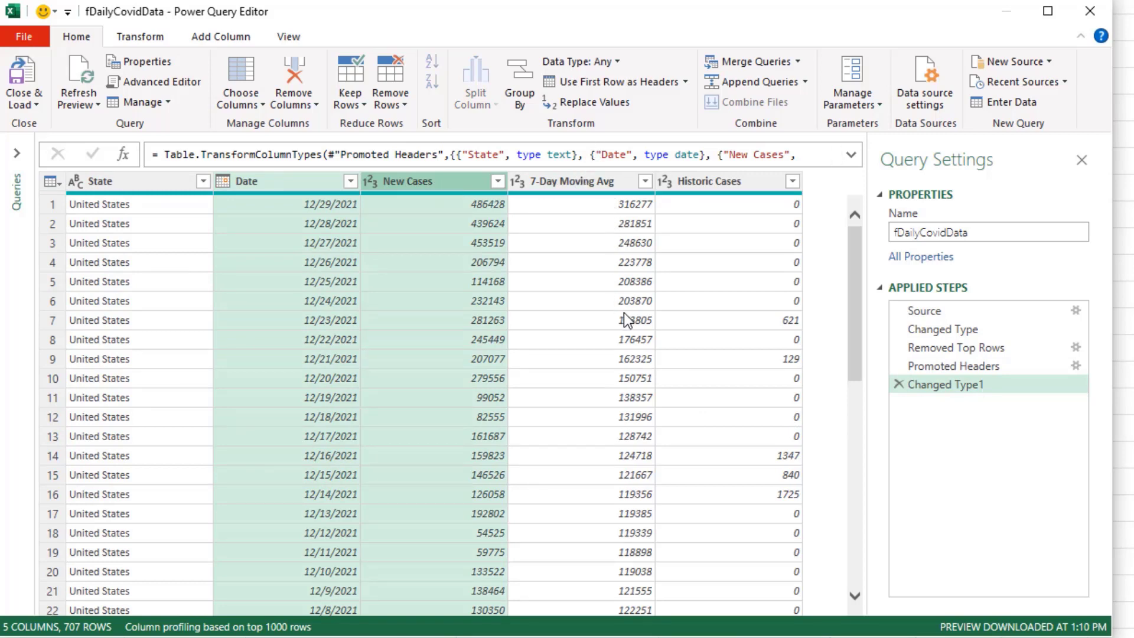
pyautogui.click(274, 185)
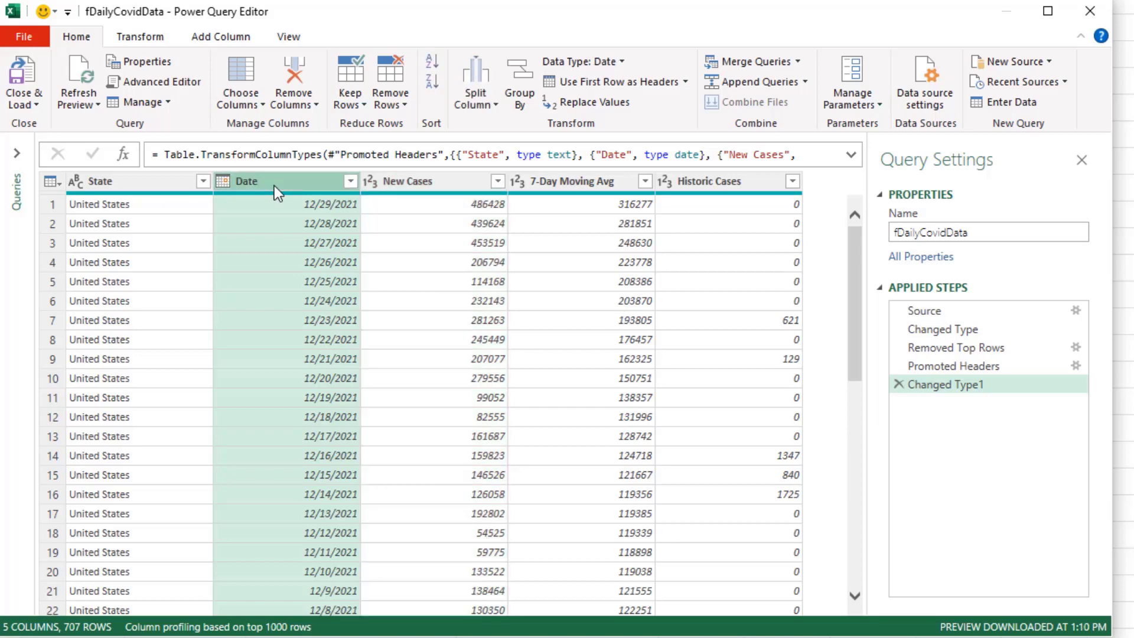
pyautogui.keyDown('shift'); pyautogui.click(413, 187); pyautogui.keyUp('shift')
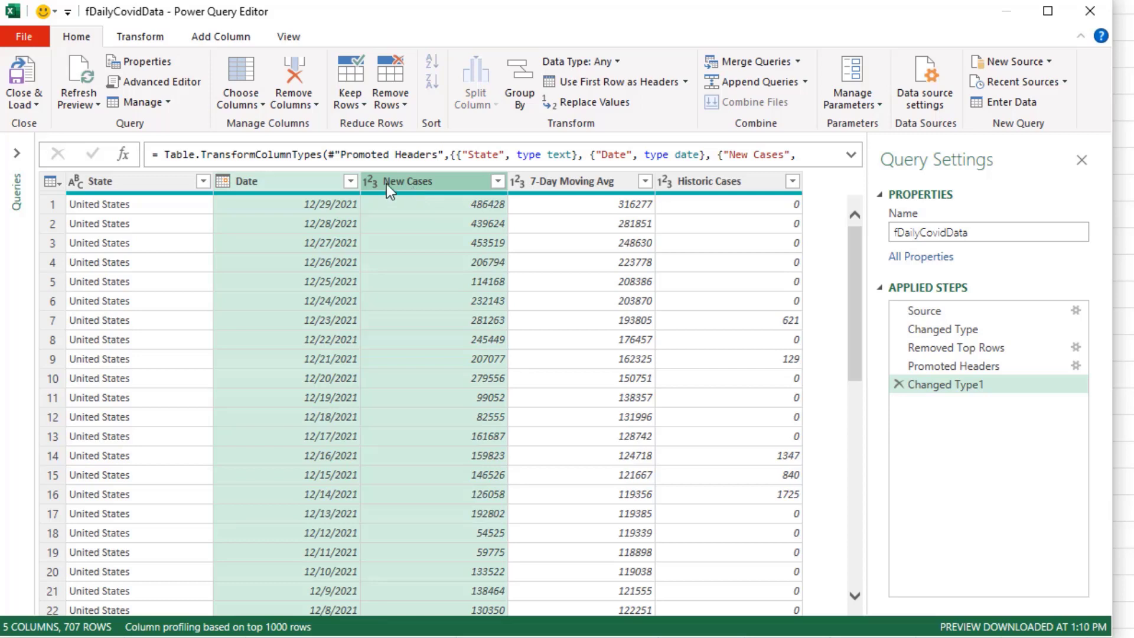
pyautogui.rightClick(287, 183)
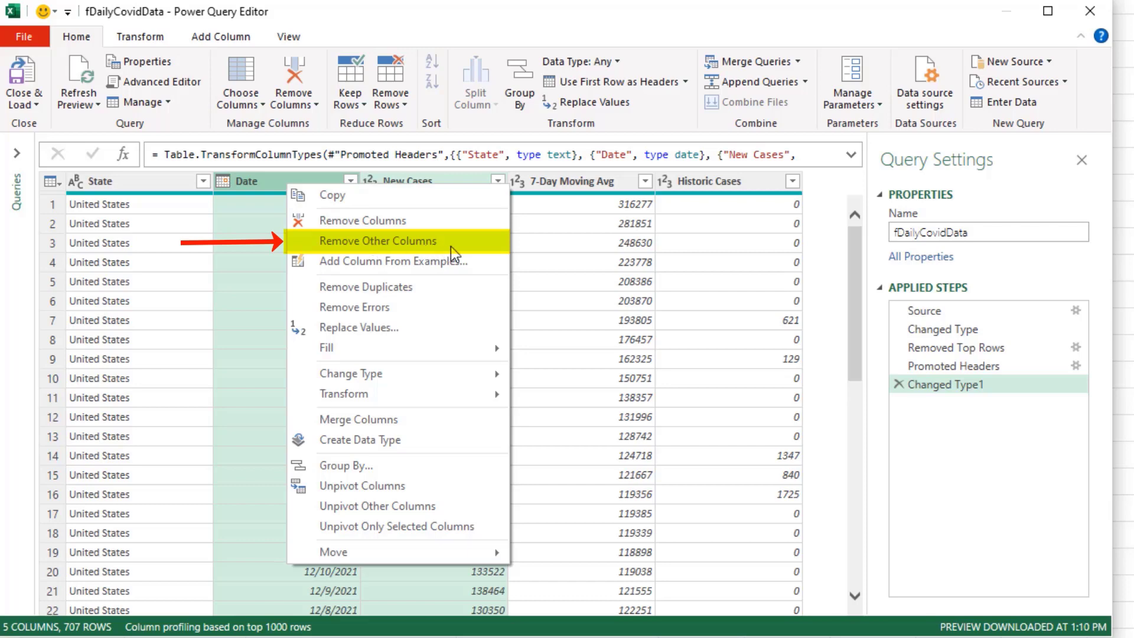
pyautogui.click(482, 243)
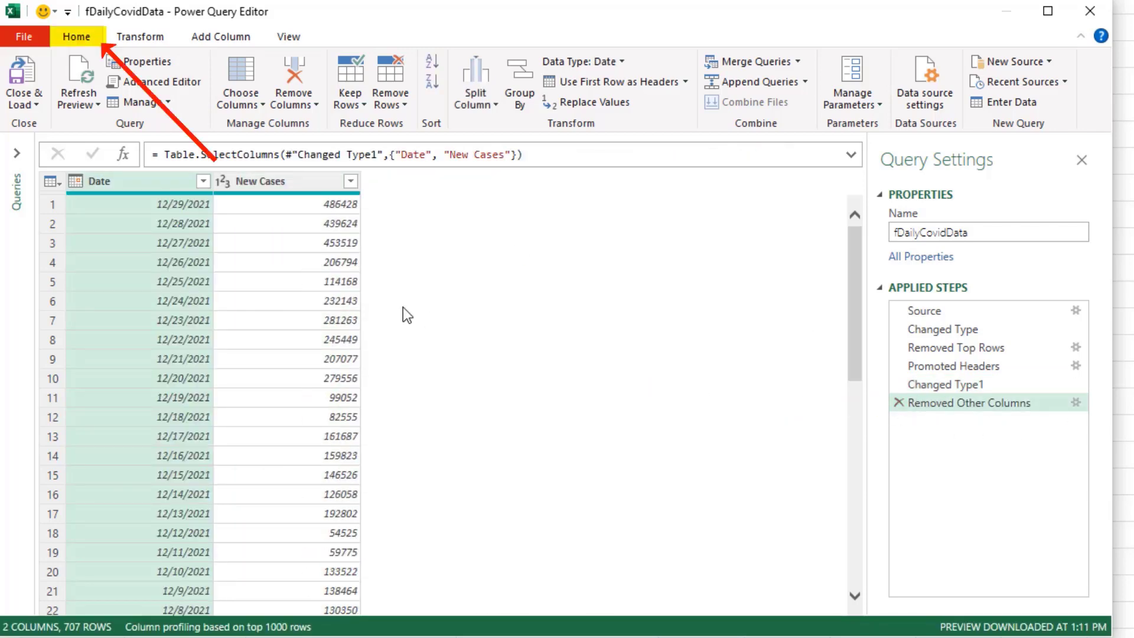
# Close and load the query as a table into the existing worksheet at cell R6
pyautogui.click(39, 106)
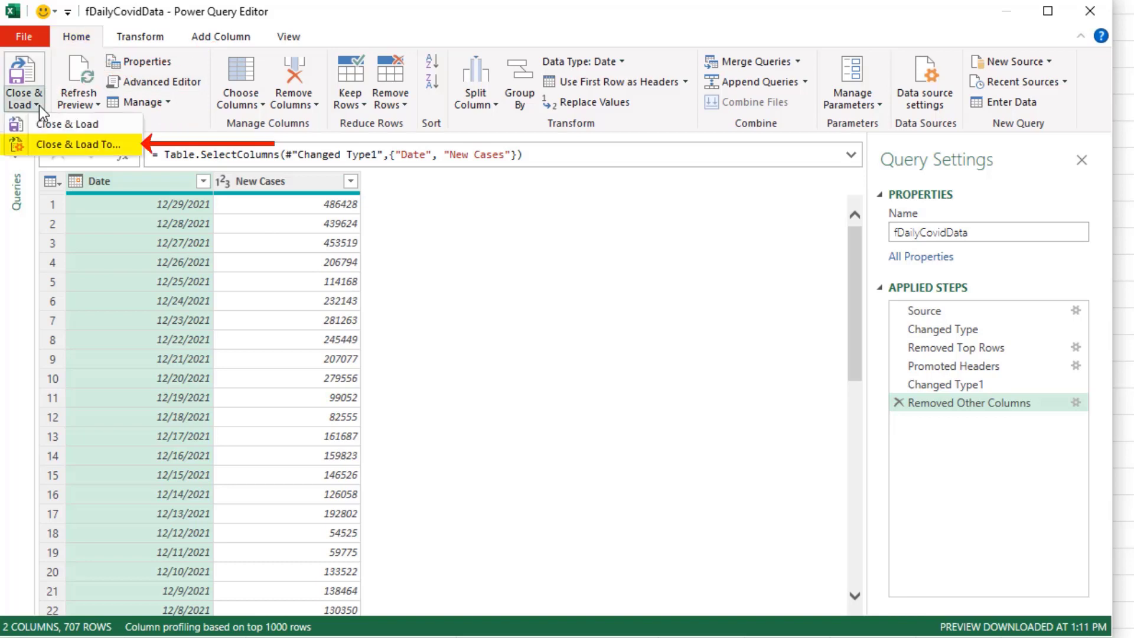
pyautogui.click(79, 146)
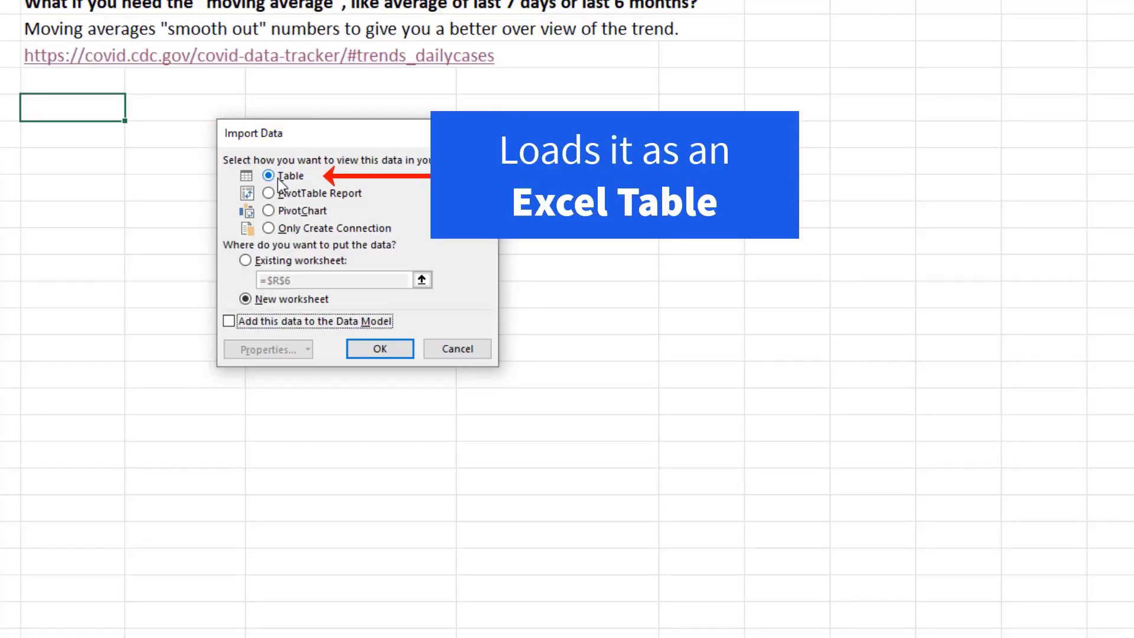
pyautogui.click(247, 262)
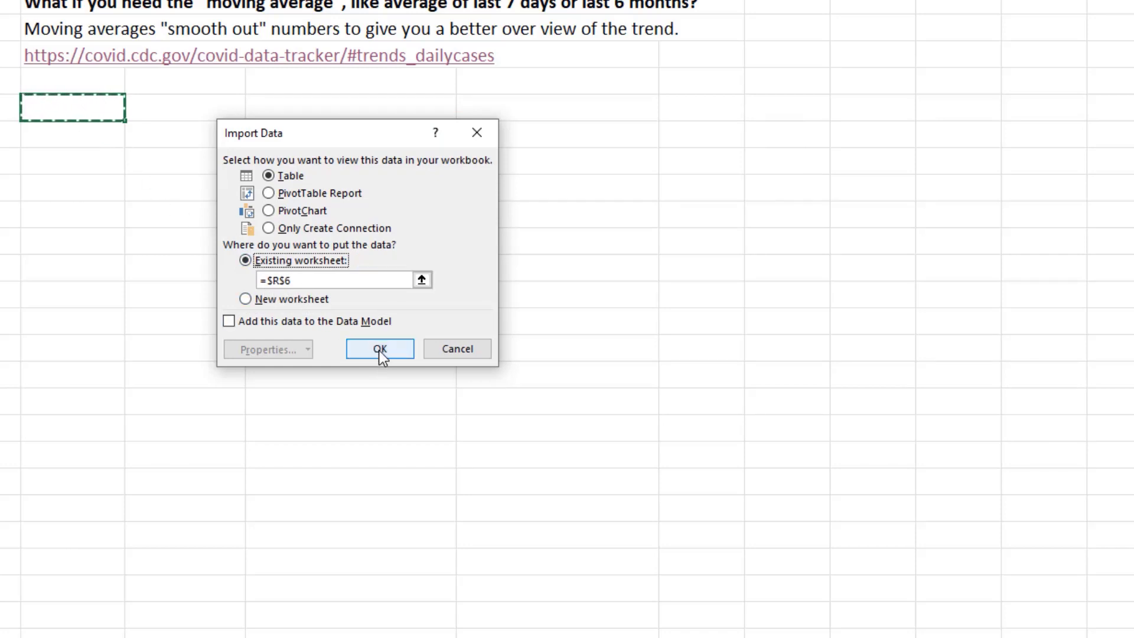
pyautogui.click(381, 353)
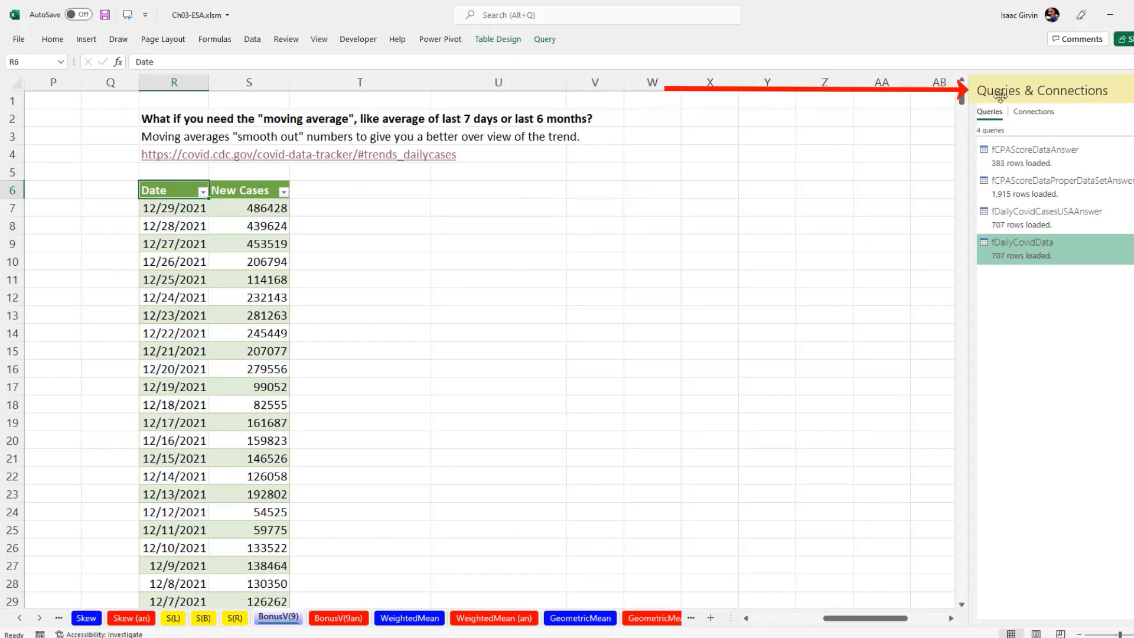
# Open the Queries & Connections pane
pyautogui.moveTo(991, 260)
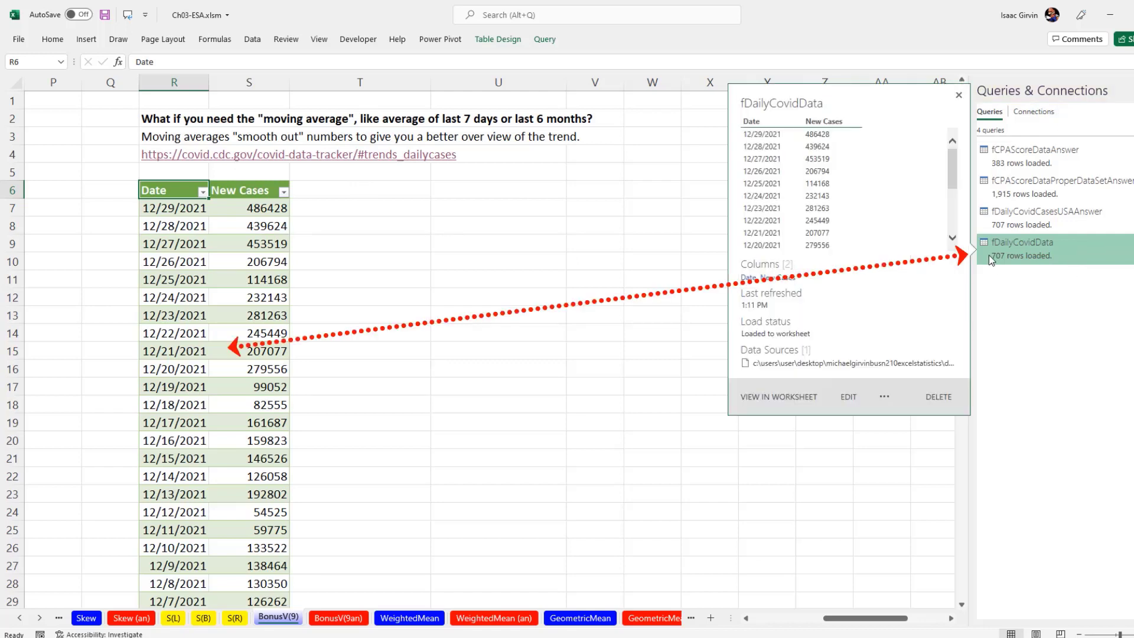
pyautogui.click(255, 40)
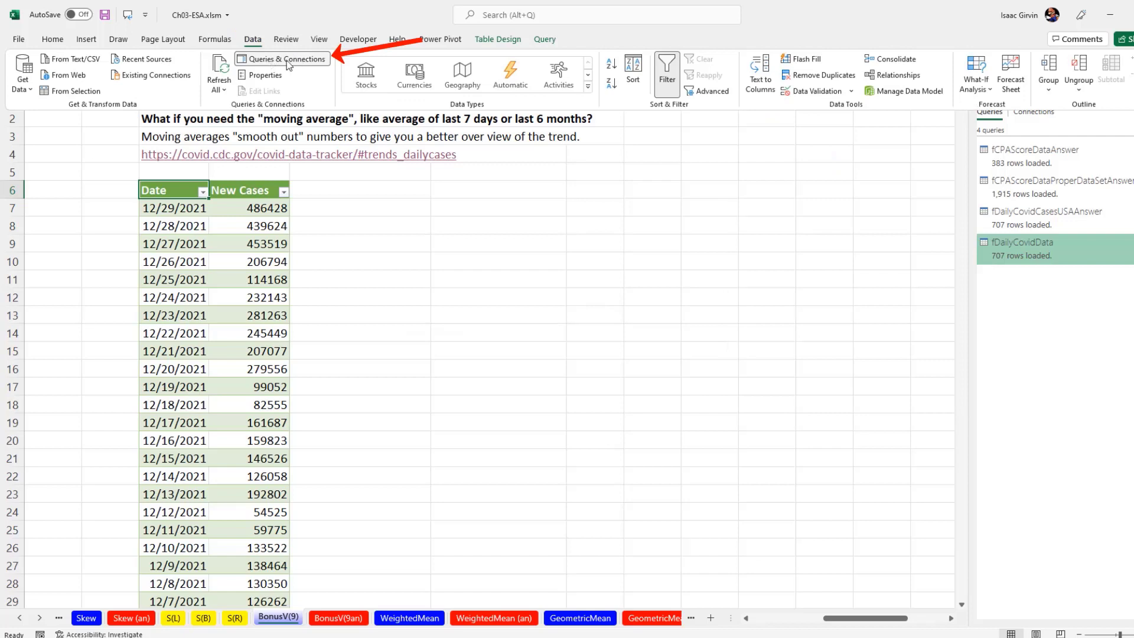
pyautogui.click(280, 229)
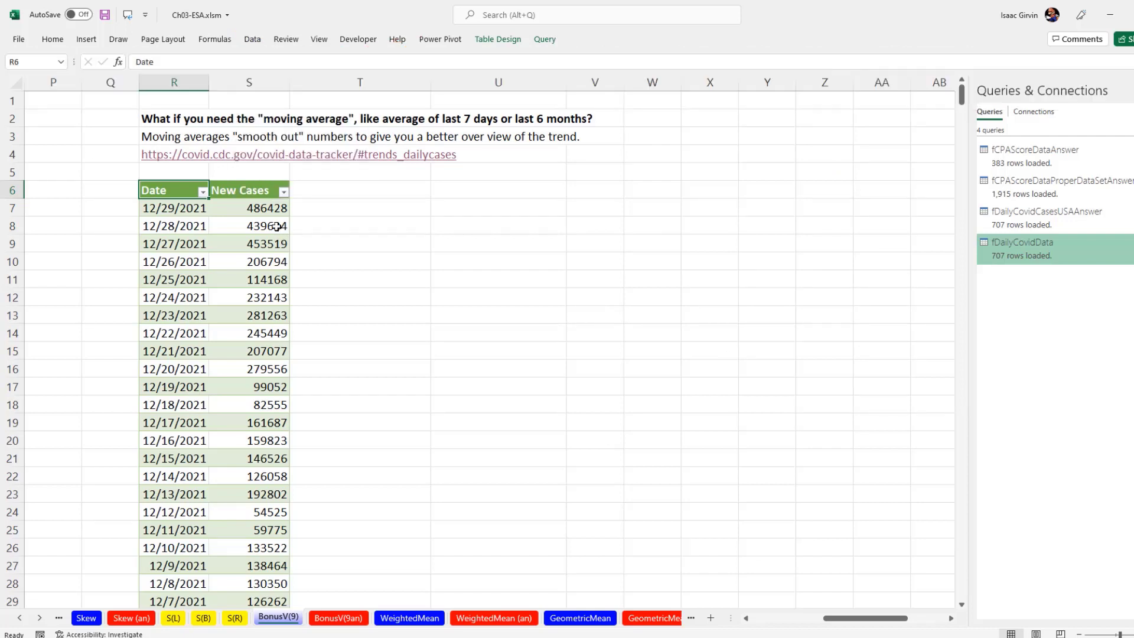
# Select the Date and New Cases data down to row 29 and insert a 2-D line chart
pyautogui.click(262, 194)
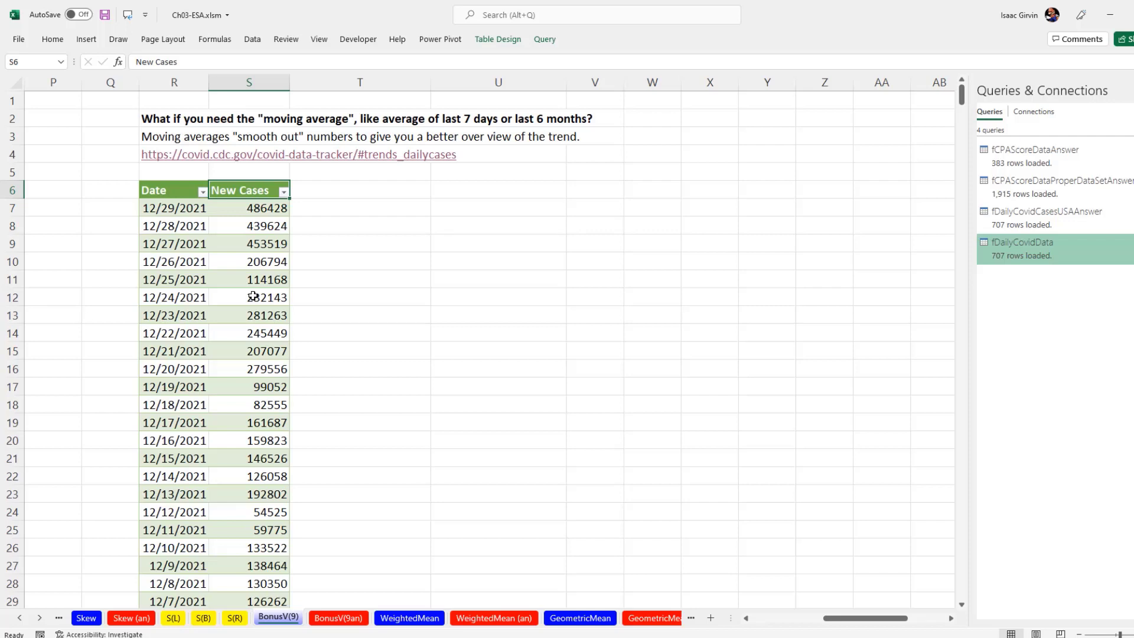
pyautogui.moveTo(207, 191); pyautogui.dragTo(245, 554)
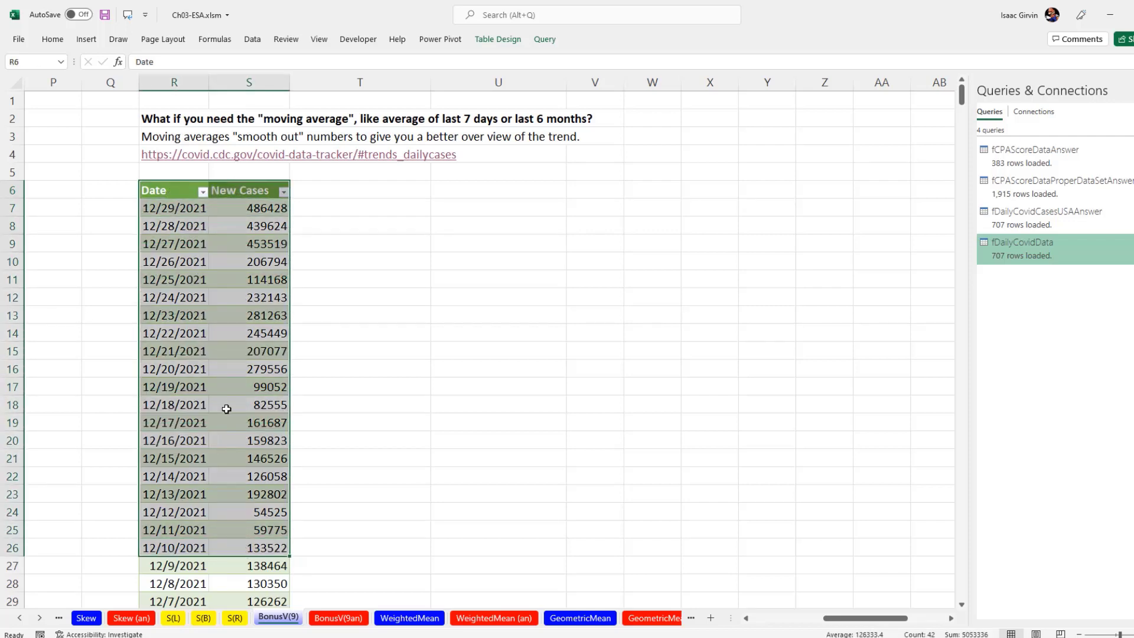
pyautogui.scroll(-4, 233, 425)
pyautogui.keyDown('shift'); pyautogui.click(274, 490); pyautogui.keyUp('shift')
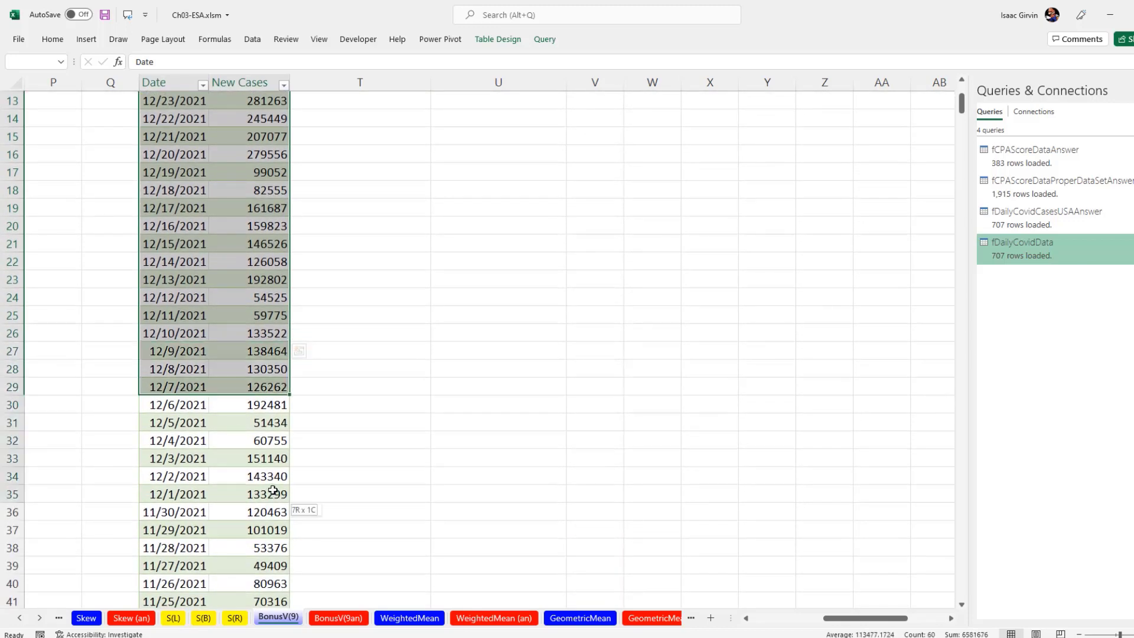
pyautogui.scroll(4, 270, 453)
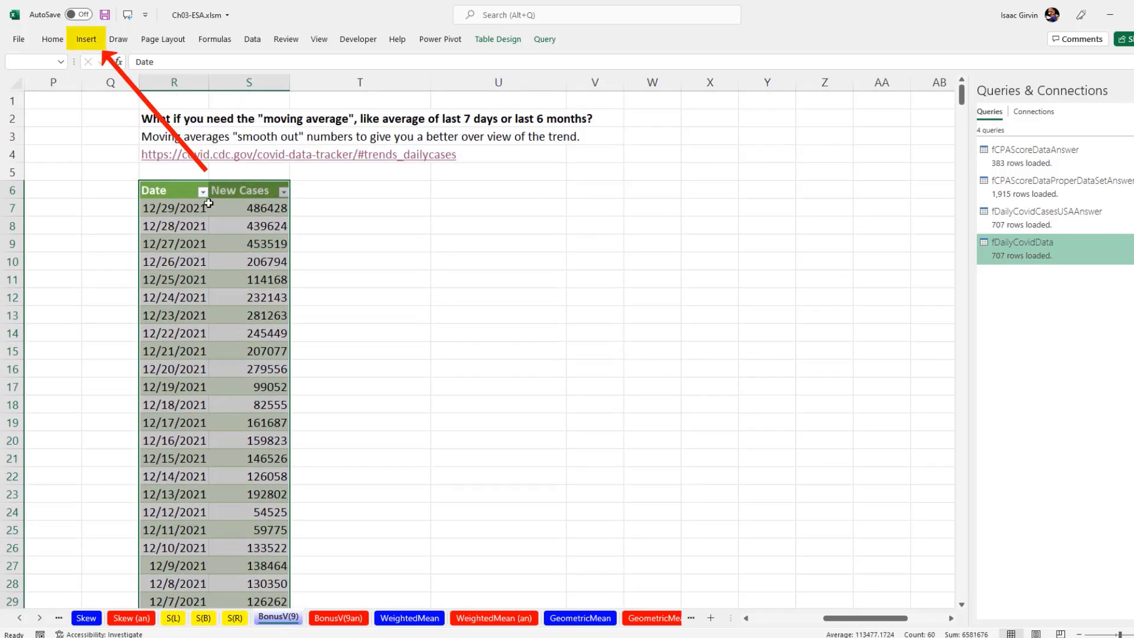
pyautogui.click(95, 43)
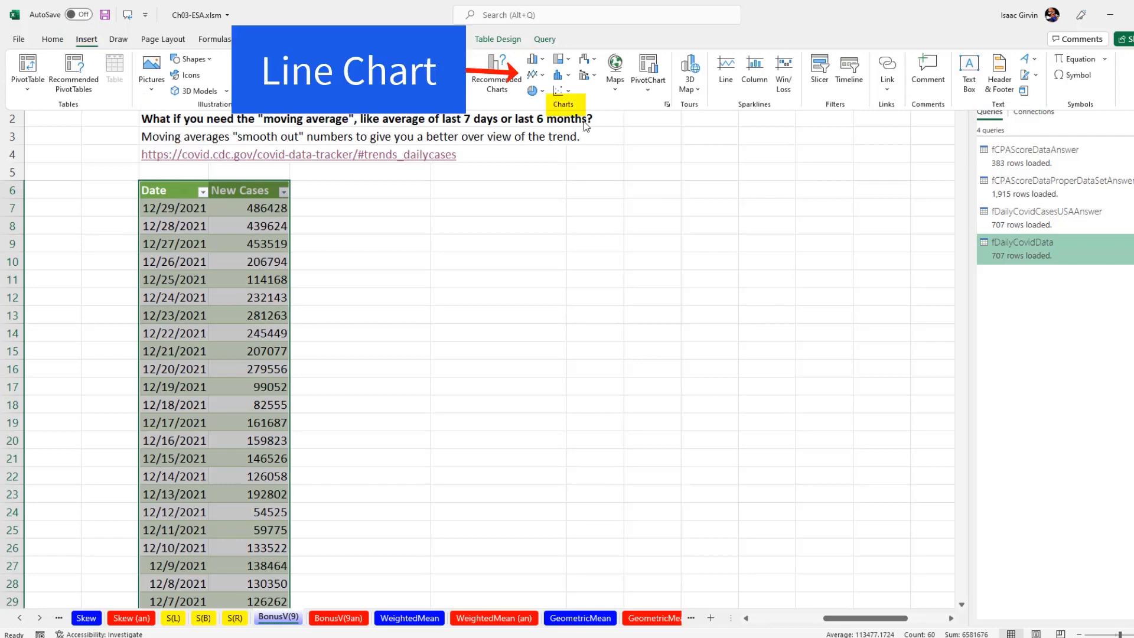
pyautogui.click(544, 76)
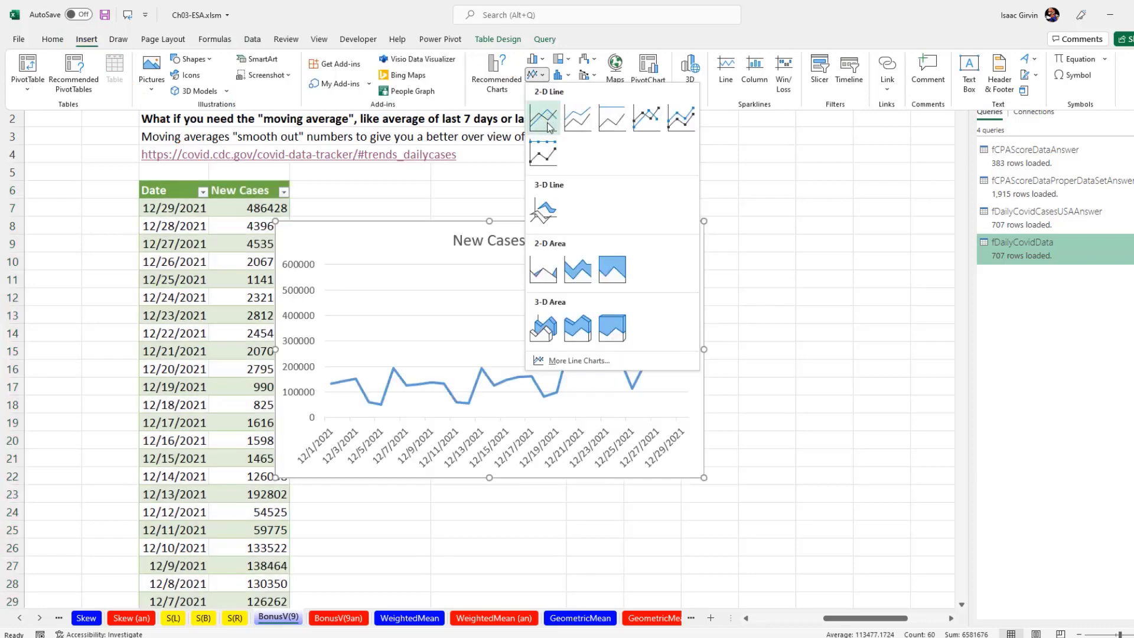
pyautogui.click(542, 117)
# Move the chart beside the data and link its title to the URL in cell R4
pyautogui.moveTo(539, 224); pyautogui.dragTo(642, 212)
pyautogui.click(642, 210)
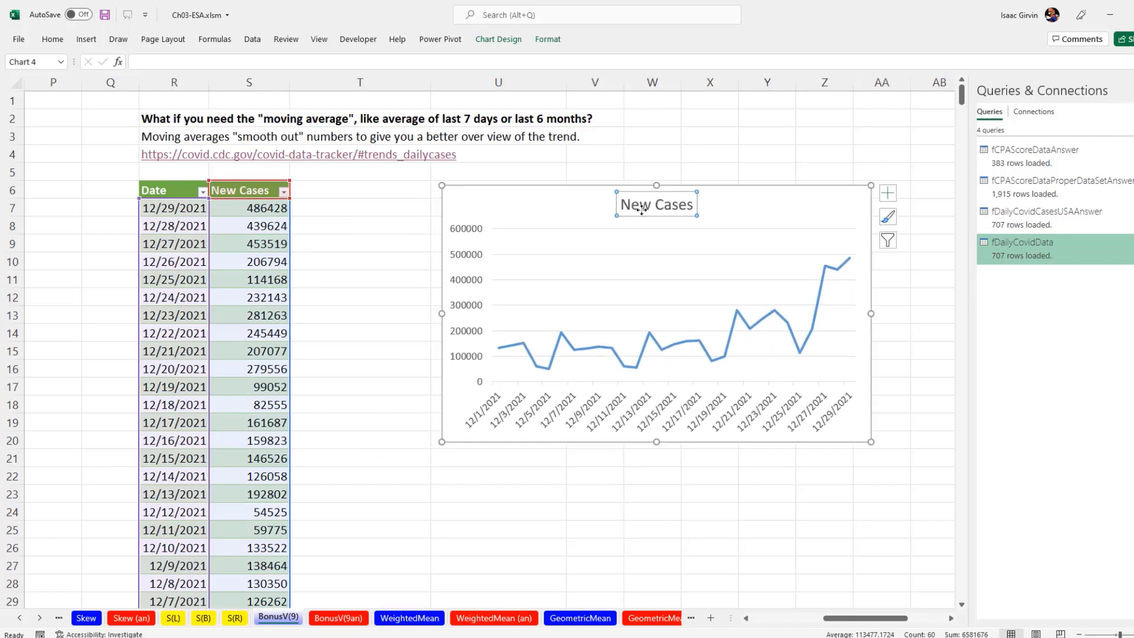
pyautogui.write('=')
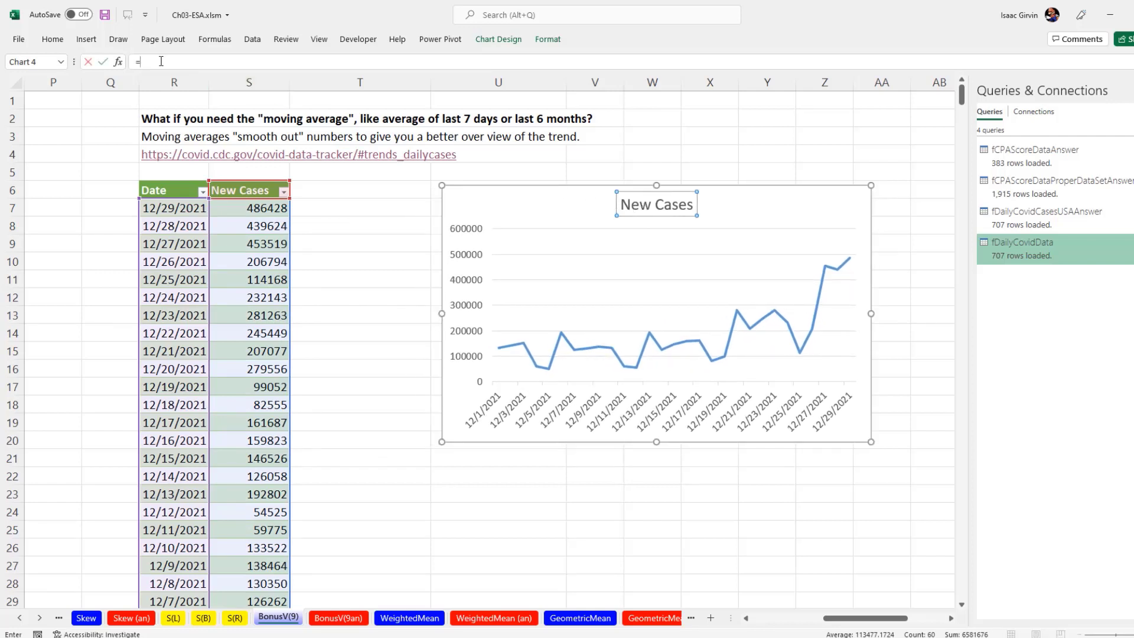
pyautogui.click(170, 153)
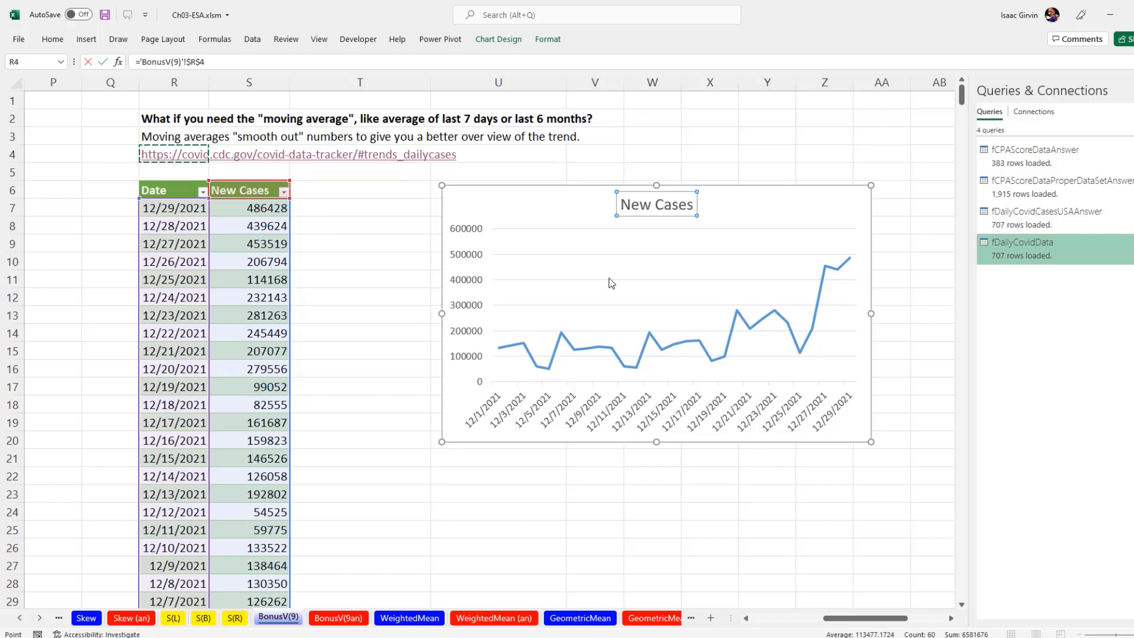
pyautogui.press('Return')
# Set the chart title's font size to 10
pyautogui.click(53, 39)
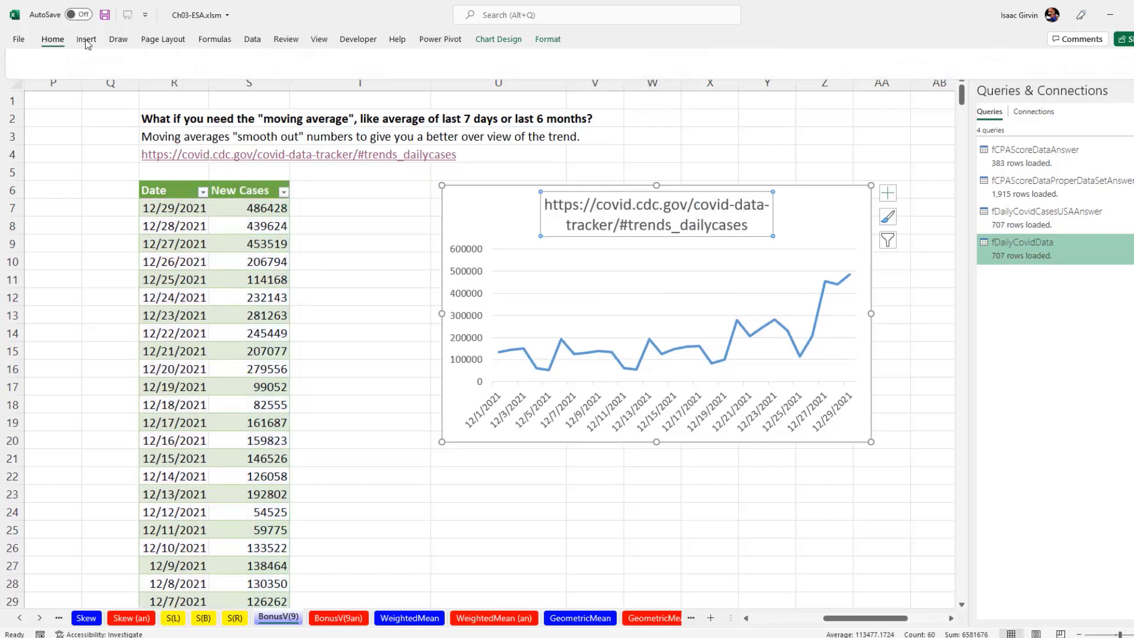
pyautogui.click(244, 62)
pyautogui.write('1')
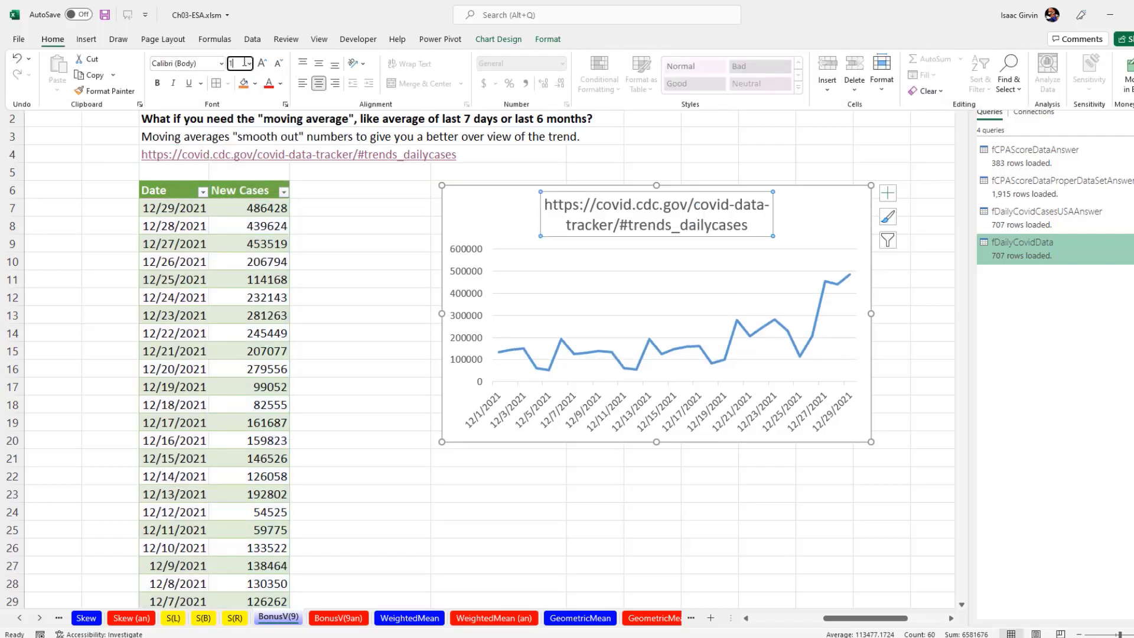
pyautogui.write('0')
pyautogui.press('Return')
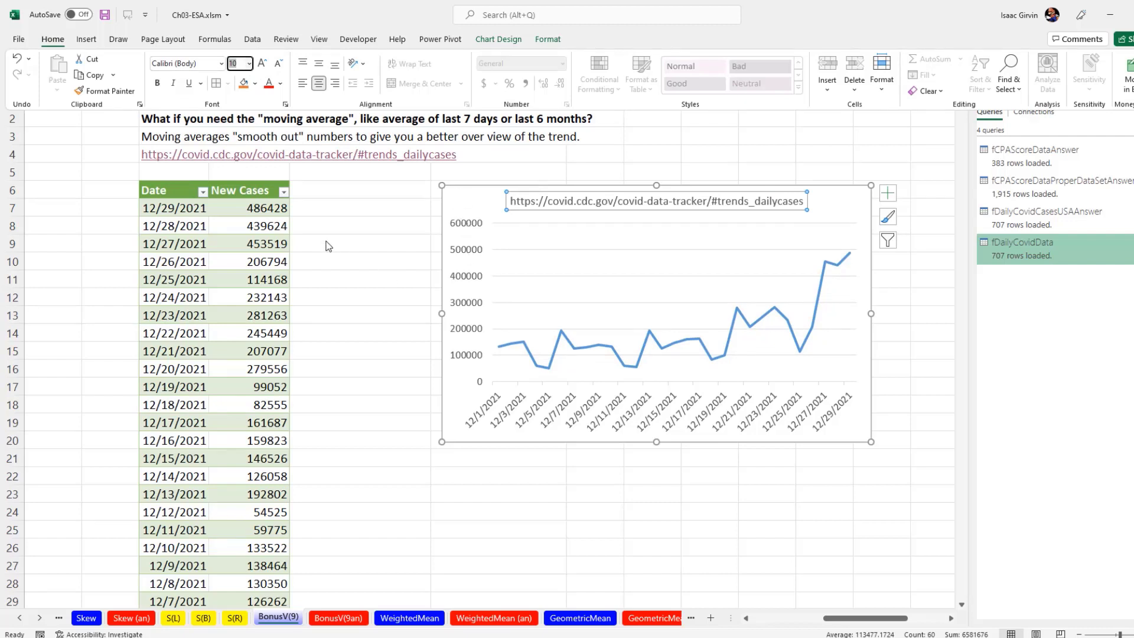
pyautogui.click(262, 209)
pyautogui.click(262, 209)
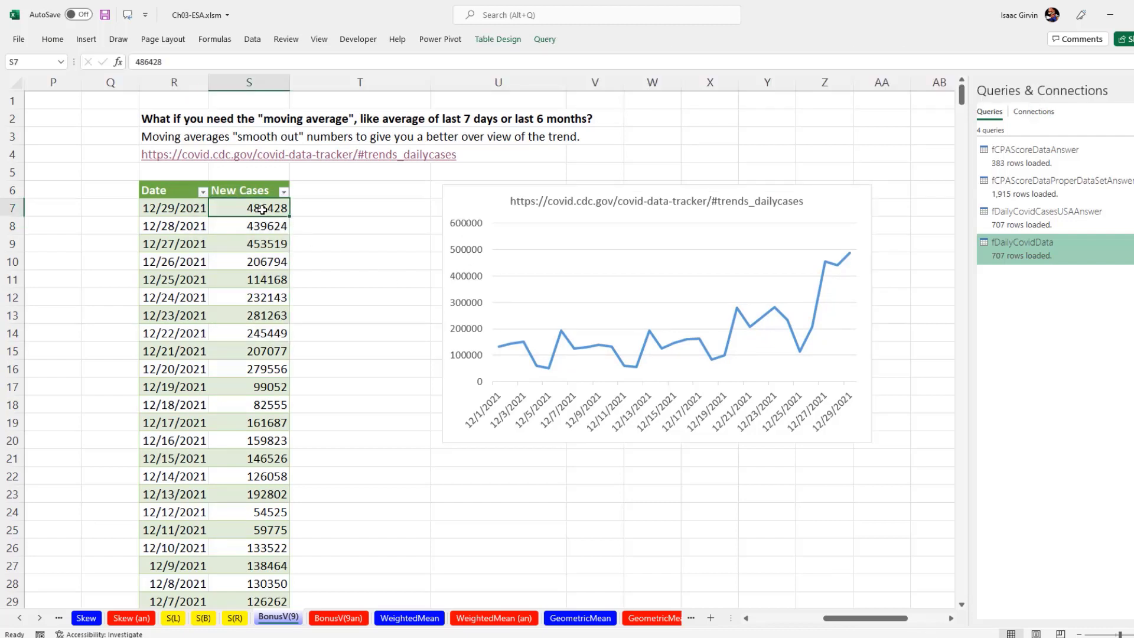
# Format the entire New Cases column as Number with a 1000 separator and zero decimal places
pyautogui.hotkey('ctrl', 'shift', 'Down')
pyautogui.hotkey('ctrl', 'shift', 'Down')
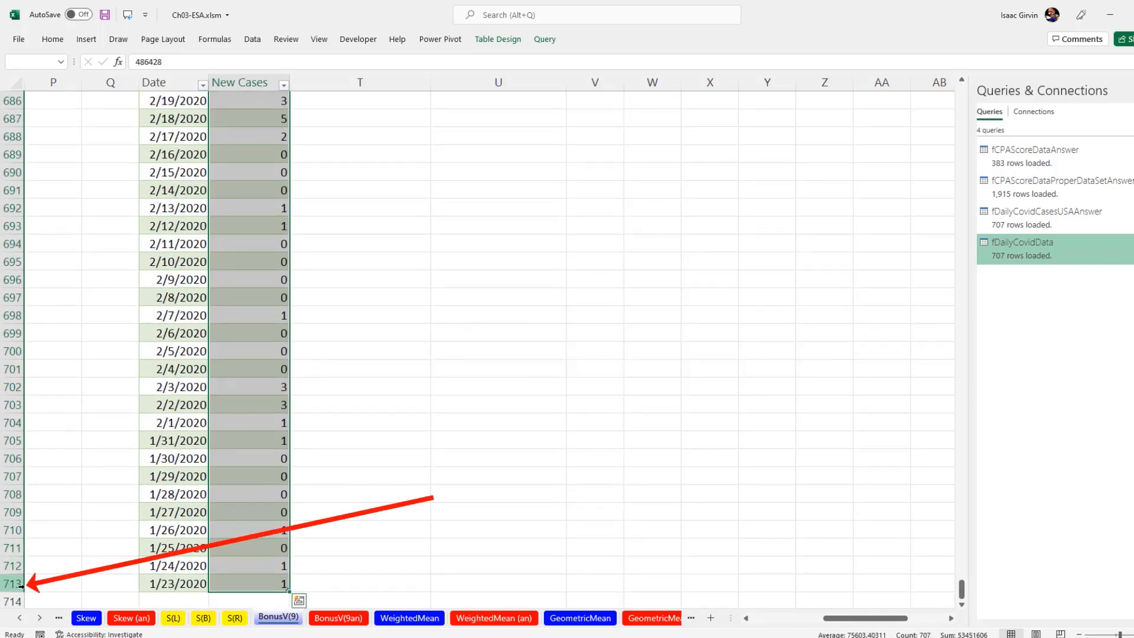
pyautogui.hotkey('ctrl', 'BackSpace')
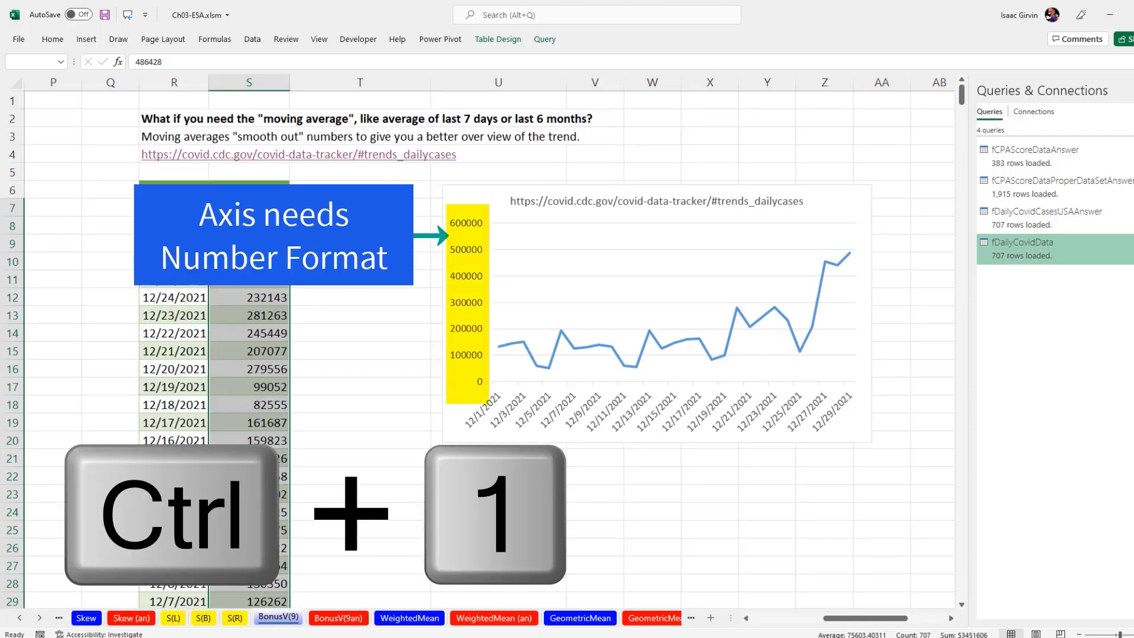
pyautogui.hotkey('ctrl', '1')
pyautogui.click(348, 257)
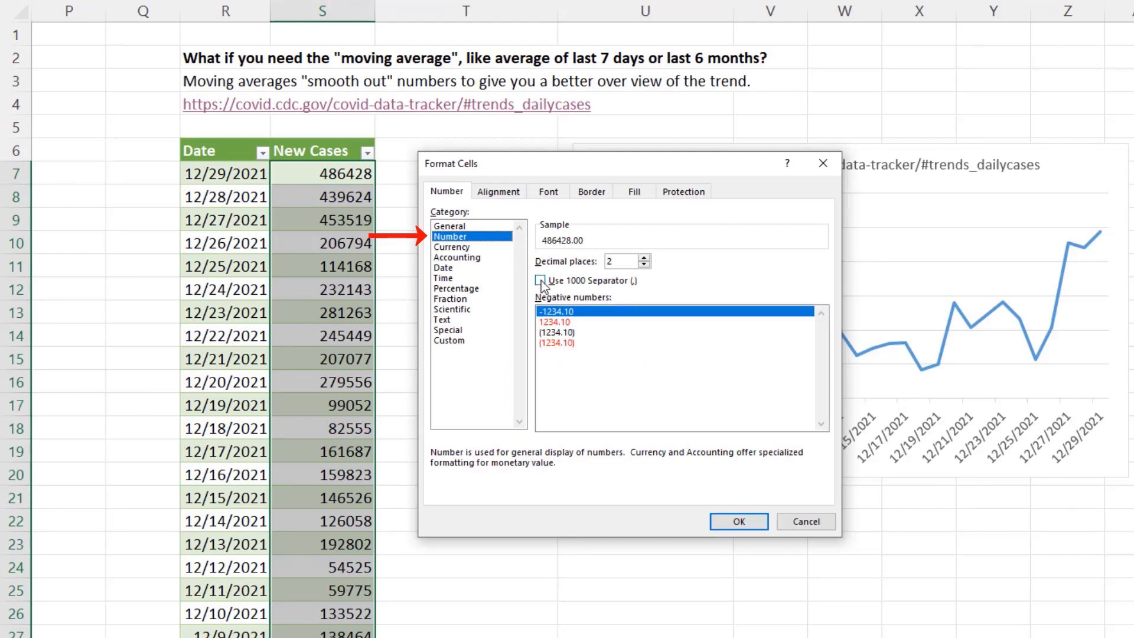
pyautogui.click(418, 291)
pyautogui.click(644, 264)
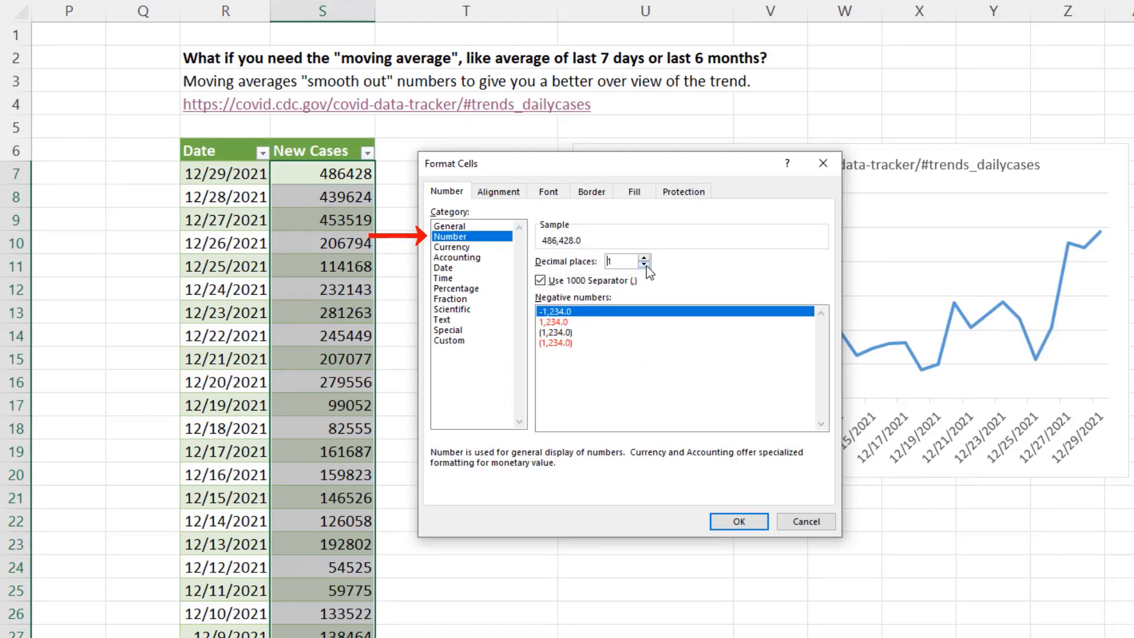
pyautogui.click(644, 264)
pyautogui.click(739, 522)
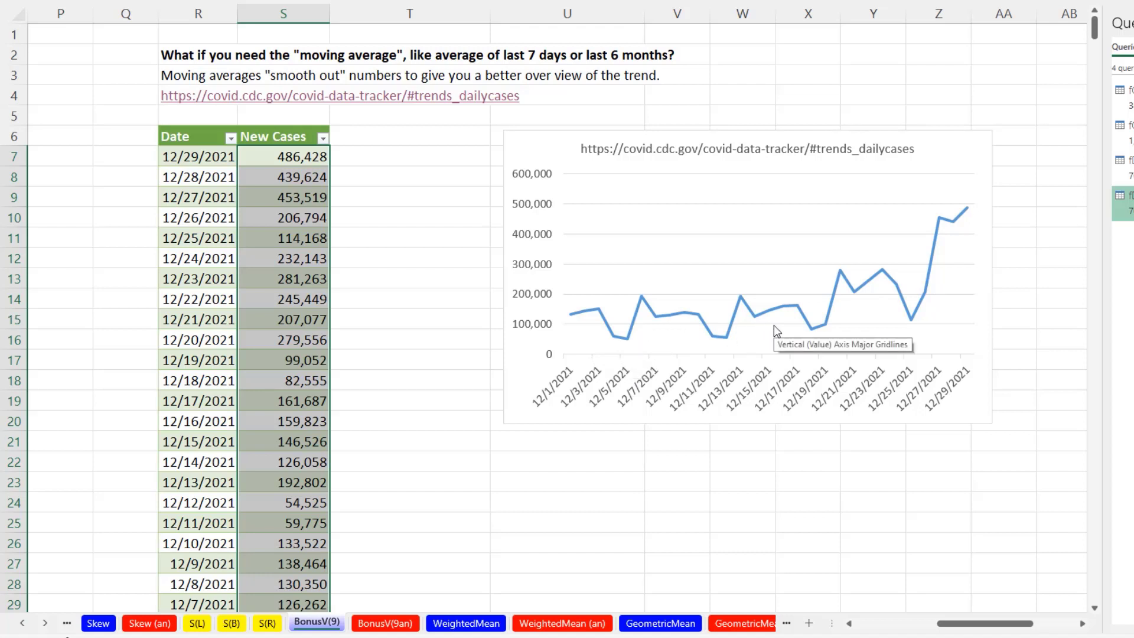
# Add a new table column headed "7-Day Moving Average" beside New Cases
pyautogui.click(364, 140)
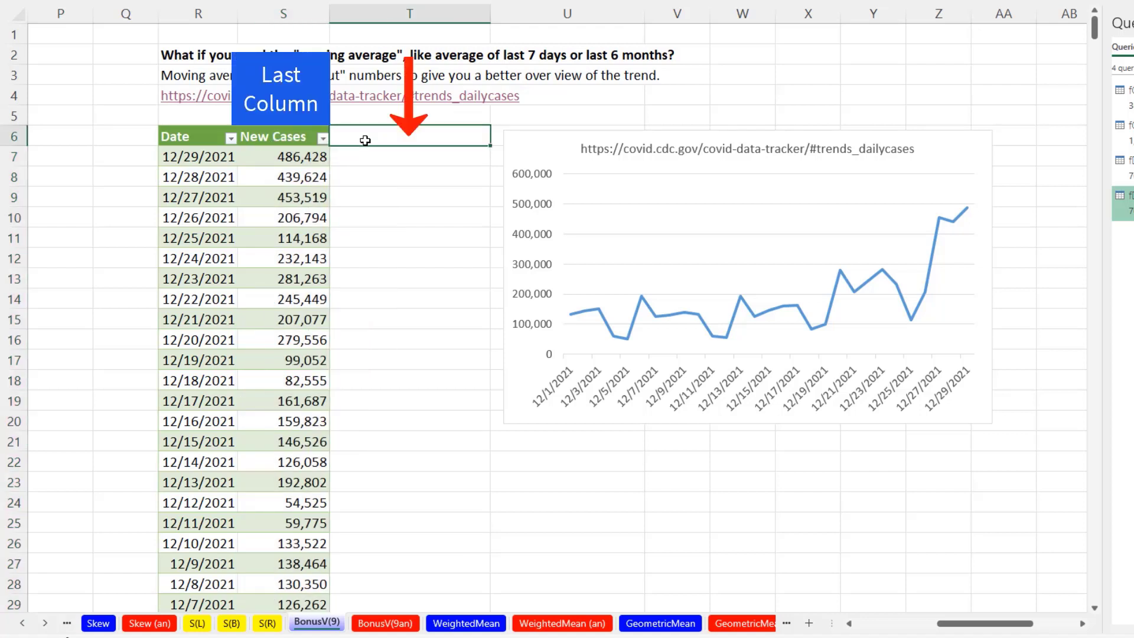
pyautogui.write('7-Day Moving A')
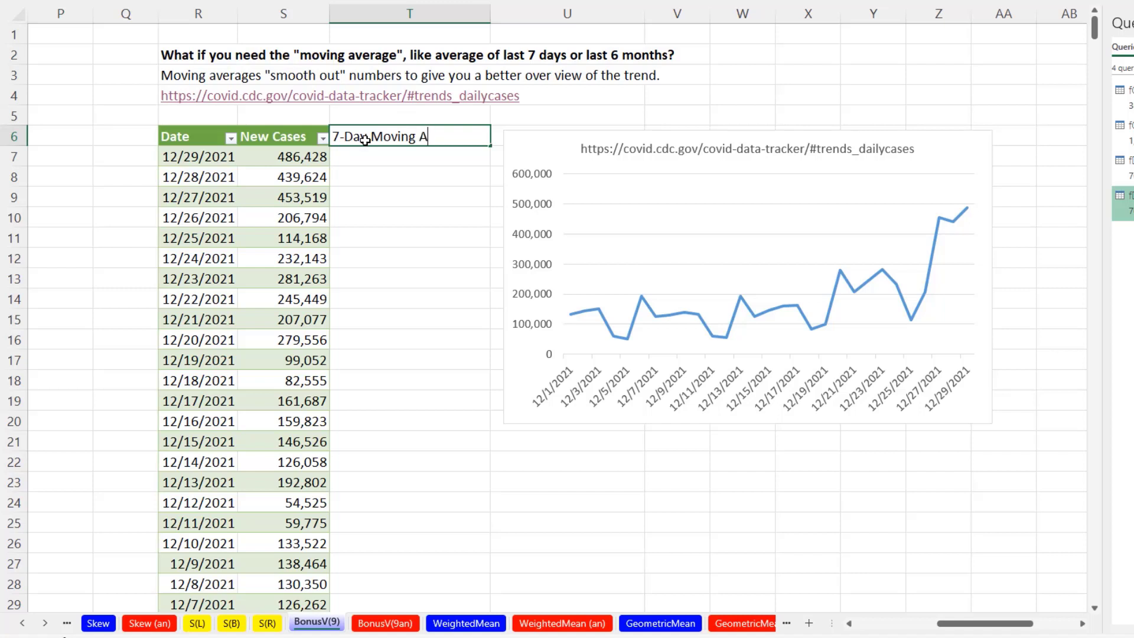
pyautogui.write('verage')
pyautogui.press('Return')
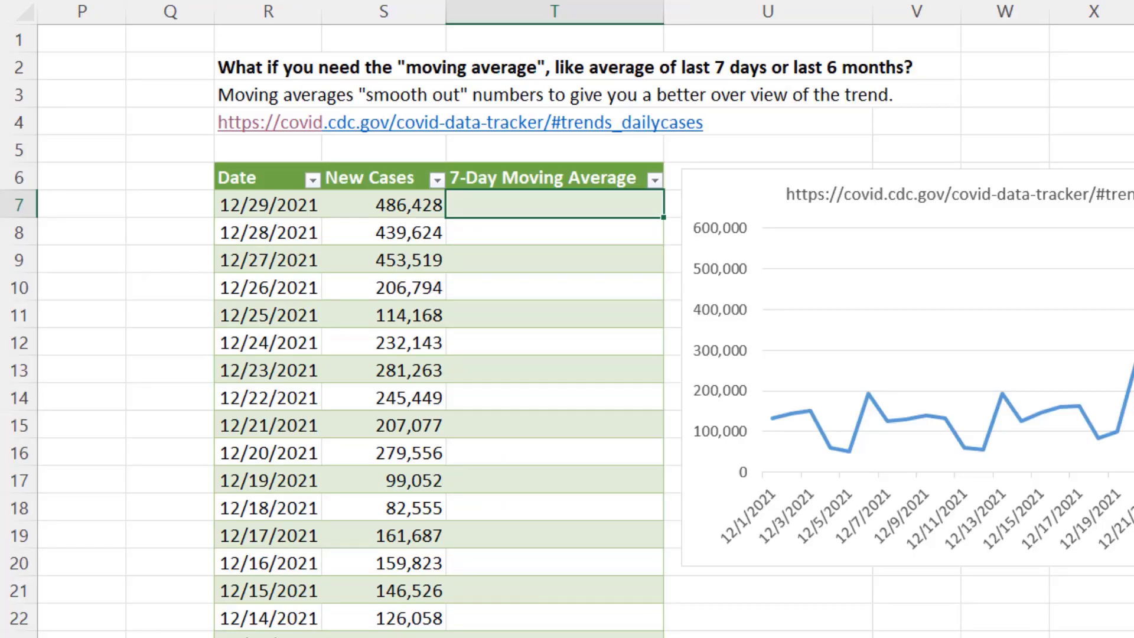
# Enter an AVERAGE formula over the current and next six New Cases values, S7:S13, in the first moving-average cell
pyautogui.write('ave')
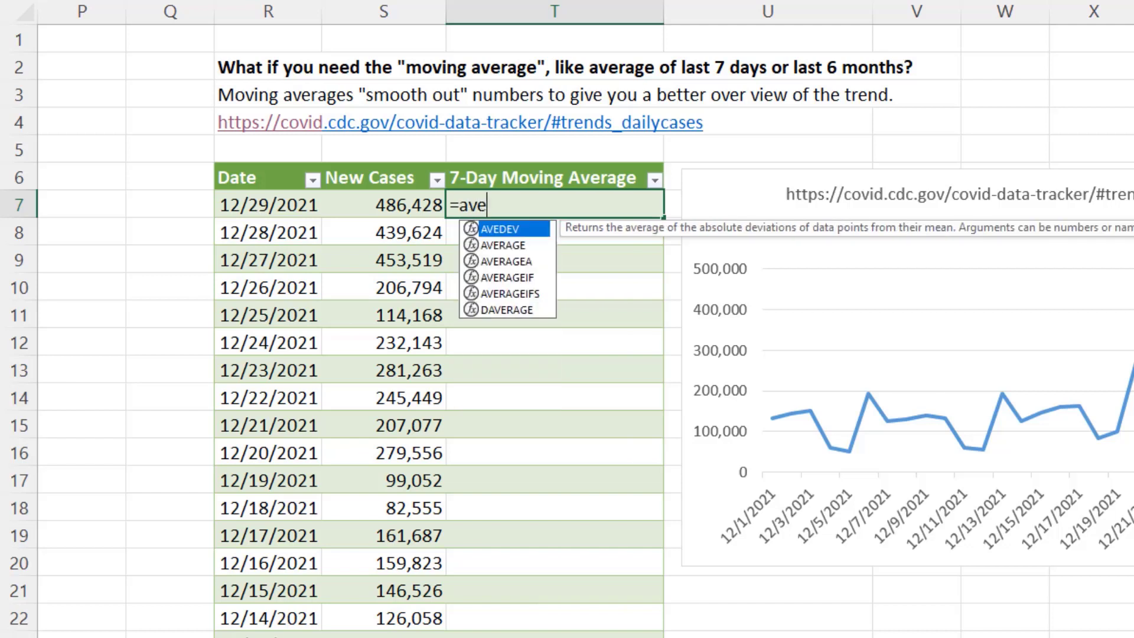
pyautogui.press('Tab')
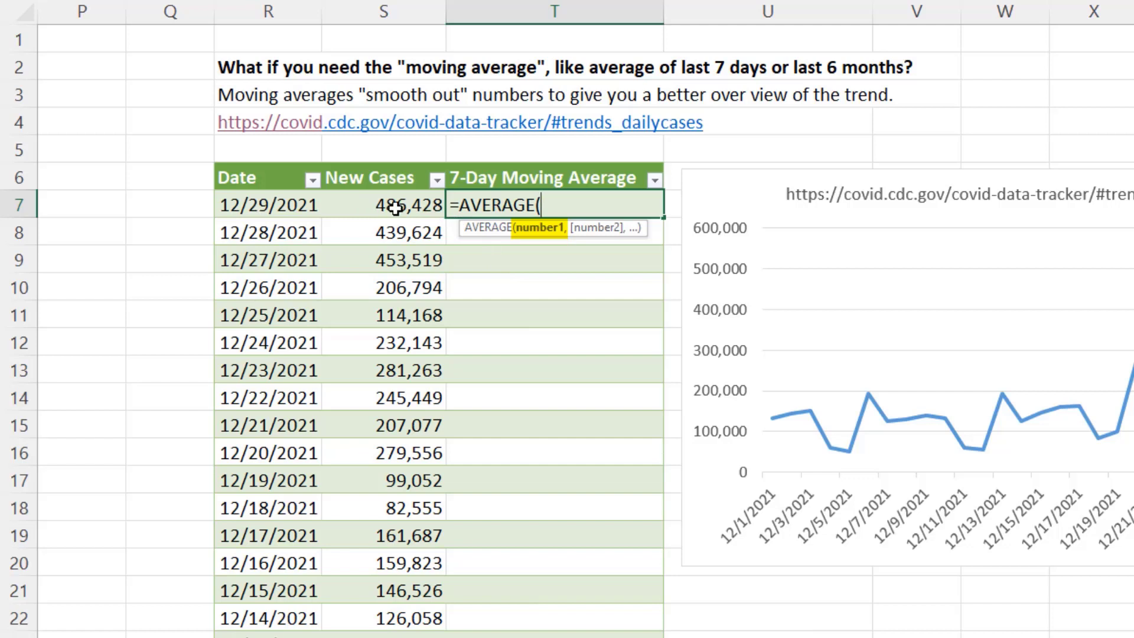
pyautogui.click(378, 199)
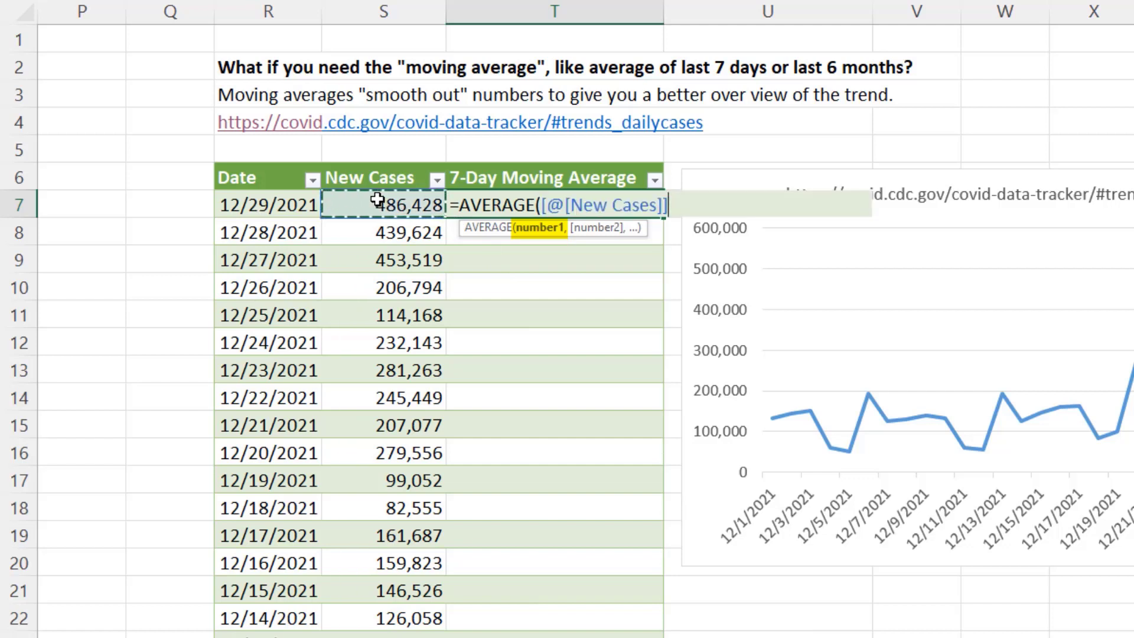
pyautogui.moveTo(378, 200); pyautogui.dragTo(394, 370)
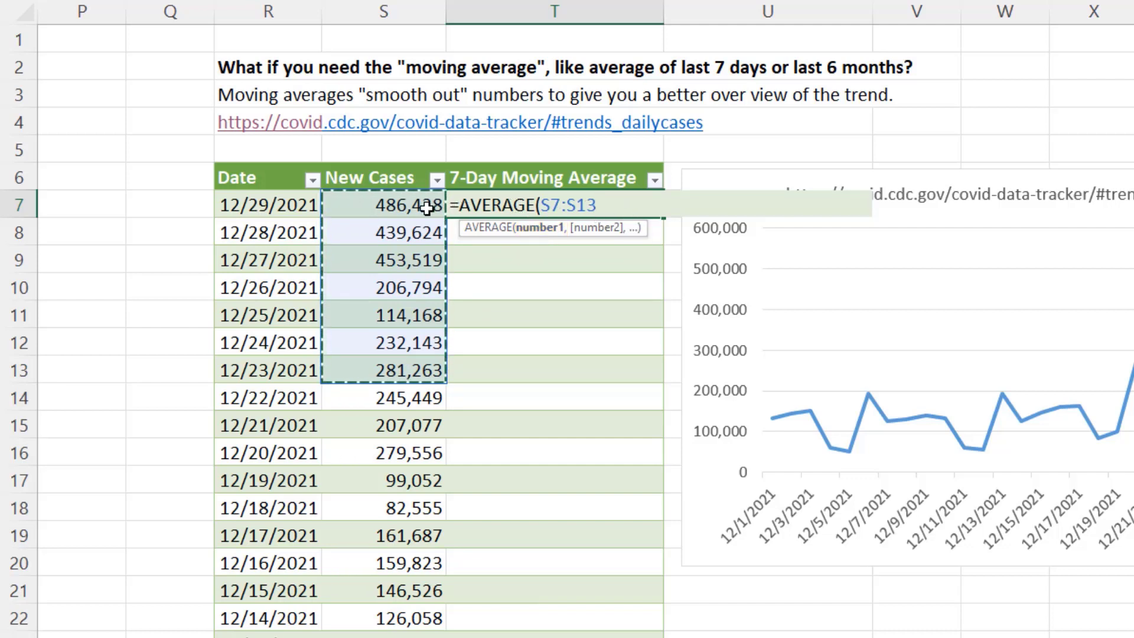
pyautogui.write(')')
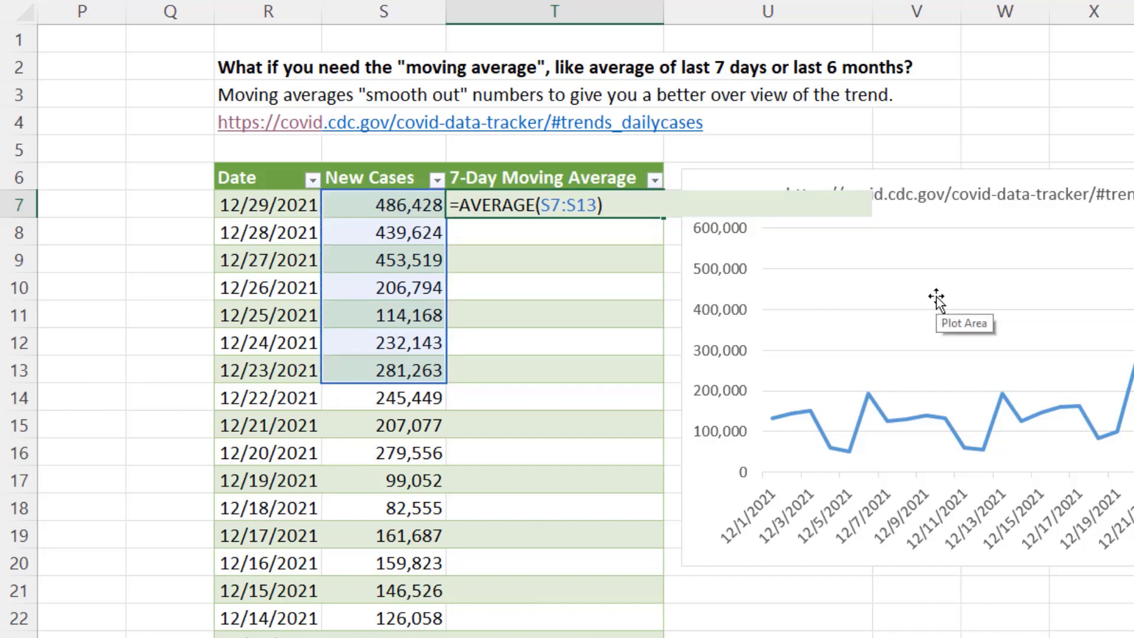
pyautogui.press('Return')
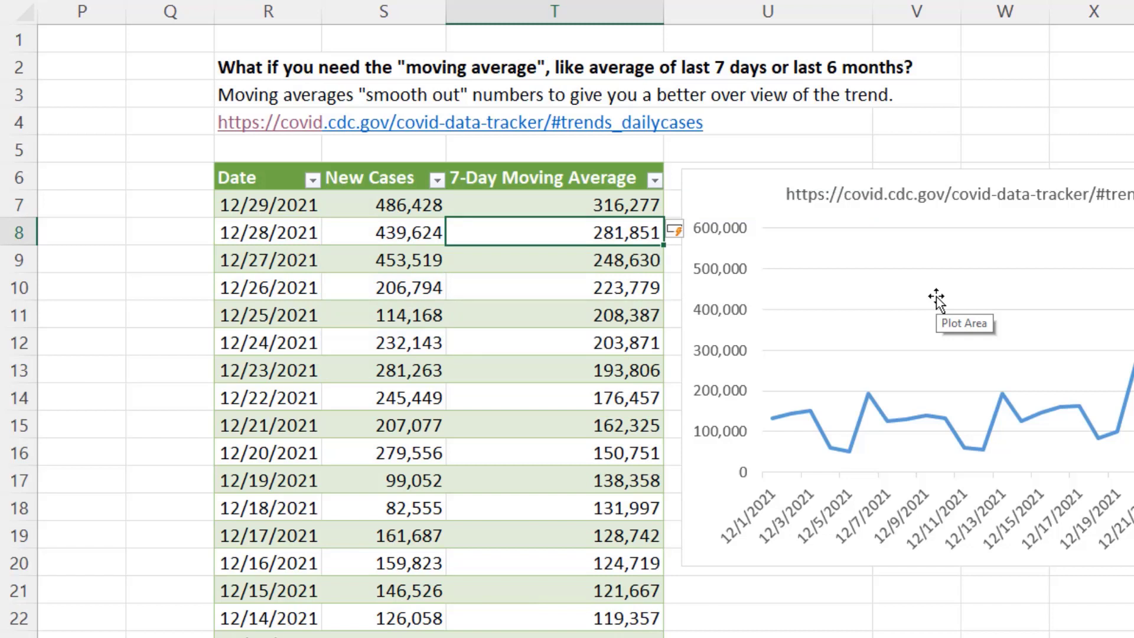
# Inspect the moving-average formulas in successive cells down the column to see how the range shifts
pyautogui.click(488, 318)
pyautogui.press('F2')
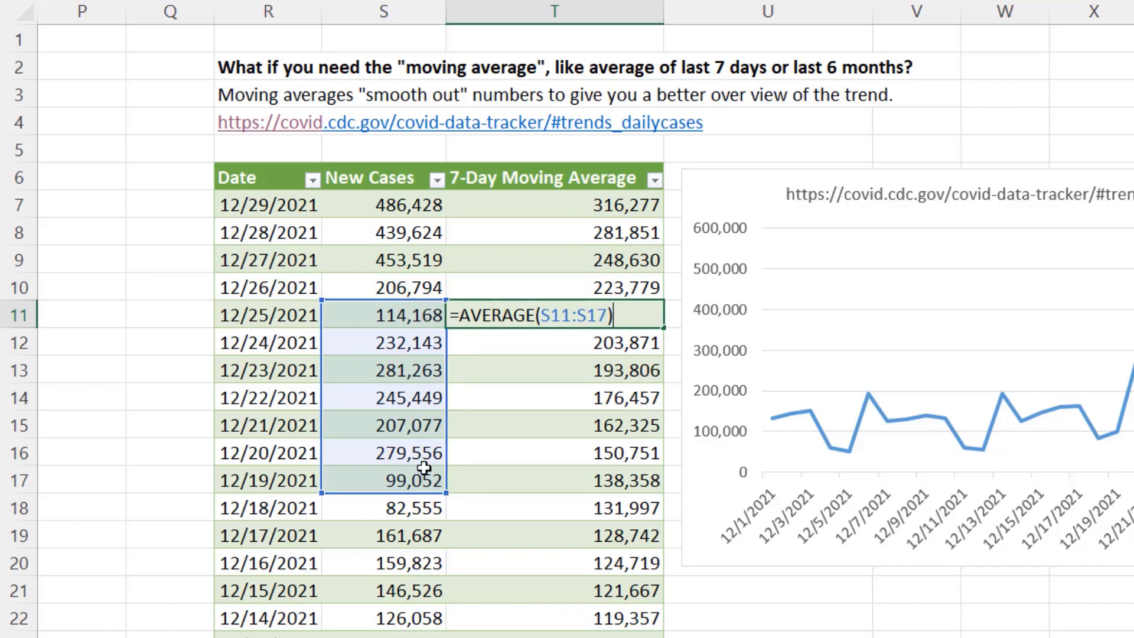
pyautogui.press('Return')
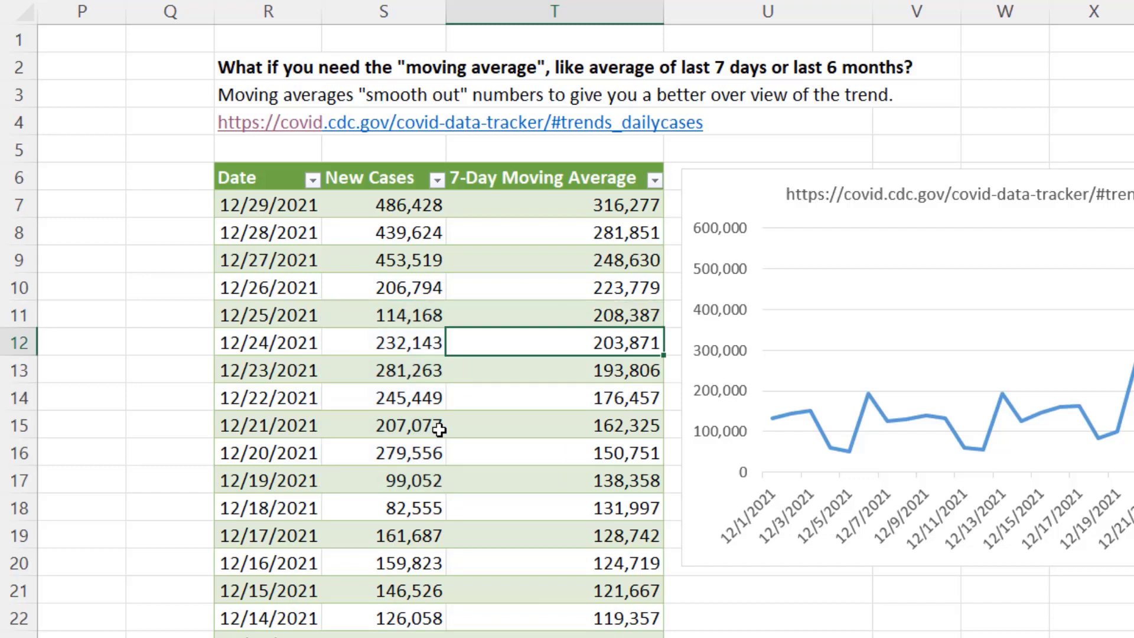
pyautogui.press('F2')
pyautogui.press('Return')
pyautogui.press('F2')
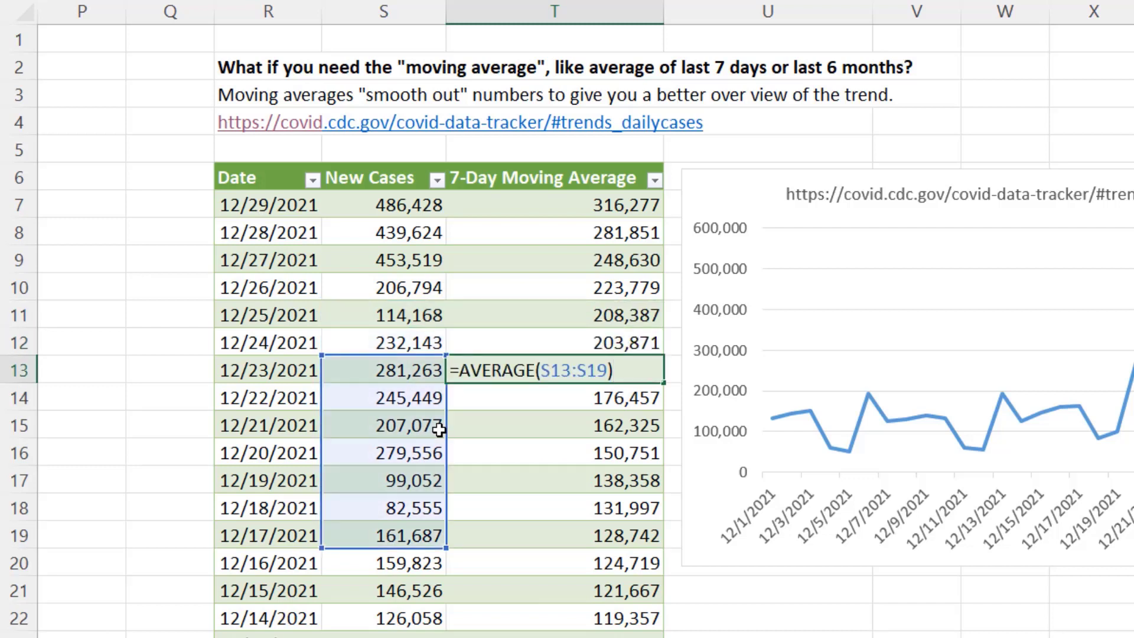
pyautogui.press('Return')
pyautogui.press('F2')
pyautogui.press('Return')
pyautogui.press('F2')
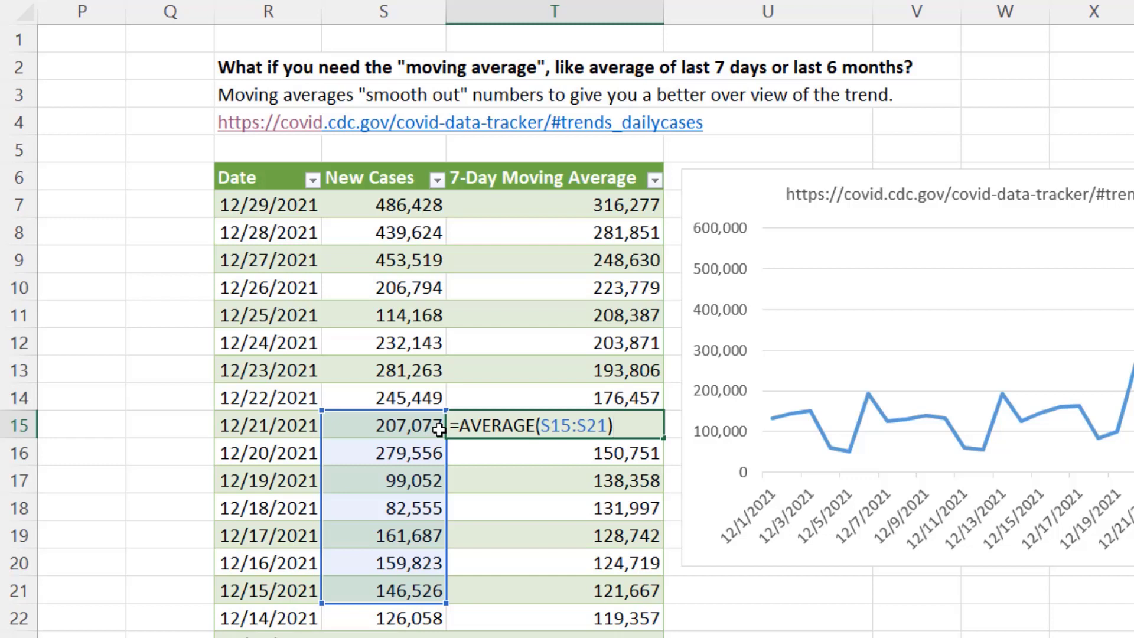
pyautogui.press('Return')
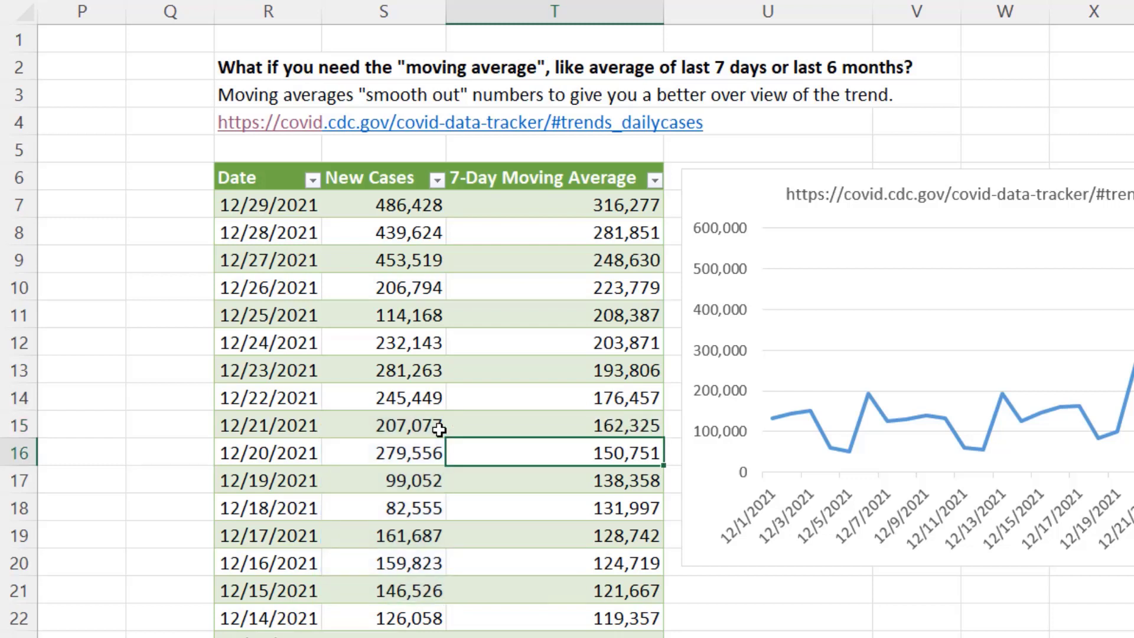
pyautogui.press('F2')
pyautogui.press('Return')
pyautogui.press('F2')
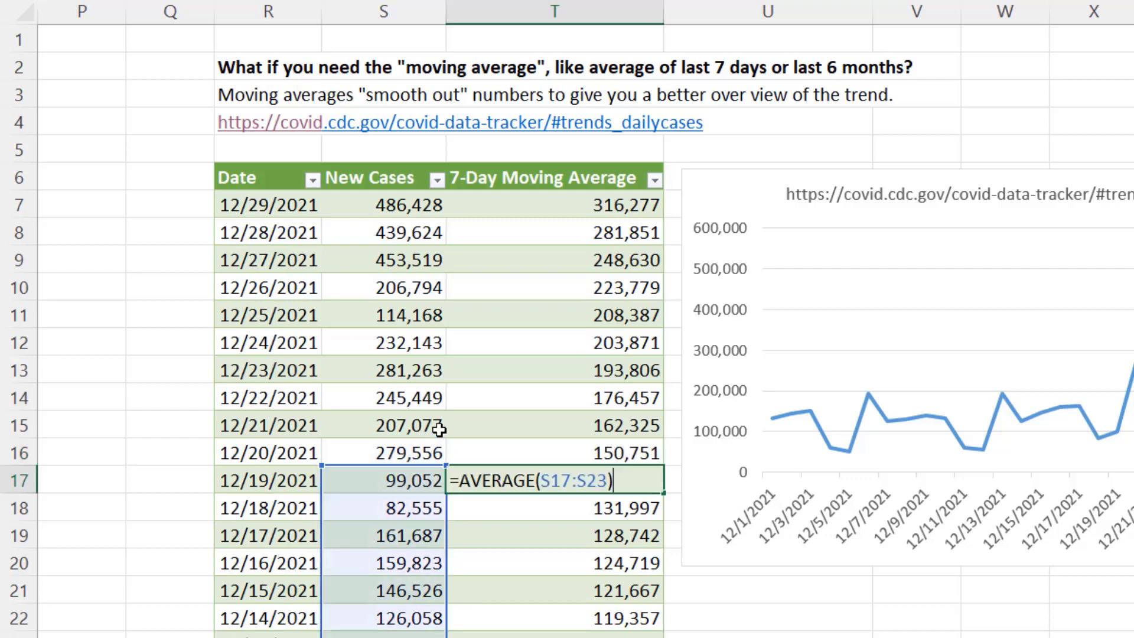
pyautogui.press('Return')
# Add the 7-Day Moving Average column as a second chart series, named from its header with values T7:T35
pyautogui.scroll(-1, 439, 429)
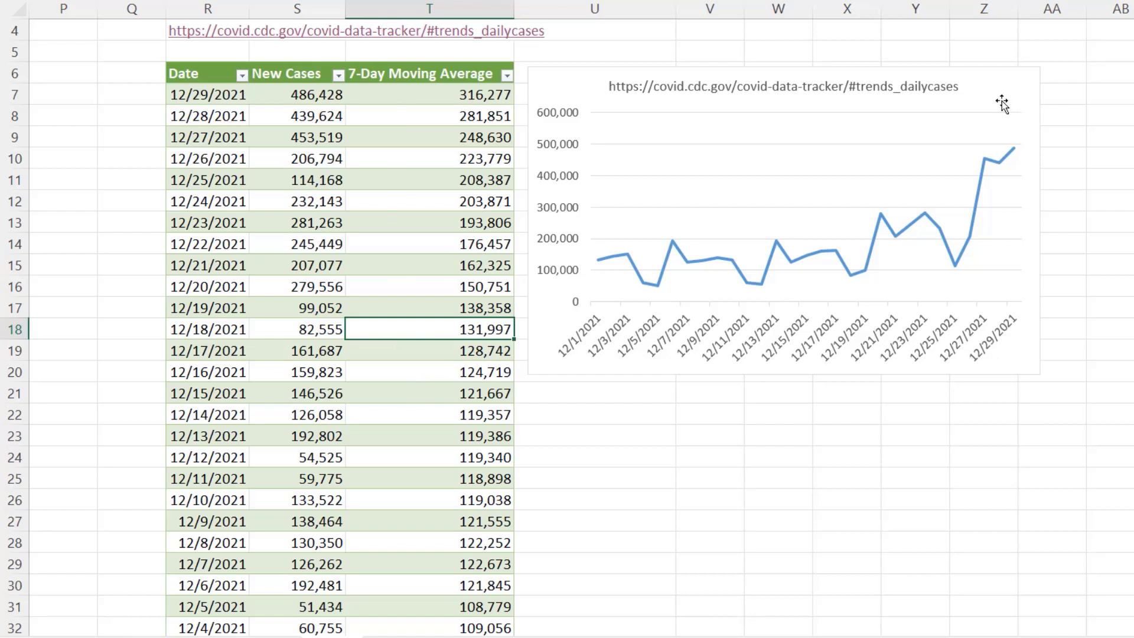
pyautogui.rightClick(970, 96)
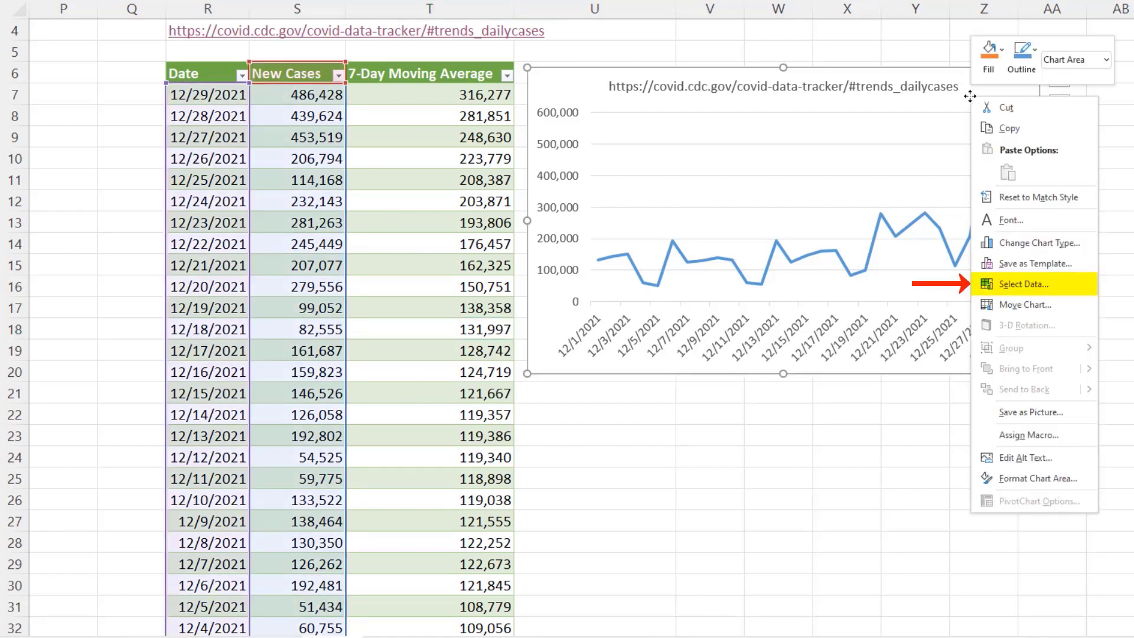
pyautogui.click(1016, 285)
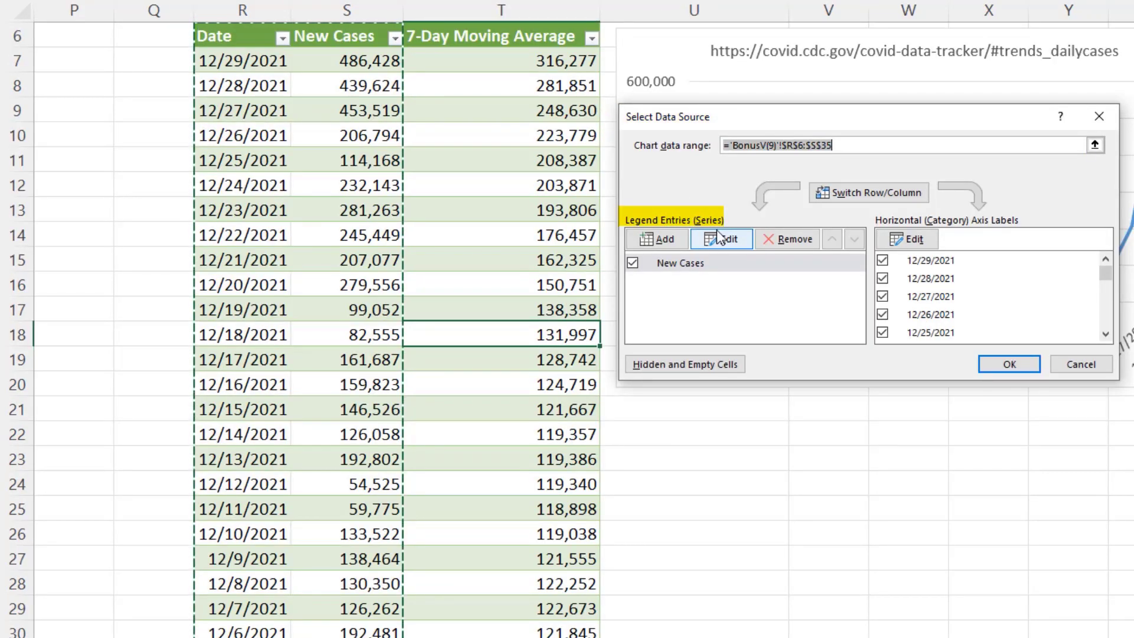
pyautogui.click(664, 239)
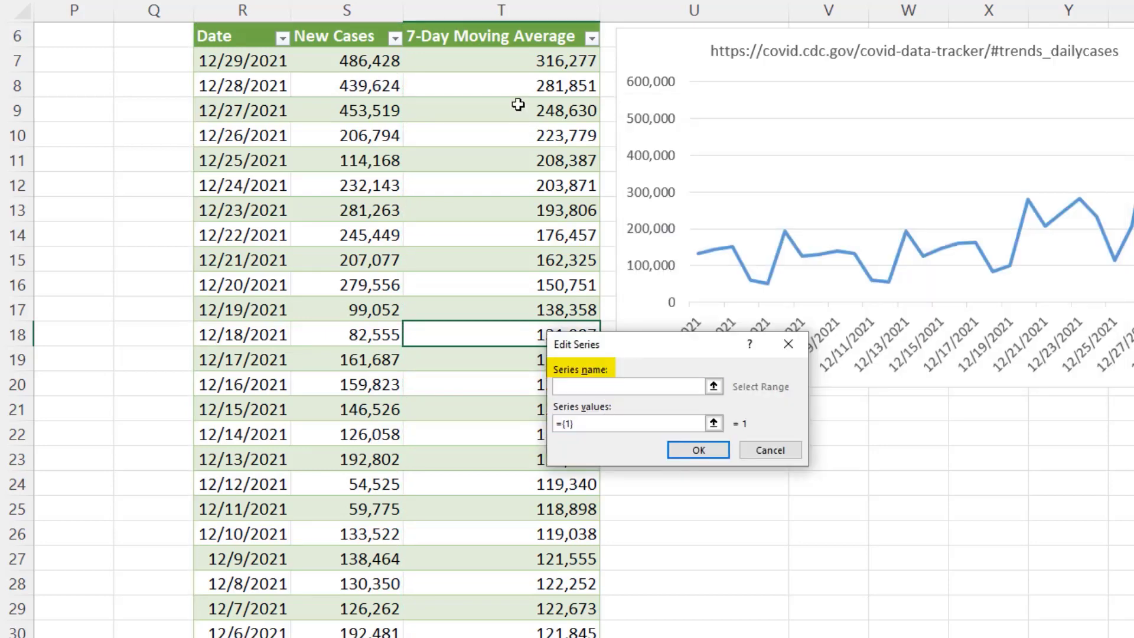
pyautogui.click(486, 37)
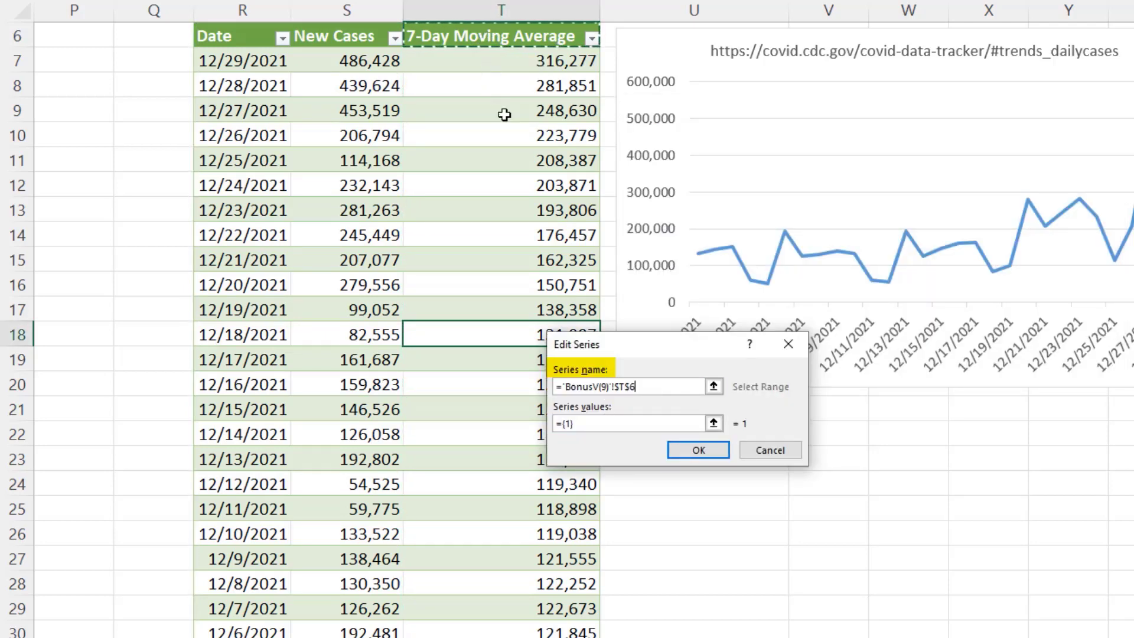
pyautogui.click(602, 424)
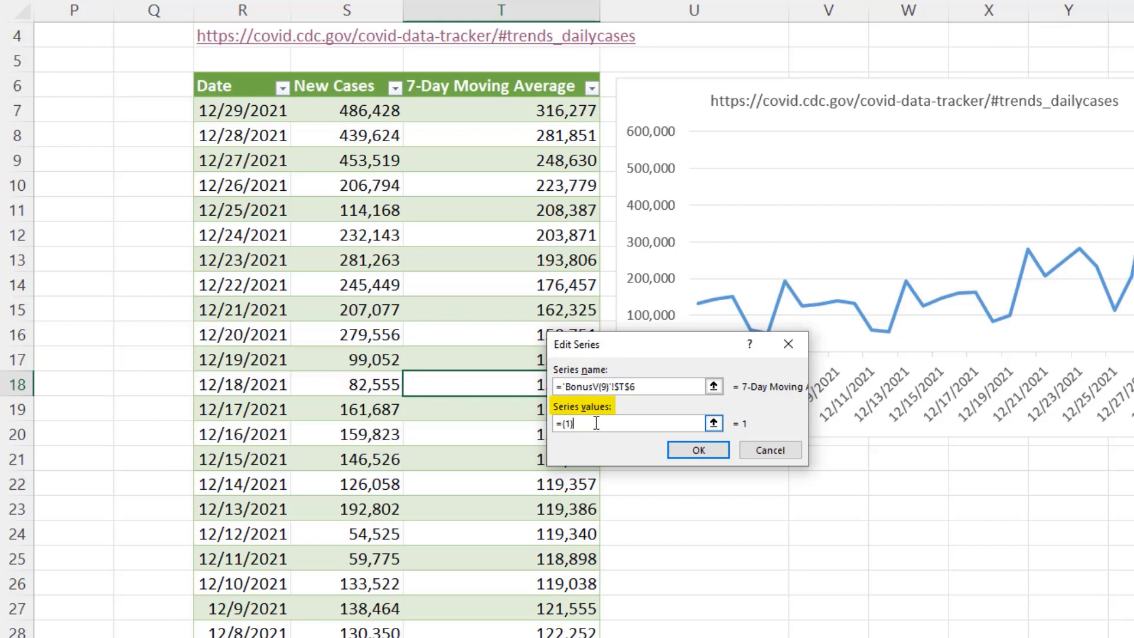
pyautogui.moveTo(597, 424); pyautogui.dragTo(555, 423)
pyautogui.press('Delete')
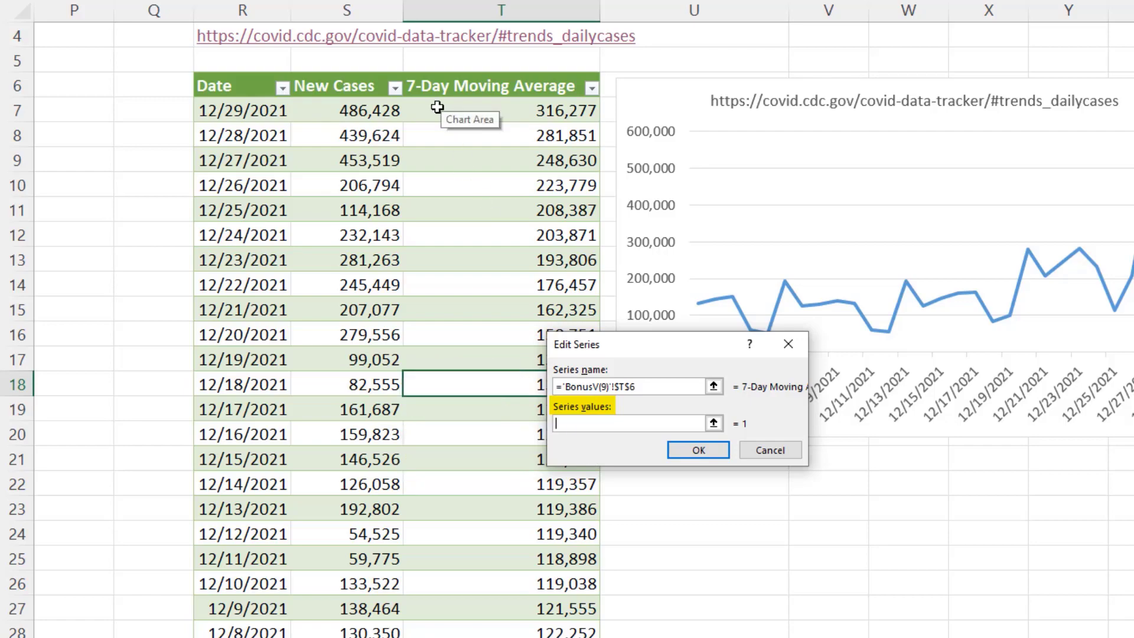
pyautogui.moveTo(437, 107); pyautogui.dragTo(438, 637)
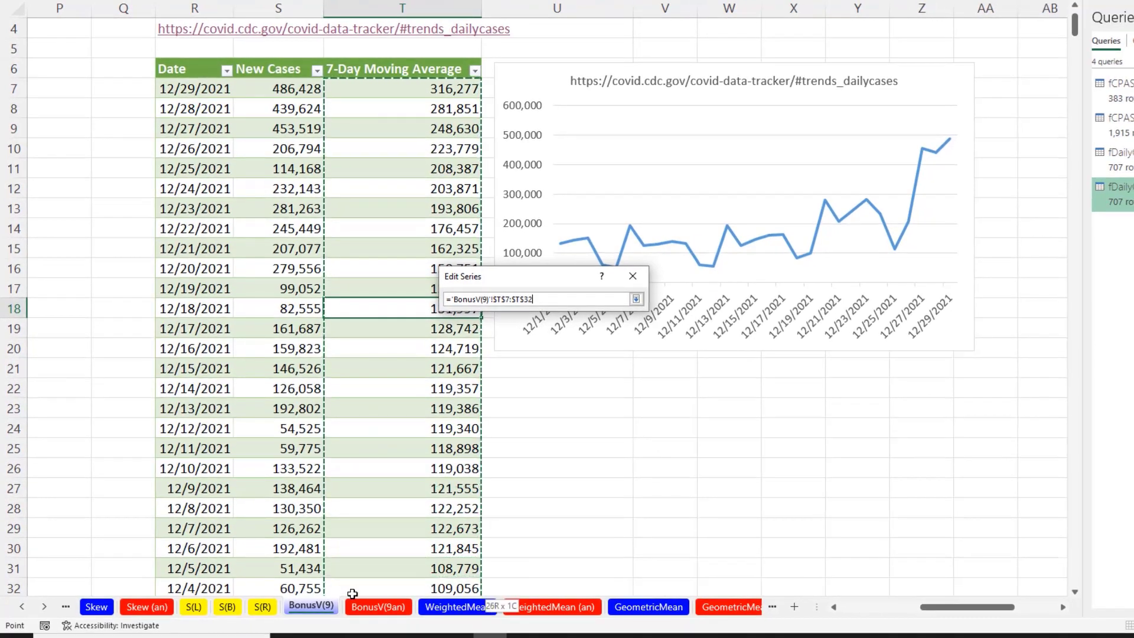
pyautogui.moveTo(353, 593); pyautogui.dragTo(354, 590)
pyautogui.click(571, 361)
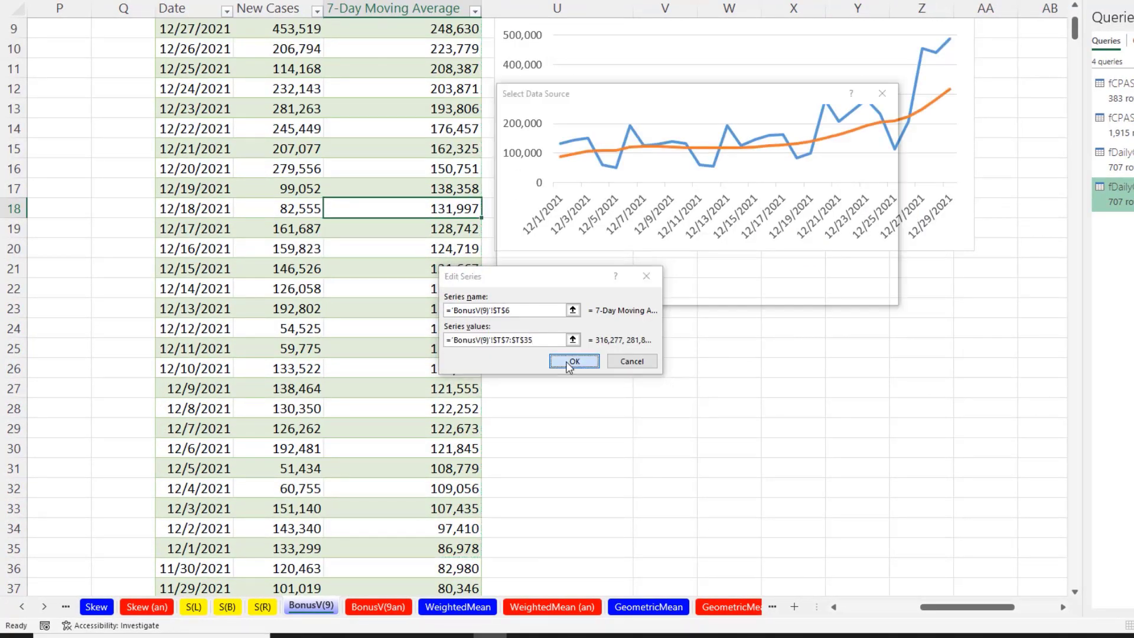
pyautogui.click(810, 292)
# Turn on the chart legend and set its position to Top
pyautogui.scroll(3, 814, 295)
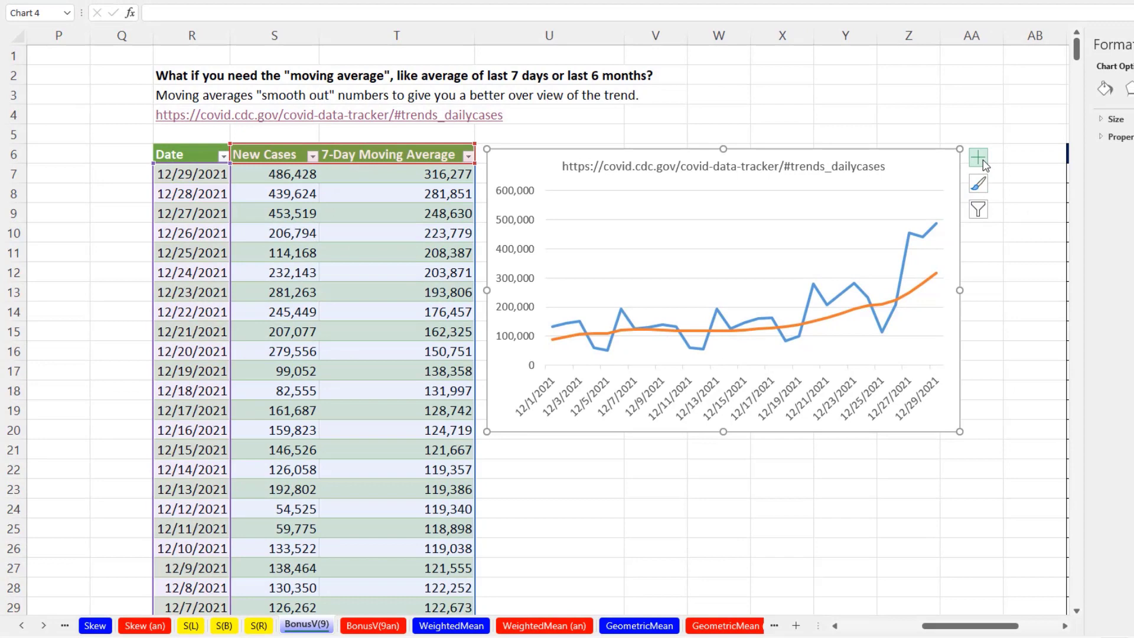
pyautogui.click(983, 164)
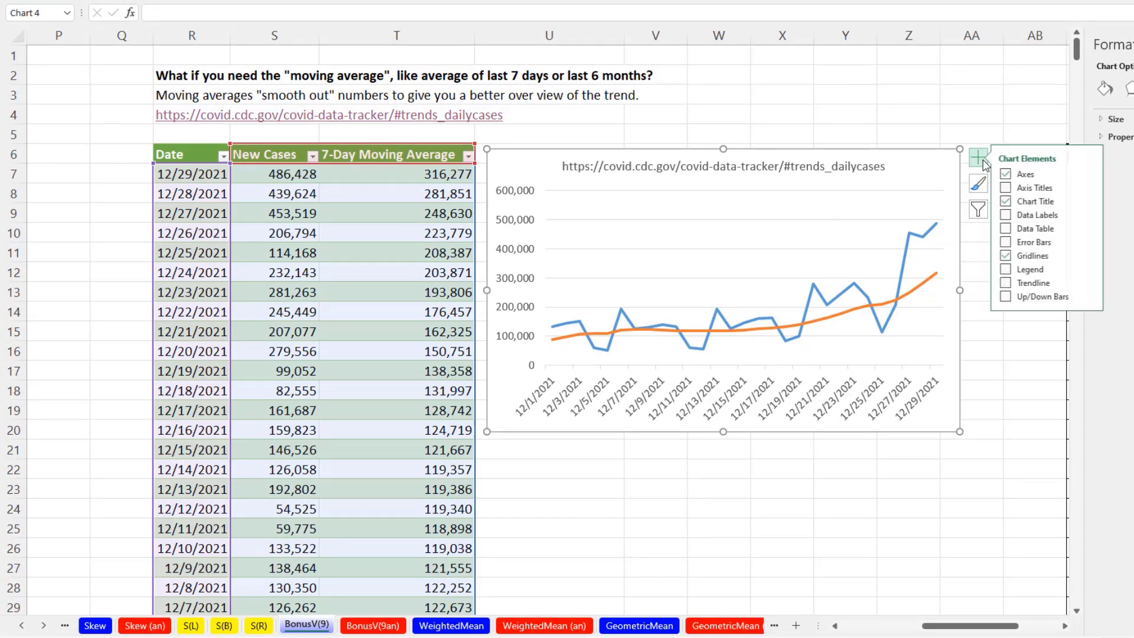
pyautogui.click(1011, 269)
pyautogui.click(860, 317)
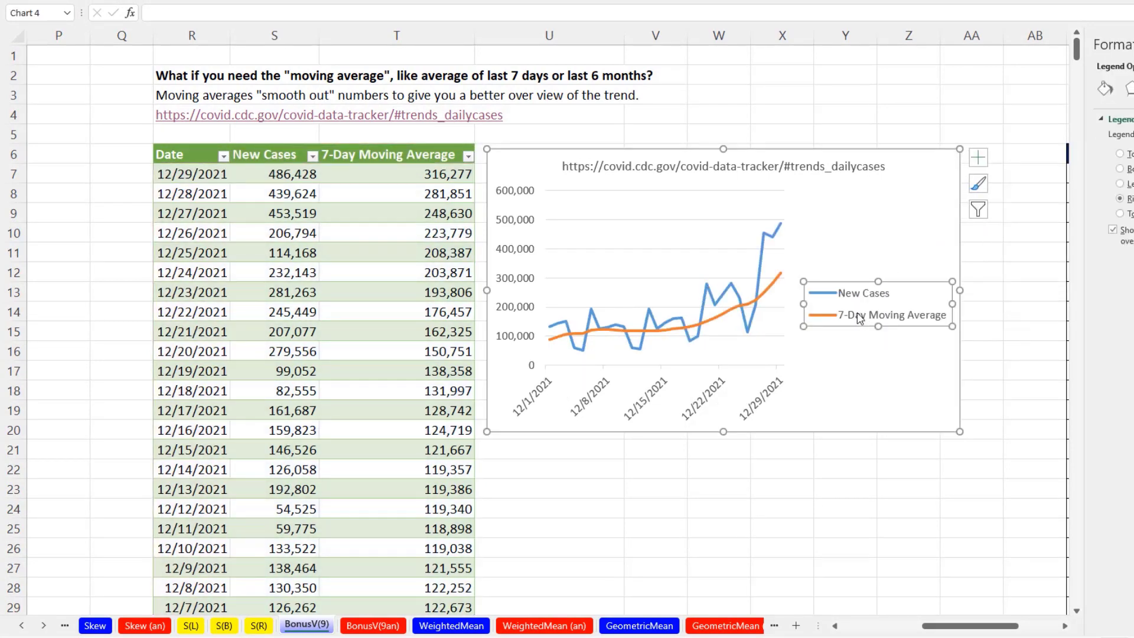
pyautogui.hotkey('ctrl', '1')
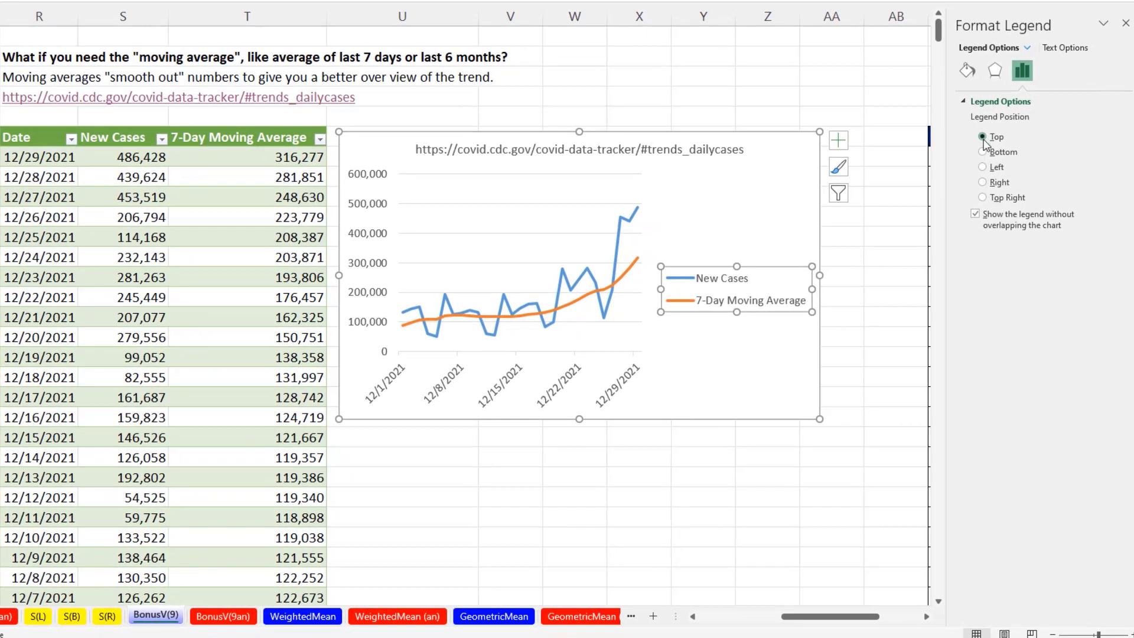
pyautogui.click(983, 138)
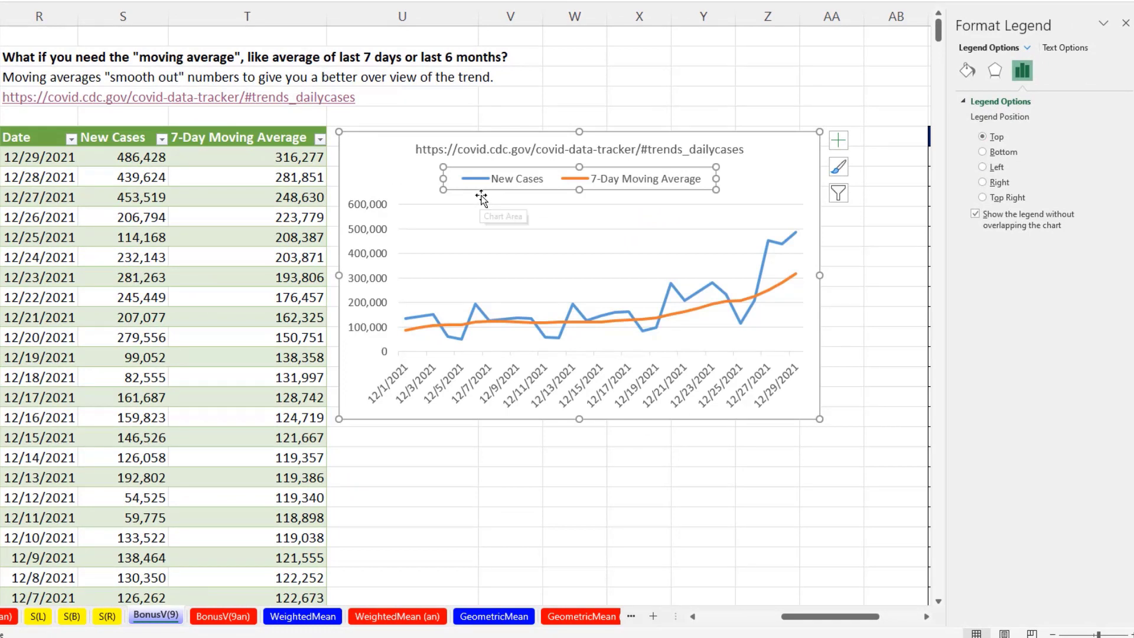
# Try renaming the New Cases column header to a No. Daily Covid label
pyautogui.click(109, 143)
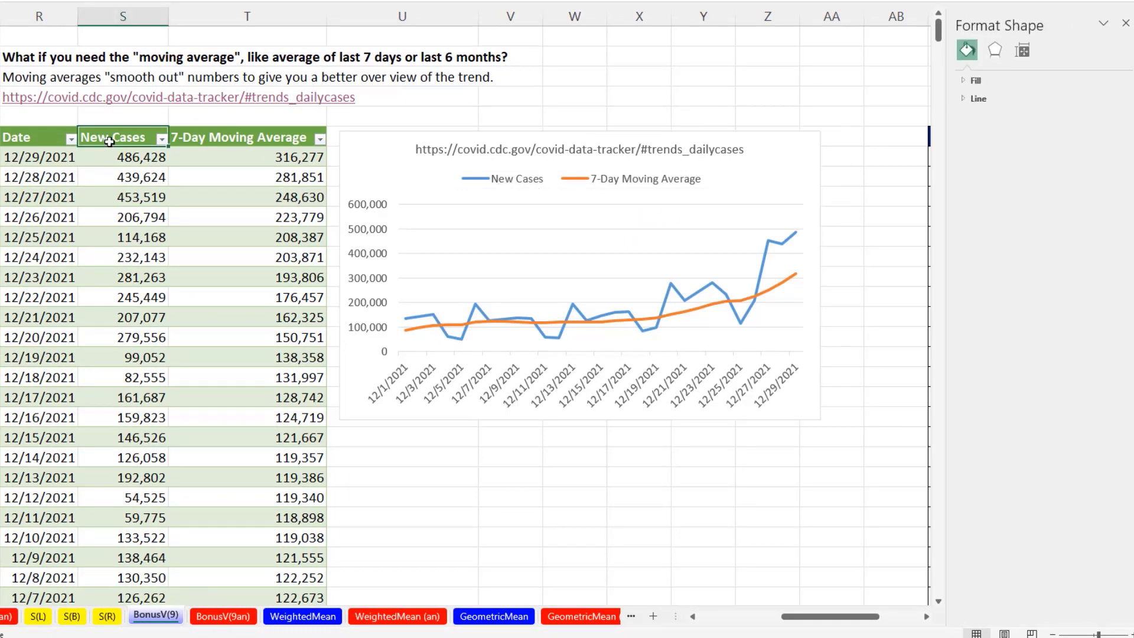
pyautogui.write('No. Daily Covid')
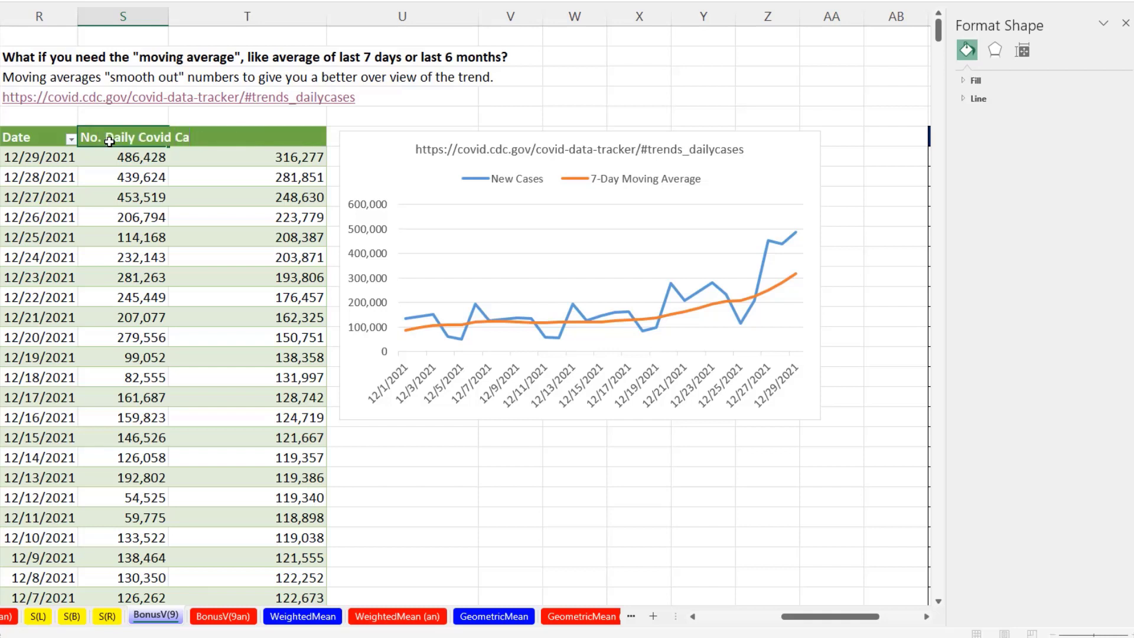
pyautogui.press('Return')
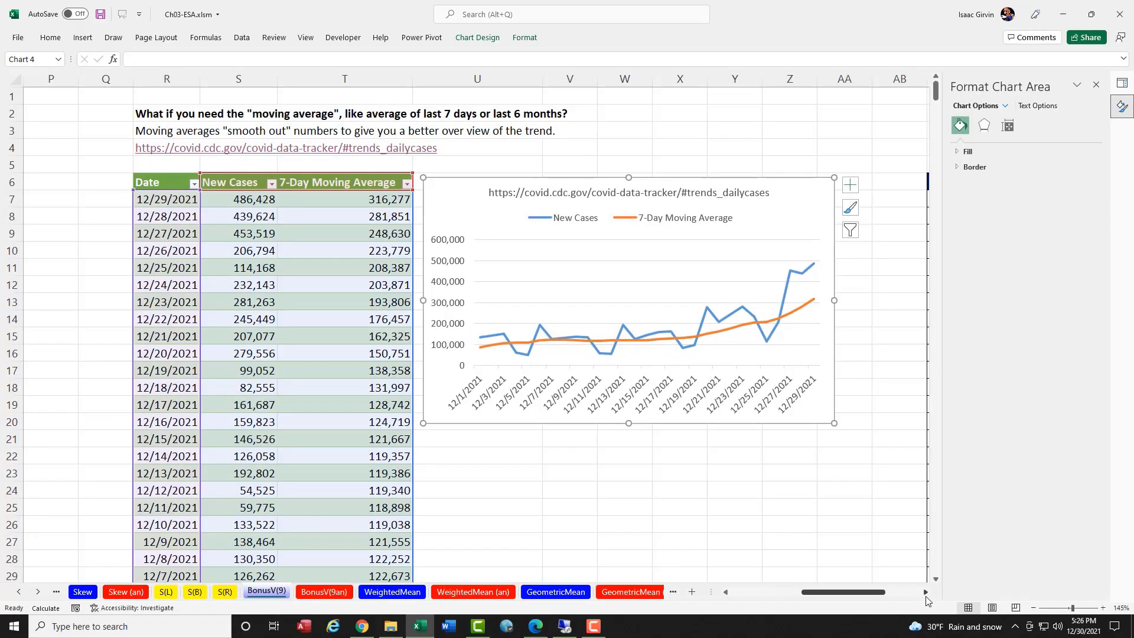
# In the Sales Boom table, enter an AVERAGE formula over AD7:AD12 for the first 6-month moving average and fill it down to row 32
pyautogui.click(924, 593)
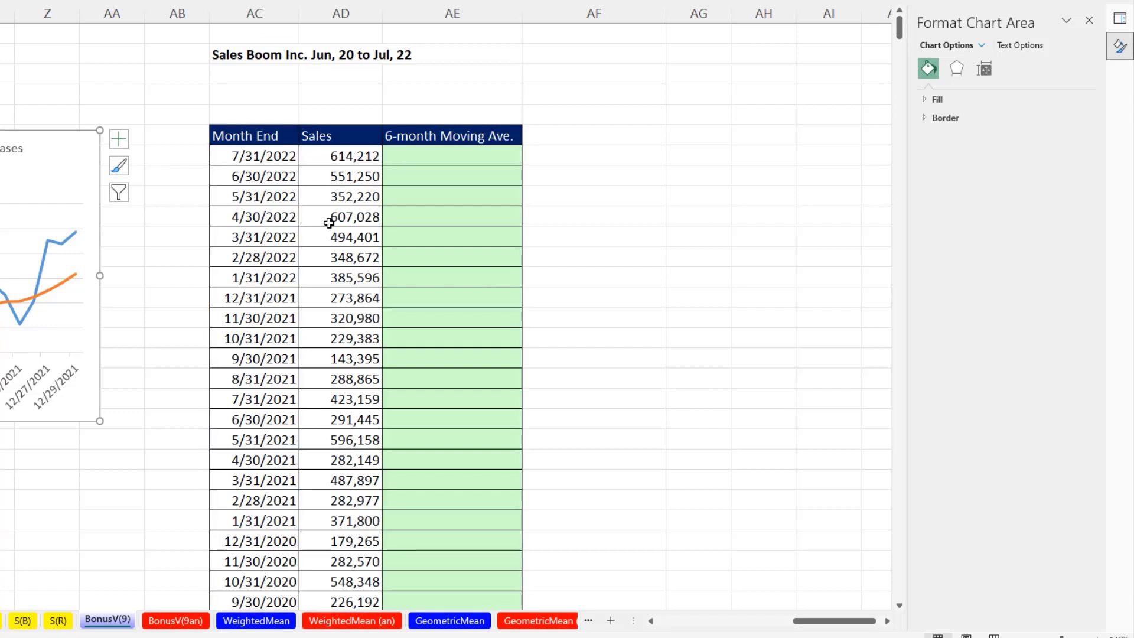
pyautogui.click(421, 155)
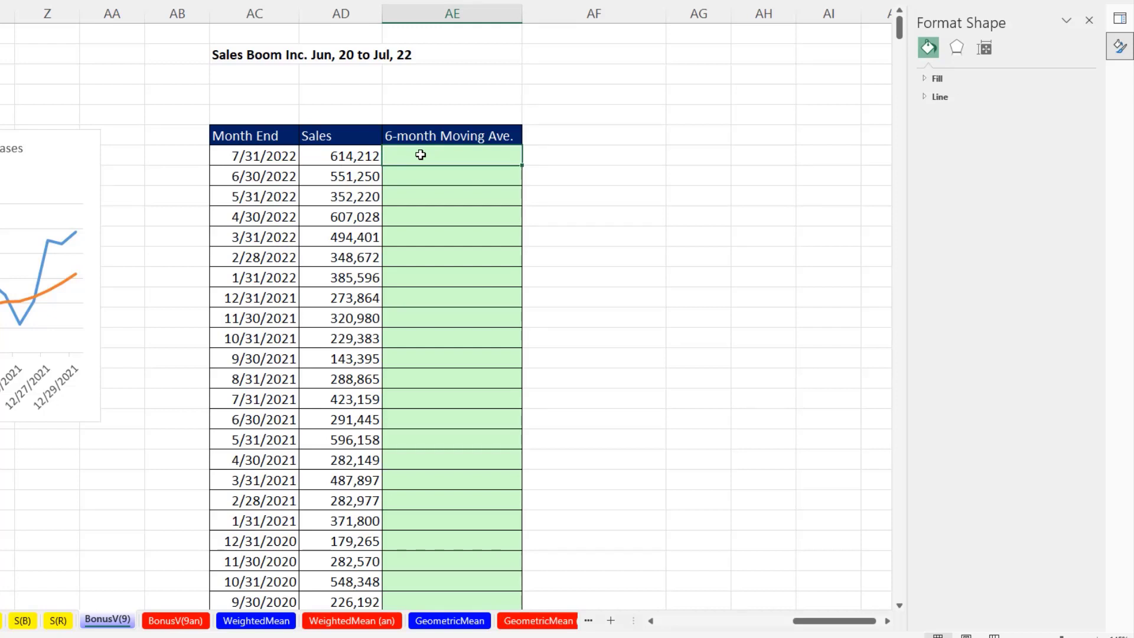
pyautogui.write('=aver')
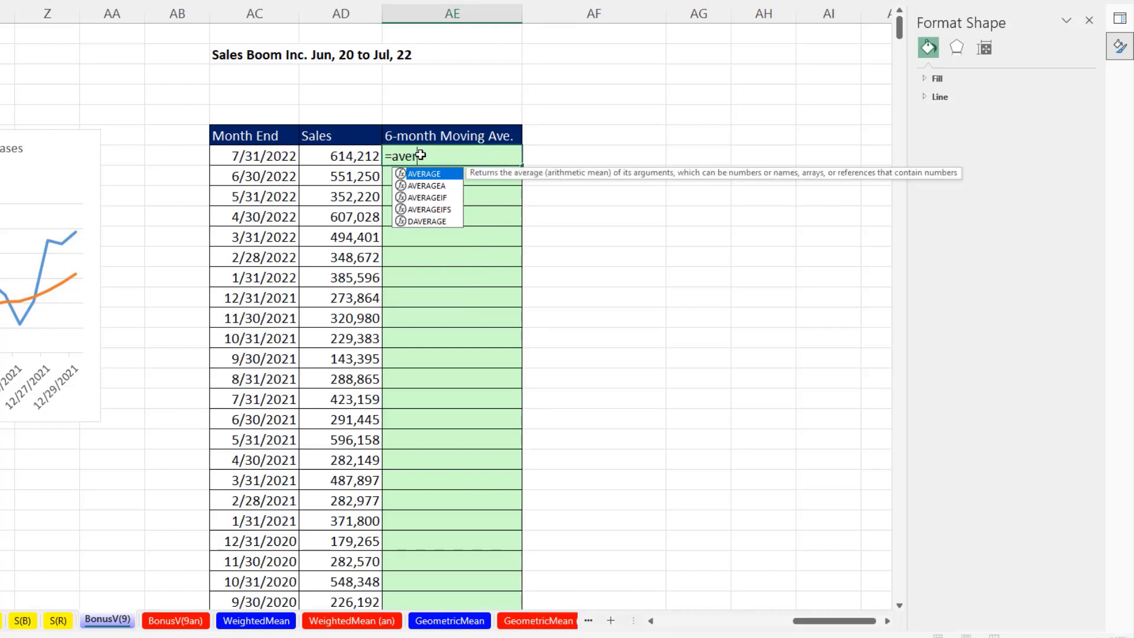
pyautogui.press('Tab')
pyautogui.moveTo(329, 156); pyautogui.dragTo(330, 246)
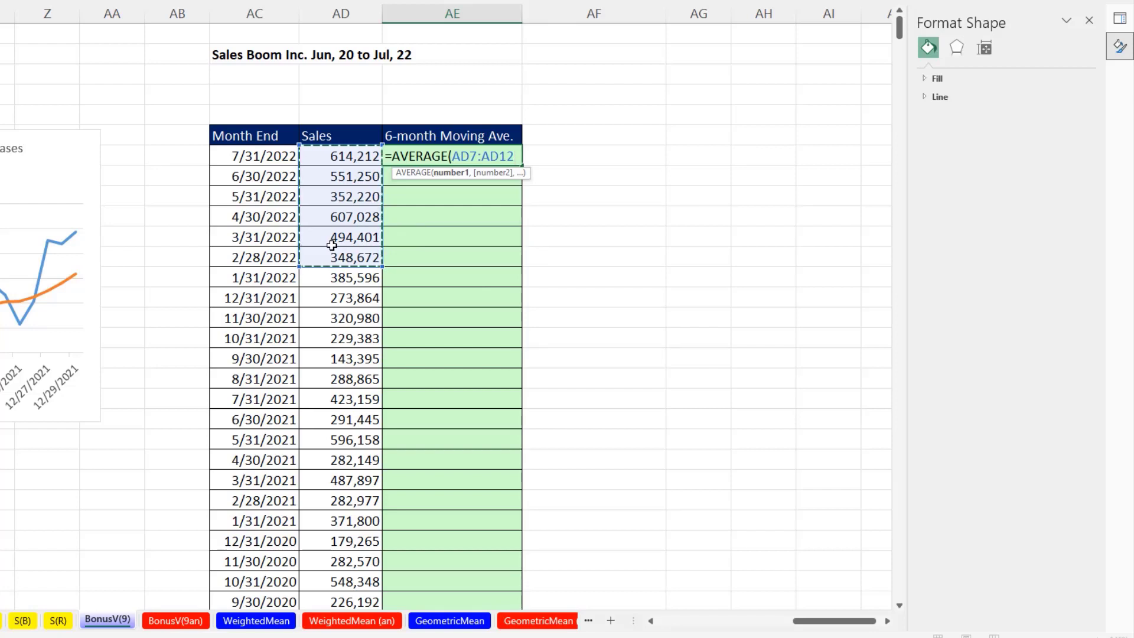
pyautogui.hotkey('ctrl', 'Return')
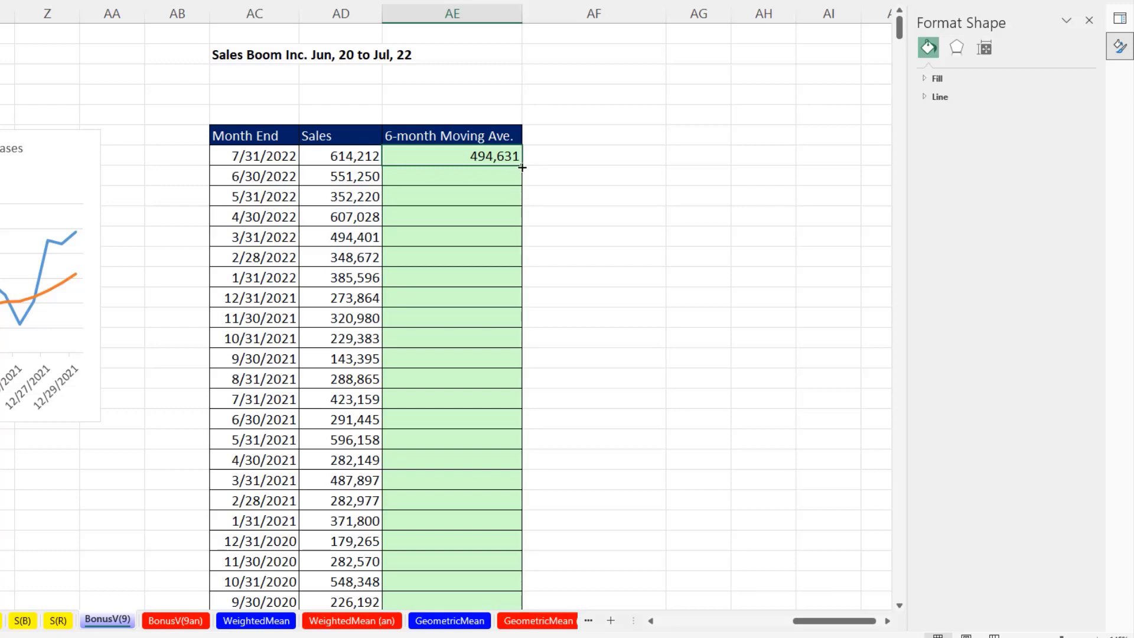
pyautogui.moveTo(521, 166); pyautogui.dragTo(519, 564)
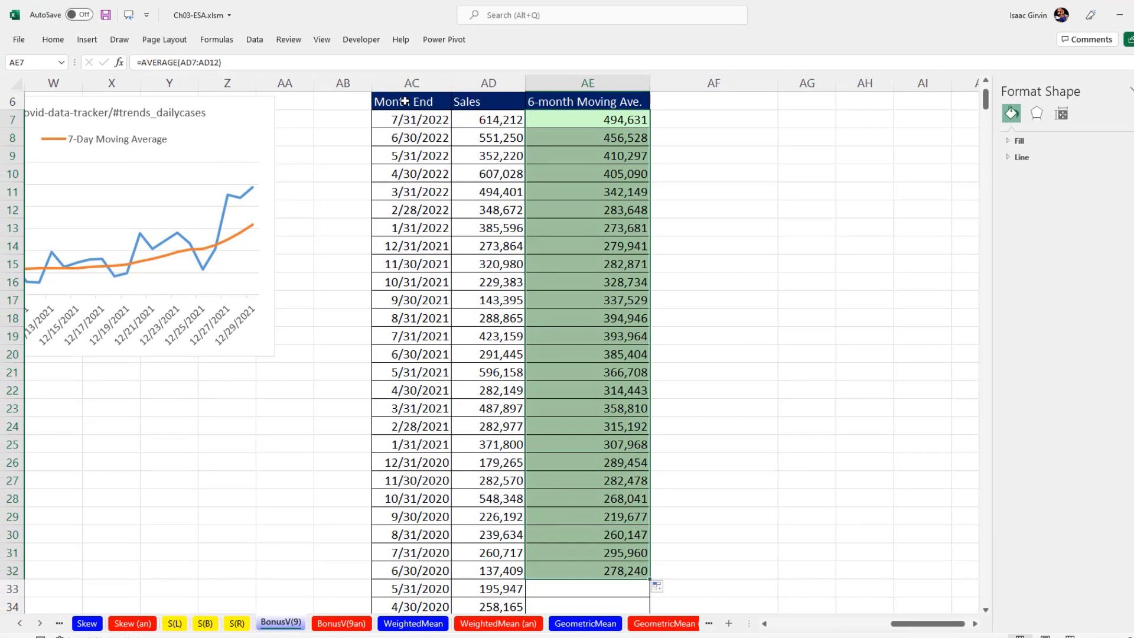
# Select the Month End, Sales and 6-month Moving Ave. columns and insert a 2-D line chart beside the table
pyautogui.moveTo(249, 37); pyautogui.dragTo(408, 55)
pyautogui.moveTo(547, 119); pyautogui.dragTo(563, 574)
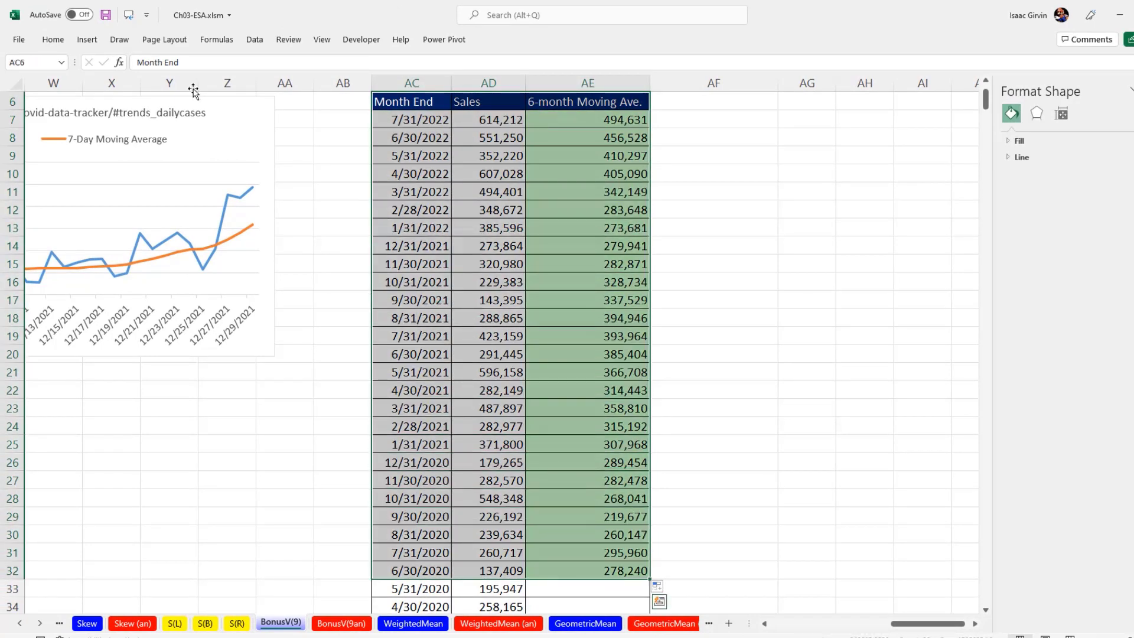
pyautogui.click(86, 39)
pyautogui.click(540, 76)
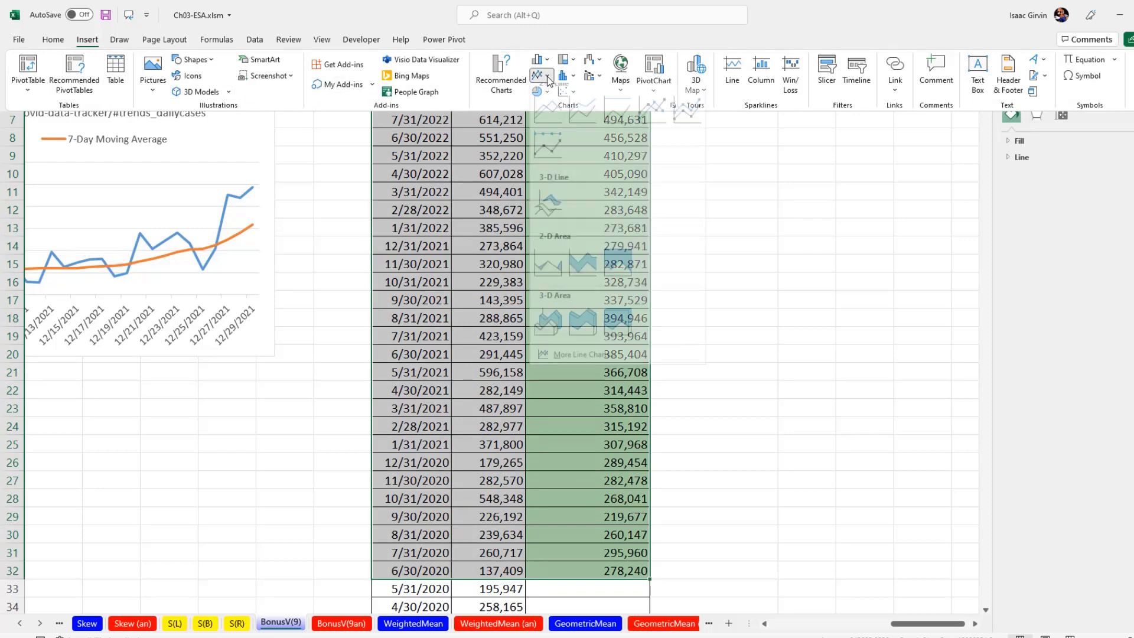
pyautogui.click(552, 120)
pyautogui.moveTo(360, 227); pyautogui.dragTo(738, 111)
pyautogui.scroll(2, 739, 111)
pyautogui.hscroll(3, 738, 111)
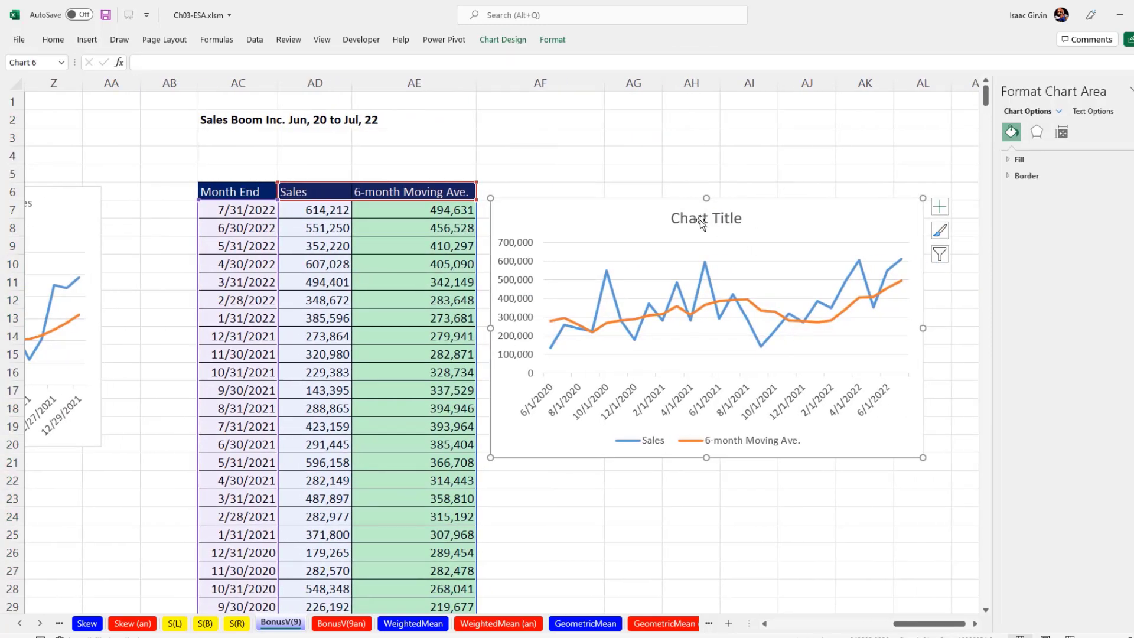
# Link the chart title to the Sales Boom Inc. heading in cell AC2
pyautogui.click(699, 219)
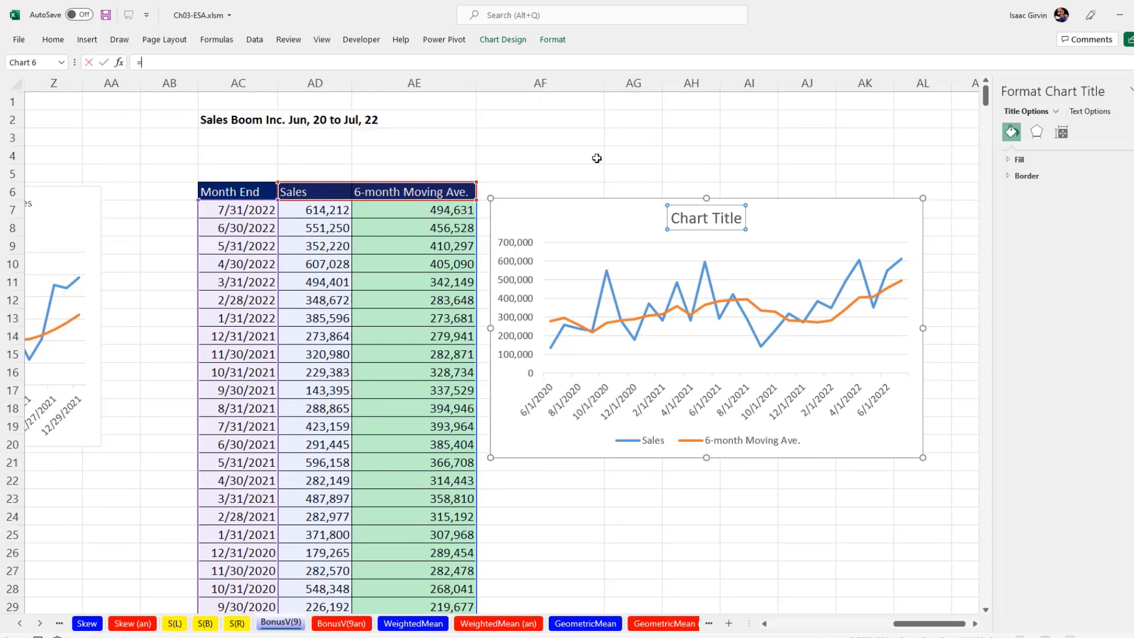
pyautogui.write('=')
pyautogui.click(231, 121)
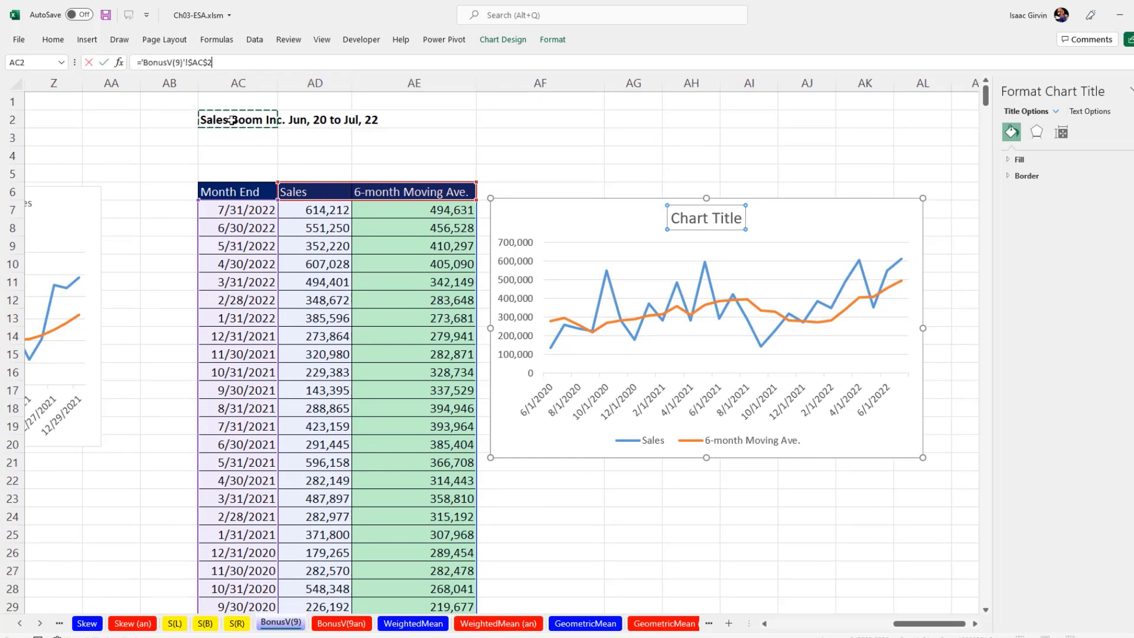
pyautogui.press('Return')
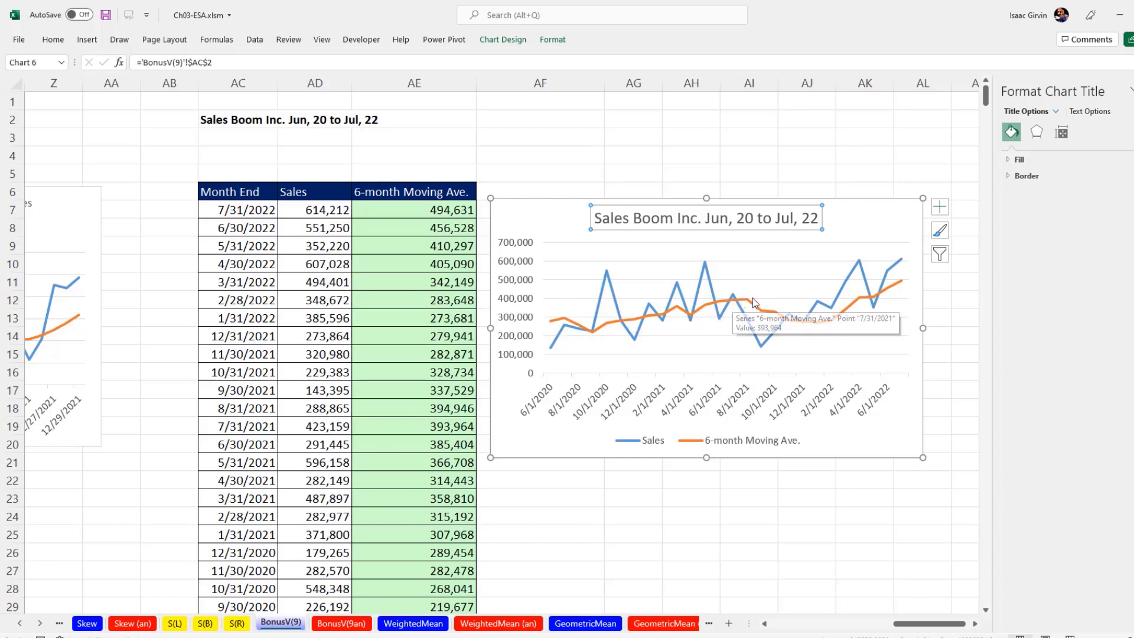
# Go back through the Skew, Mode, Median, Mean and MeanPorS sheets to open the Location sheet
pyautogui.moveTo(834, 325)
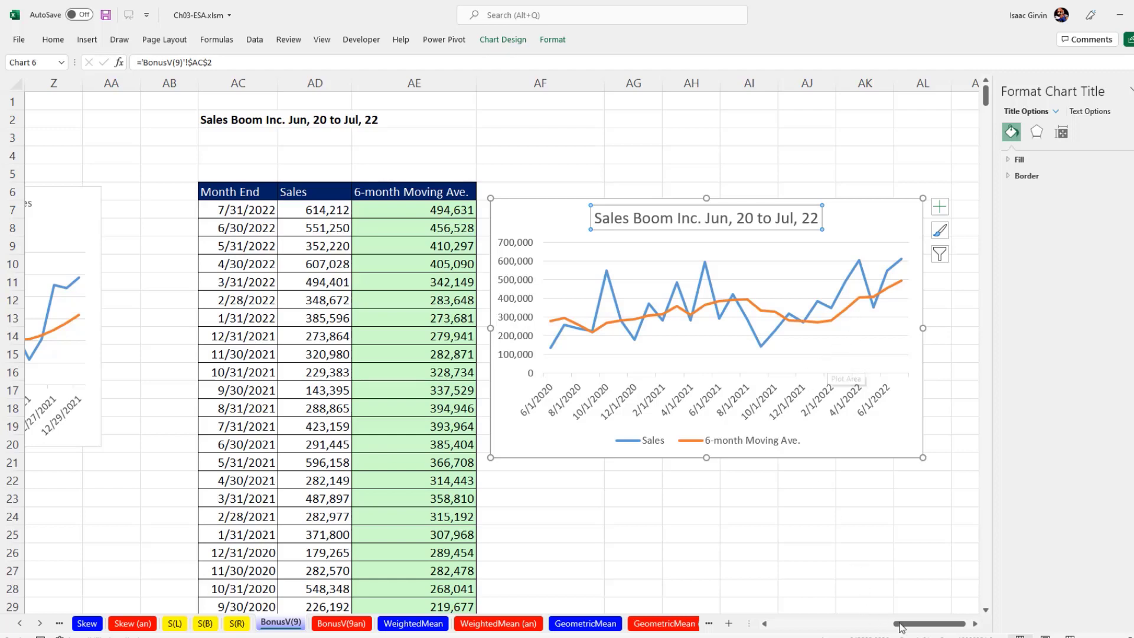
pyautogui.moveTo(907, 628); pyautogui.dragTo(848, 635)
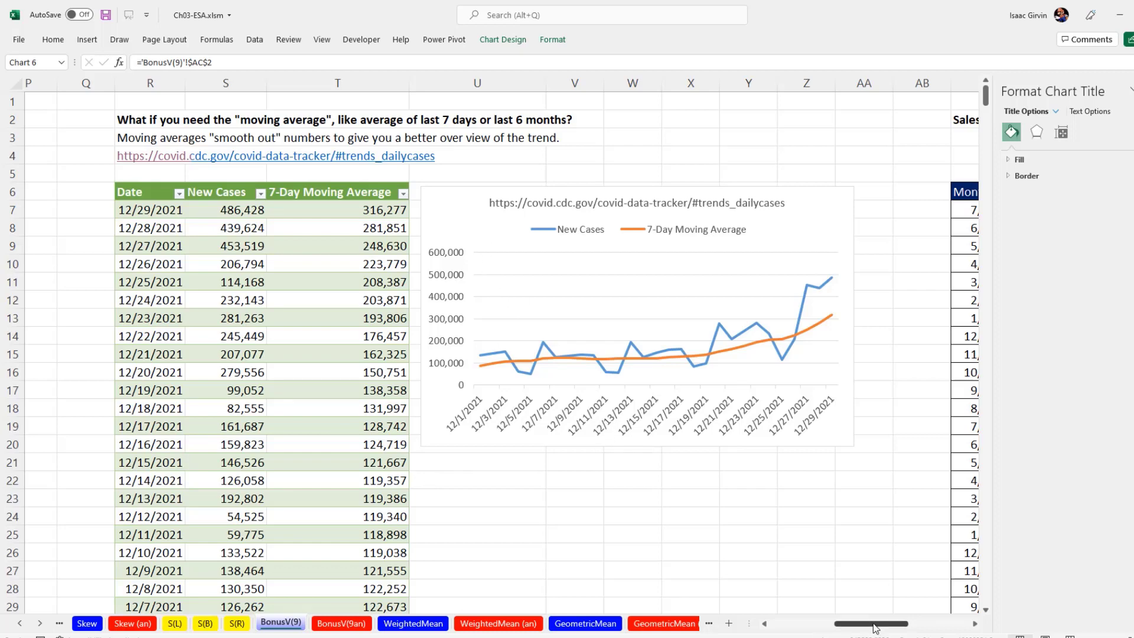
pyautogui.moveTo(875, 628); pyautogui.dragTo(810, 628)
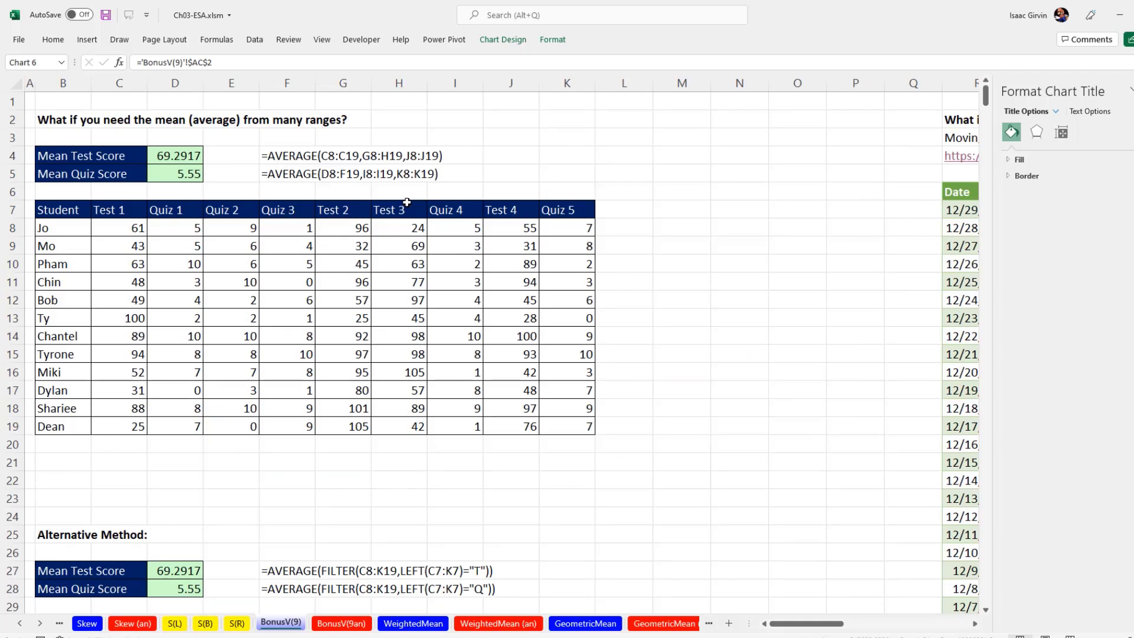
pyautogui.click(85, 625)
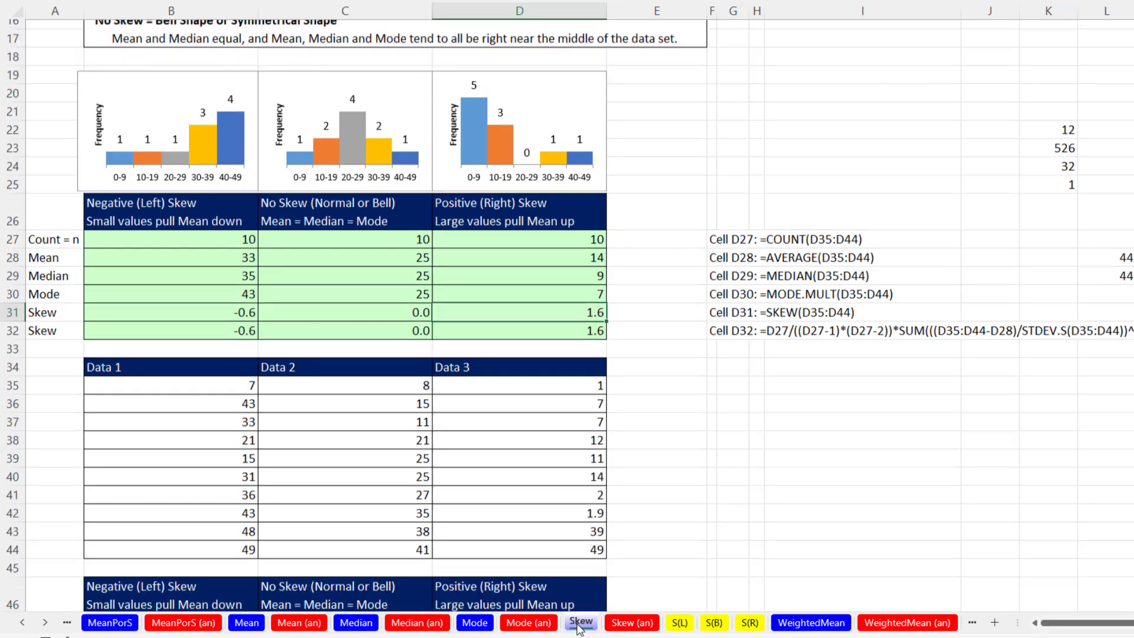
pyautogui.scroll(4, 579, 629)
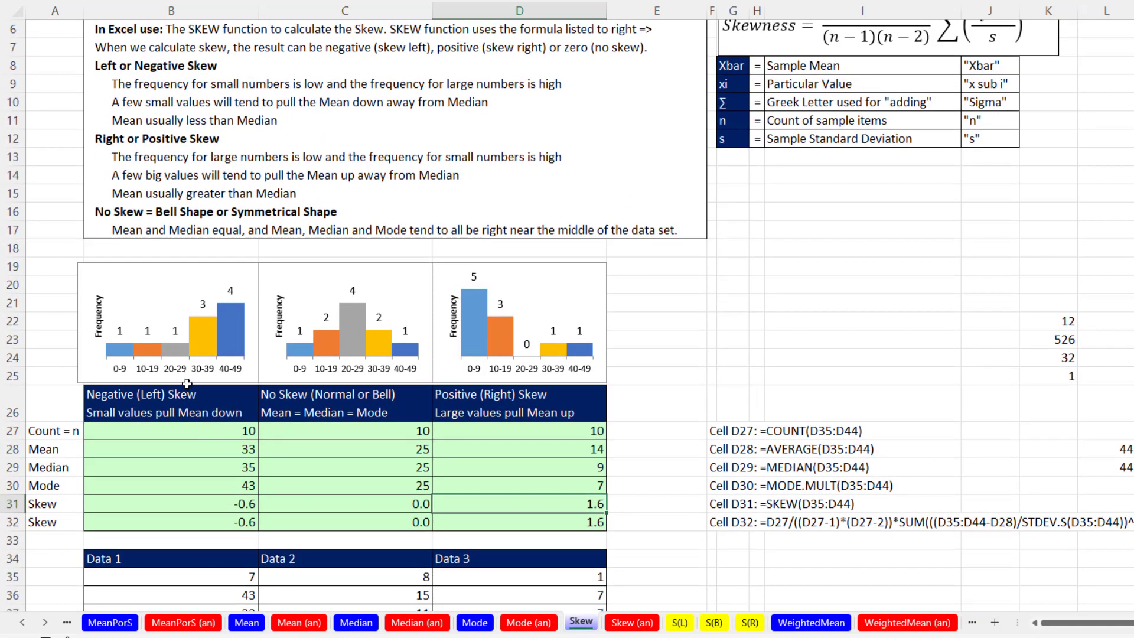
pyautogui.scroll(2, 914, 285)
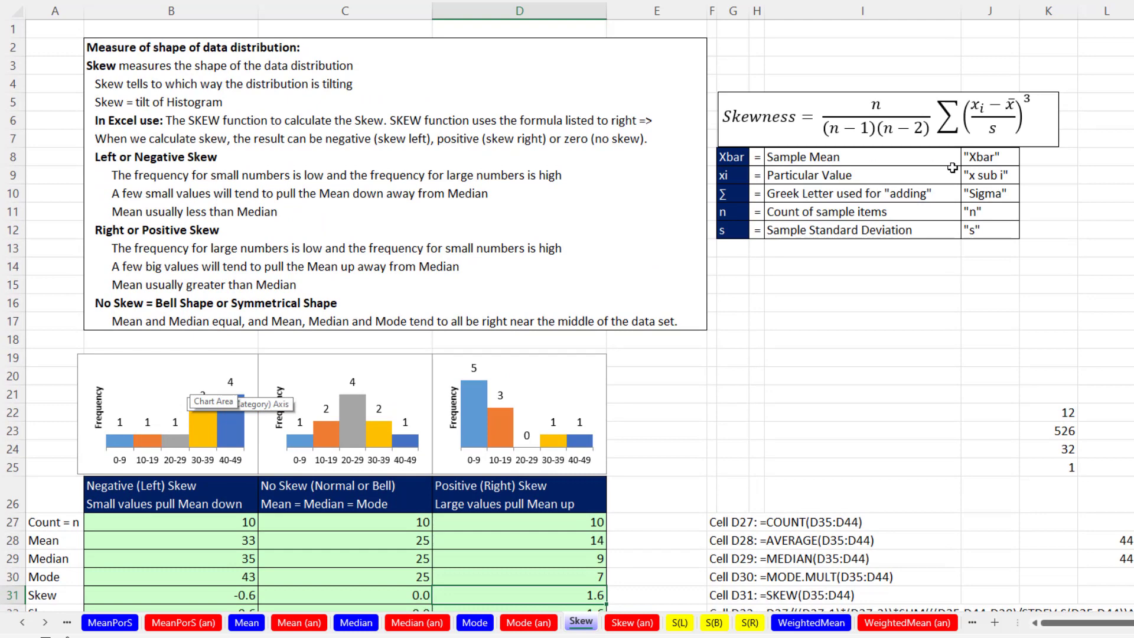
pyautogui.click(478, 623)
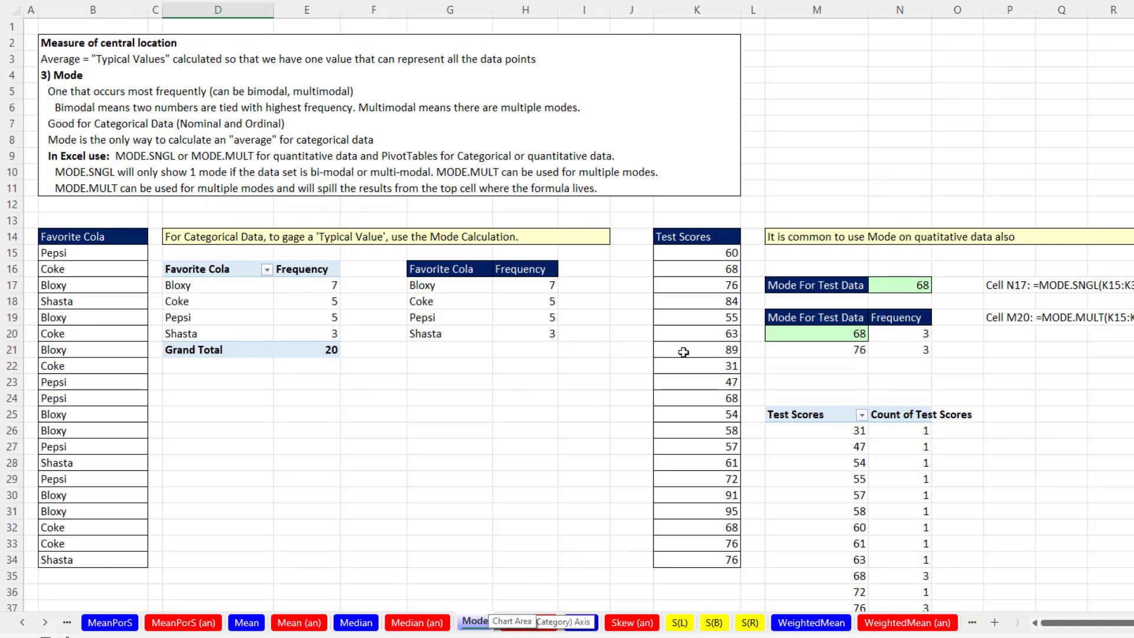
pyautogui.click(359, 621)
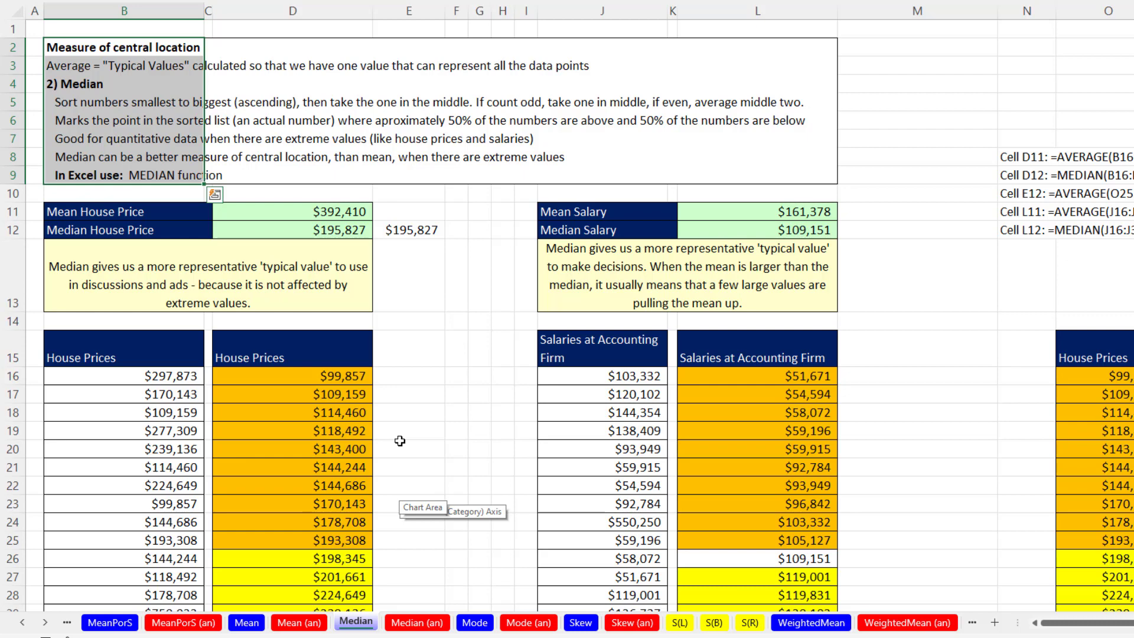
pyautogui.click(259, 621)
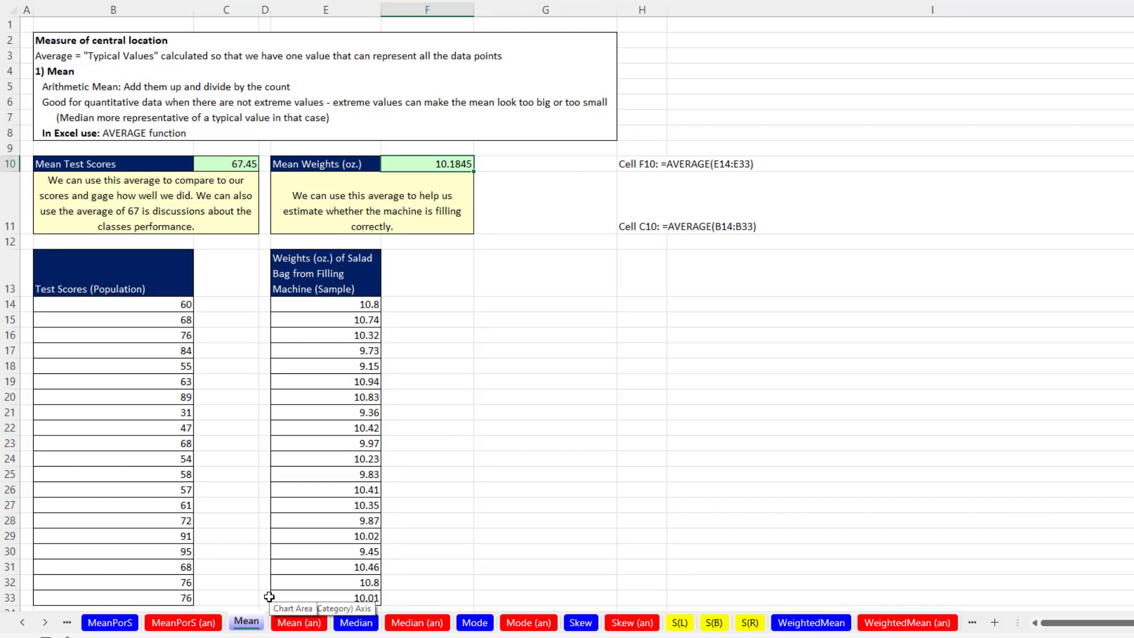
pyautogui.click(91, 626)
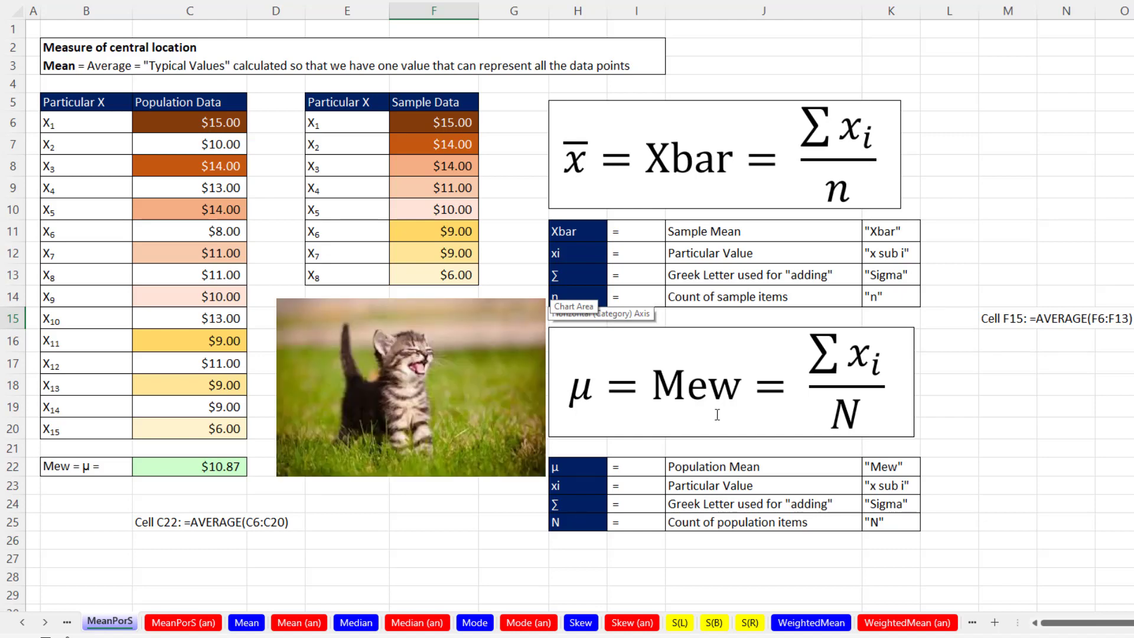
pyautogui.click(23, 621)
pyautogui.click(150, 621)
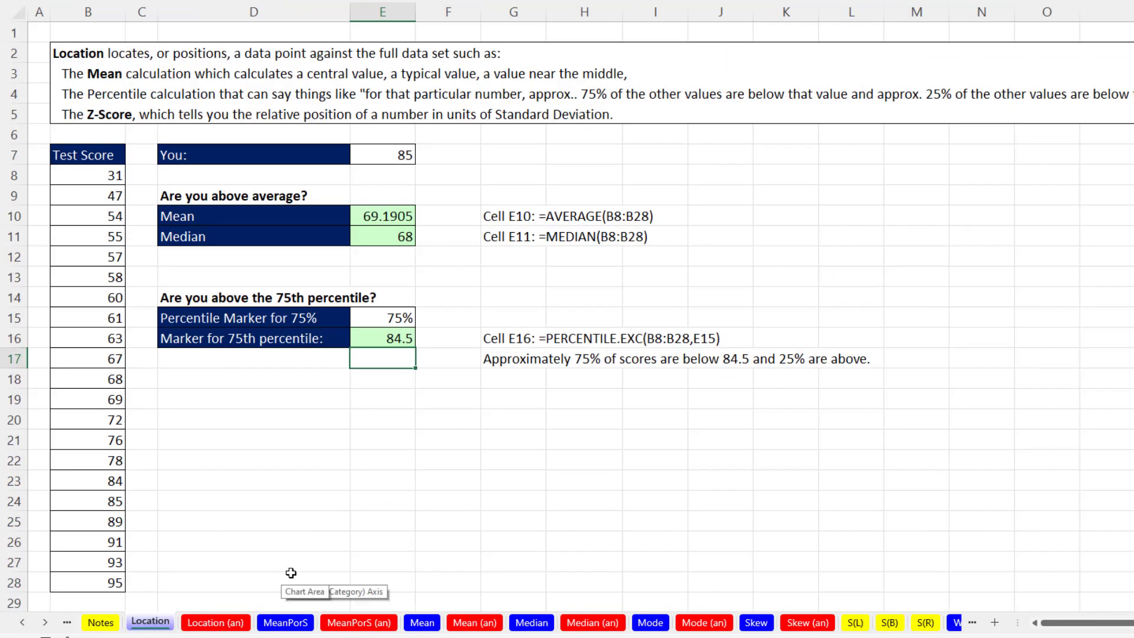